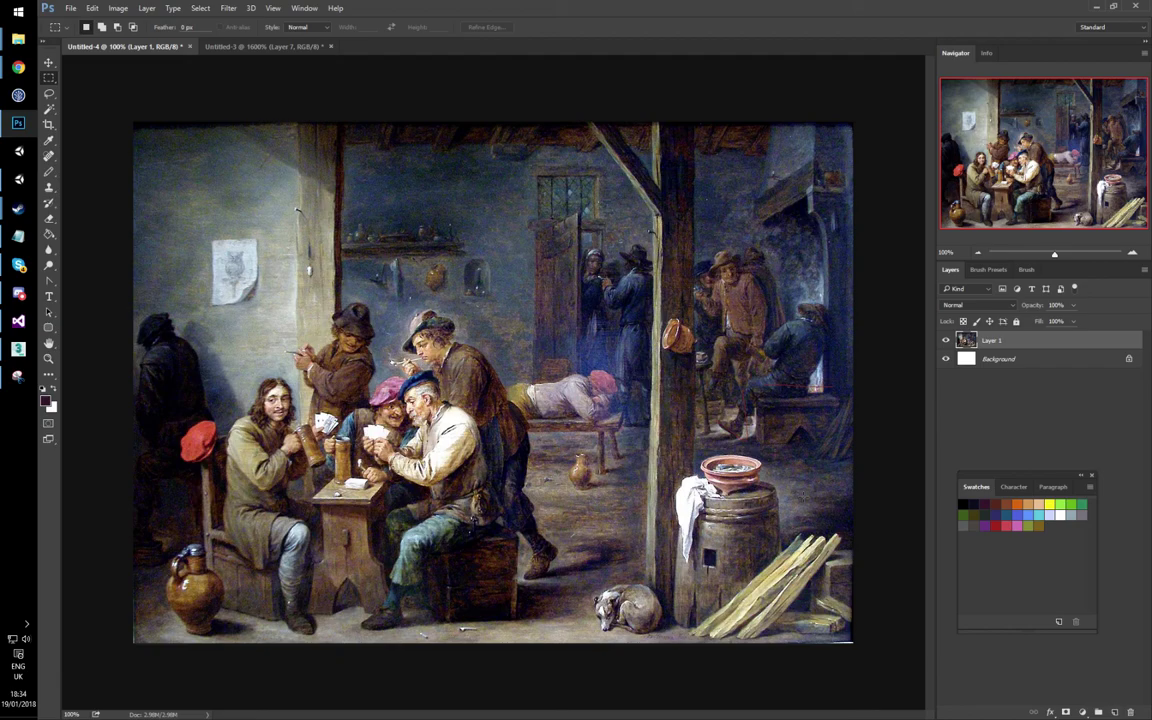
Step: In the Untitled-3 document, fill a wide rectangle on Layer 7 with dark red-brown and move it closer to the canvas centre
key("b")
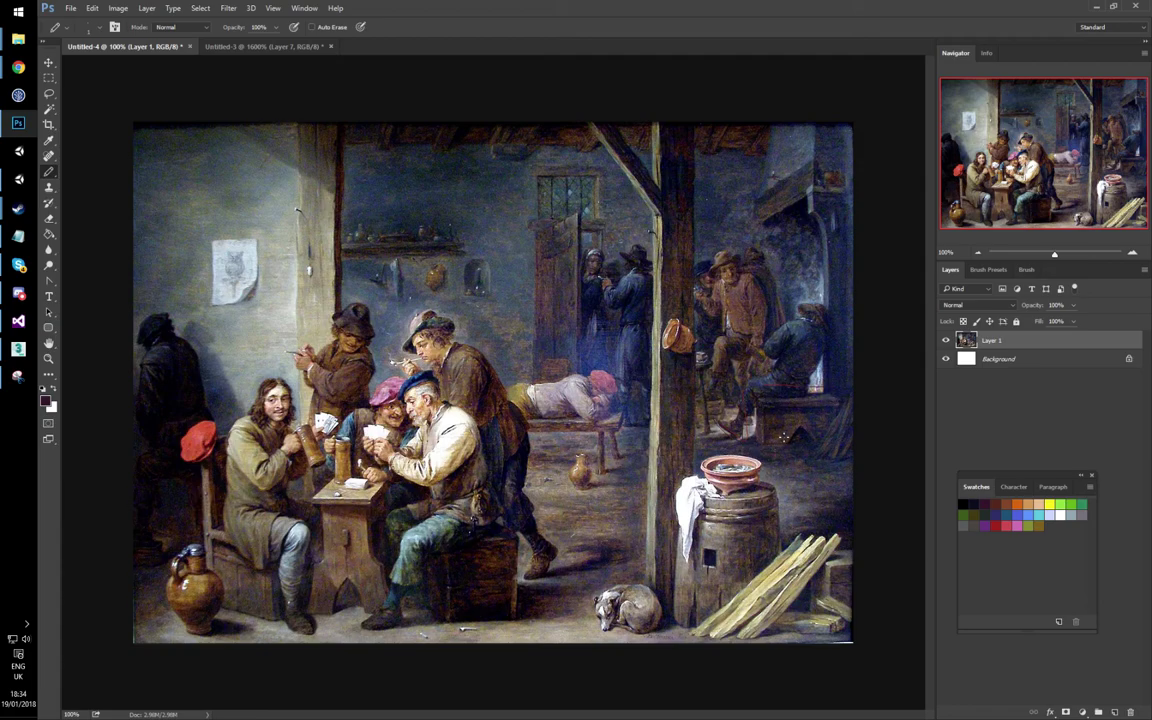
left_click(262, 46)
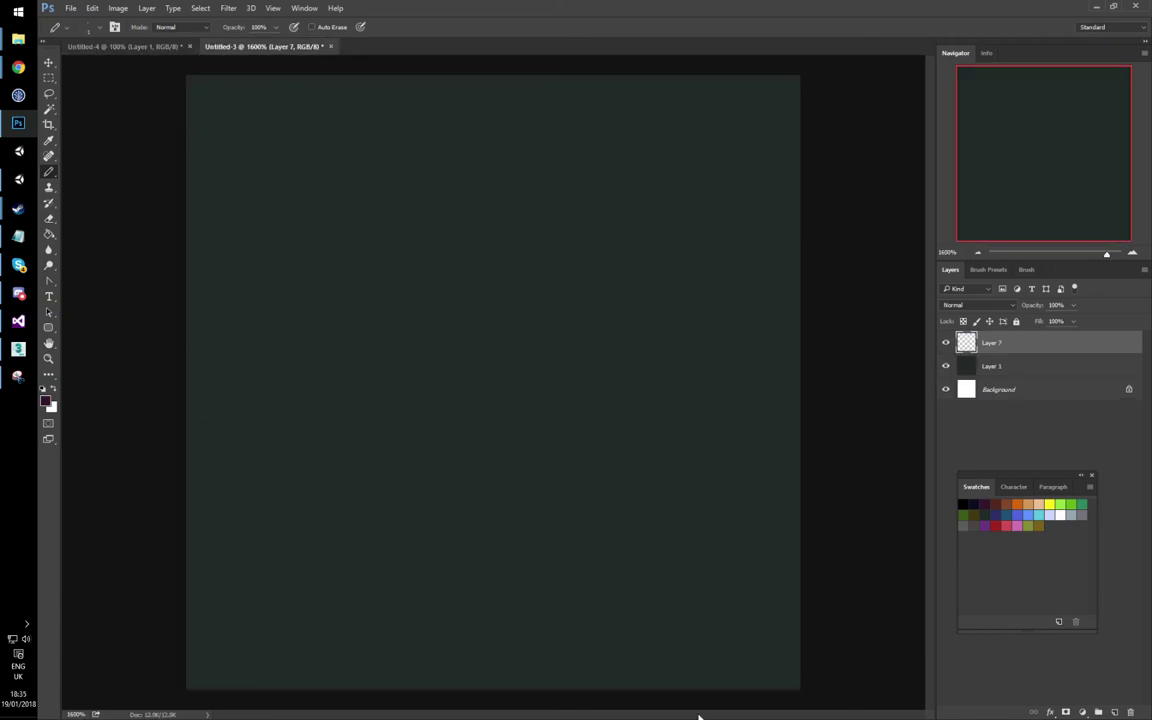
key("m")
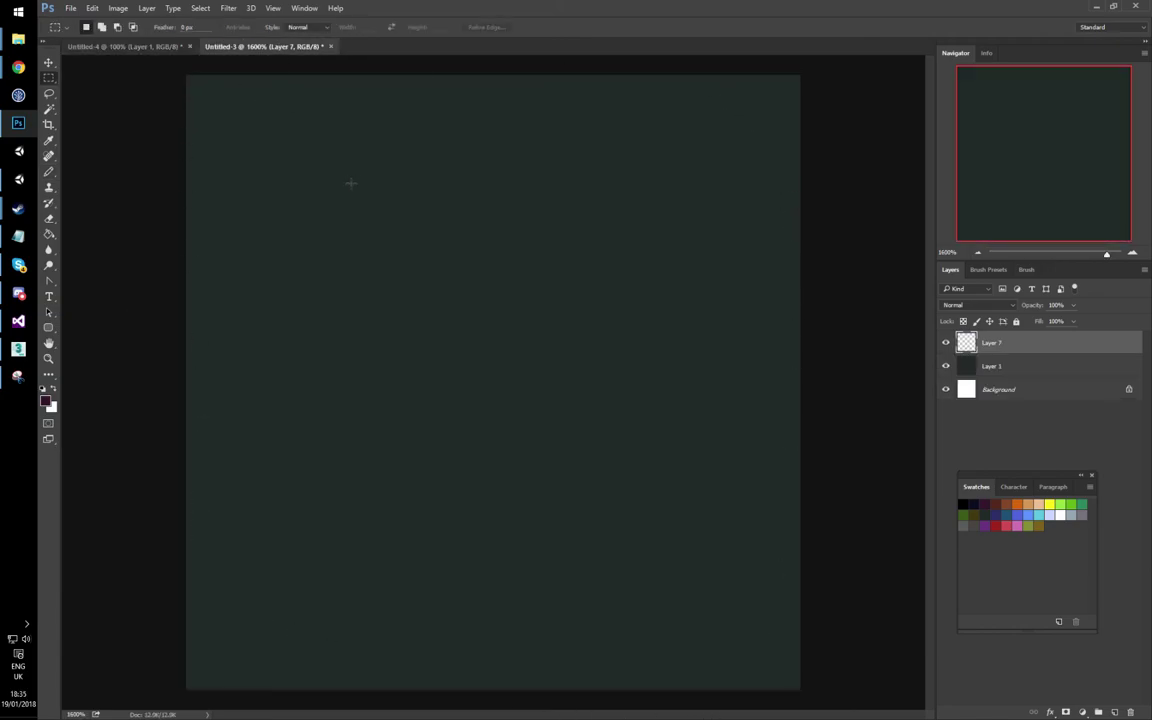
mouse_move(263, 287)
left_mouse_down()
mouse_move(617, 379)
mouse_move(720, 389)
mouse_move(568, 391)
mouse_move(568, 476)
mouse_move(570, 439)
left_mouse_up()
right_click(460, 357)
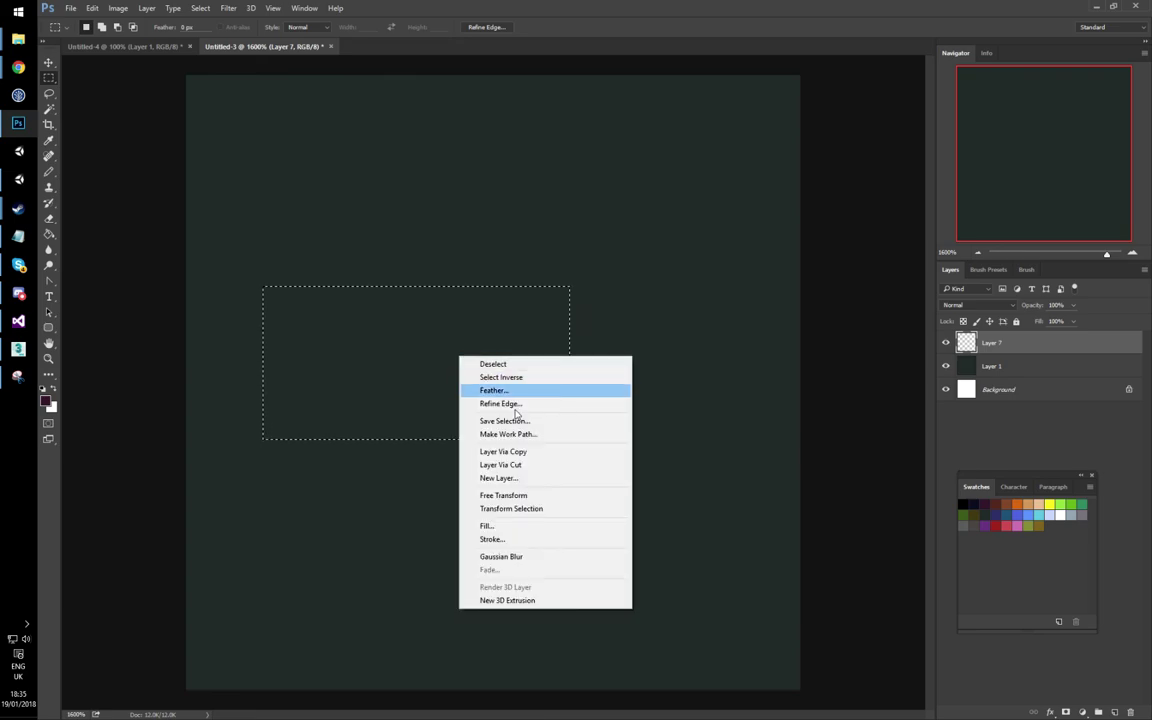
left_click(998, 507)
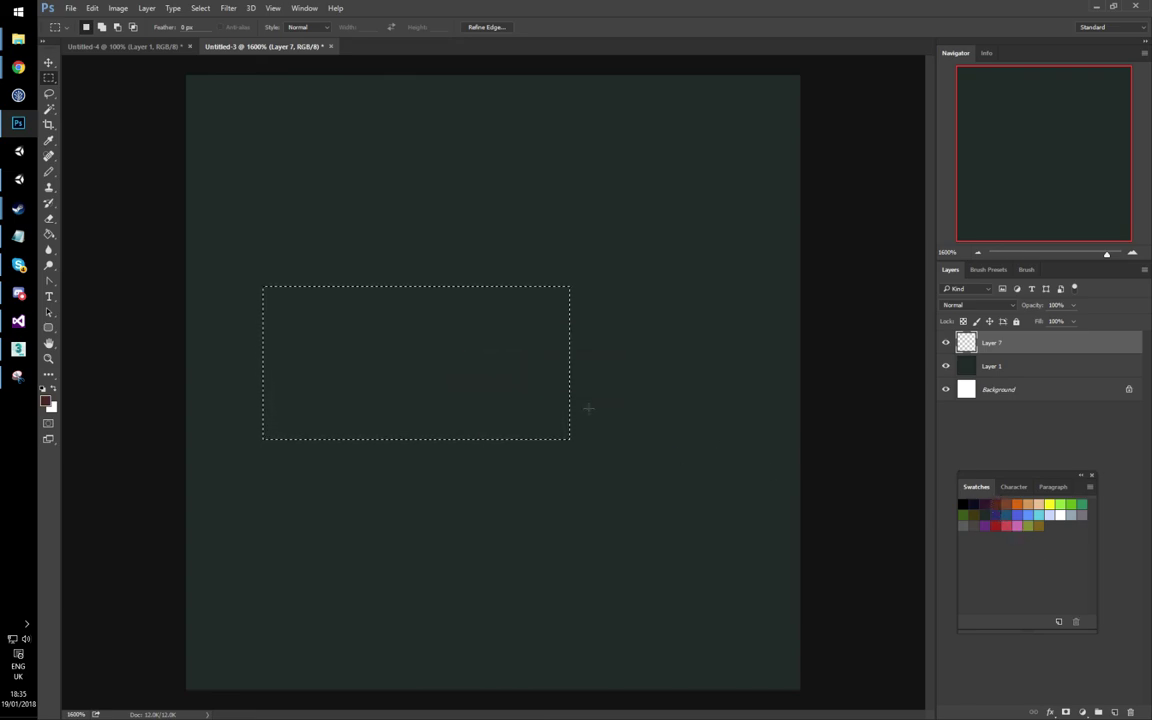
right_click(468, 347)
left_click(530, 519)
key("Return")
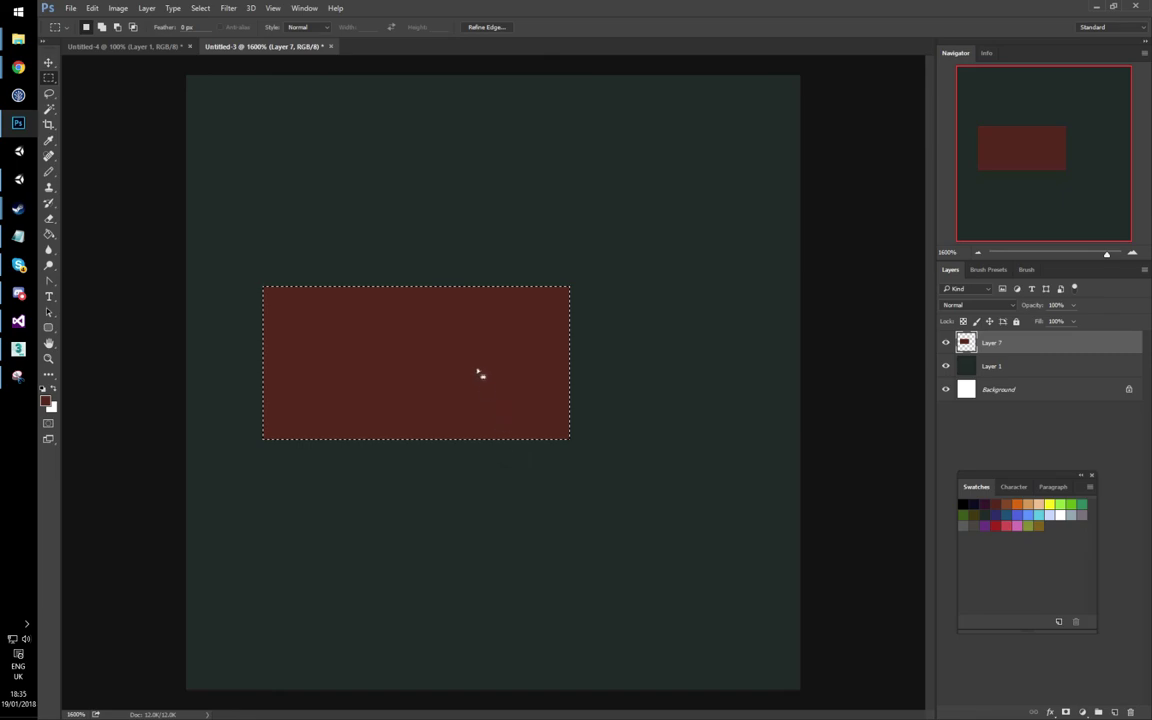
key("ctrl+d")
left_click_drag(468, 362, 530, 418, "ctrl")
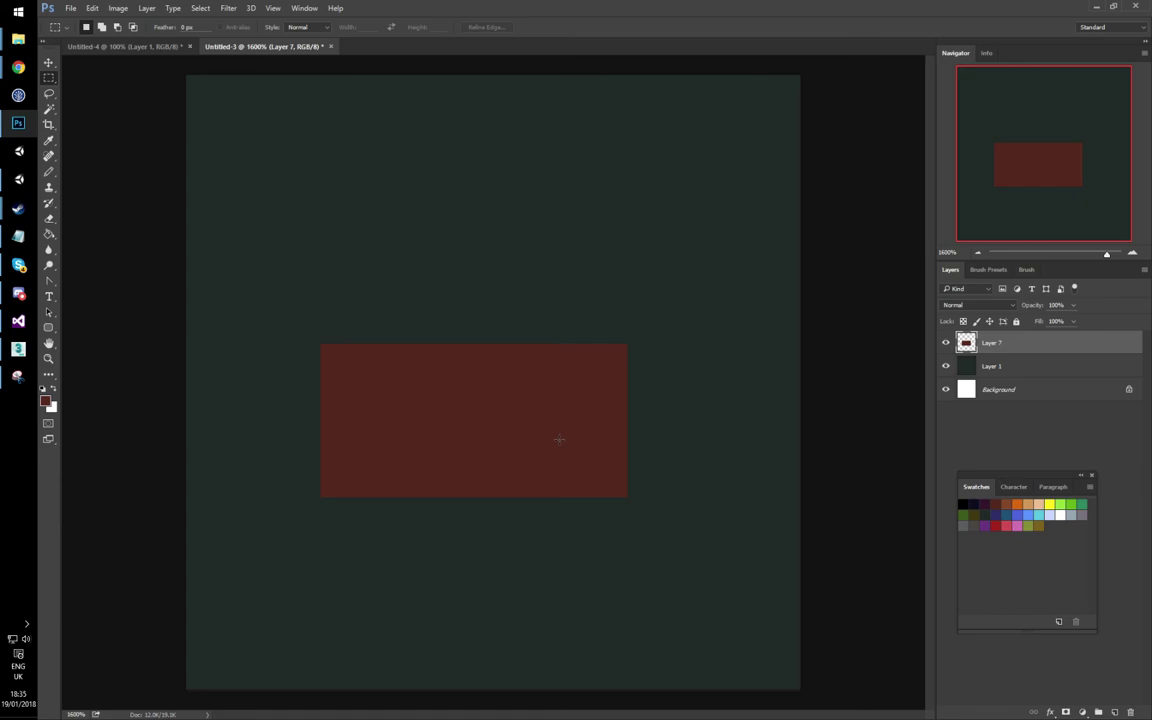
Step: Paint the dark green background colour down both side edges below the rectangle's top two pixel rows to leave an overhanging tabletop
key("b")
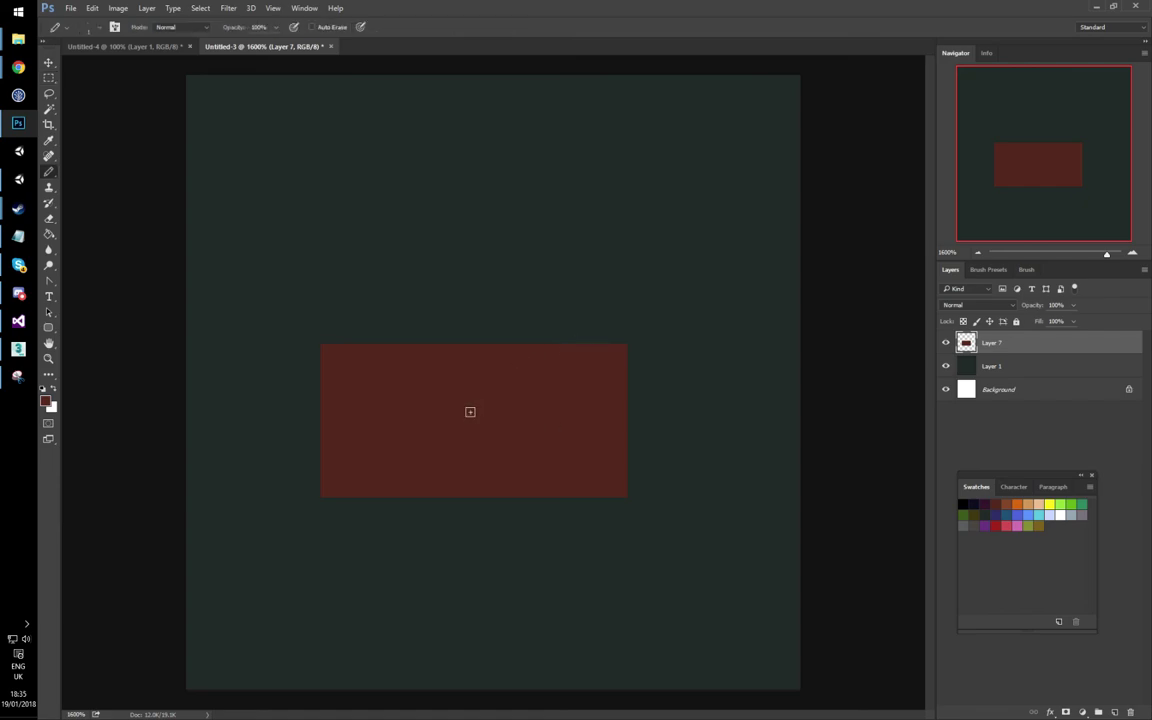
key("ctrl+plus")
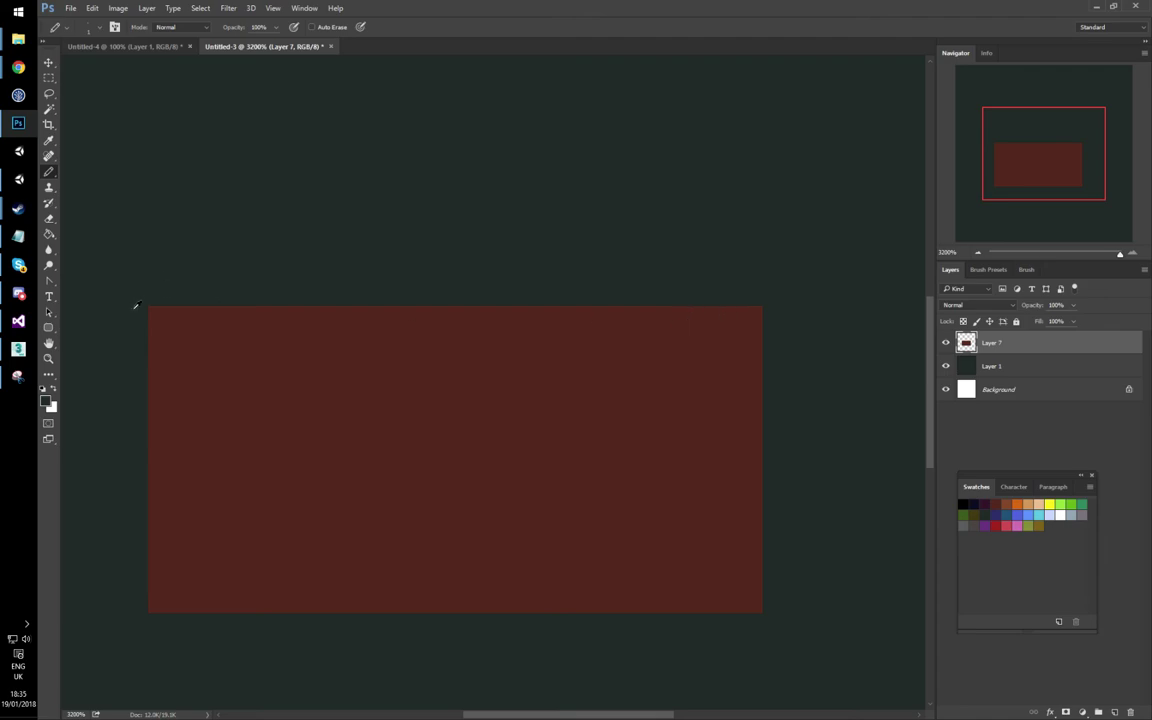
left_click_drag(126, 329, 138, 544)
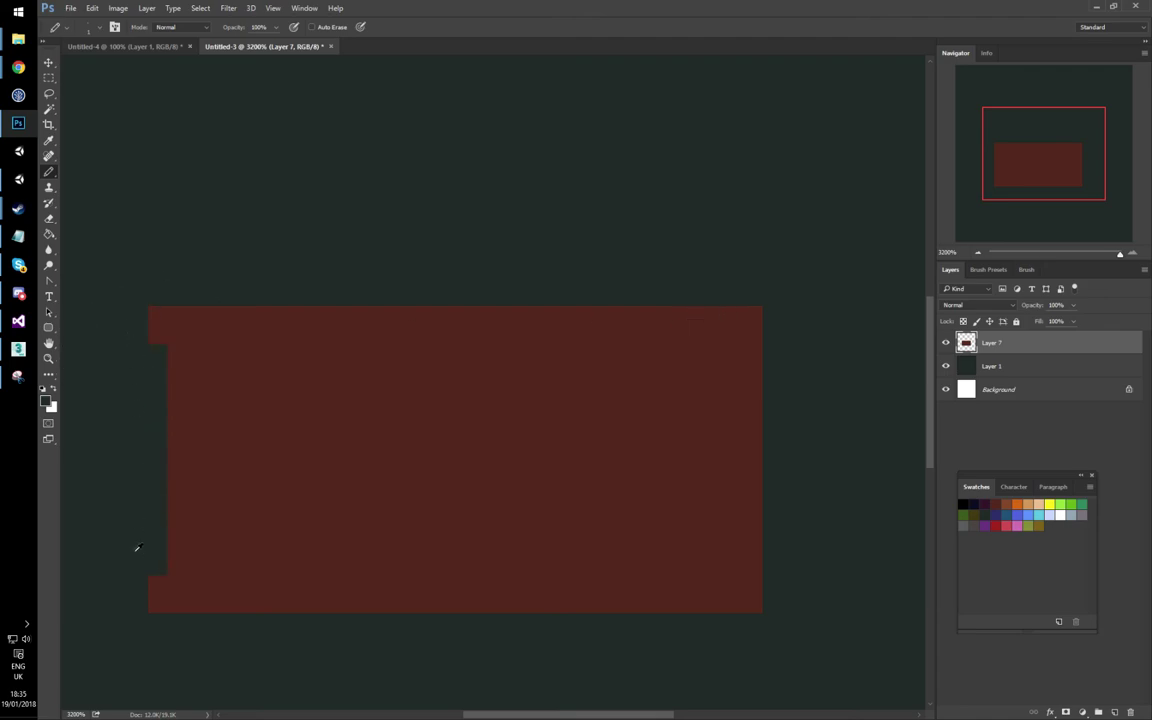
left_click_drag(750, 330, 752, 605)
key("ctrl+z")
left_click_drag(750, 352, 755, 616)
scroll(757, 622, "down", 1)
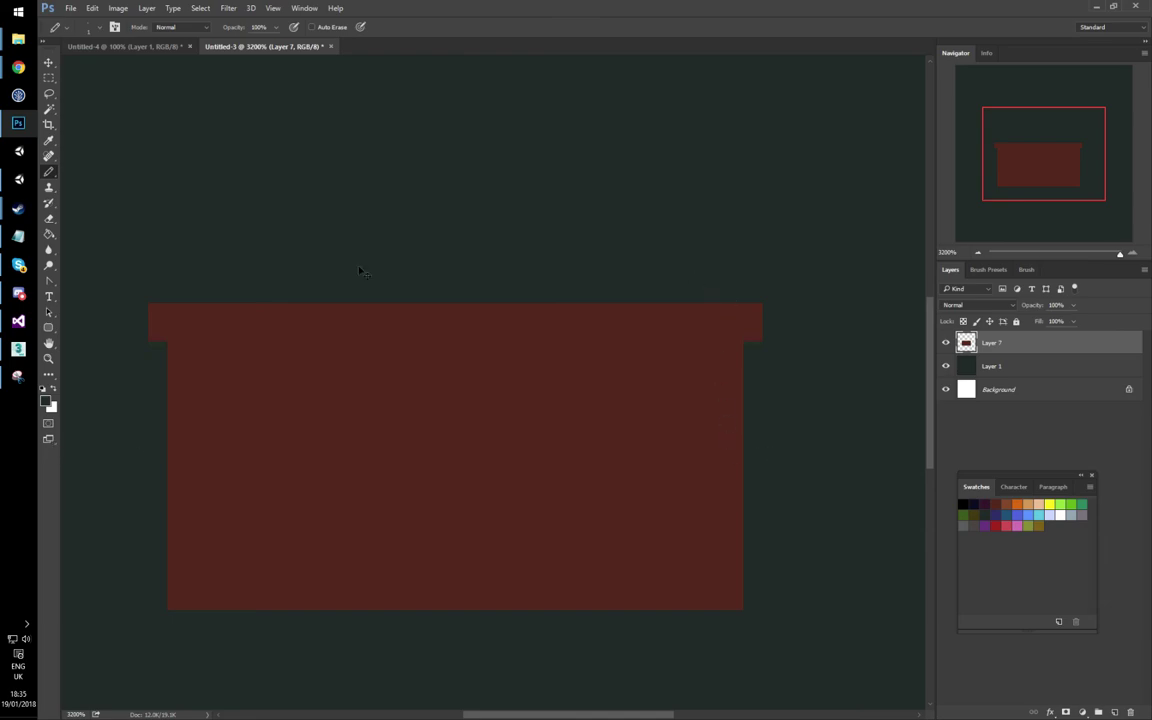
Step: Highlight the tabletop with a brown top row, an orange pixel at each upper corner and a brown pixel beneath each
left_click(1008, 505)
left_click_drag(150, 288, 699, 285)
left_click(1017, 503)
left_click(752, 313)
left_click(176, 313)
key("ctrl+z")
left_click(158, 313)
left_click(189, 307, "alt")
left_click(158, 331)
left_click(752, 331)
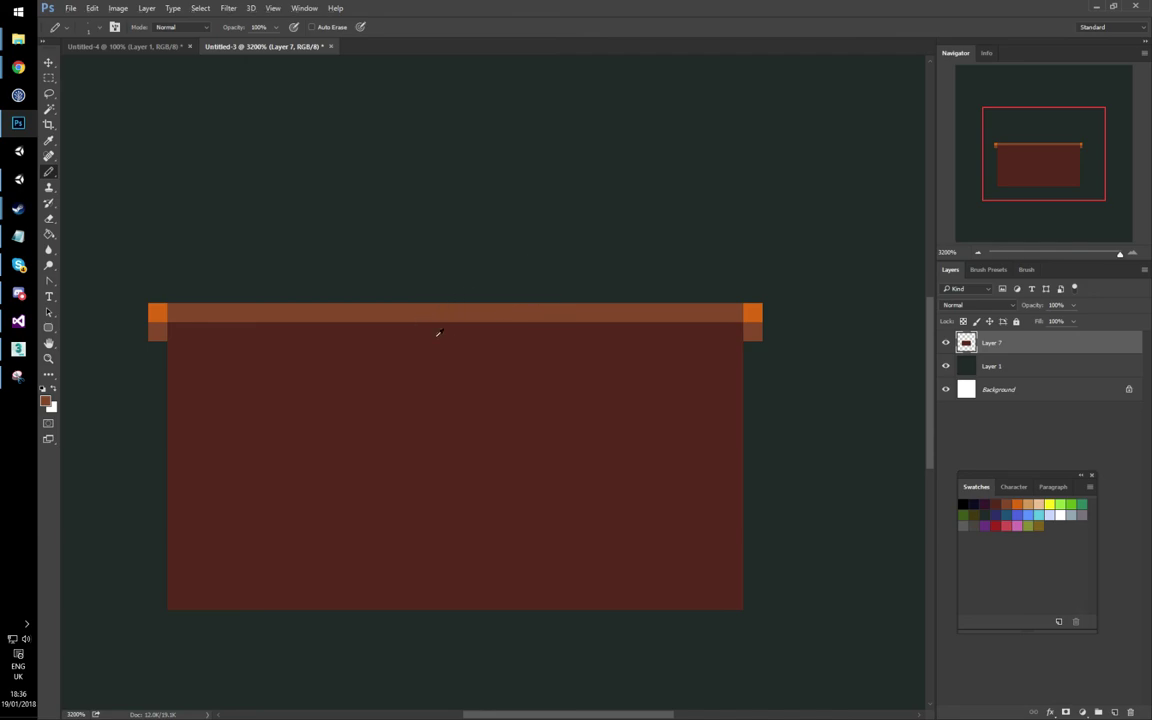
Step: Draw a dark purple shadow row beneath the tabletop and a brown vertical edge along each side of the body
left_click(988, 513)
left_click_drag(160, 327, 686, 326)
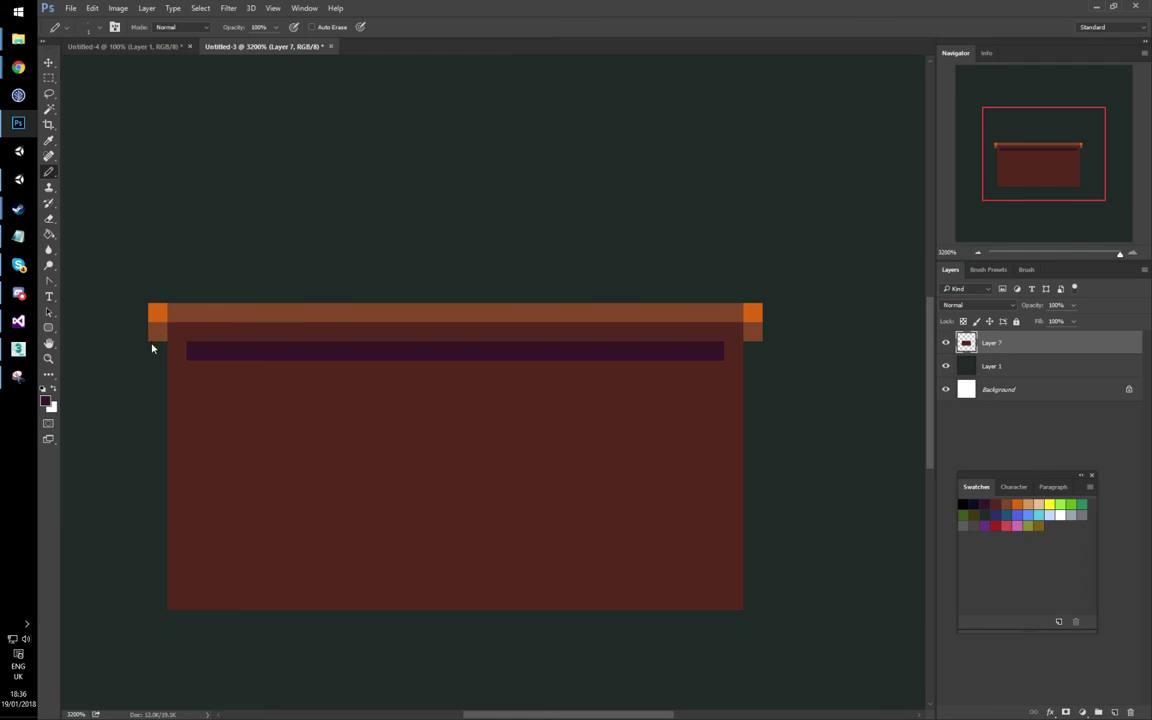
left_click(190, 312, "alt")
left_click_drag(147, 350, 157, 558)
left_click_drag(733, 588, 730, 362)
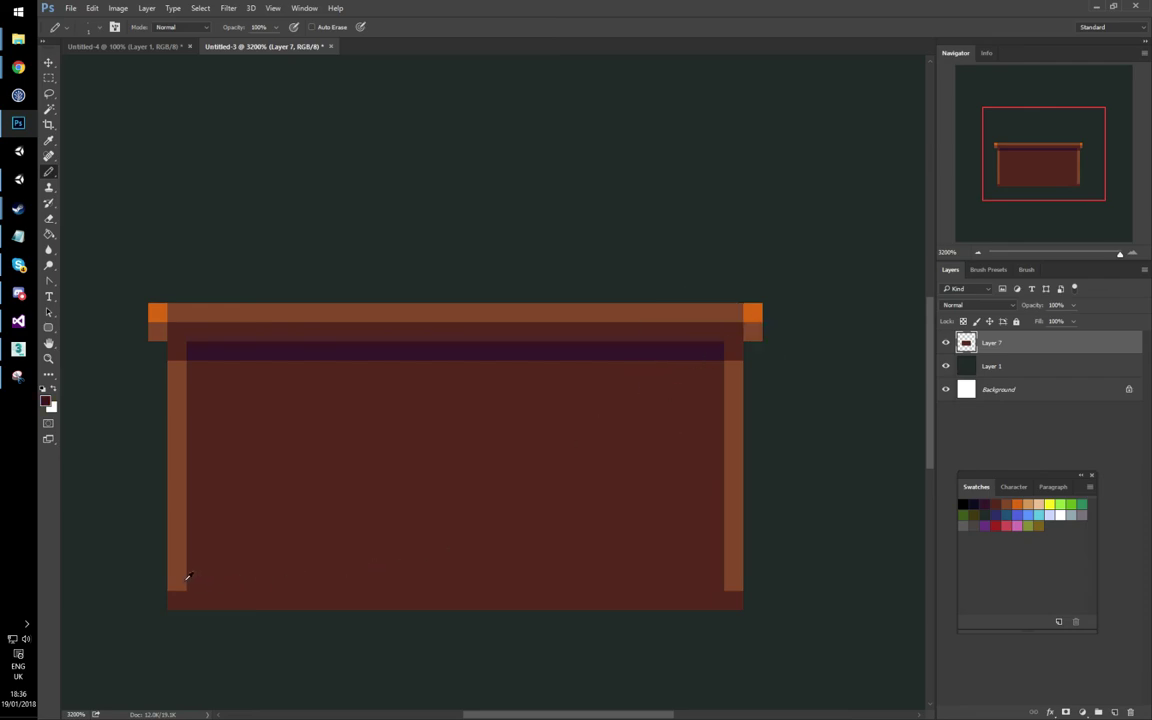
Step: Try a dark purple row along the body's bottom edge, undo it, and check the tavern painting for reference
mouse_move(178, 577)
left_mouse_down()
mouse_move(342, 568)
mouse_move(705, 578)
left_mouse_up()
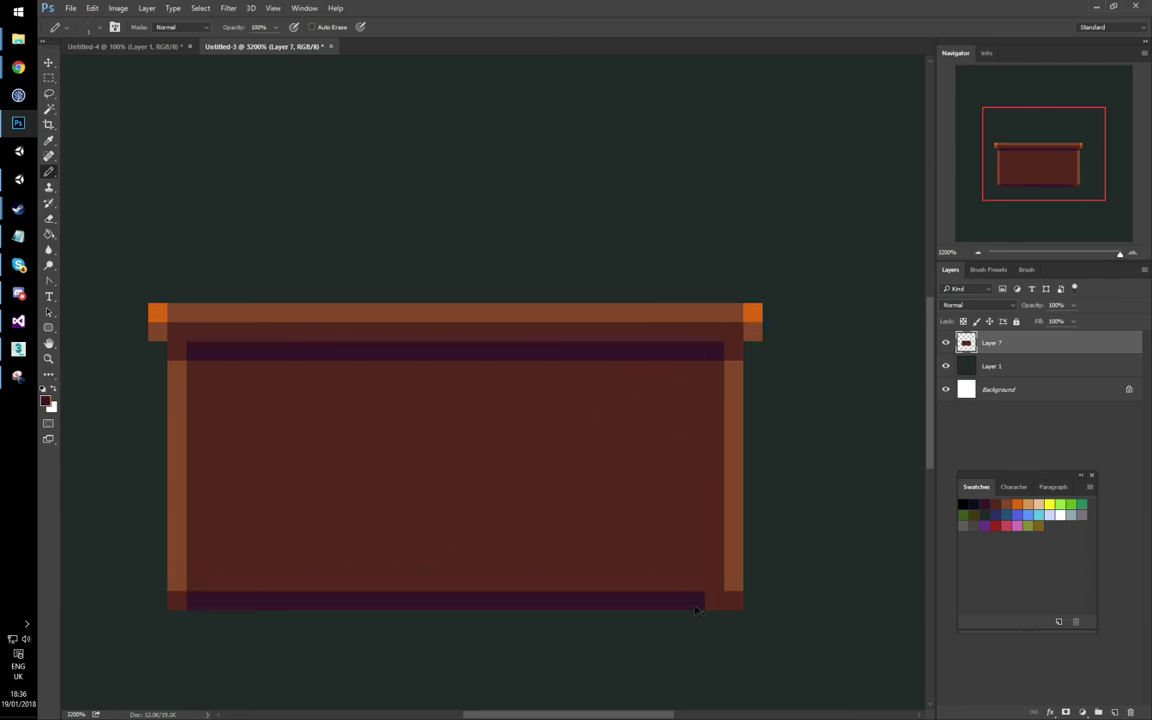
key("ctrl+z")
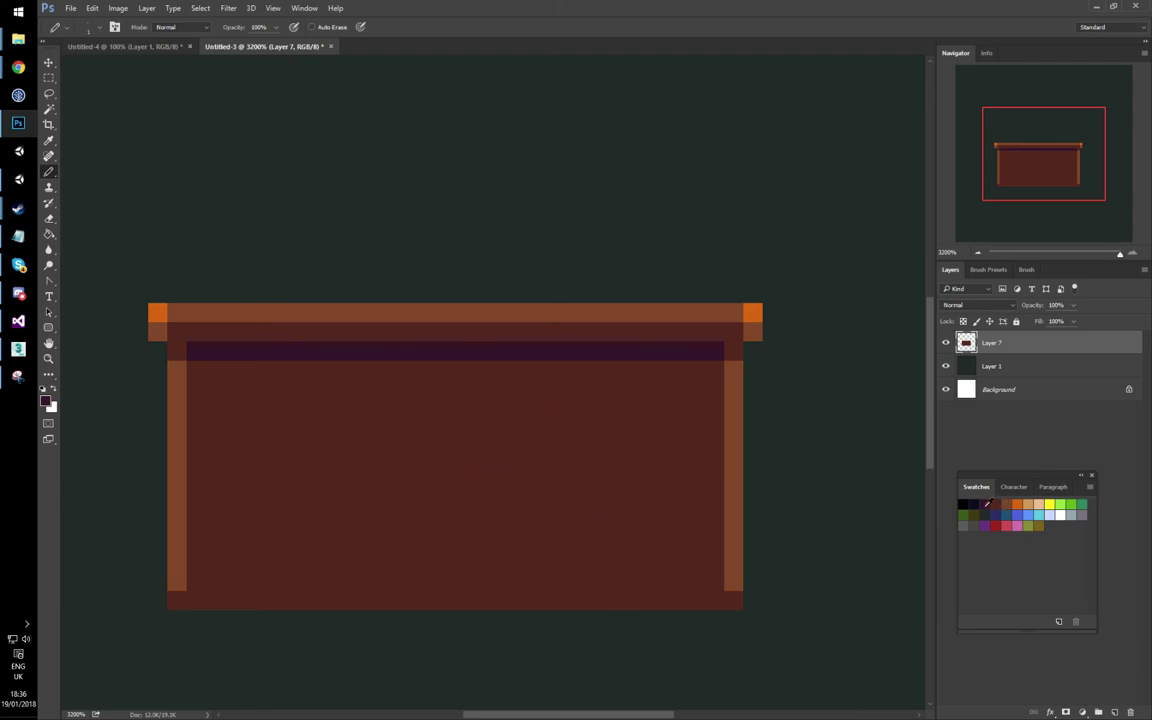
left_click(140, 47)
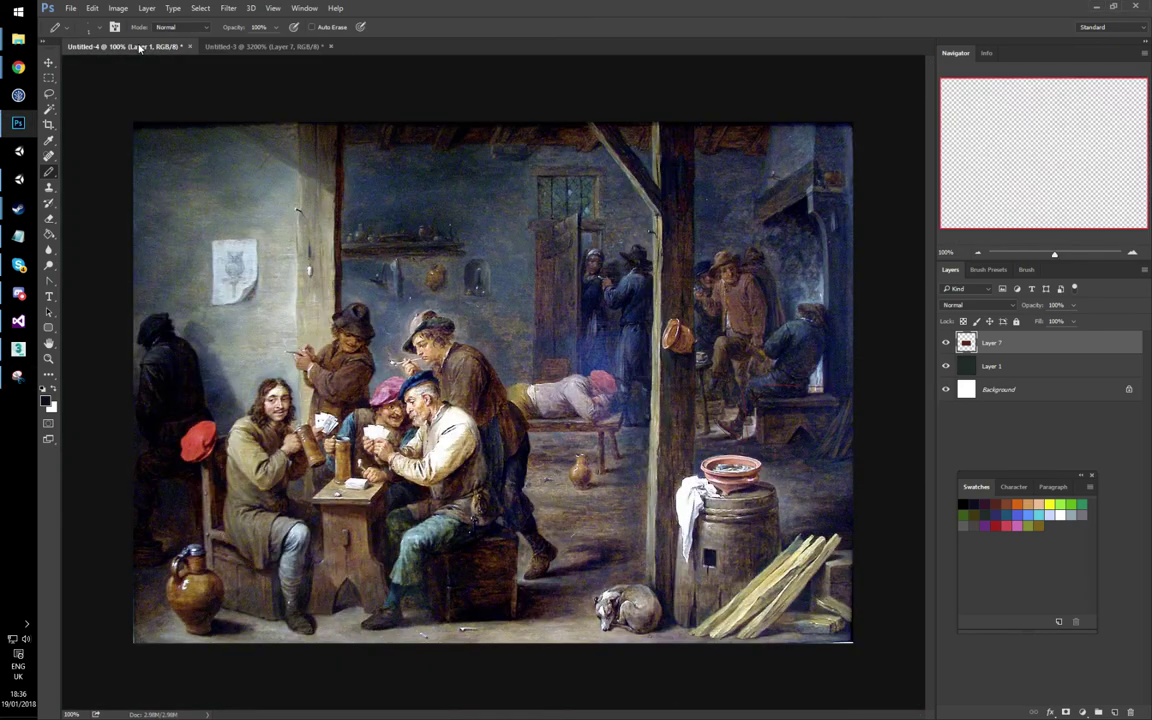
left_click(258, 47)
Step: Paint a stepped dark navy opening at the bottom centre of the body, using marquee selections to check that it is centred
mouse_move(399, 575)
left_mouse_down()
mouse_move(496, 573)
mouse_move(375, 576)
mouse_move(474, 558)
mouse_move(443, 556)
mouse_move(442, 538)
left_mouse_up()
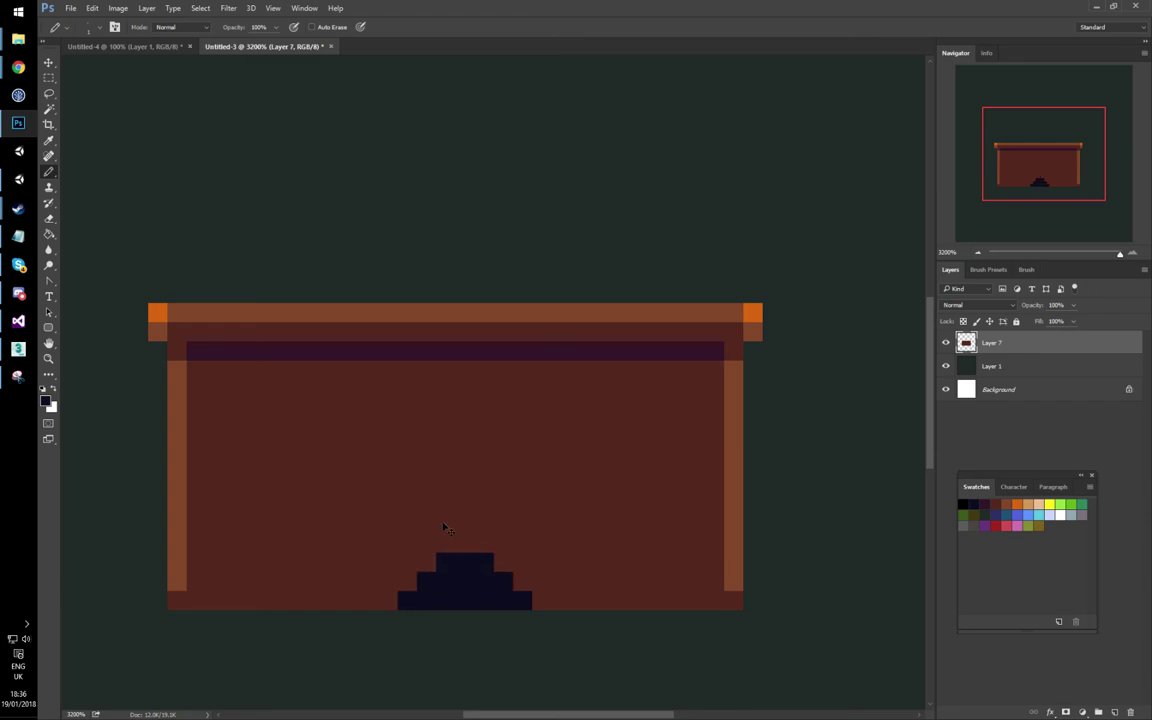
key("ctrl+z")
key("m")
left_click_drag(400, 536, 465, 594)
key("ctrl+alt+Left")
key("ctrl+d")
key("ctrl+d")
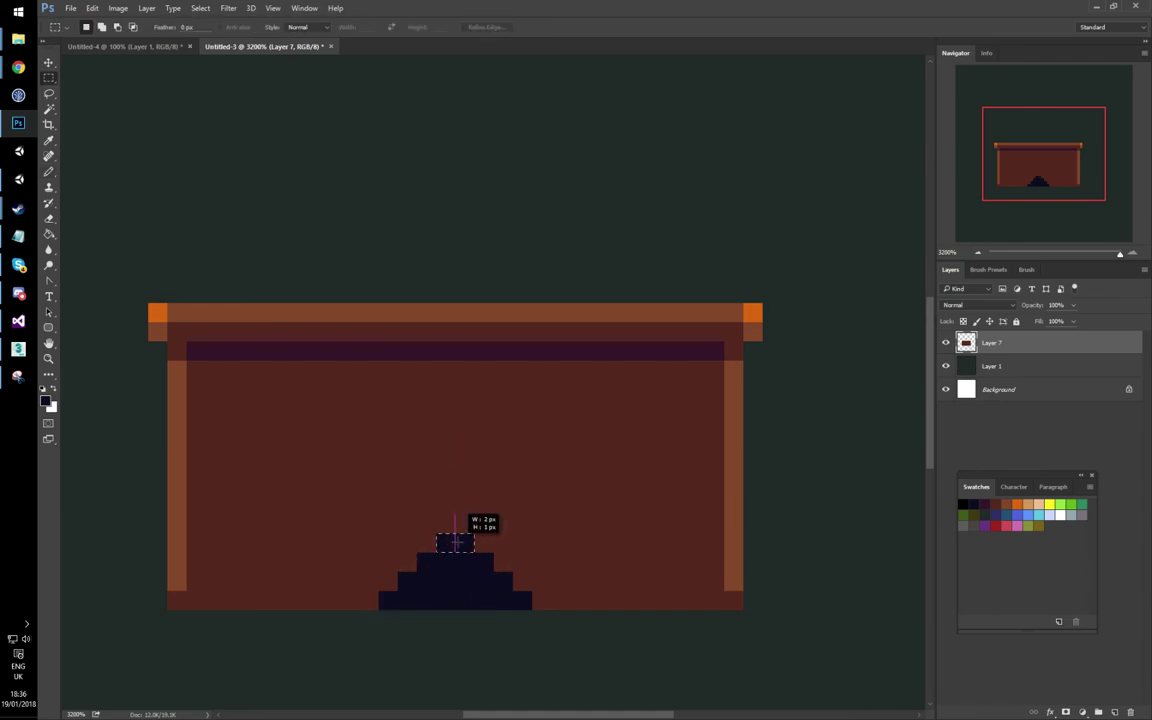
left_click_drag(168, 573, 373, 601)
left_click_drag(325, 594, 686, 591)
key("ctrl+d")
key("b")
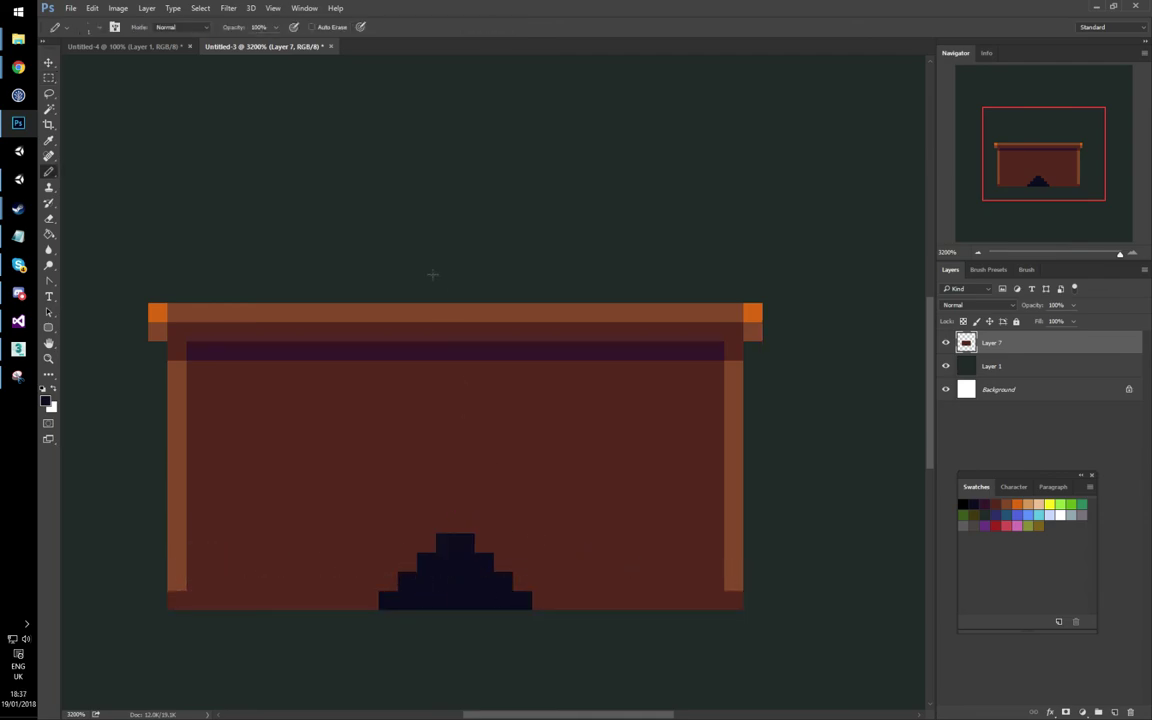
Step: Outline both stepped sides of the navy opening with diagonal lines of dark purple pixels
left_click(368, 600)
left_click(425, 543, "shift")
left_click(484, 543)
left_click(541, 600, "shift")
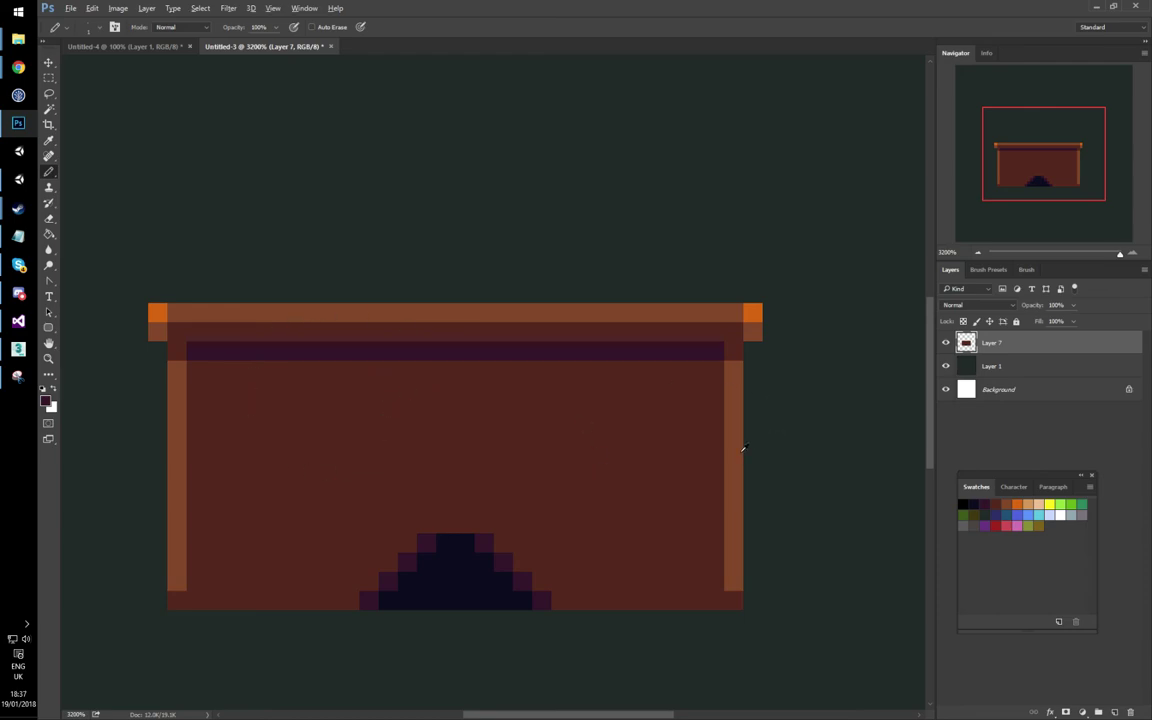
Step: Measure the body's height below the tabletop and mark the middle near its right side with a purple pixel above a brown one
key("m")
left_click_drag(687, 344, 700, 605)
left_click_drag(697, 490, 698, 476)
key("v")
key("b")
left_click(695, 466)
left_click(687, 352, "alt")
left_click(695, 466)
left_click(740, 464, "alt")
left_click(695, 485)
Step: Extend the marked pixels into a dark purple row above a brown row across the body between its side edges
left_click(697, 470, "alt")
left_click(713, 466)
mouse_move(676, 466)
left_mouse_down()
mouse_move(239, 464)
mouse_move(176, 443)
left_mouse_up()
left_click(695, 487, "alt")
mouse_move(712, 485)
left_mouse_down()
mouse_move(375, 457)
mouse_move(188, 463)
left_mouse_up()
Step: Cap both ends of the brown divider row with orange pixels and the purple row above it with dark red-brown pixels
left_click(163, 319, "alt")
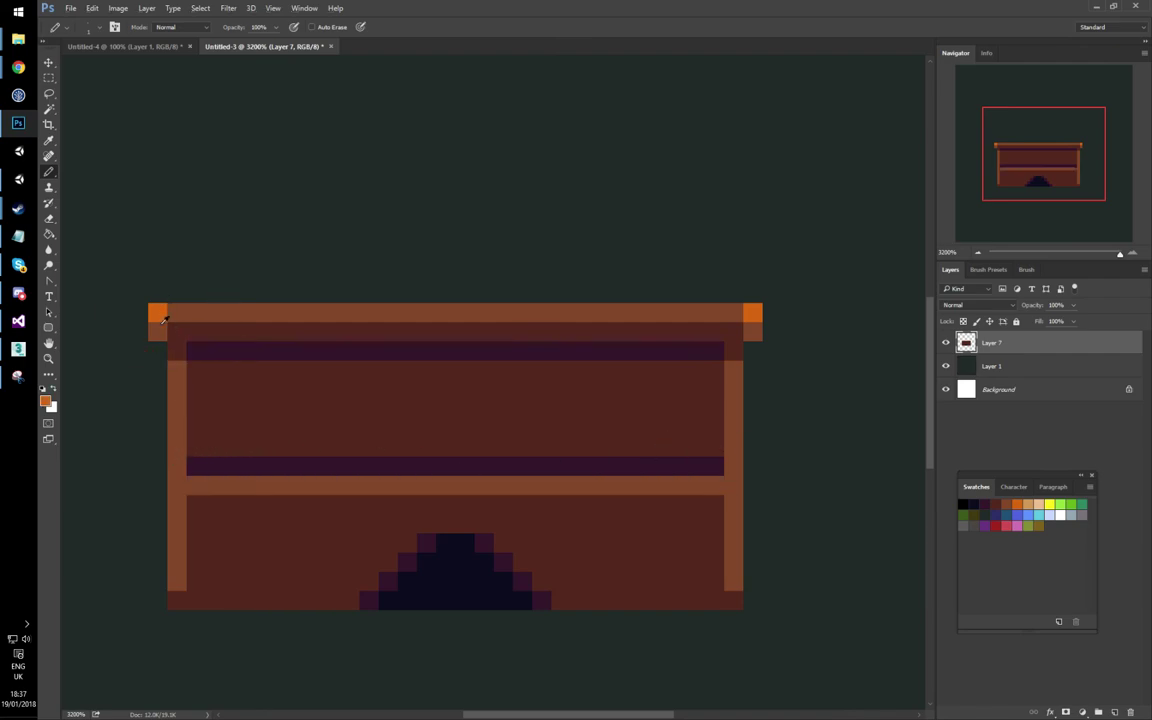
left_click(176, 485)
left_click(733, 485)
left_click(733, 466)
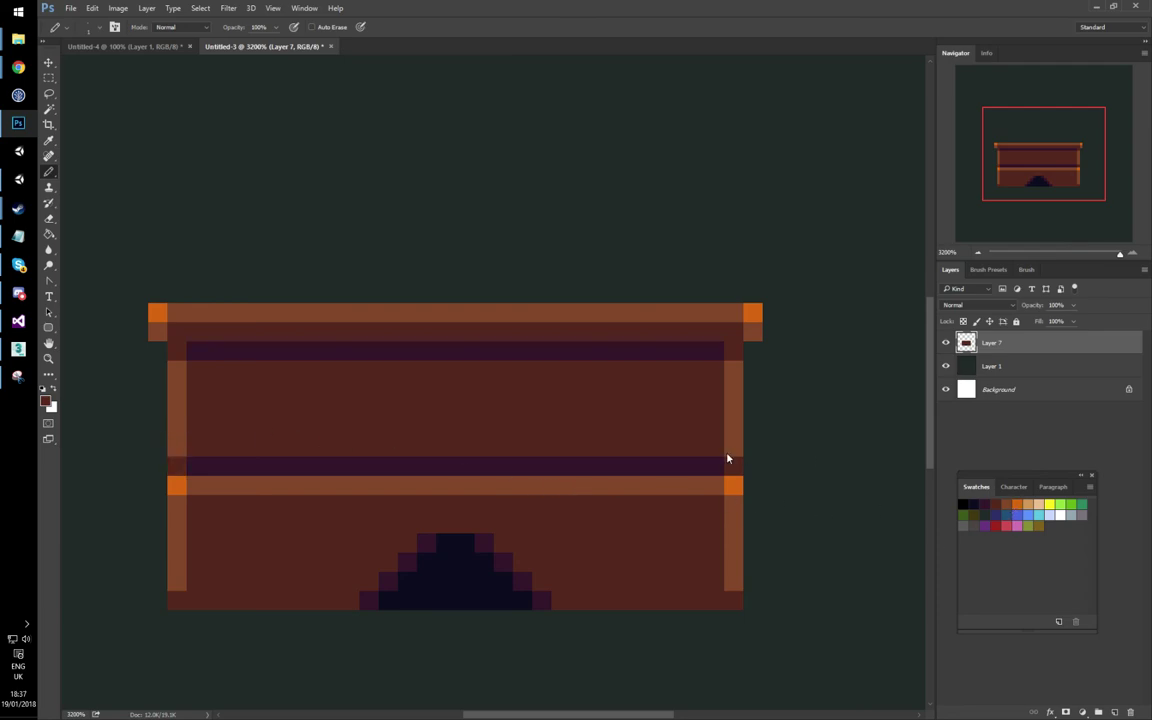
left_click(637, 408)
left_click(738, 417, "alt")
left_click(656, 408)
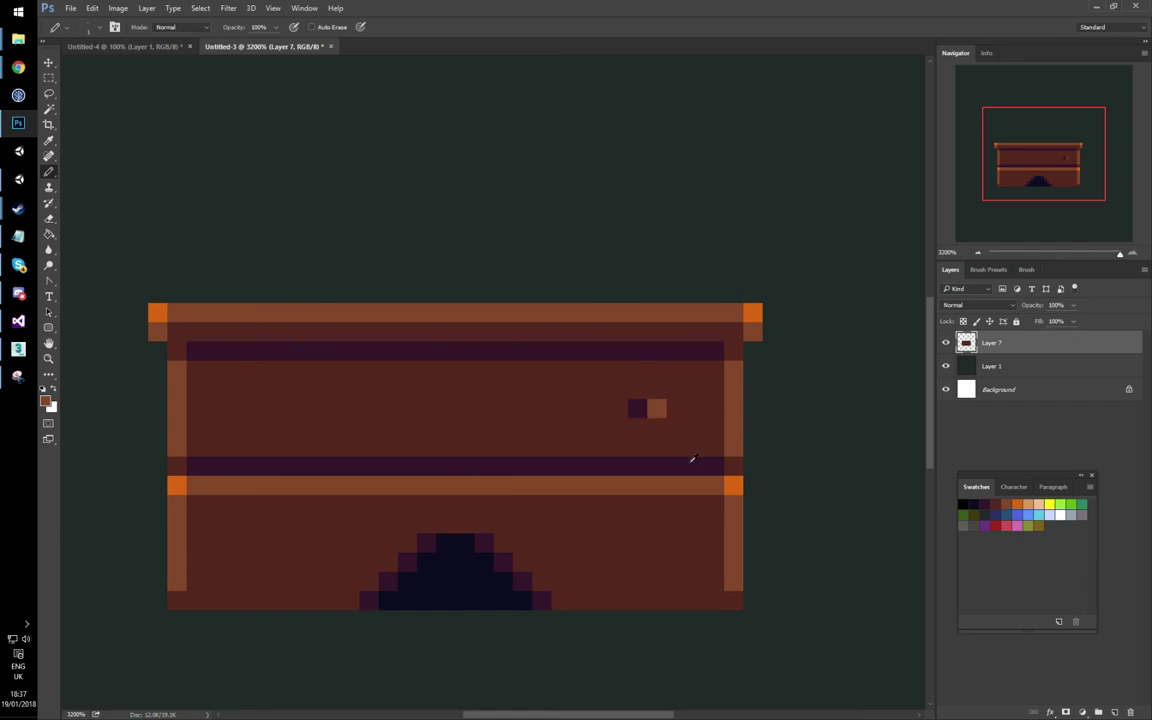
key("ctrl+alt+z")
key("ctrl+alt+z")
Step: Paint a nail detail near each end of the upper panel, with a purple pixel diagonally above and left of a brown one
left_click(676, 408)
left_click(676, 562)
left_click(215, 562)
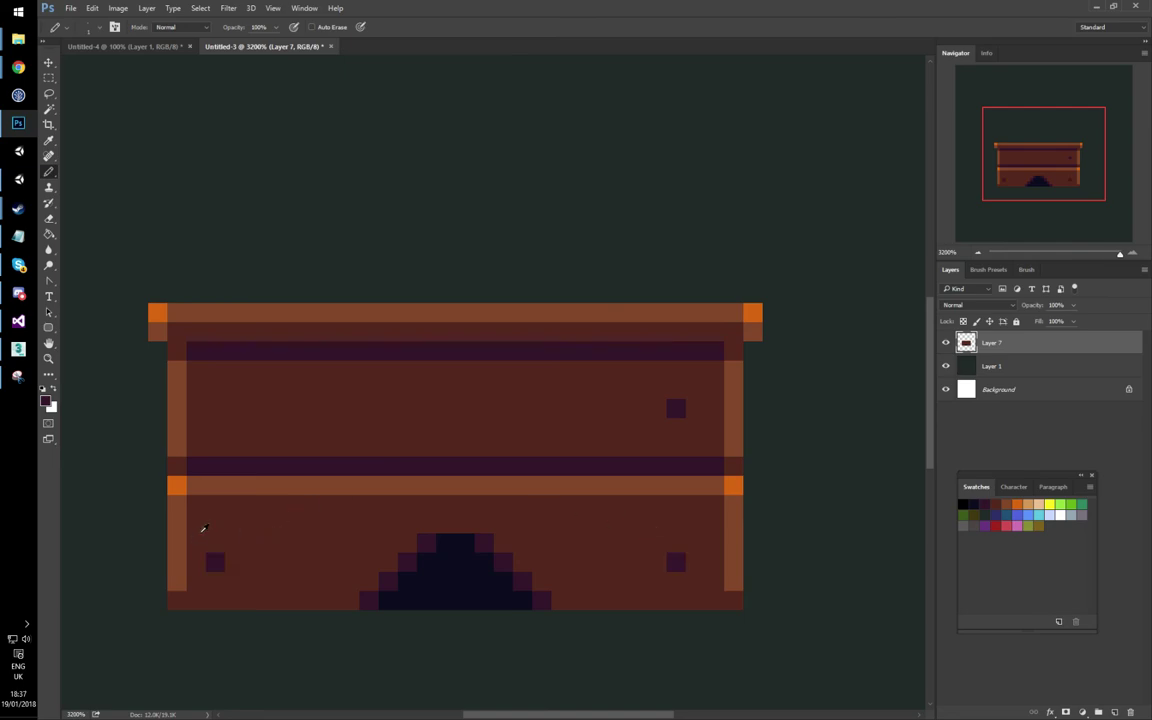
left_click(211, 389)
left_click(676, 408)
left_click(705, 345, "alt")
left_click(657, 389)
left_click(234, 408)
Step: Repeat the diagonal purple and brown nail pixels near both ends of the lower panel
left_click(234, 561)
left_click(215, 561, "alt")
left_click(215, 543)
left_click(215, 561)
left_click(733, 561, "alt")
left_click(676, 562)
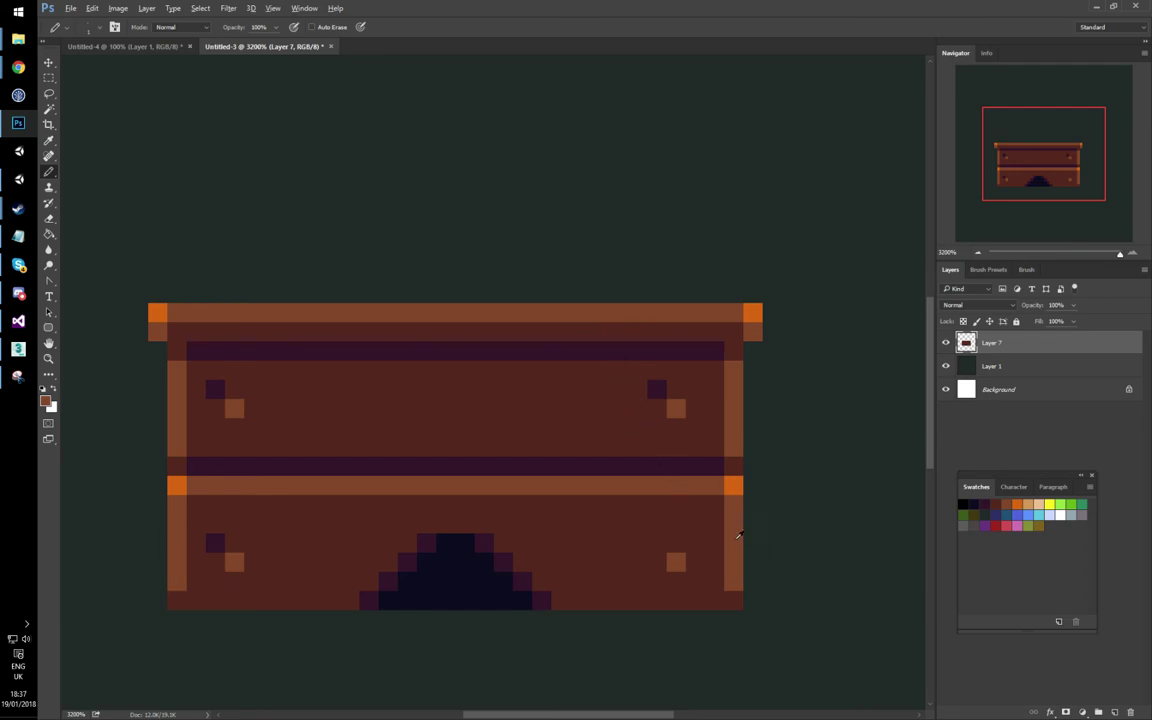
left_click(657, 543)
Step: Fill a rectangle as wide as the tabletop with dark red-brown, one pixel row above it, and clear the selection
key("m")
left_click_drag(543, 206, 558, 409)
left_click_drag(163, 492, 776, 185)
right_click(603, 345)
left_click(612, 507)
key("Return")
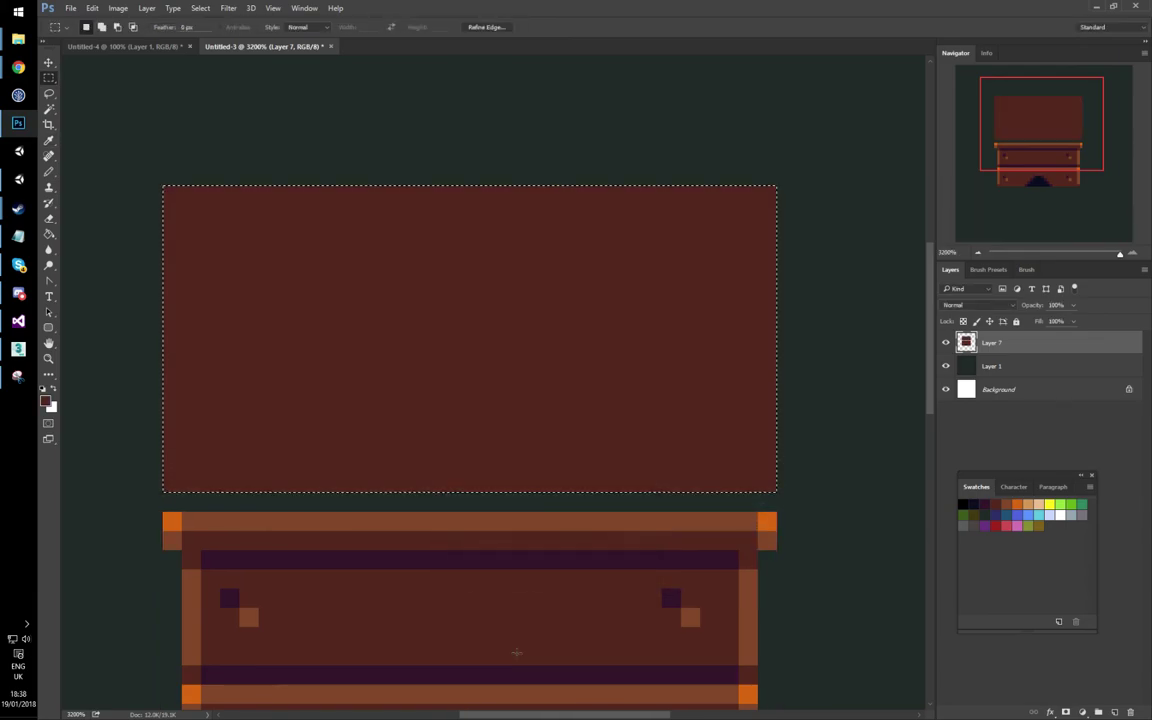
key("ctrl+d")
Step: Draw a one-pixel brown border along all four sides of the new rectangle, leaving its corner pixels unpainted
key("b")
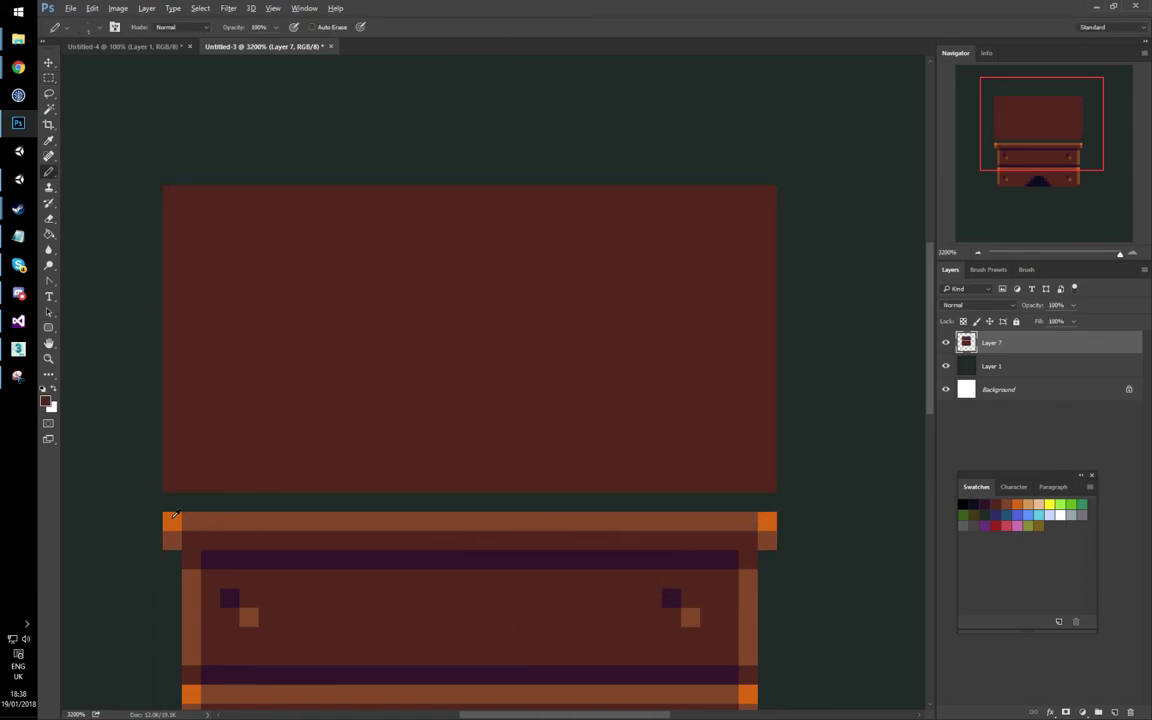
left_click(187, 514, "alt")
left_click(191, 482)
left_click(748, 482, "shift")
left_click(767, 464)
left_click(767, 194, "shift")
left_click(748, 194)
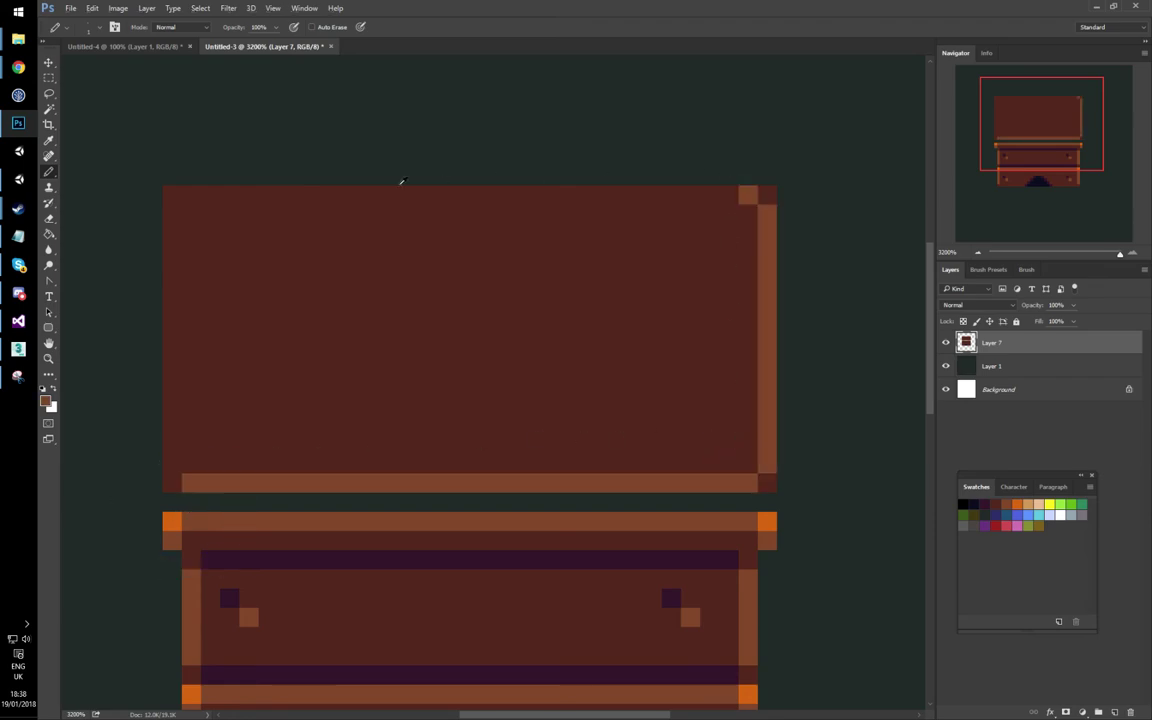
left_click(191, 194, "shift")
left_click(172, 214)
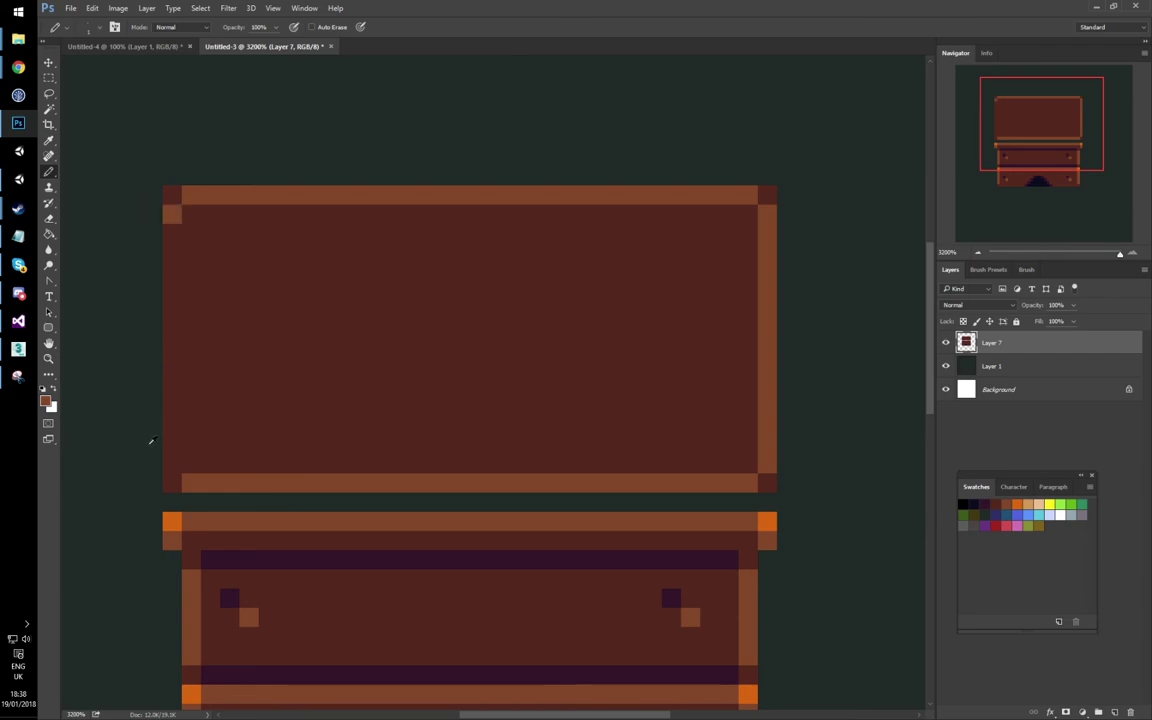
left_click(172, 464, "shift")
Step: Paint the four corner pixels of the upper rectangle's border orange
left_click(172, 521, "alt")
left_click(172, 482)
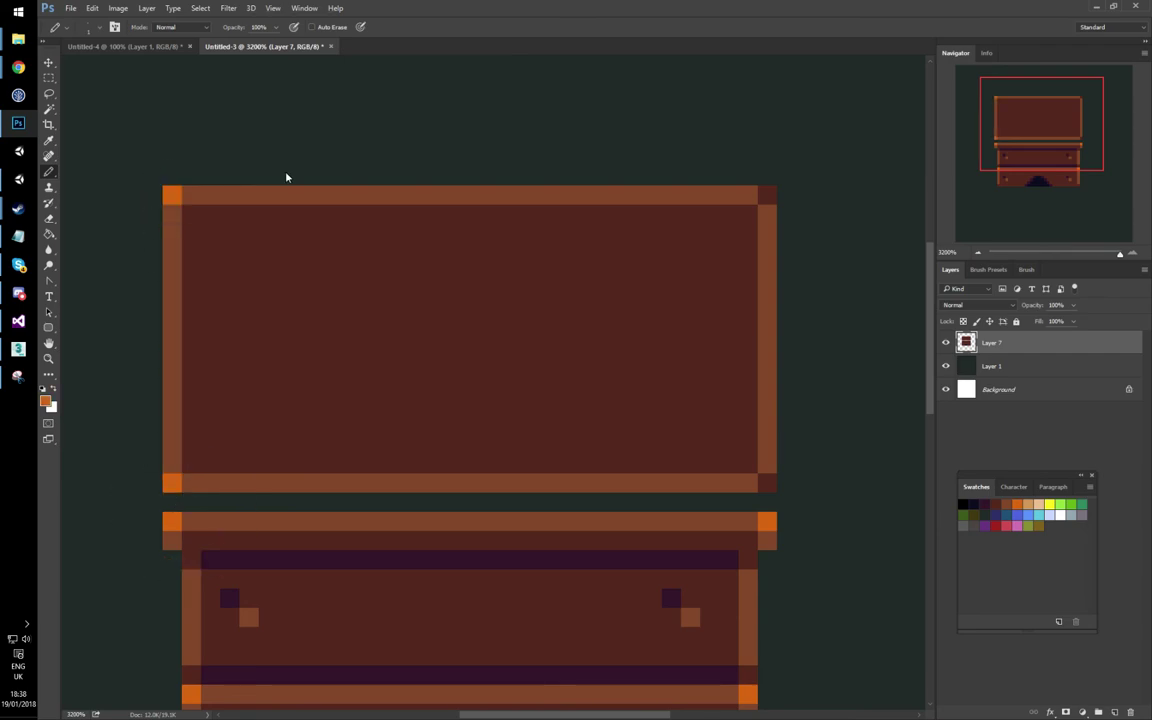
left_click(767, 194)
left_click(767, 482)
Step: Locate the middle of the upper rectangle and draw a dark purple row above a brown row across it
left_click(682, 543, "alt")
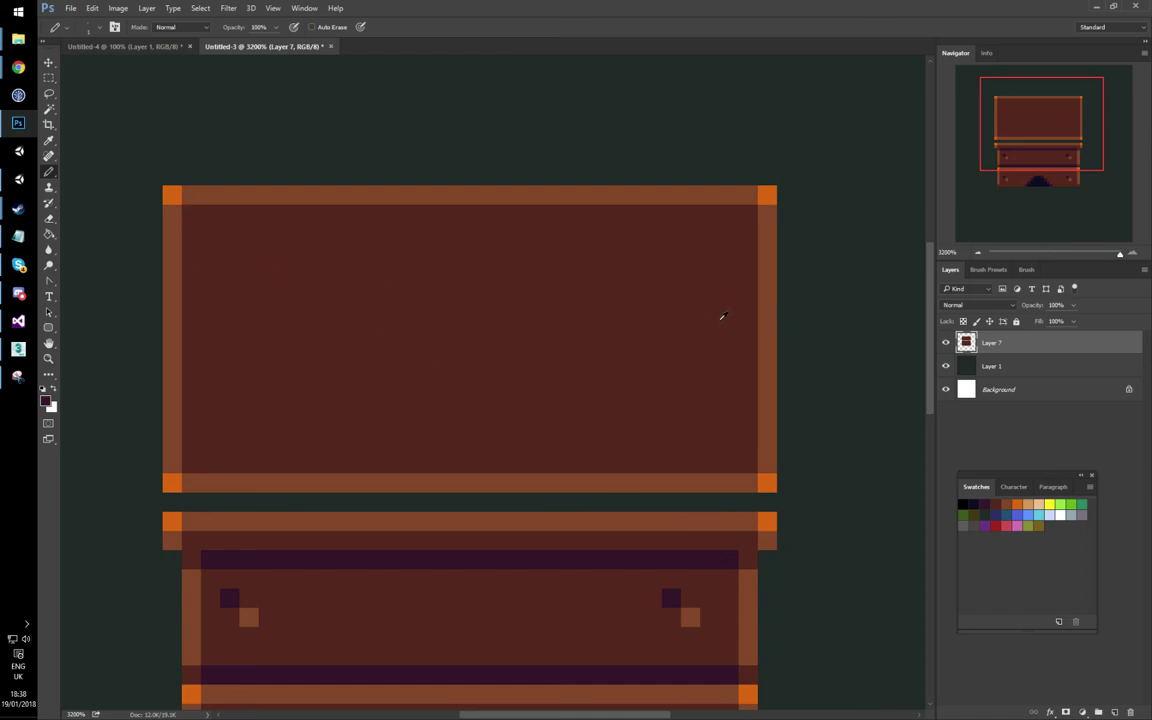
key("m")
mouse_move(605, 186)
left_mouse_down()
mouse_move(650, 420)
mouse_move(645, 310)
mouse_move(652, 338)
left_mouse_up()
key("b")
left_click(651, 329)
mouse_move(712, 307)
left_mouse_down()
mouse_move(150, 305)
mouse_move(728, 329)
mouse_move(709, 359)
mouse_move(168, 322)
left_mouse_up()
Step: Darken the side border pixels at both ends of the upper rectangle's divider rows with dark red-brown
left_click(766, 421, "alt")
left_click(205, 302, "alt")
left_click(172, 348)
left_click_drag(767, 330, 767, 348)
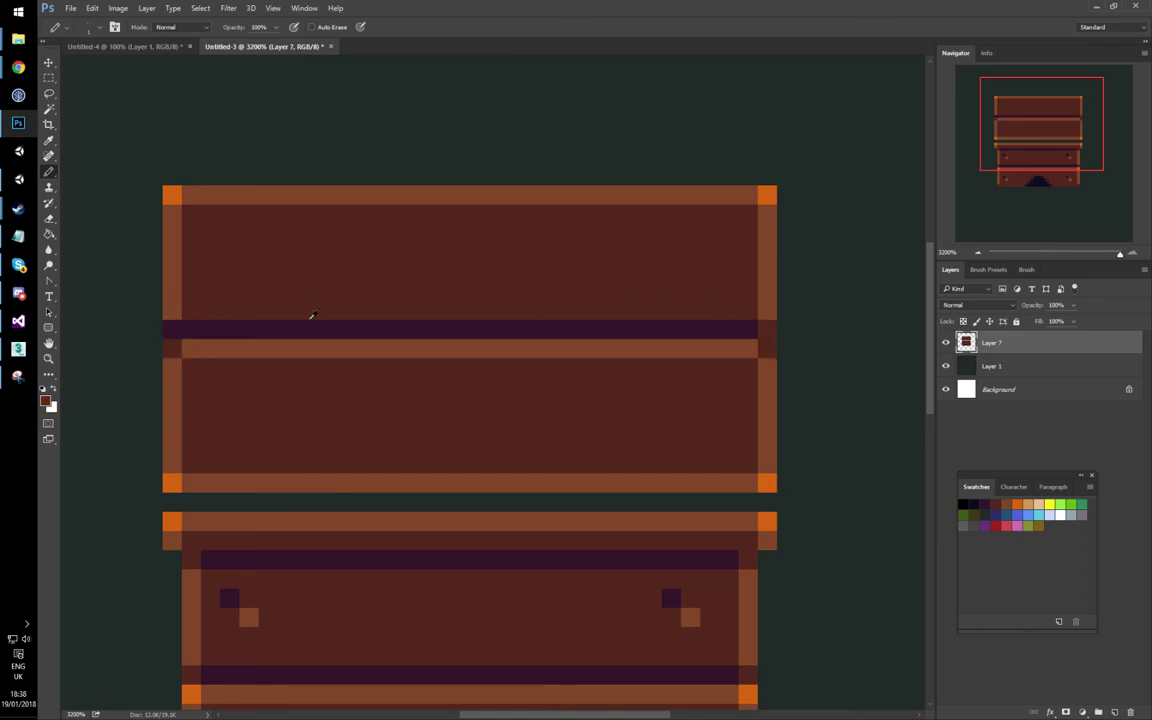
scroll(476, 240, "down", 1)
scroll(476, 242, "up", 2)
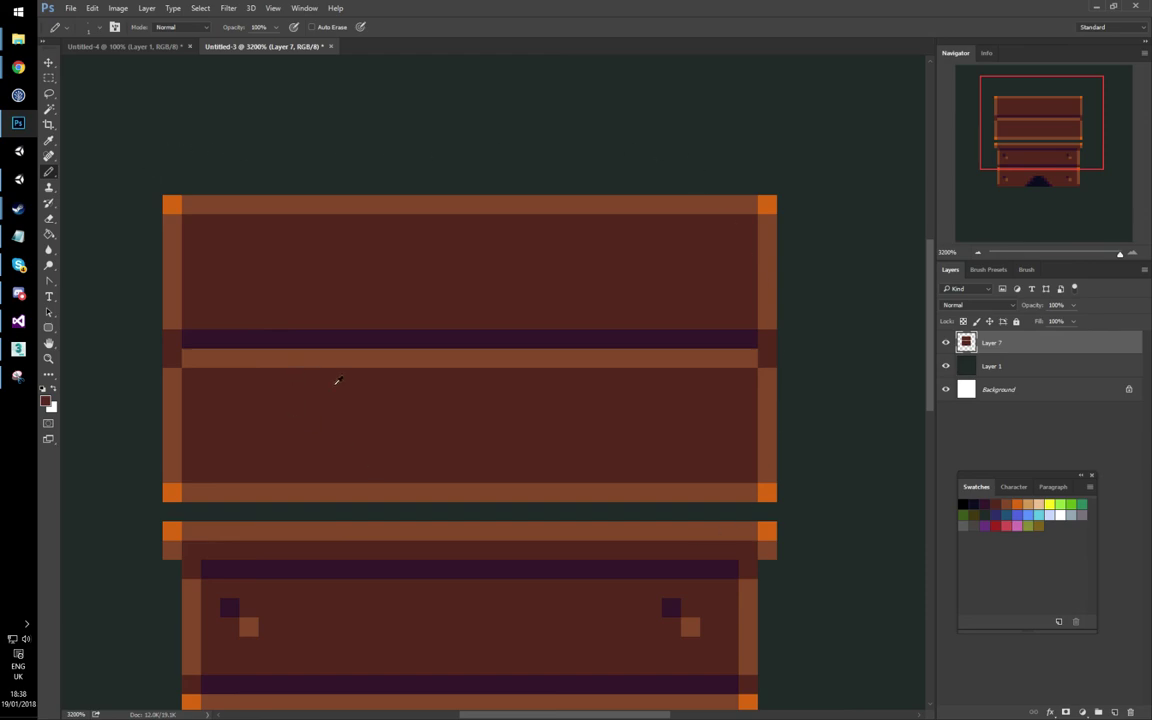
scroll(566, 337, "down", 4)
scroll(512, 342, "down", 2, "alt")
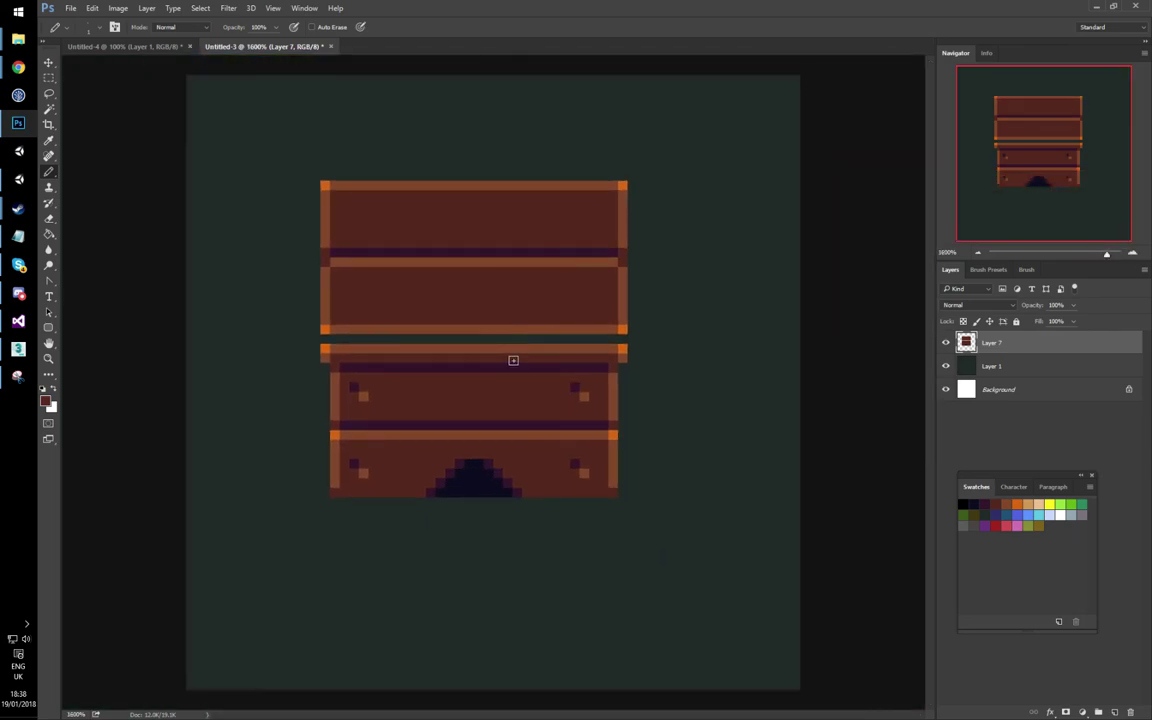
Step: Move the whole table drawing down and left to leave free canvas space on its right side
key("m")
left_click_drag(293, 134, 756, 550)
left_click_drag(575, 384, 498, 471, "ctrl")
key("ctrl+d")
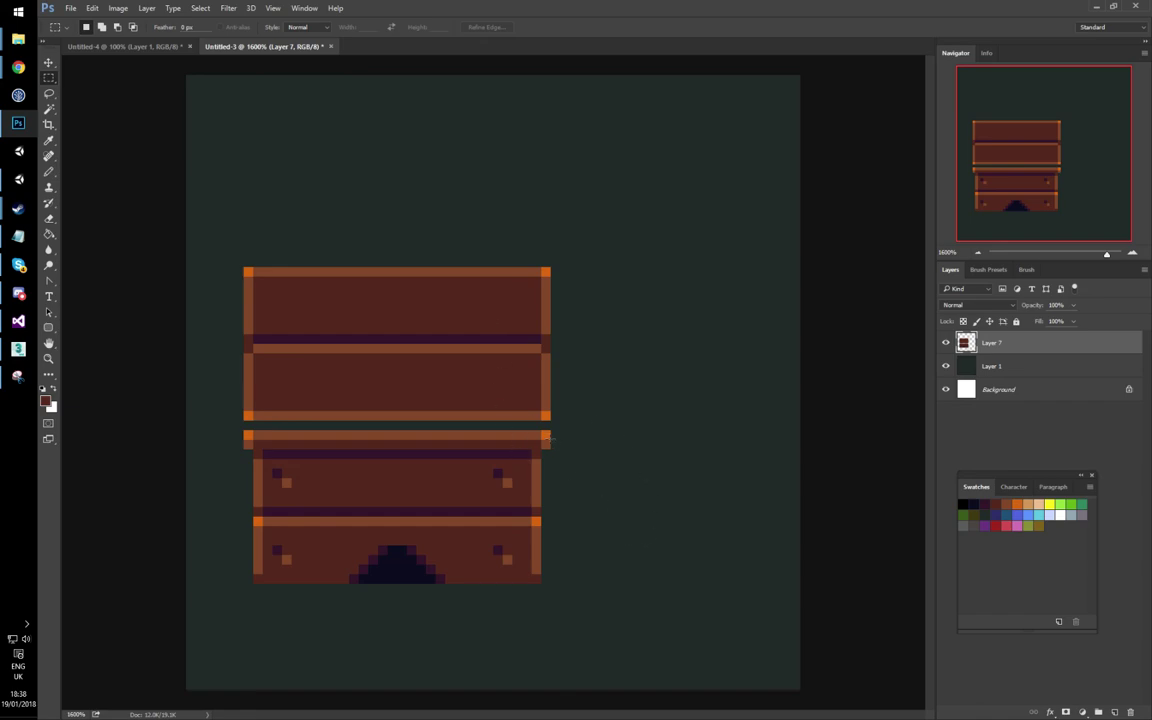
Step: Duplicate the lower front panel onto a new layer, rotate the copy 90° counterclockwise and place it right of the tabletop
left_click_drag(545, 271, 566, 418)
left_click_drag(243, 431, 550, 582)
key("ctrl+j")
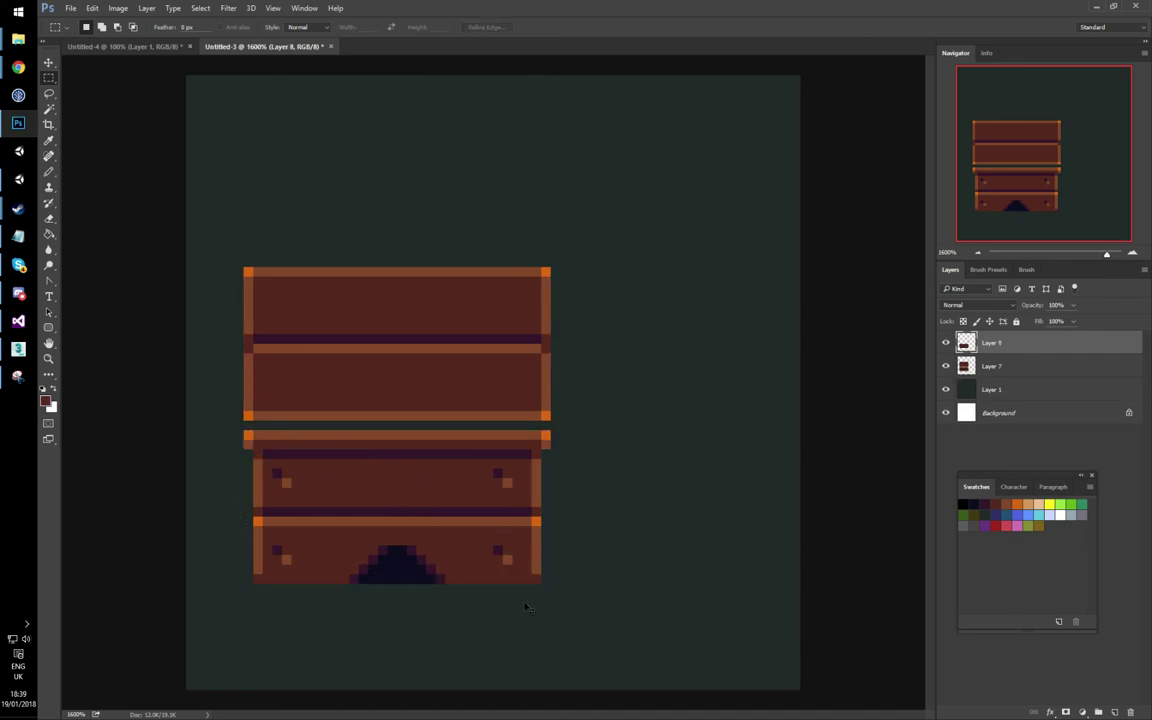
left_click_drag(528, 600, 640, 482, "ctrl")
key("ctrl+t")
left_click_drag(707, 251, 377, 150, "shift")
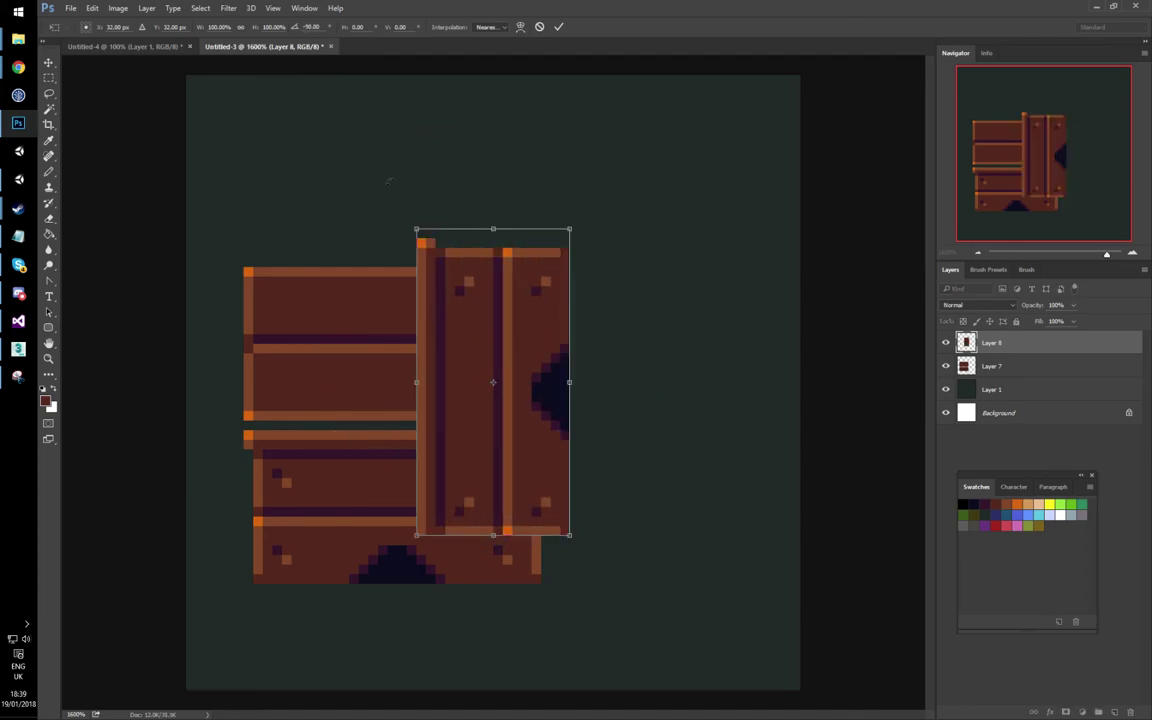
left_click(559, 27)
left_click_drag(506, 374, 637, 418, "ctrl")
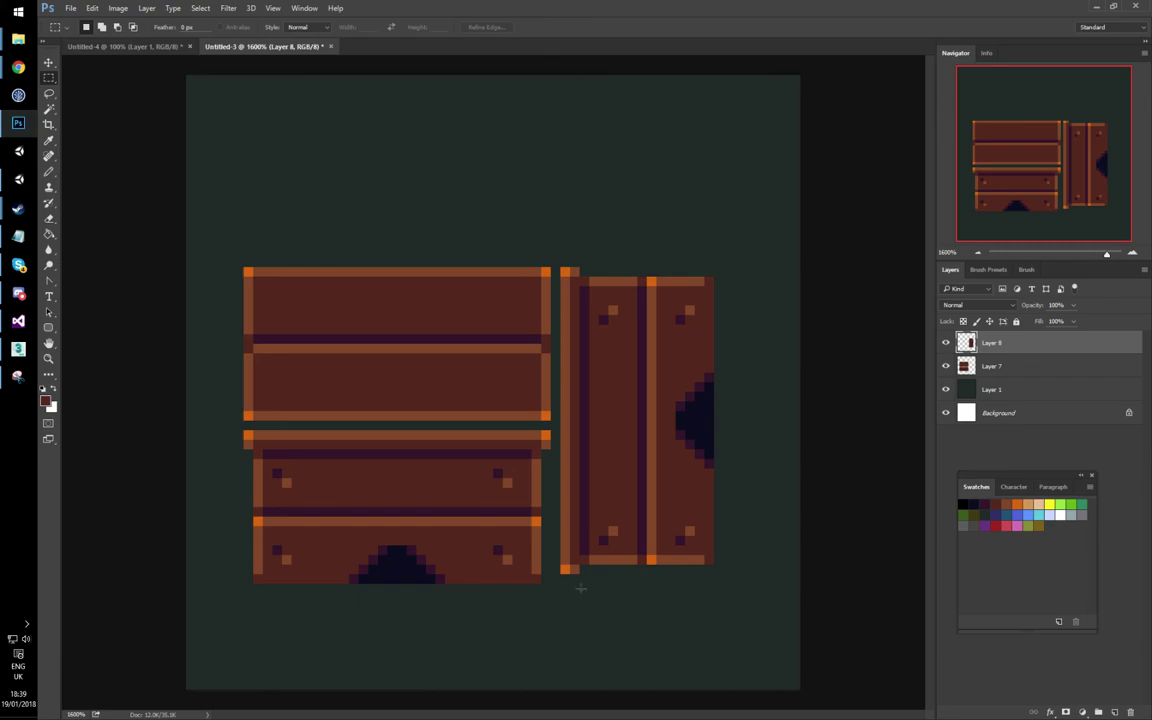
Step: Shift the lower end of the rotated side panel up so its bottom edge aligns with the tabletop's bottom edge
left_click_drag(561, 579, 740, 480)
key("ctrl+shift+Up")
key("ctrl+shift+Up")
key("ctrl+shift+Down")
key("ctrl+Up")
key("ctrl+Up")
key("ctrl+Up")
key("ctrl+Up")
key("ctrl+Up")
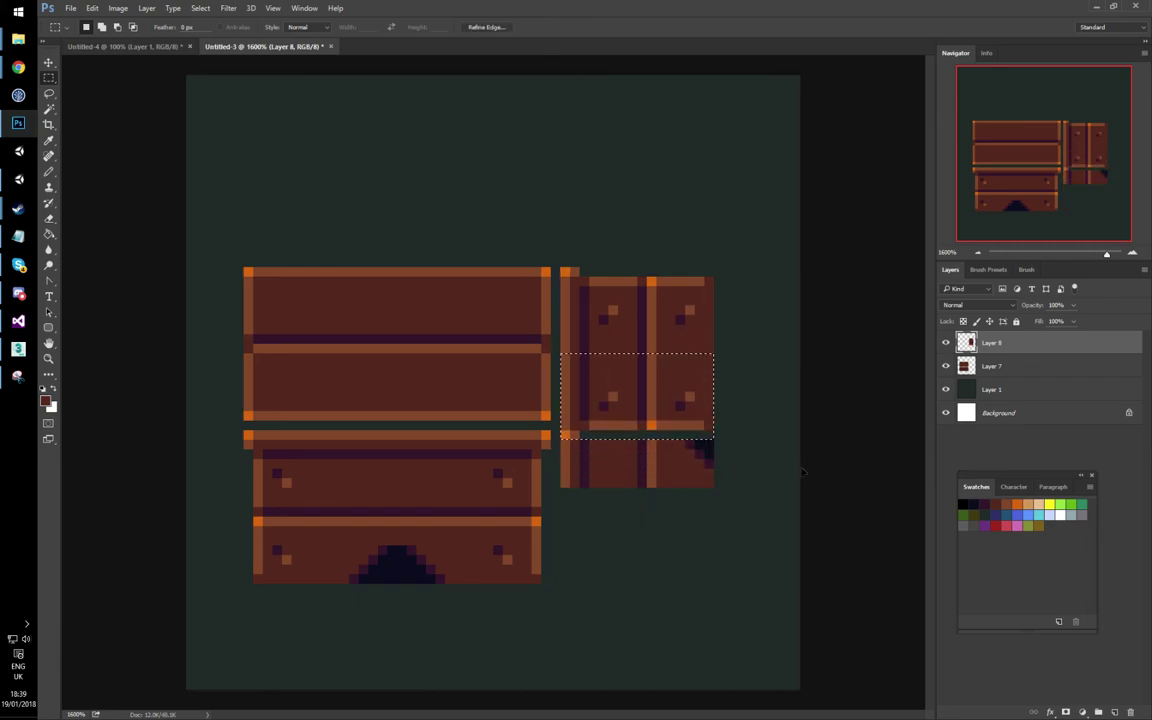
key("ctrl+Up")
key("ctrl+d")
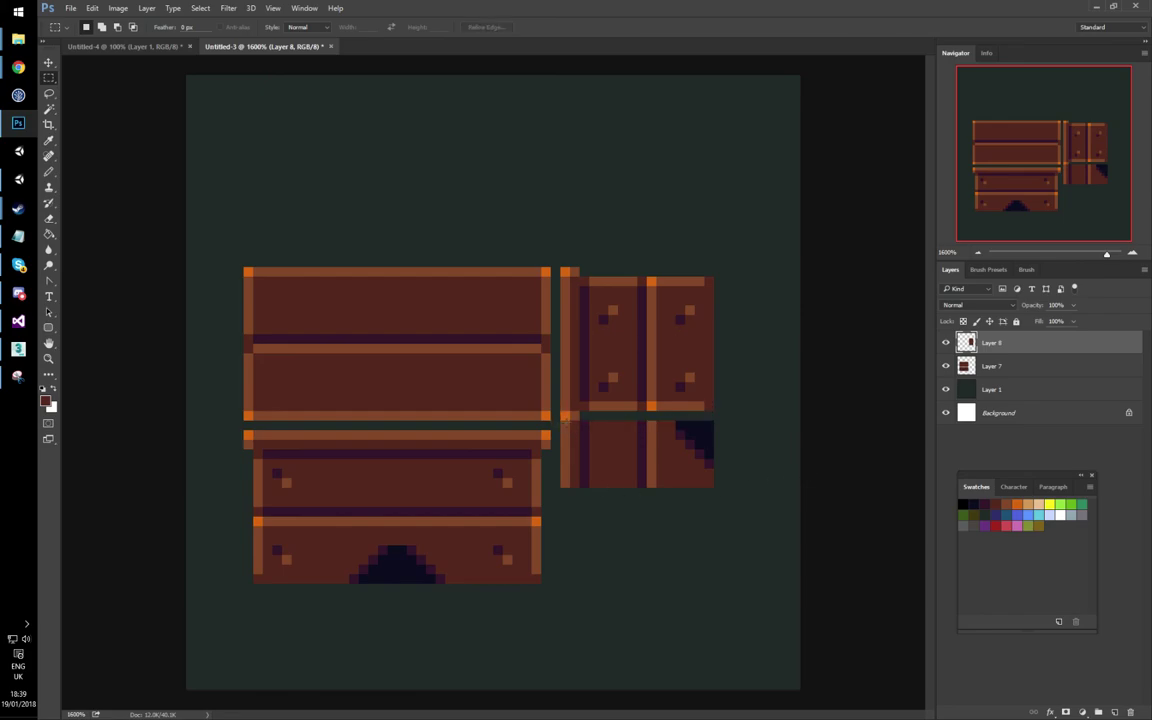
Step: Delete the leftover piece below the side panel and move its lower pair of nails up one pixel
left_click_drag(560, 420, 723, 496)
key("Delete")
key("ctrl+d")
left_click_drag(591, 363, 694, 390)
key("ctrl+Up")
key("ctrl+d")
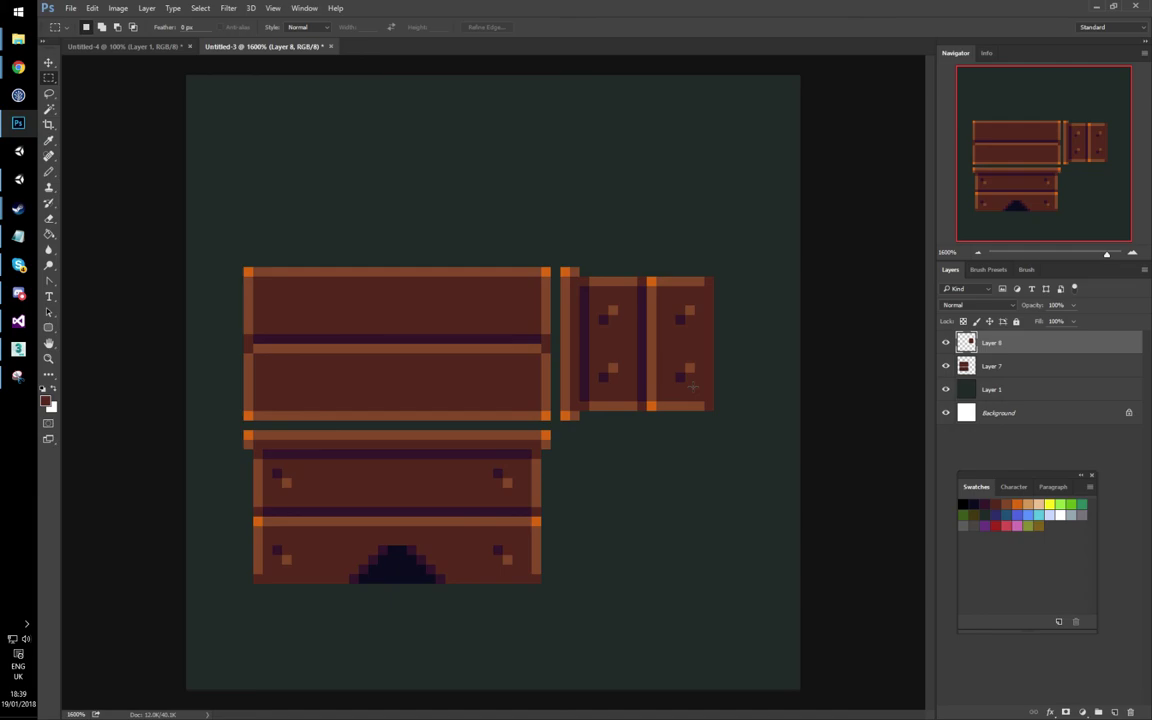
Step: Merge the side panel layer with the table layer and move all the artwork down and slightly left
left_click_drag(236, 263, 715, 620)
left_click_drag(645, 367, 645, 405, "ctrl")
key("ctrl+z")
left_click(1001, 365, "shift")
key("ctrl+e")
key("ctrl+d")
key("ctrl+shift+d")
left_click_drag(453, 320, 434, 378, "ctrl")
key("ctrl+d")
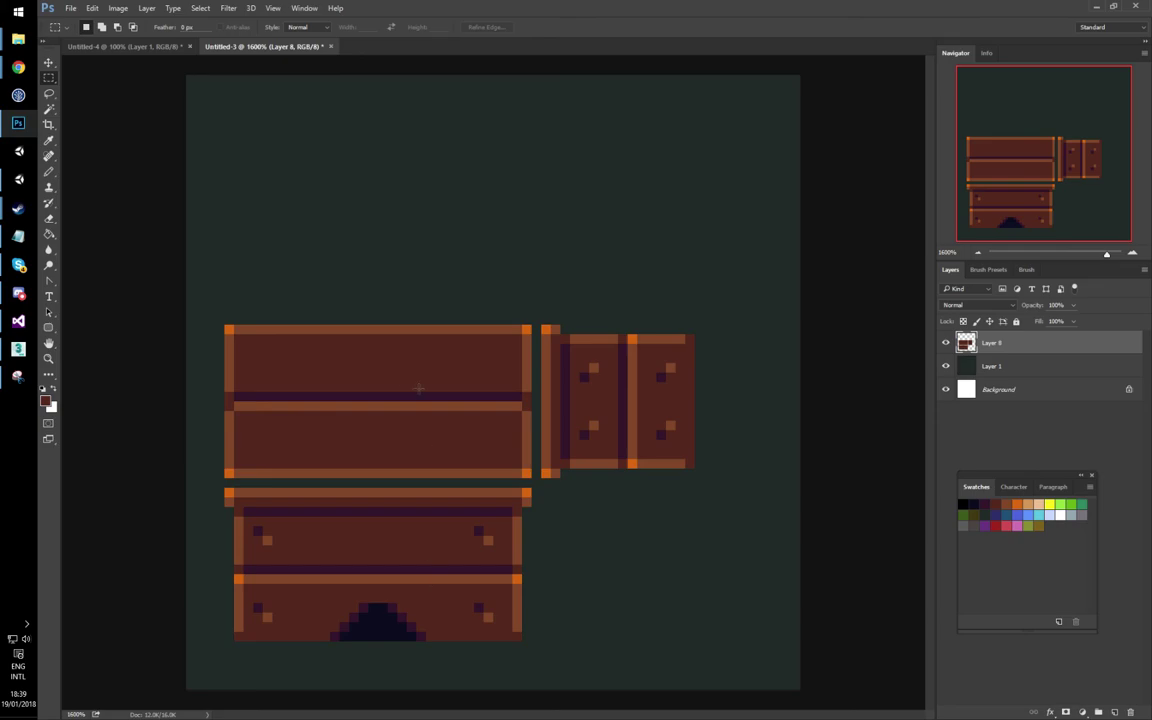
Step: Duplicate the tabletop rectangle, place the copy above the original and fill it with dark purple
left_click_drag(228, 329, 531, 477)
key("ctrl+j")
left_click_drag(462, 462, 464, 288, "ctrl")
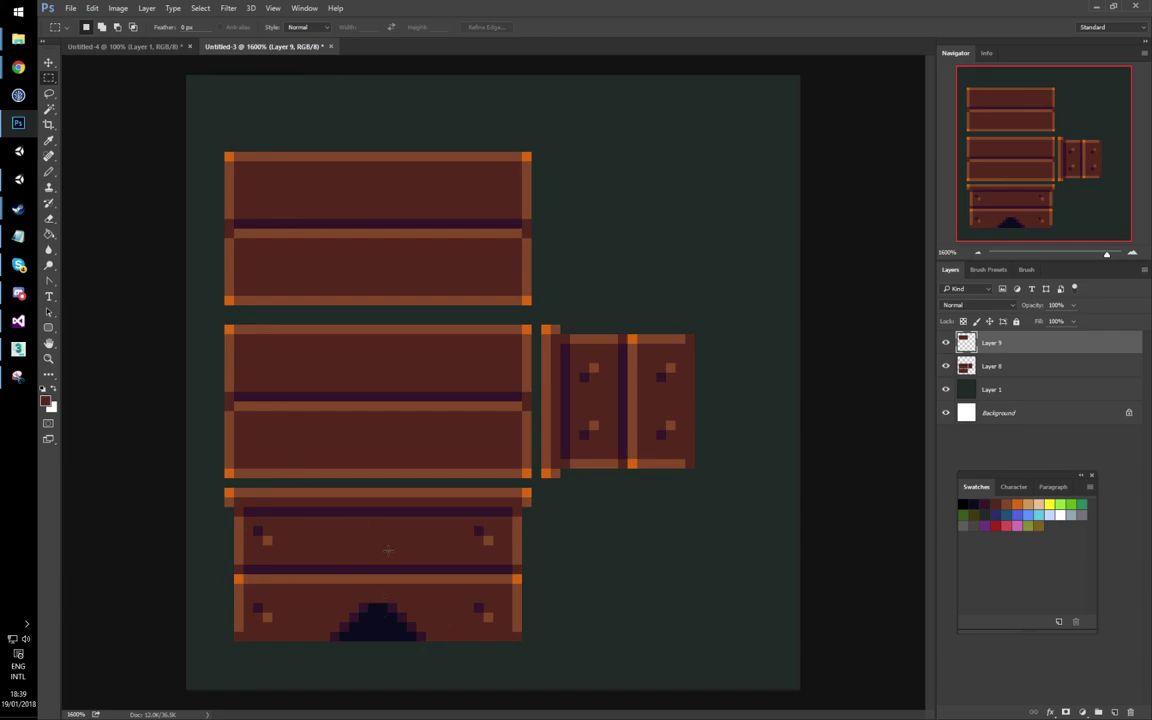
left_click_drag(228, 157, 531, 304)
right_click(478, 251)
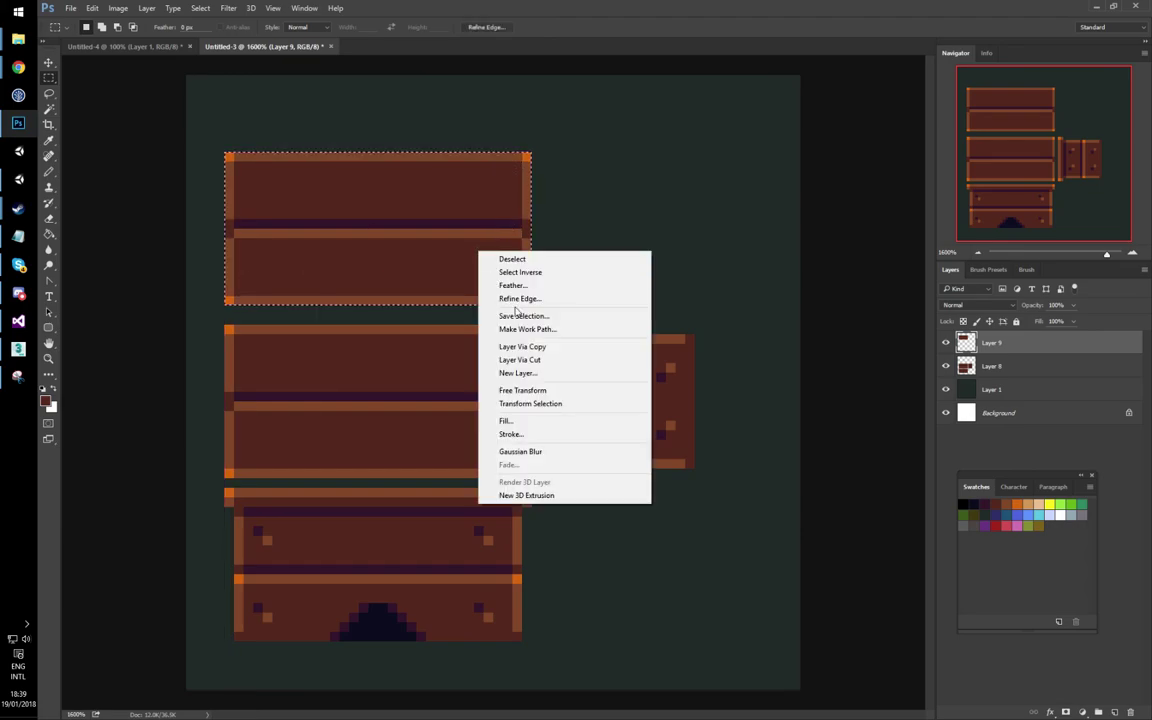
left_click(540, 421)
key("Return")
key("ctrl+d")
Step: Paint the four corner pixels of the dark purple rectangle dark red-brown
key("b")
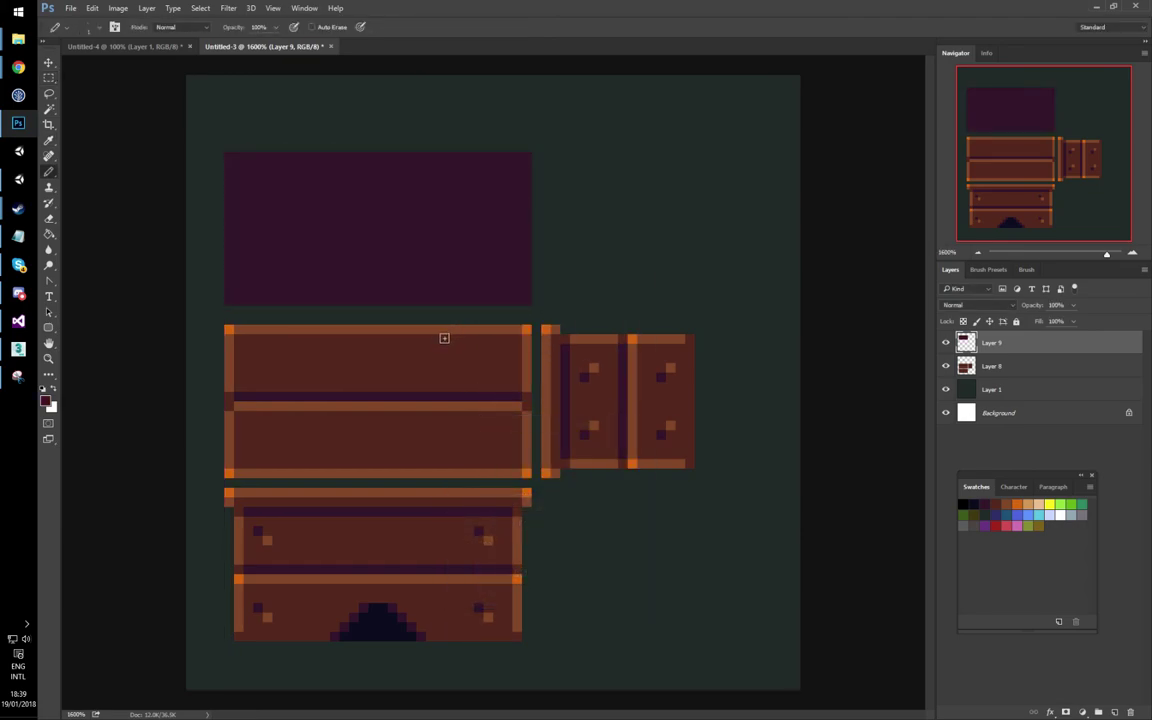
left_click(526, 299)
left_click(229, 299)
left_click(229, 157)
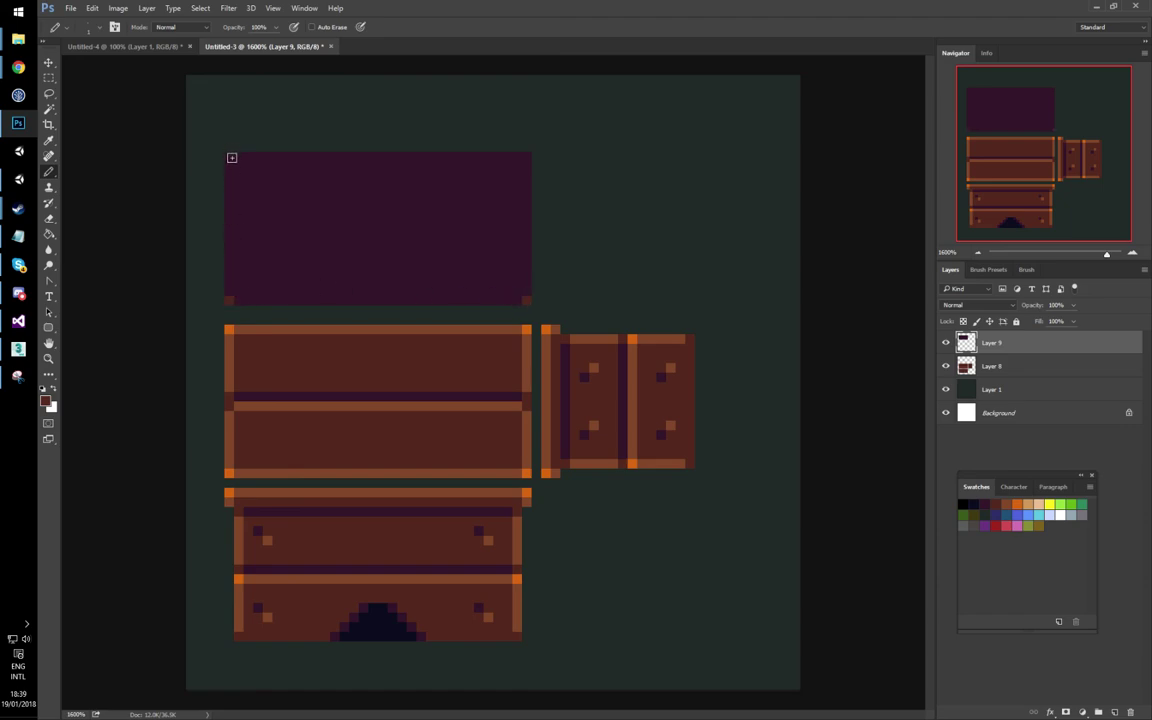
left_click(527, 157)
Step: Draw a two-pixel-wide dark navy frame just inside the outermost pixels of the purple rectangle
left_click(241, 290)
left_click(514, 290, "shift")
left_click(516, 162, "shift")
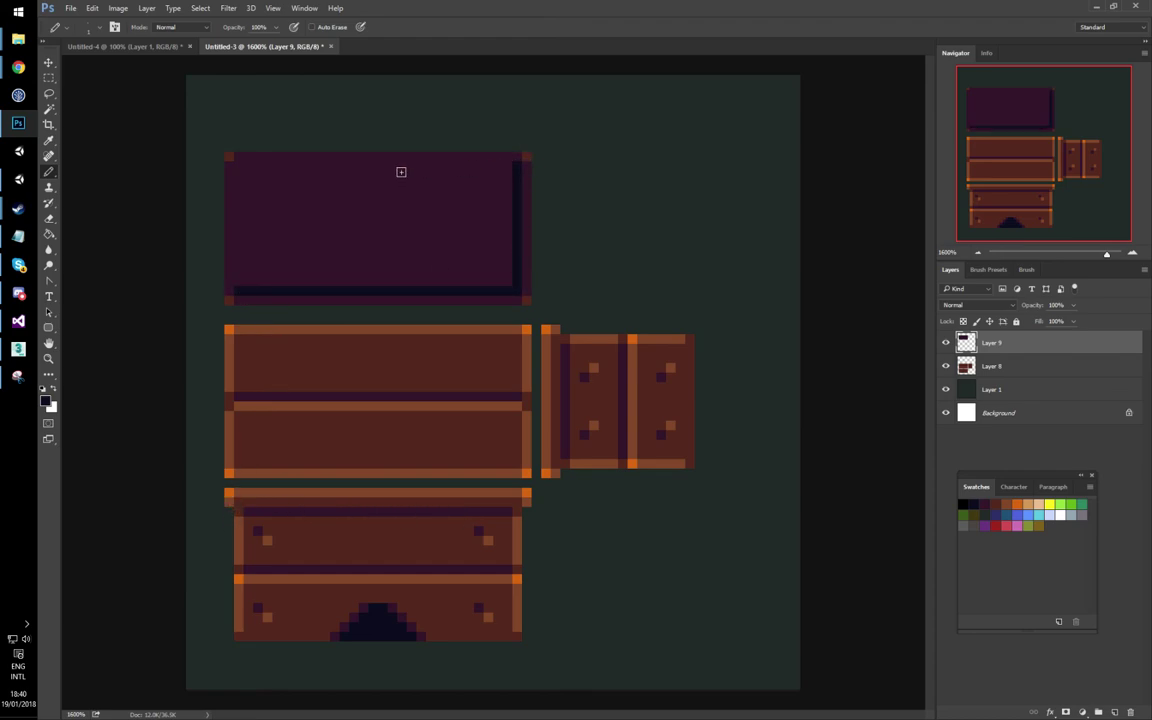
left_click(241, 166, "shift")
left_click(241, 287, "shift")
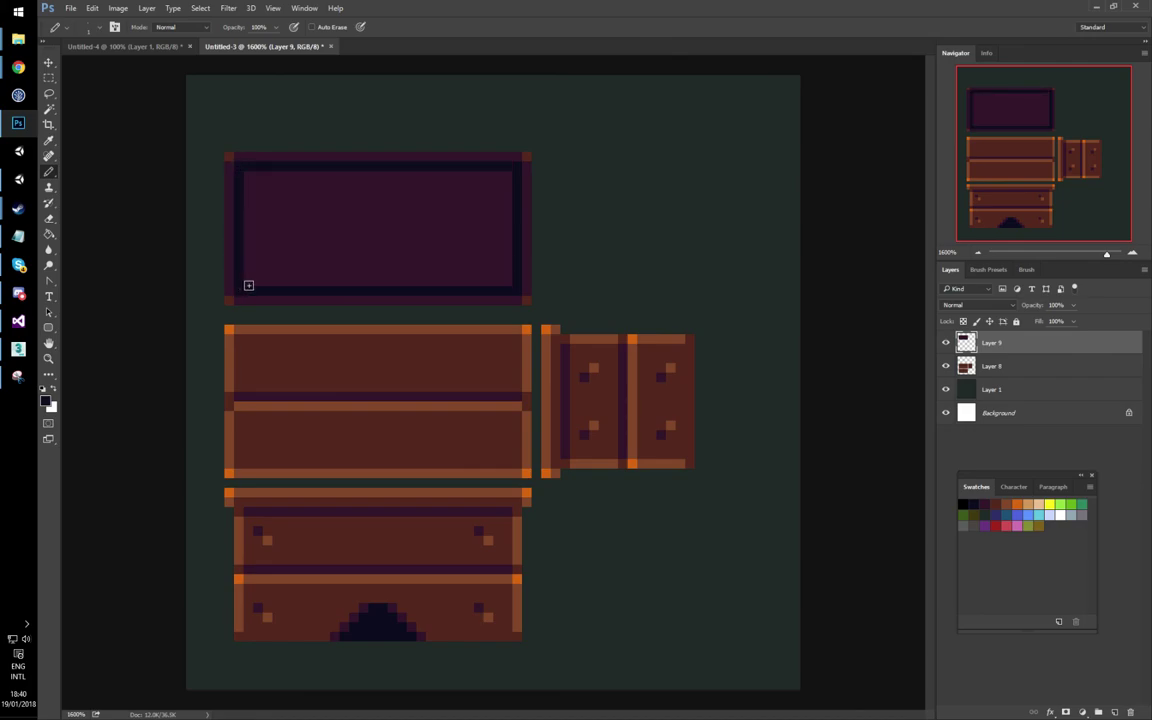
left_click(247, 174)
left_click(249, 281, "shift")
left_click(505, 282, "shift")
left_click(507, 176, "shift")
left_click(257, 176, "shift")
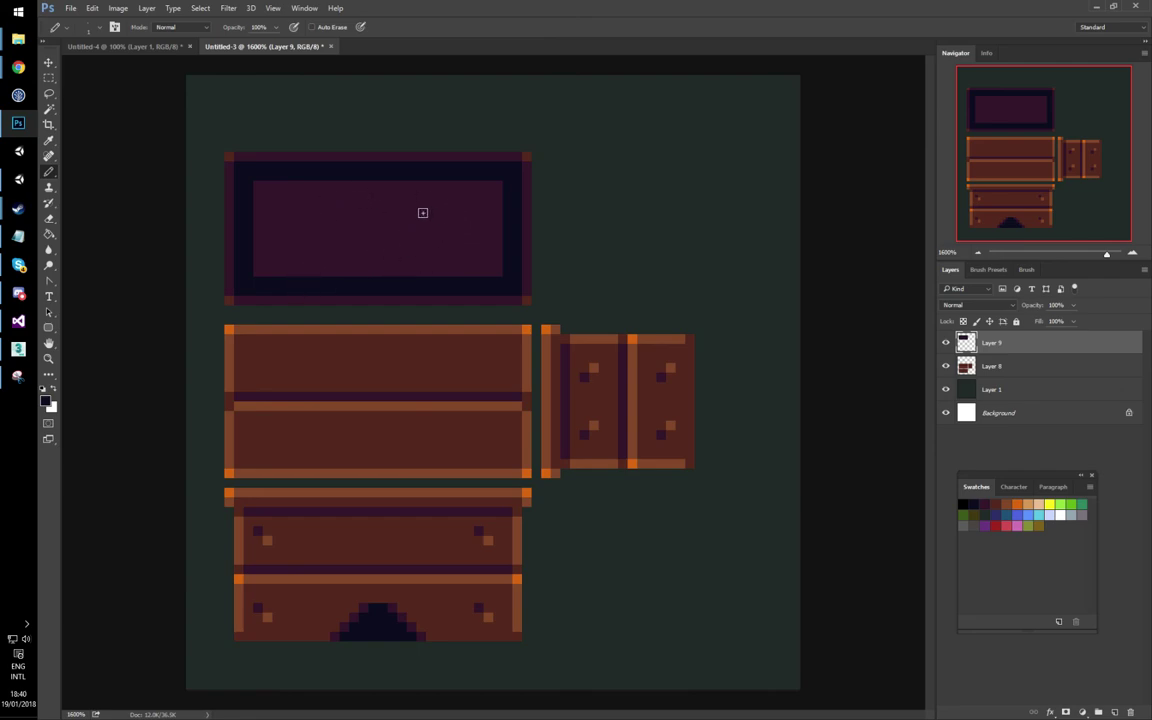
Step: Fill the four corner pixels of the inner purple area with dark navy and draw a navy row across its middle
left_click(497, 185)
left_click(501, 271)
left_click(257, 271)
left_click(258, 185)
left_click_drag(497, 230, 264, 230)
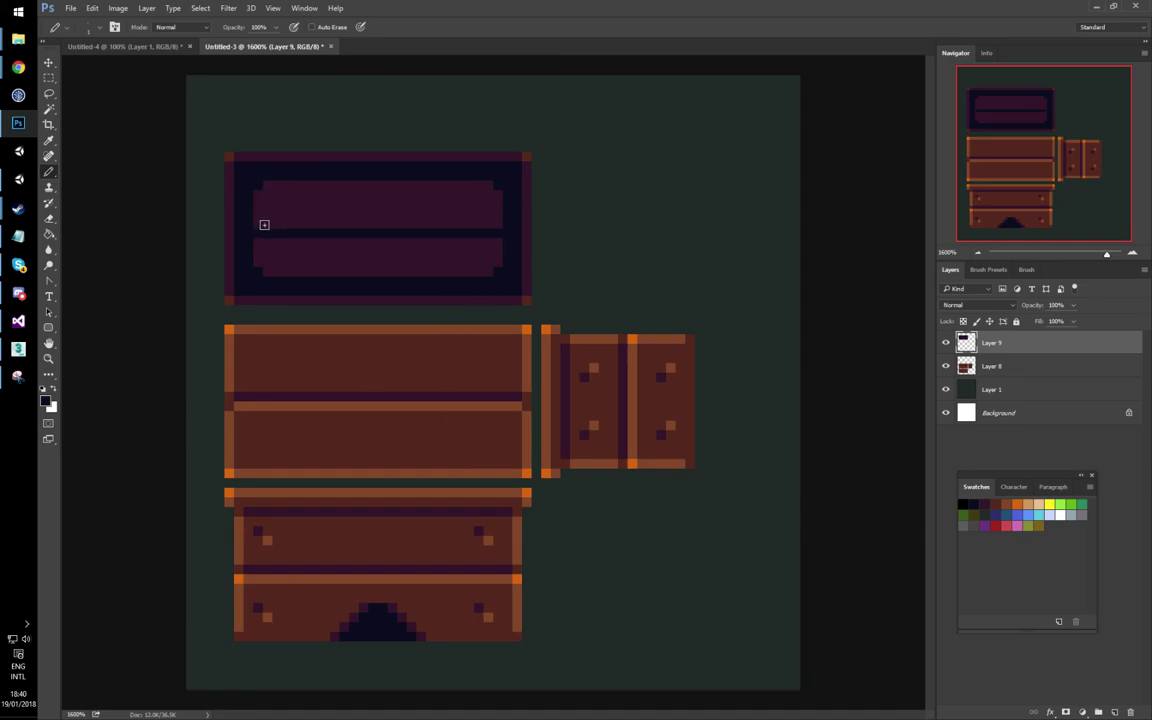
Step: Draw a dark red-brown row directly above the navy divider, stopping short of the ends of the inner area
left_click(489, 363, "alt")
left_click(497, 224)
left_click_drag(482, 223, 257, 223)
Step: Create a dark purple rectangle above the side panel, sized from a selection of that panel's inner area
left_click(260, 213, "alt")
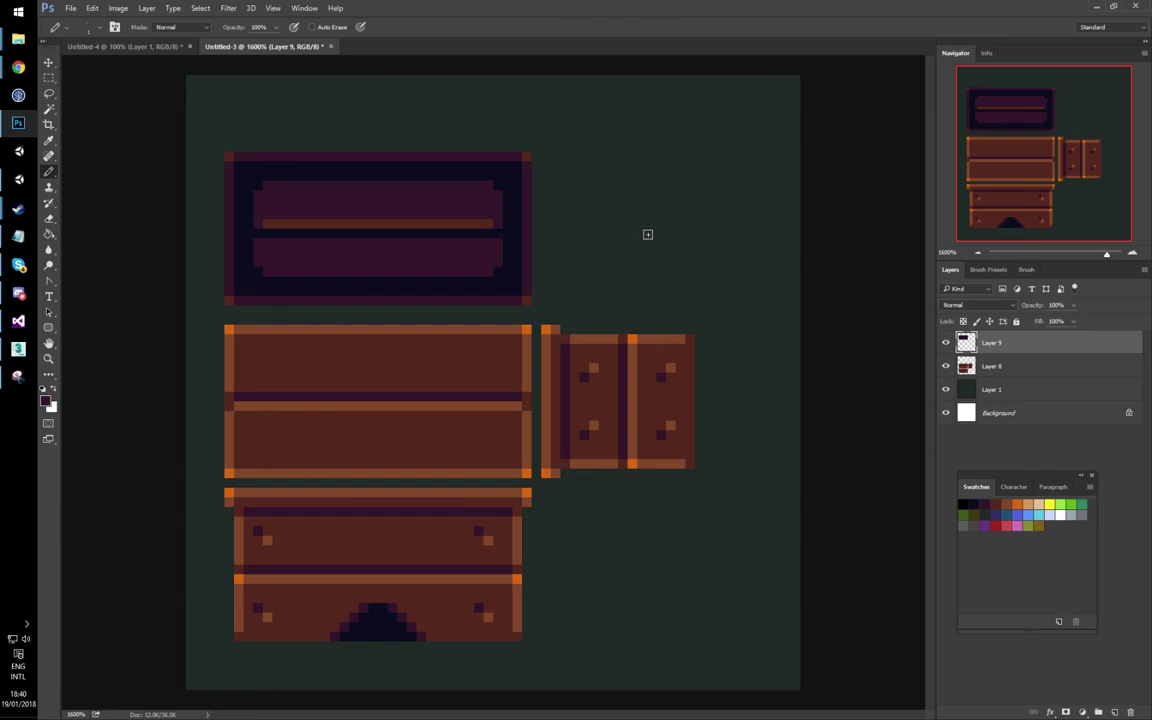
key("m")
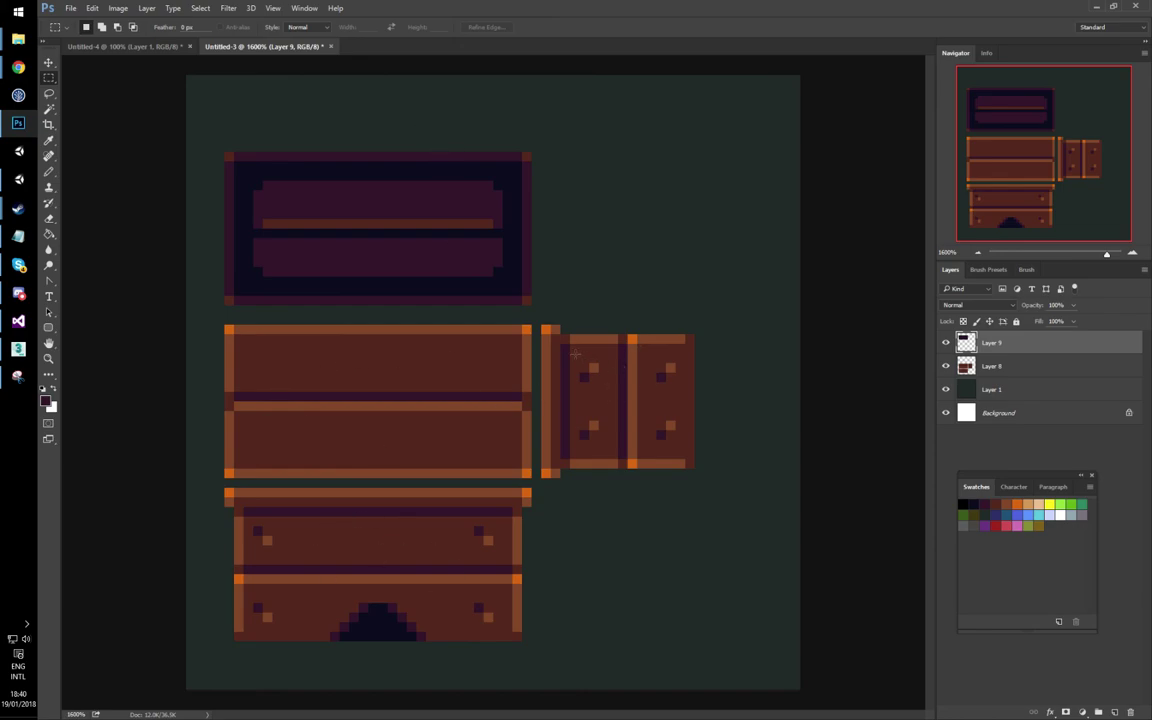
left_click_drag(563, 353, 694, 448)
left_click_drag(648, 391, 632, 239)
right_click(632, 239)
left_click(656, 404)
key("Return")
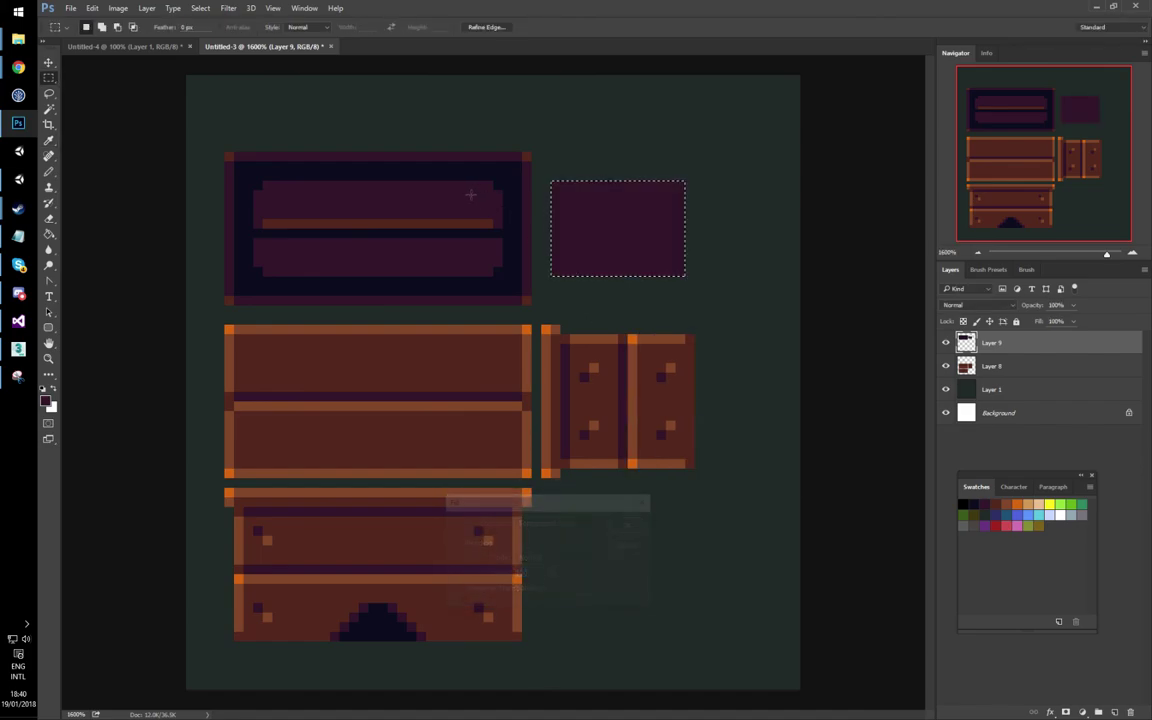
key("ctrl+d")
Step: Outline the small purple rectangle in dark navy on its top, left and bottom, and paint its right edge dark red-brown
key("b")
left_click(555, 185)
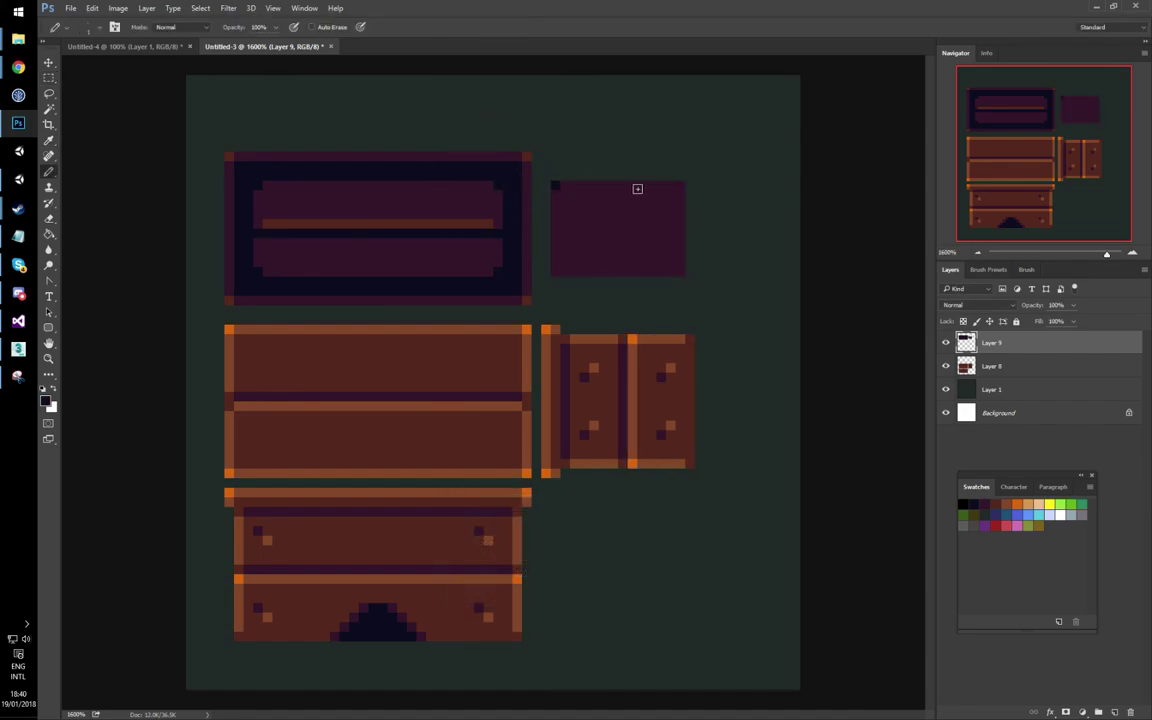
left_click(678, 185, "shift")
left_click(555, 185)
left_click(555, 272, "shift")
left_click(672, 272, "shift")
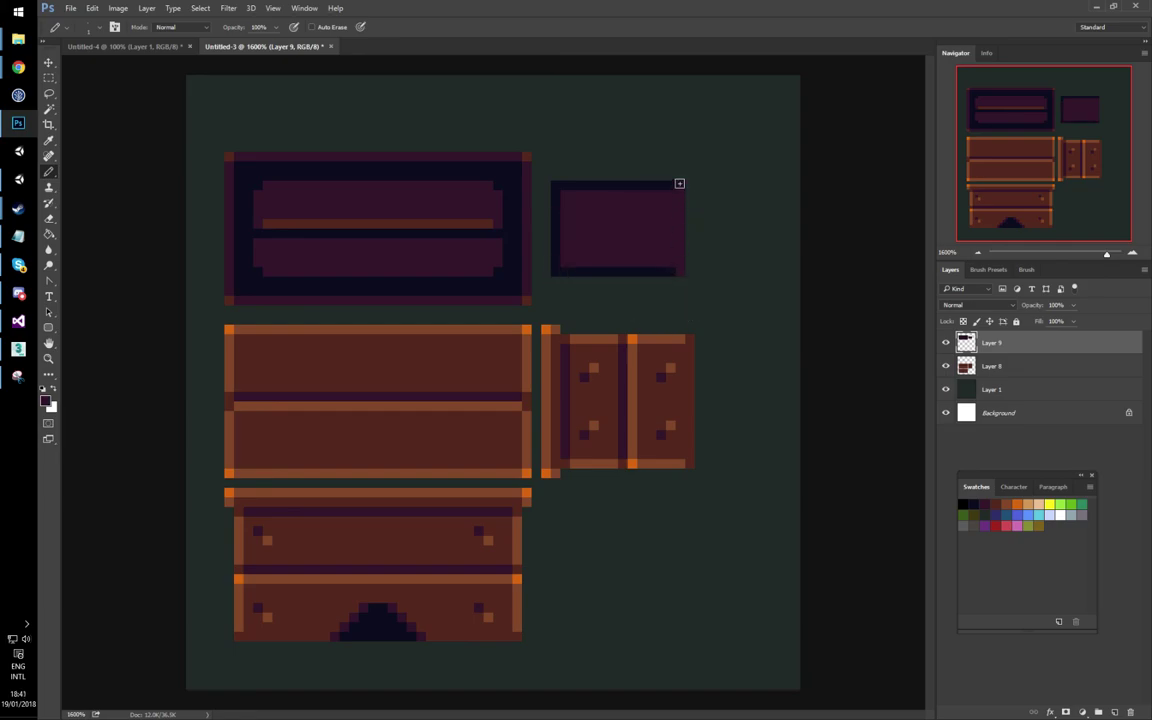
left_click(681, 268)
left_click(681, 188, "shift")
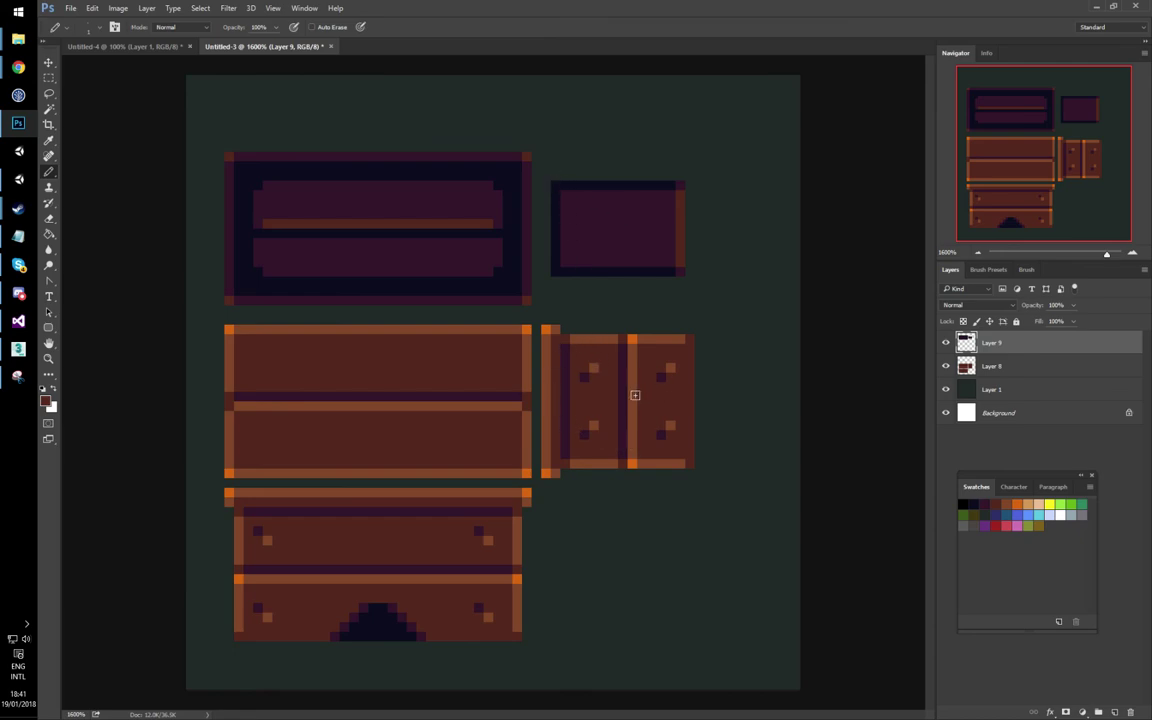
Step: Move the small purple panel below the side panel, next to the front panel
key("m")
left_click_drag(197, 132, 684, 642)
key("ctrl+d")
left_click_drag(543, 173, 714, 295)
left_click_drag(617, 222, 617, 557, "ctrl")
Step: Merge the purple panels' layer with the table layer and move all the artwork toward the canvas's lower-left corner
left_click_drag(205, 132, 724, 651)
left_click_drag(566, 495, 562, 512, "ctrl")
key("ctrl+z")
left_click(998, 365, "shift")
key("ctrl+e")
left_click_drag(438, 370, 407, 408, "ctrl")
key("ctrl+d")
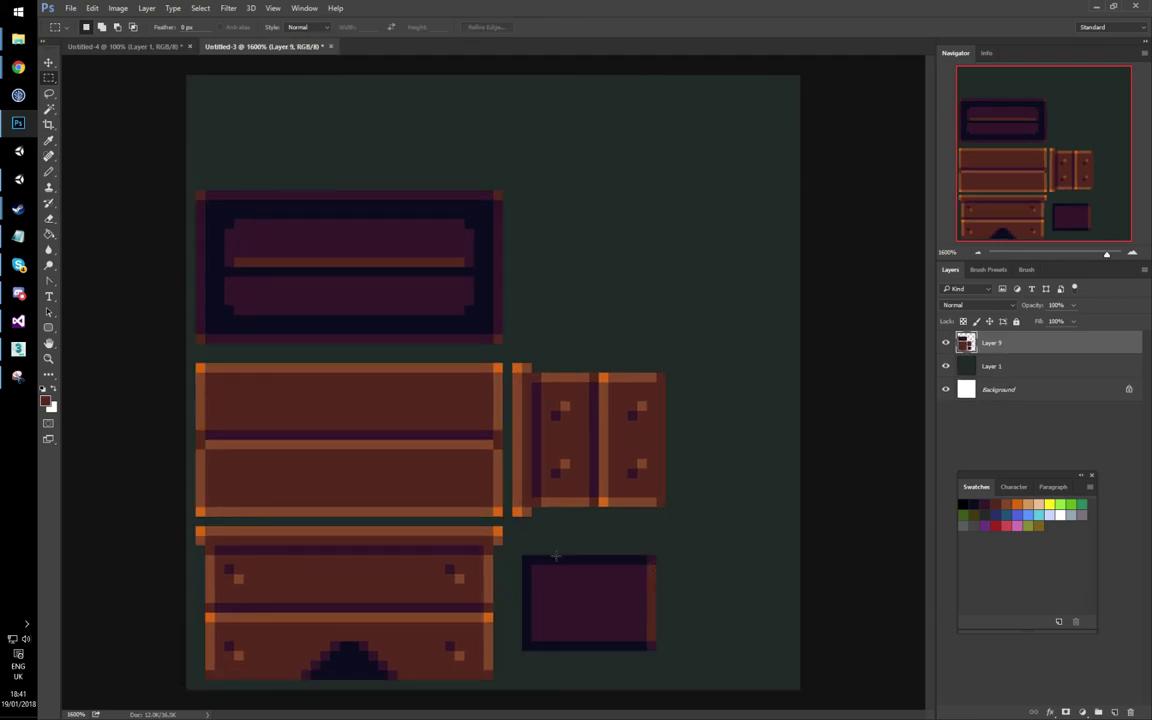
Step: Swap the two small pieces, placing the side panel beside the front panel and the purple panel directly above it
mouse_move(516, 537)
left_mouse_down()
mouse_move(522, 520)
mouse_move(648, 653)
left_mouse_up()
key("ctrl+d")
mouse_move(520, 661)
left_mouse_down("ctrl")
mouse_move(548, 337)
mouse_move(550, 380)
mouse_move(663, 512)
left_mouse_up("ctrl")
mouse_move(590, 449)
left_mouse_down("ctrl")
mouse_move(617, 566)
mouse_move(590, 611)
left_mouse_up("ctrl")
key("ctrl+d")
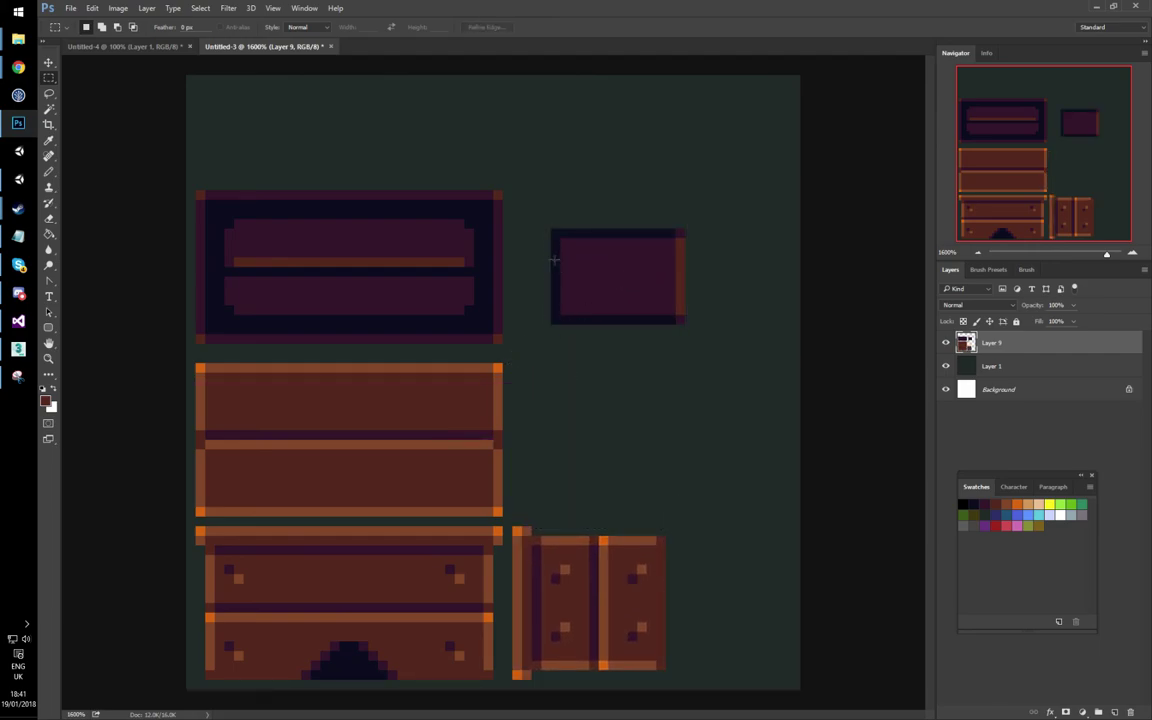
left_click_drag(548, 228, 685, 326)
left_click_drag(626, 281, 600, 463, "ctrl")
key("ctrl+d")
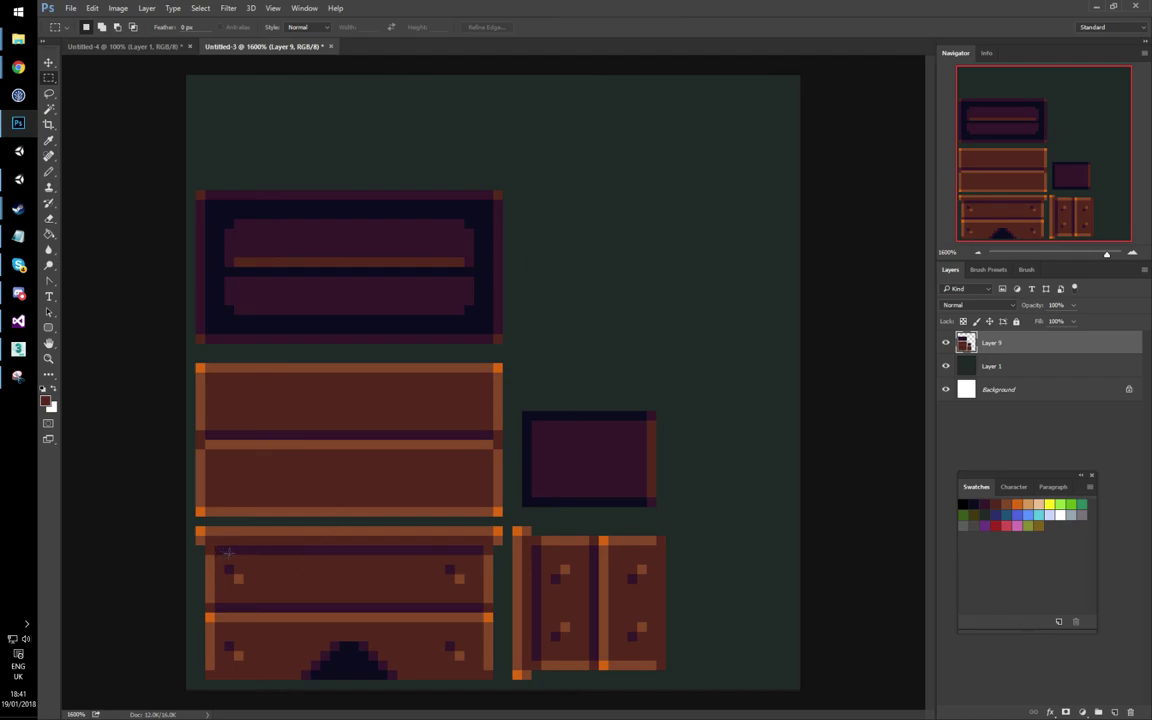
Step: Copy the front panel's inner area to a new layer, place it right of the purple tabletop underside and fill it dark purple
left_click_drag(226, 548, 471, 677)
key("ctrl+j")
left_click_drag(443, 636, 729, 298, "ctrl")
left_click(966, 342, "ctrl")
right_click(651, 234)
left_click(690, 401)
key("Return")
key("ctrl+d")
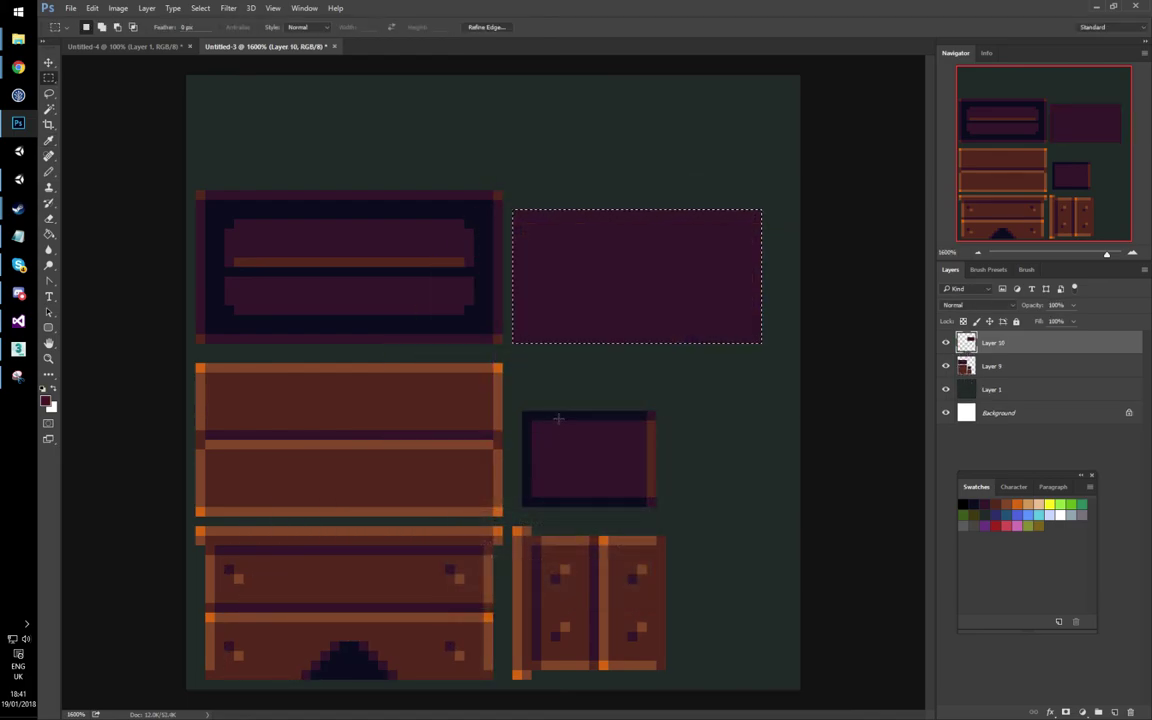
Step: Outline the large new purple panel in dark navy on its left, top and right, and paint its bottom row dark red-brown
key("b")
left_click(517, 328)
left_click(517, 214, "shift")
left_click(756, 214, "shift")
left_click(756, 326, "shift")
left_click(654, 448, "alt")
left_click(528, 337)
left_click(748, 336, "shift")
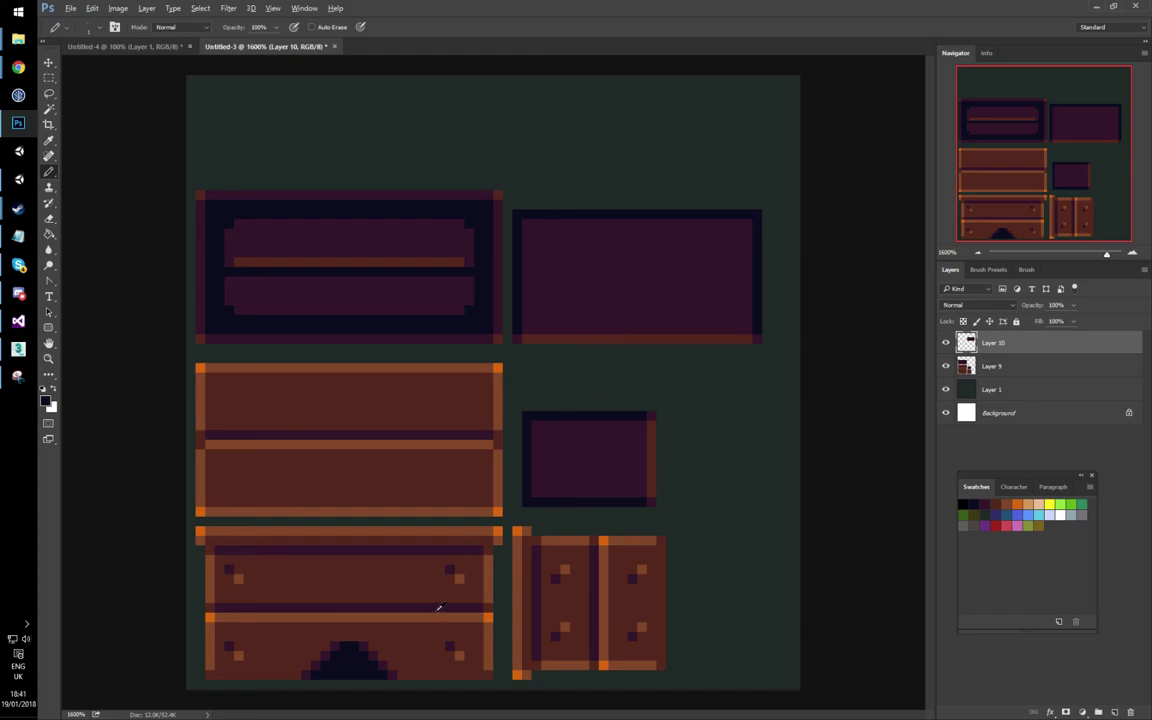
Step: Merge the new panel's layer with the table layer and shift the small purple panel one pixel right
left_click(392, 552, "alt")
left_click(605, 499, "alt")
key("m")
mouse_move(514, 402)
left_mouse_down()
mouse_move(656, 515)
mouse_move(650, 476)
left_mouse_up()
key("Return")
key("ctrl+e")
left_click_drag(617, 412, 635, 420, "ctrl")
key("ctrl+d")
Step: Draw a vertical navy divider down the small purple panel with a shorter dark red-brown line along its left
key("b")
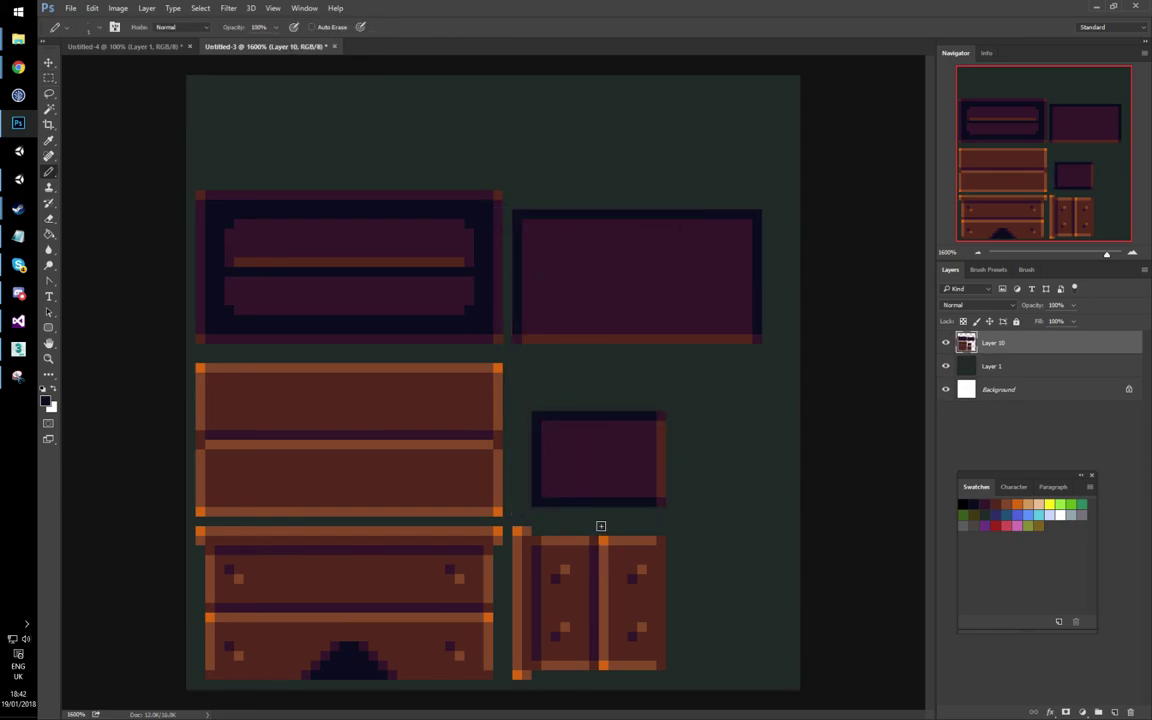
left_click(603, 491, "alt")
left_click_drag(603, 491, 605, 427)
left_click(662, 467, "alt")
left_click_drag(594, 491, 595, 480)
left_click(593, 427, "shift")
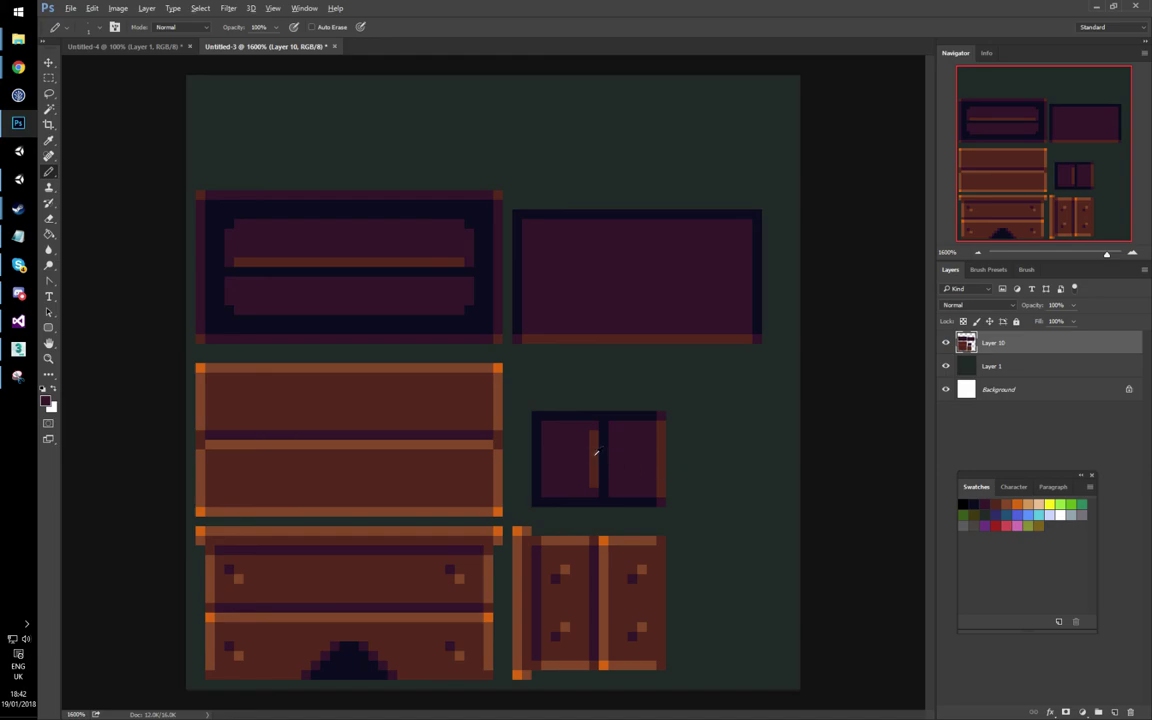
Step: Paint black pixels at the navy corners and divider ends of the purple panels
left_click(963, 503)
left_click(603, 502)
left_click(535, 502)
left_click(517, 214)
left_click(756, 214)
left_click(479, 270)
left_click(223, 270, "shift")
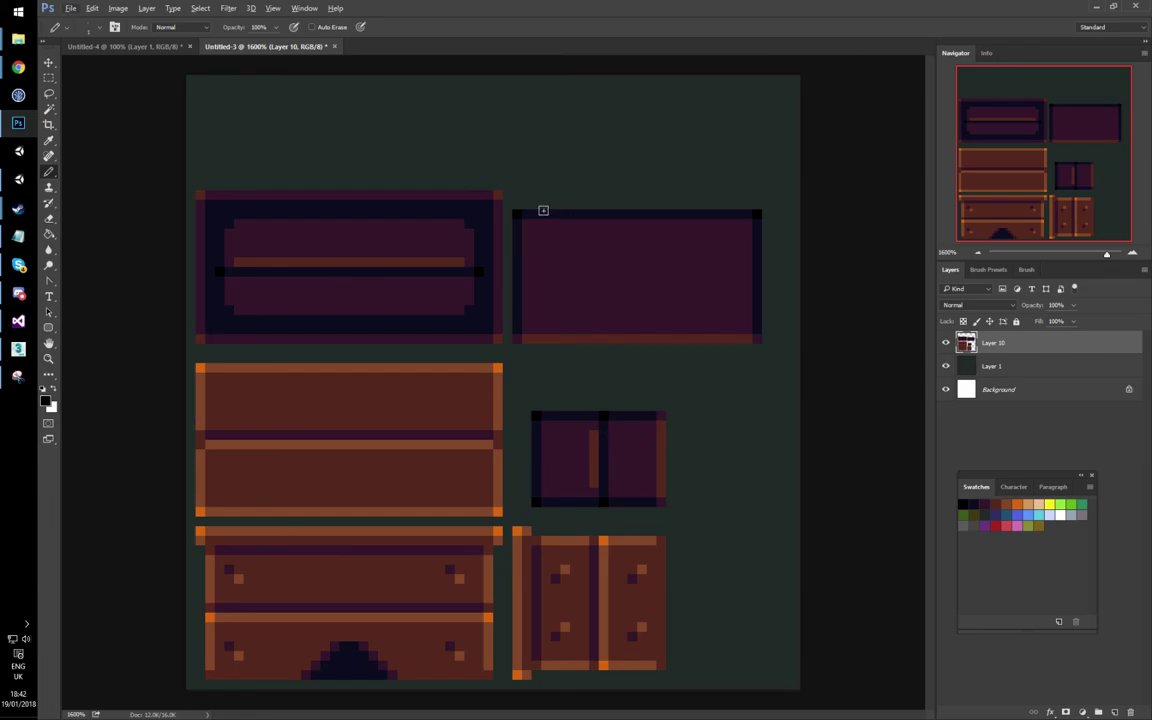
Step: Draw a horizontal navy divider across the large right-hand purple panel with a dark red-brown row directly above it
key("m")
left_click_drag(409, 548, 433, 610)
left_click_drag(422, 600, 577, 266)
key("b")
key("ctrl+d")
left_click(574, 271)
mouse_move(522, 281)
left_mouse_down("shift")
mouse_move(702, 270)
mouse_move(754, 281)
left_mouse_up("shift")
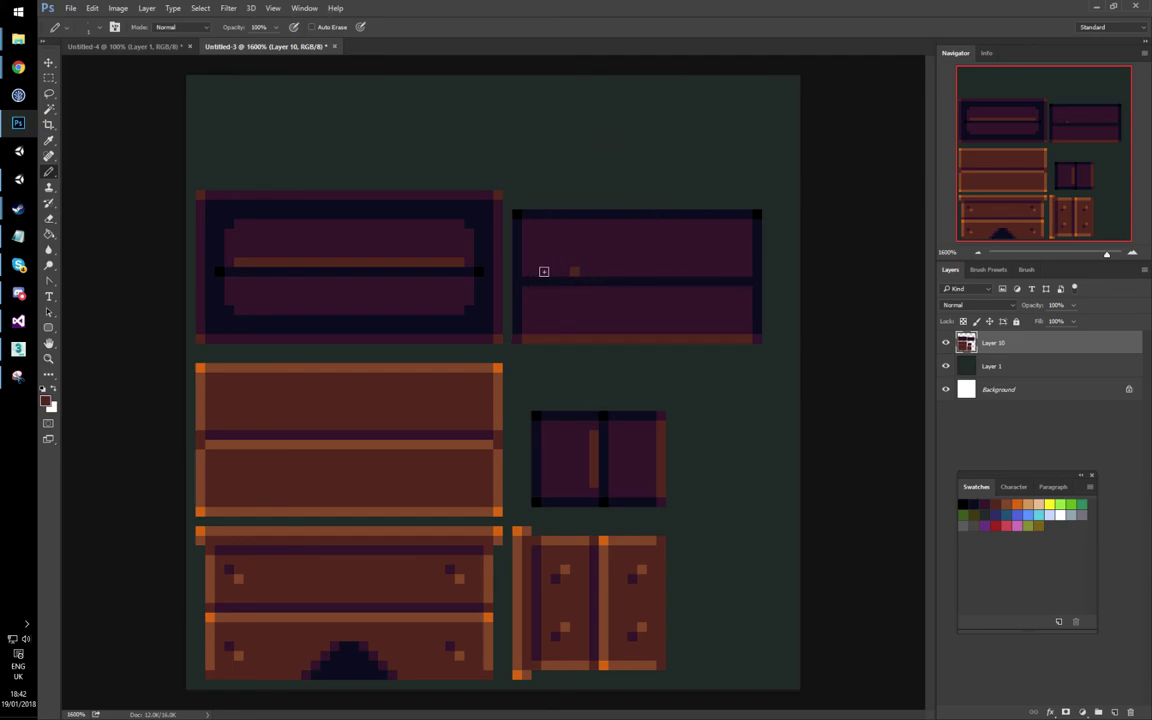
left_click_drag(532, 271, 743, 271, "shift")
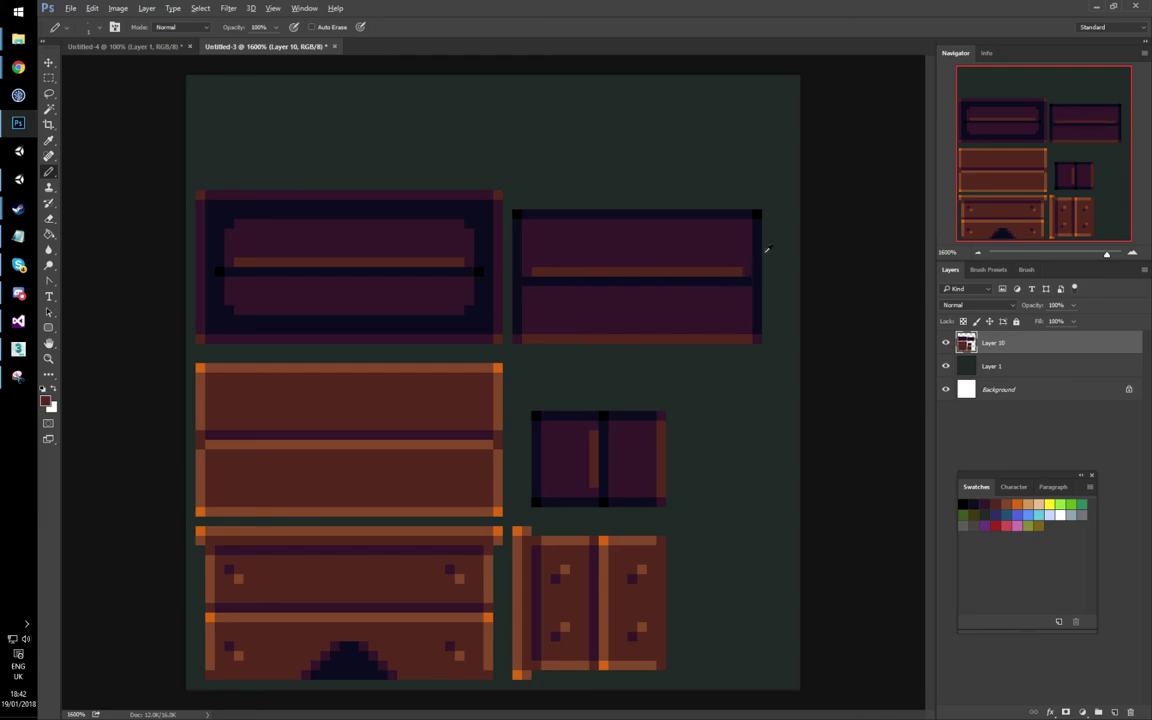
Step: Paint the pixels at both ends of the large right-hand panel's navy divider black
left_click(758, 213, "alt")
left_click(757, 283)
left_click(520, 281)
key("m")
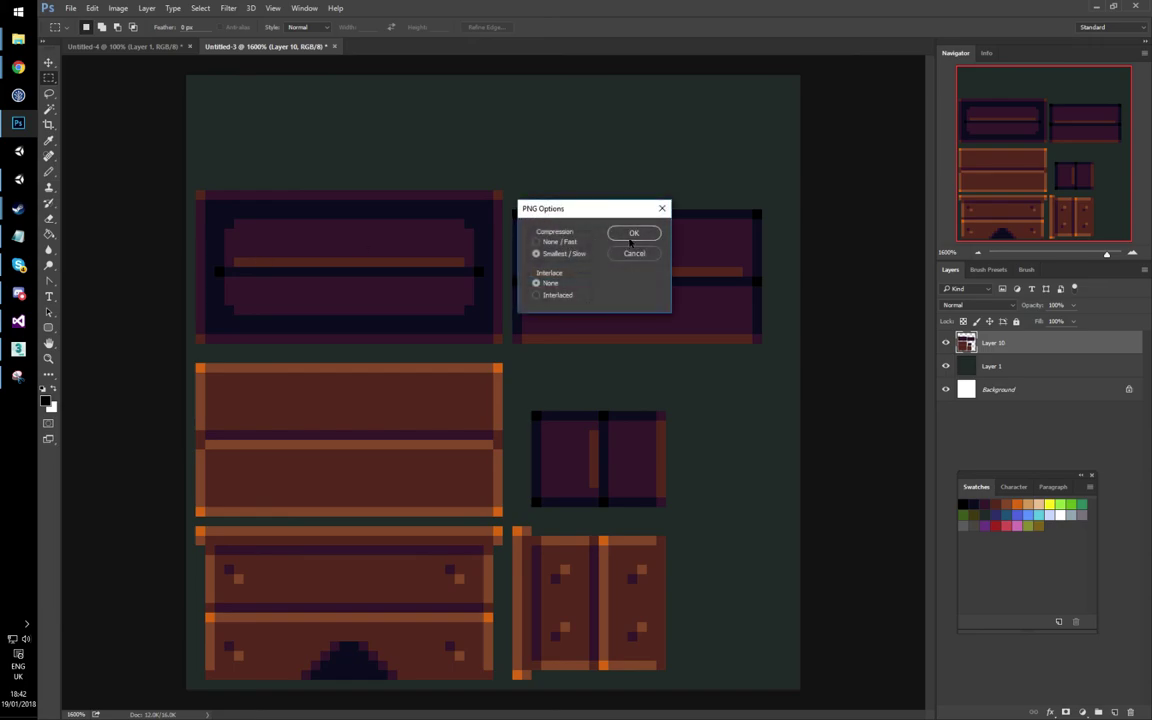
Step: Save the texture as a PNG with Smallest / Slow compression and no interlacing, and switch to 3ds Max's four-viewport layout
left_click(631, 236)
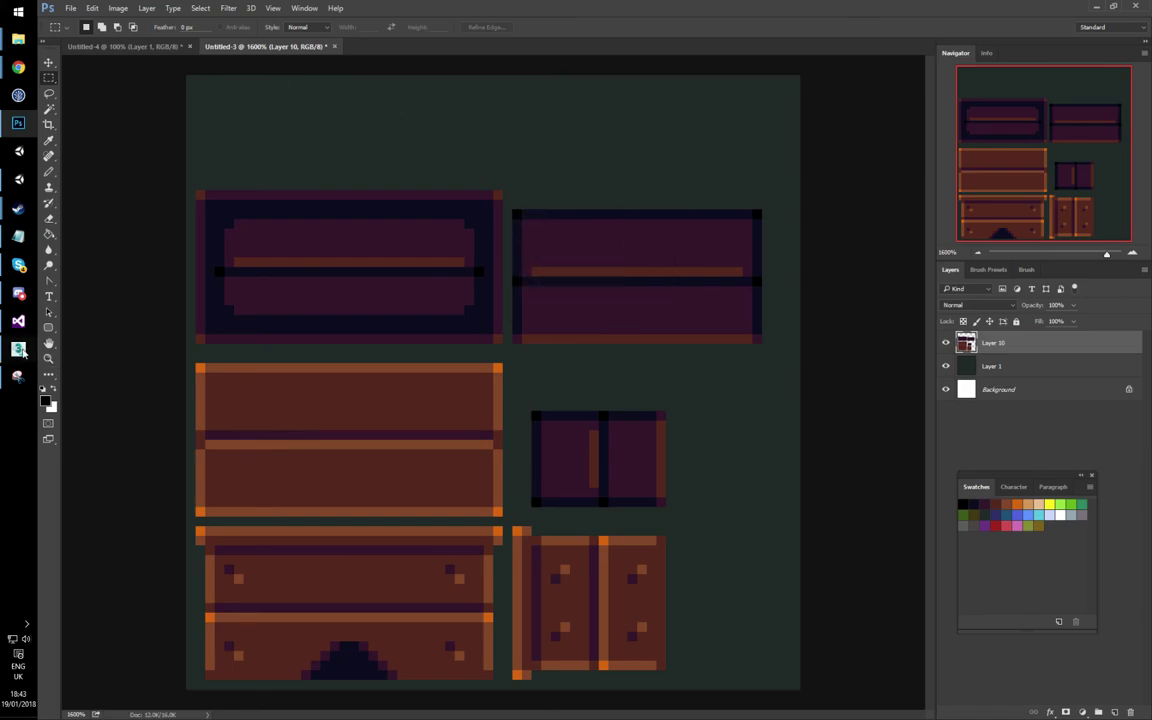
left_click(19, 349)
left_click(1140, 710)
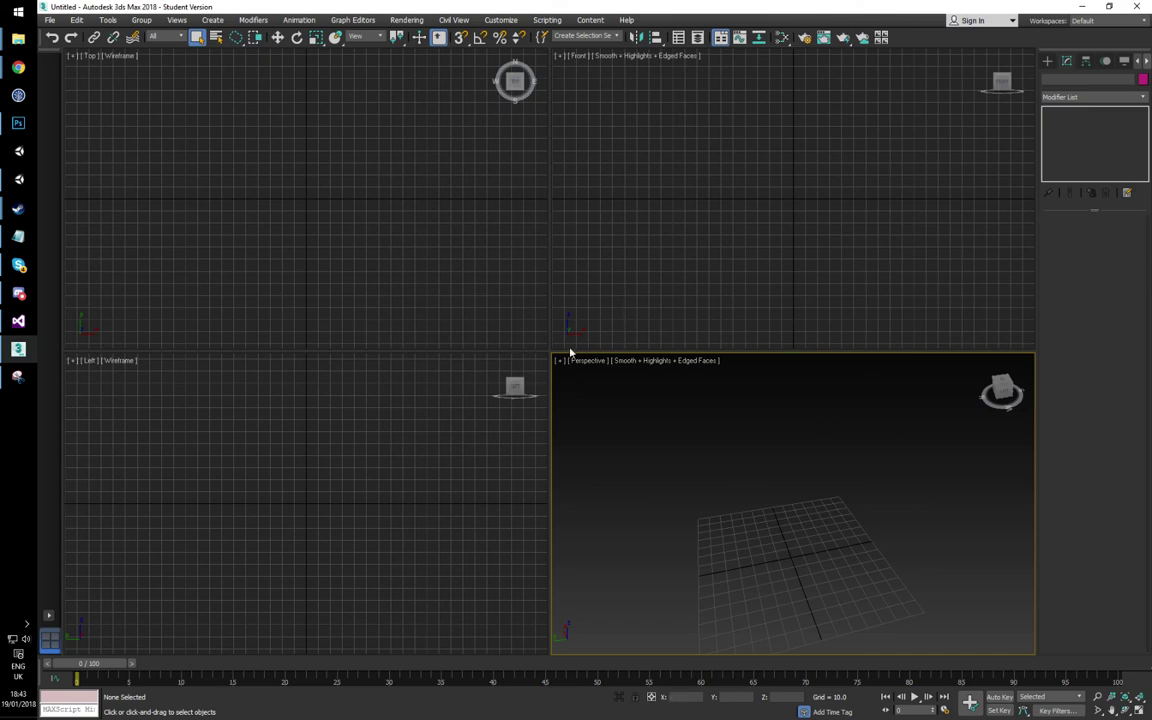
Step: Maximize the perspective viewport and draw a box at the grid centre, about 100 long, 65 wide and 10 high
left_click(1140, 710)
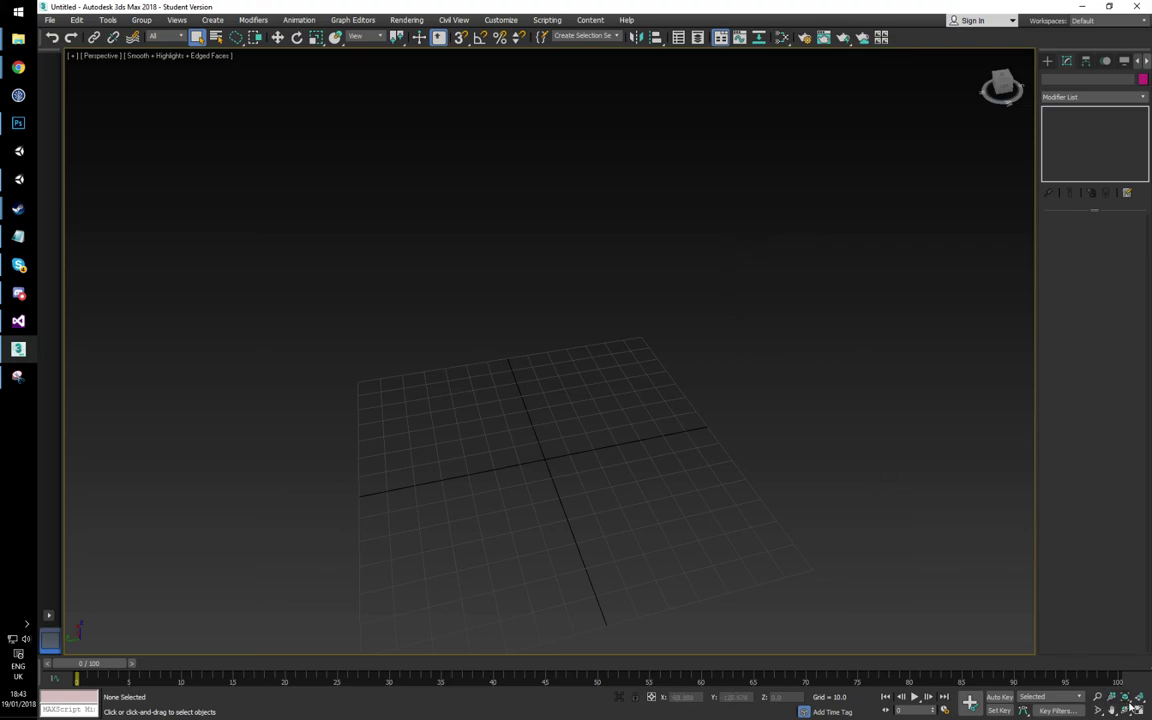
middle_click_drag(448, 342, 433, 321)
left_click(1047, 61)
left_click(1064, 134)
left_click_drag(390, 410, 681, 478)
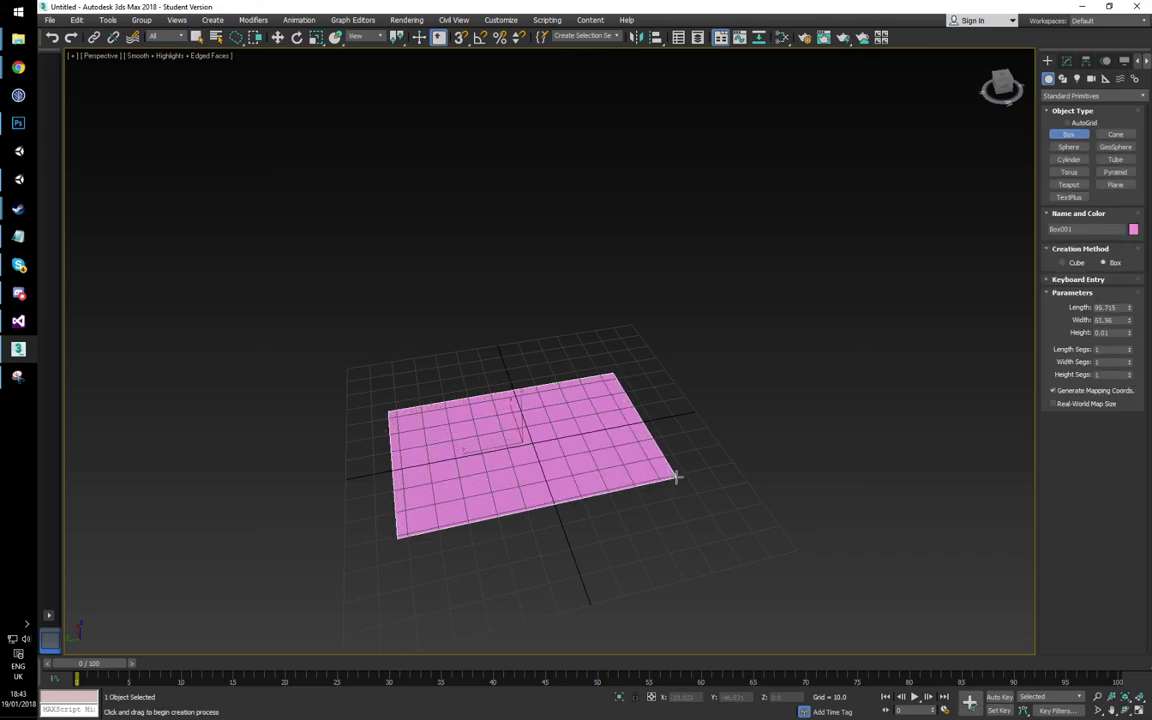
left_click(671, 456)
Step: Set the box's length to 100, width to 50 and height to 6.4
left_click_drag(1118, 309, 1076, 313)
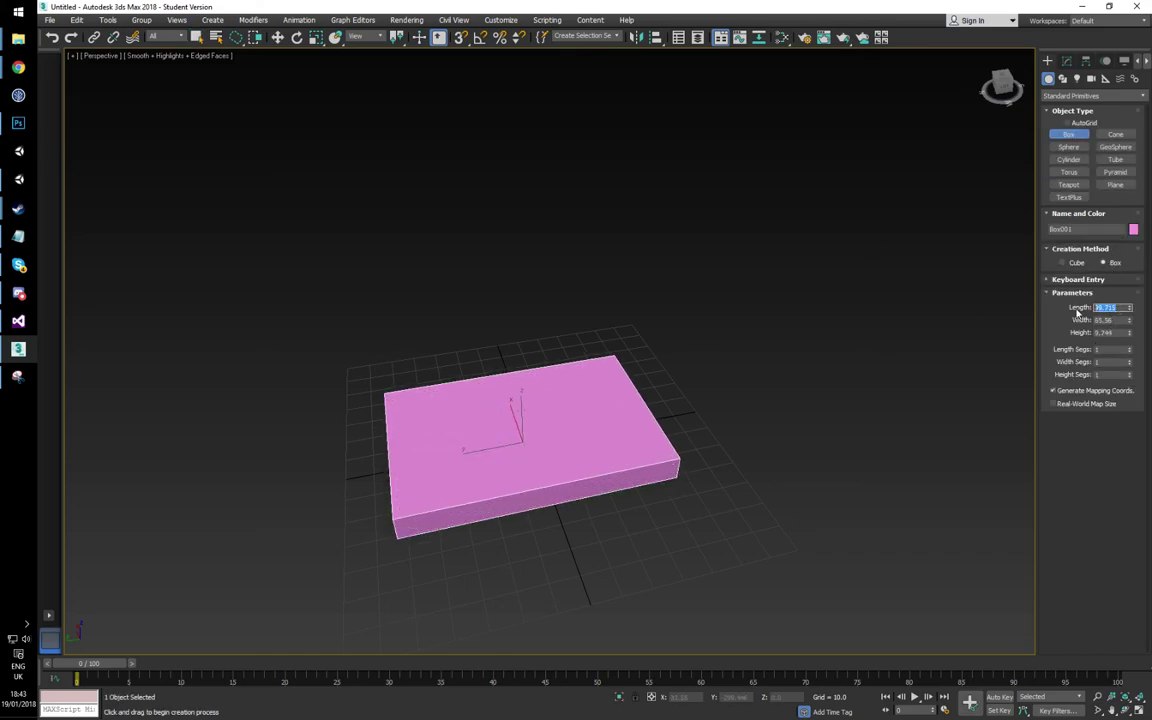
type("6")
key("Tab")
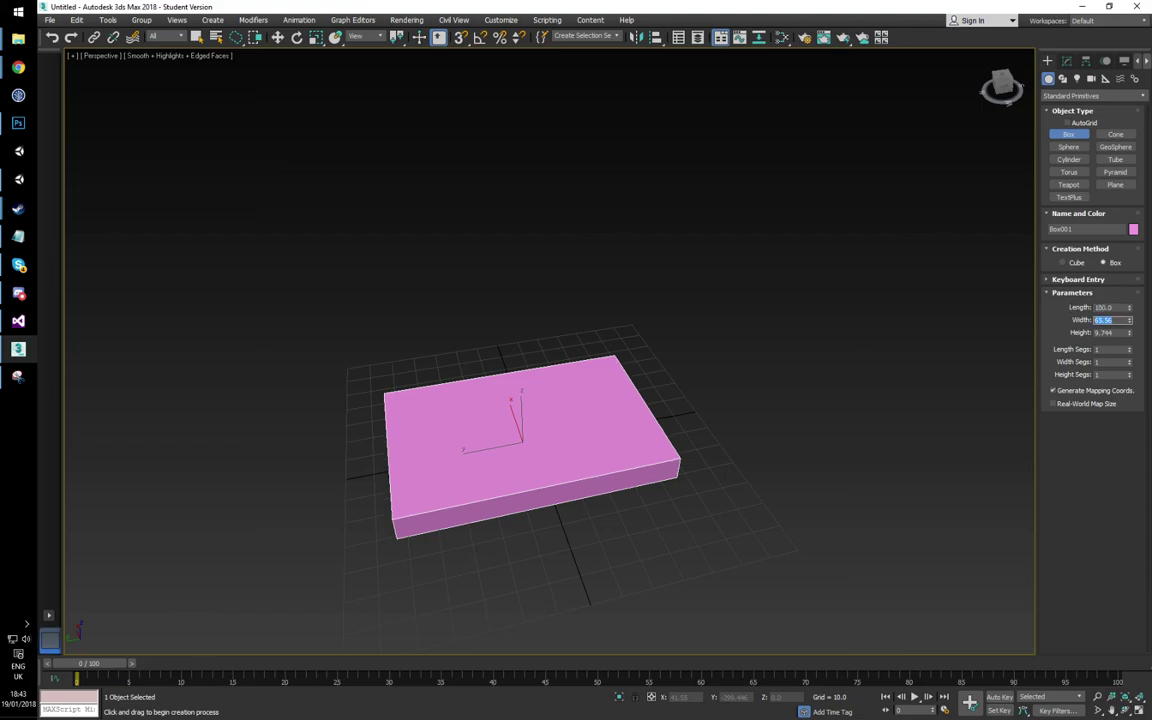
type("50")
key("Tab")
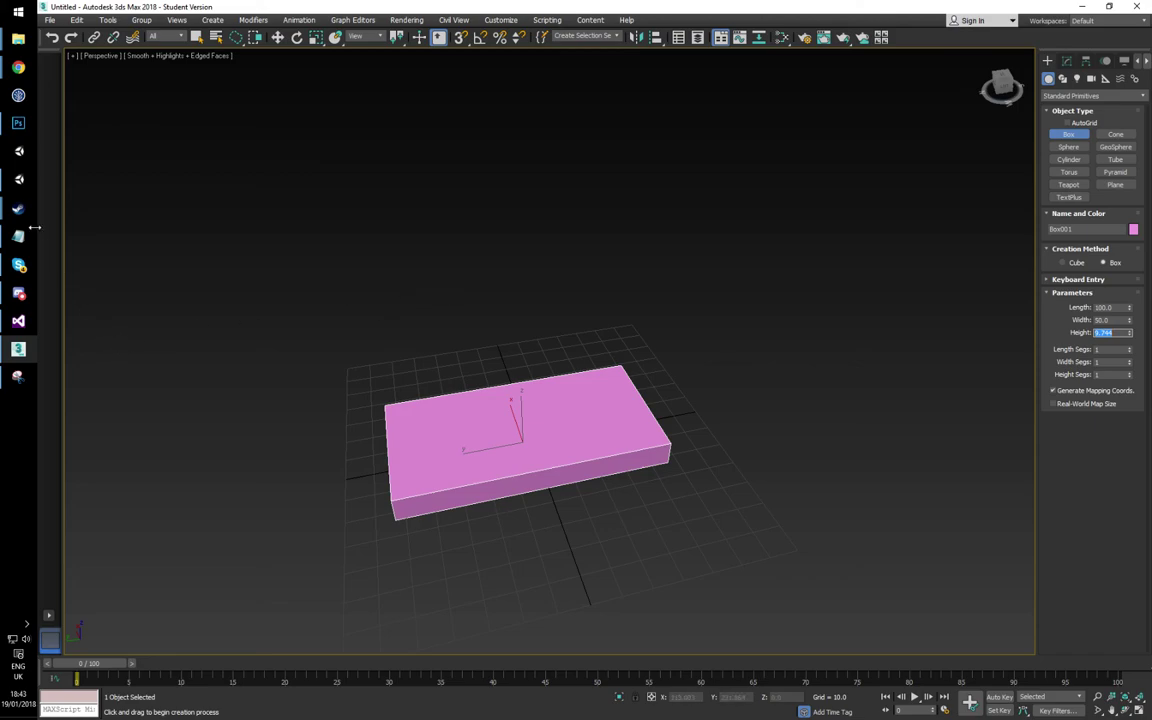
middle_click_drag(740, 357, 740, 298)
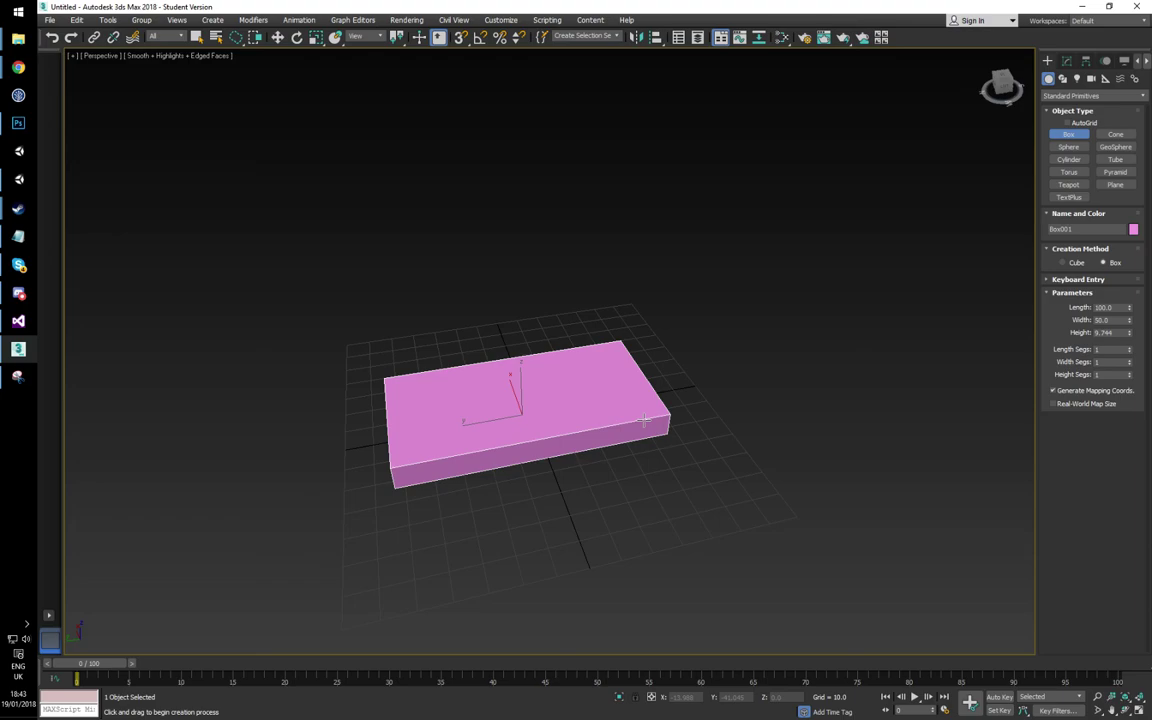
double_click(1115, 331)
type("6.4")
key("Return")
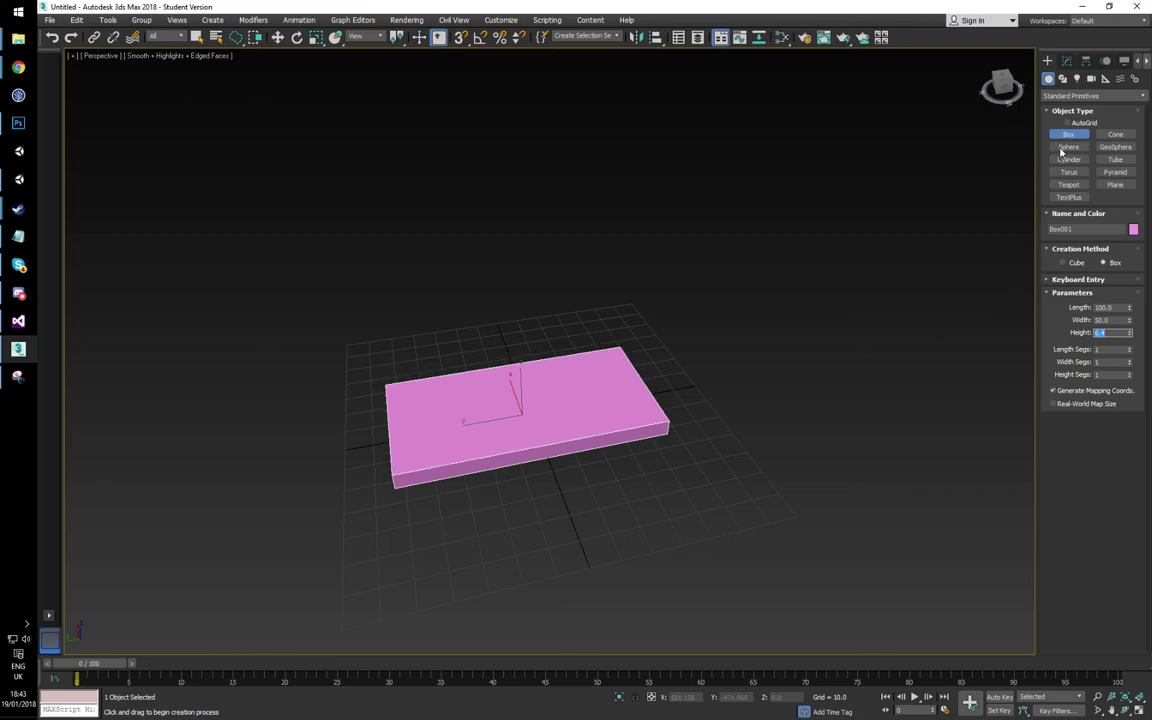
Step: Create a second box in front of the tabletop with length 93.6, width 43.6 and height 43.6
left_click_drag(435, 512, 737, 549)
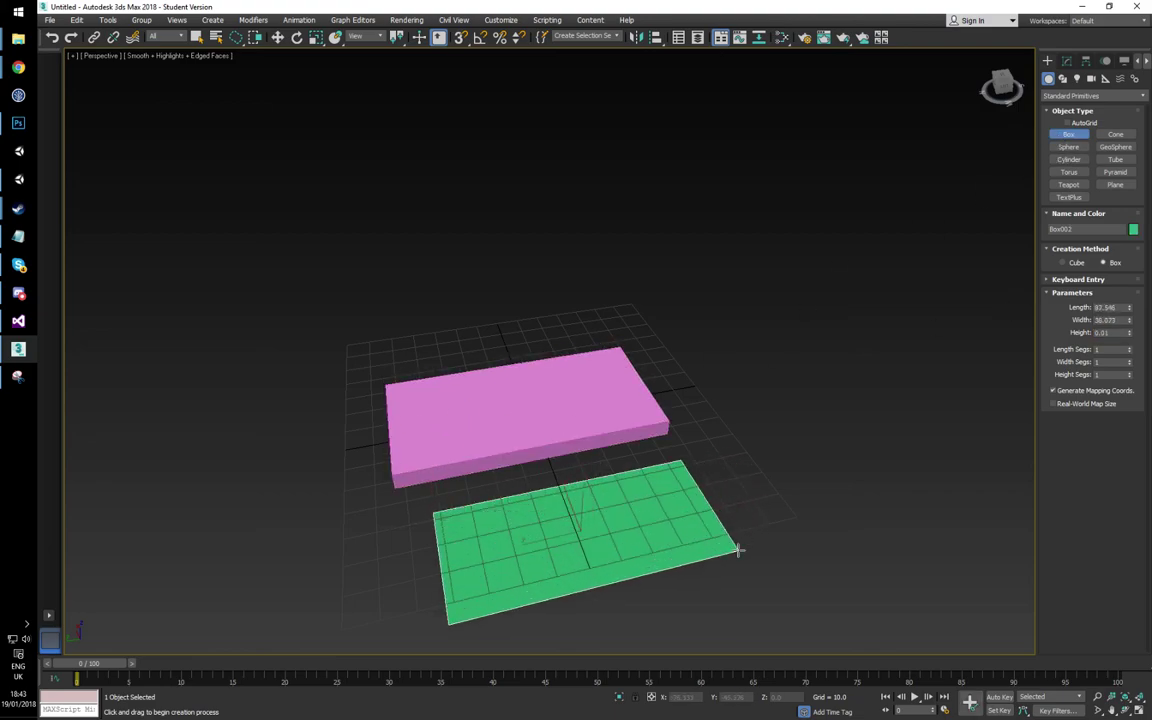
left_click(733, 428)
left_click(1110, 308)
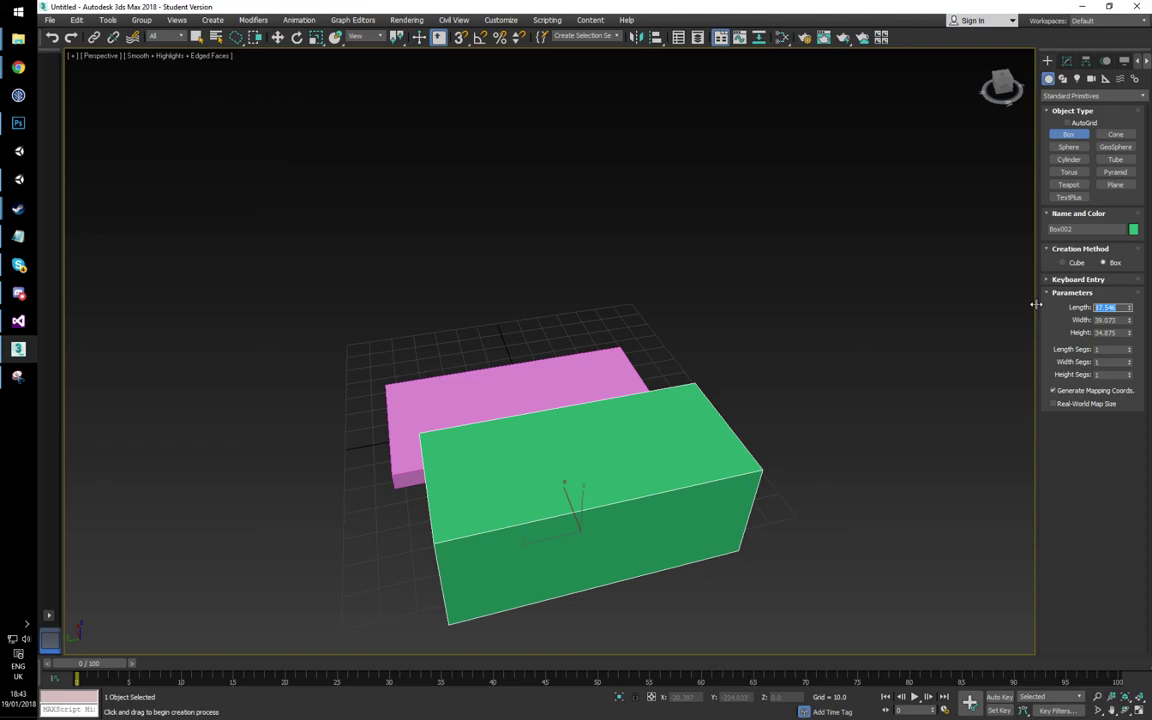
type("6")
key("Tab")
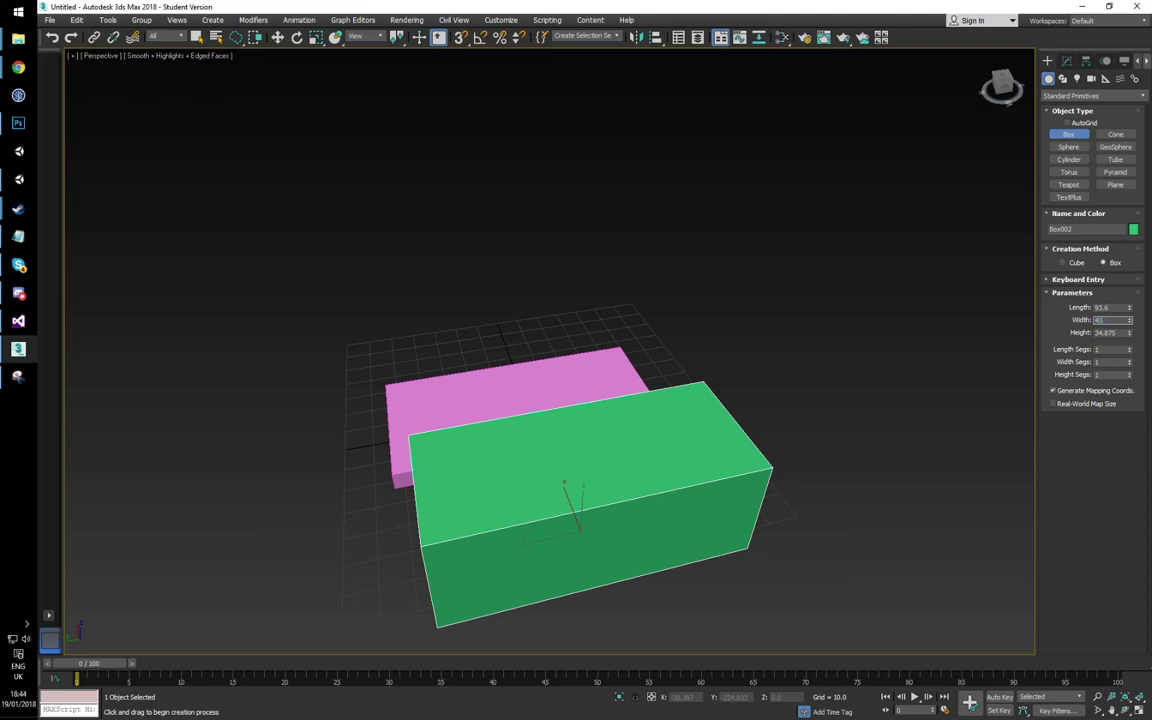
key("Tab")
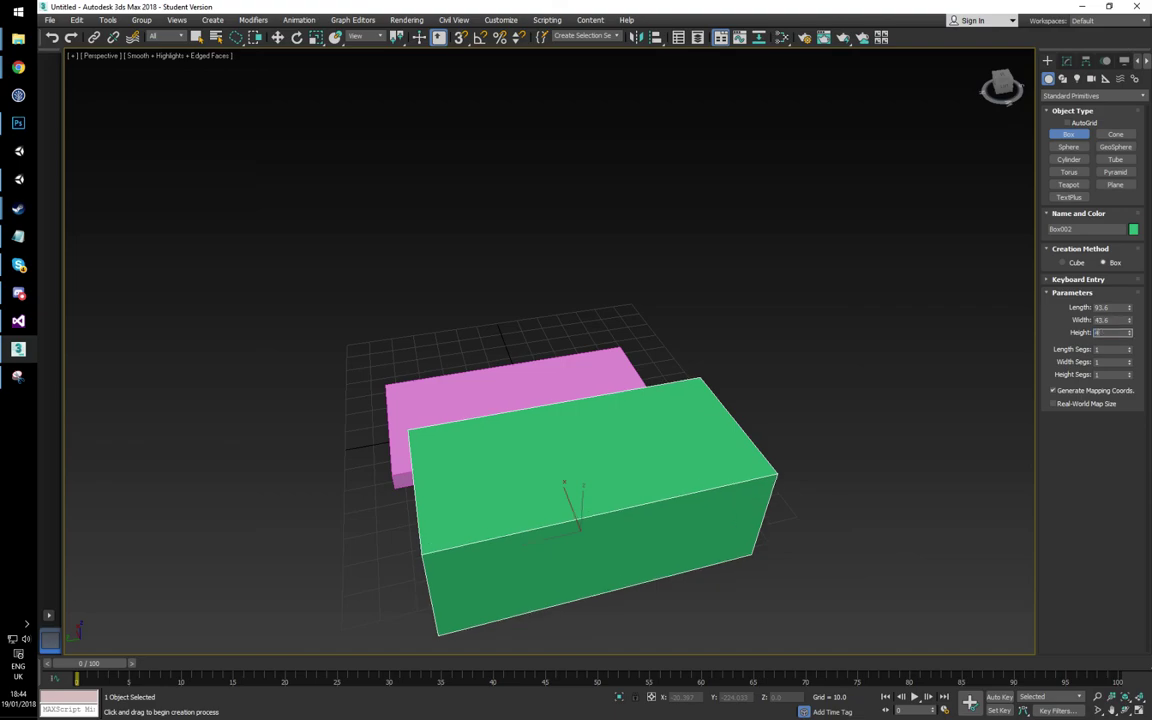
Step: Move the green base box to absolute world position X 0, Y 0
middle_click_drag(451, 380, 820, 210, "alt")
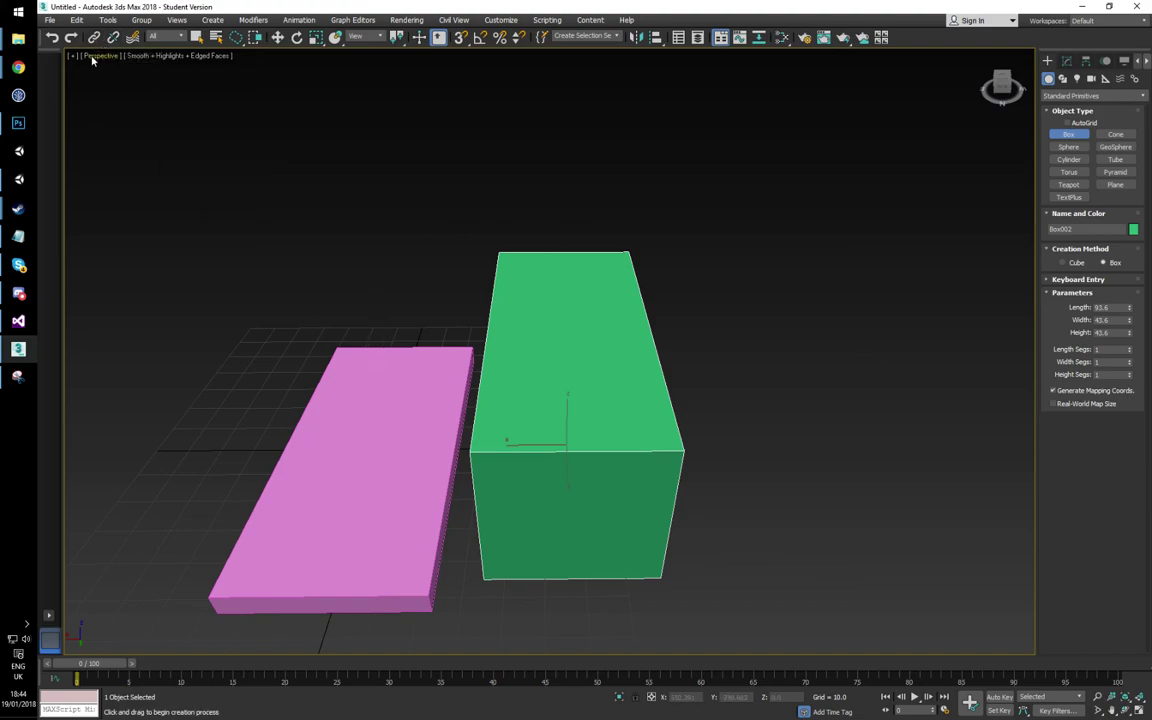
right_click(279, 38)
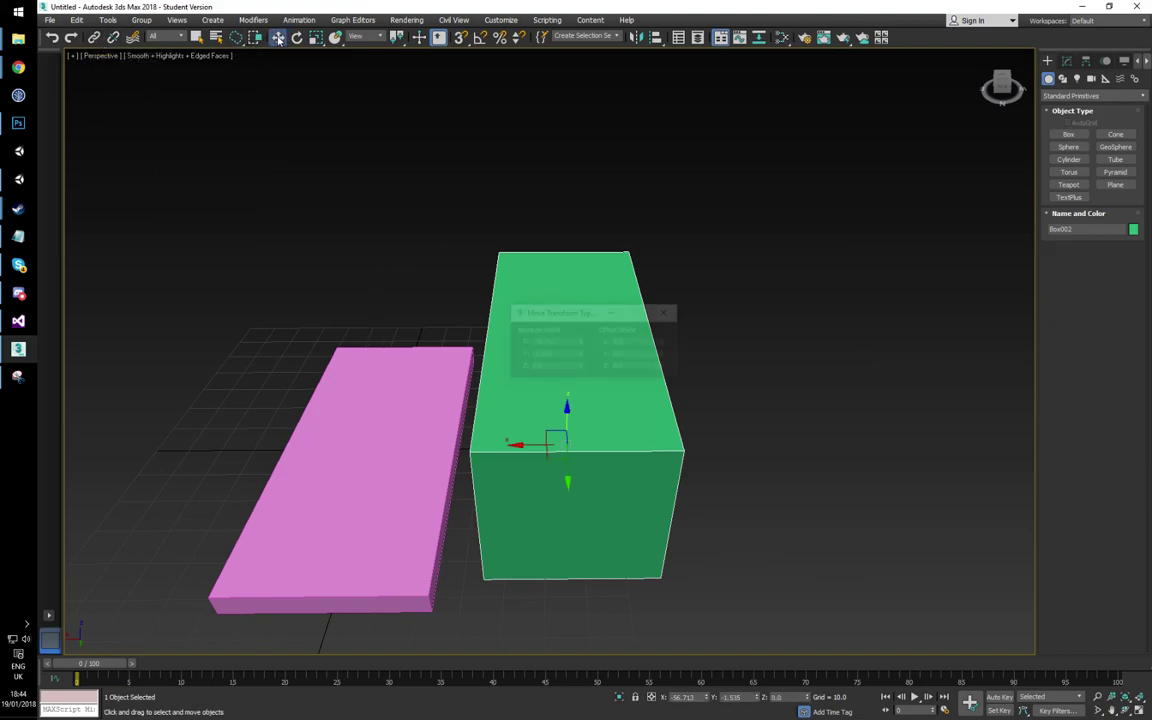
left_click(565, 343)
type("0")
key("Tab")
type("0")
key("Tab")
Step: Move the pink tabletop box to absolute world position X 0, Y 0, Z 43.6
left_click(413, 580)
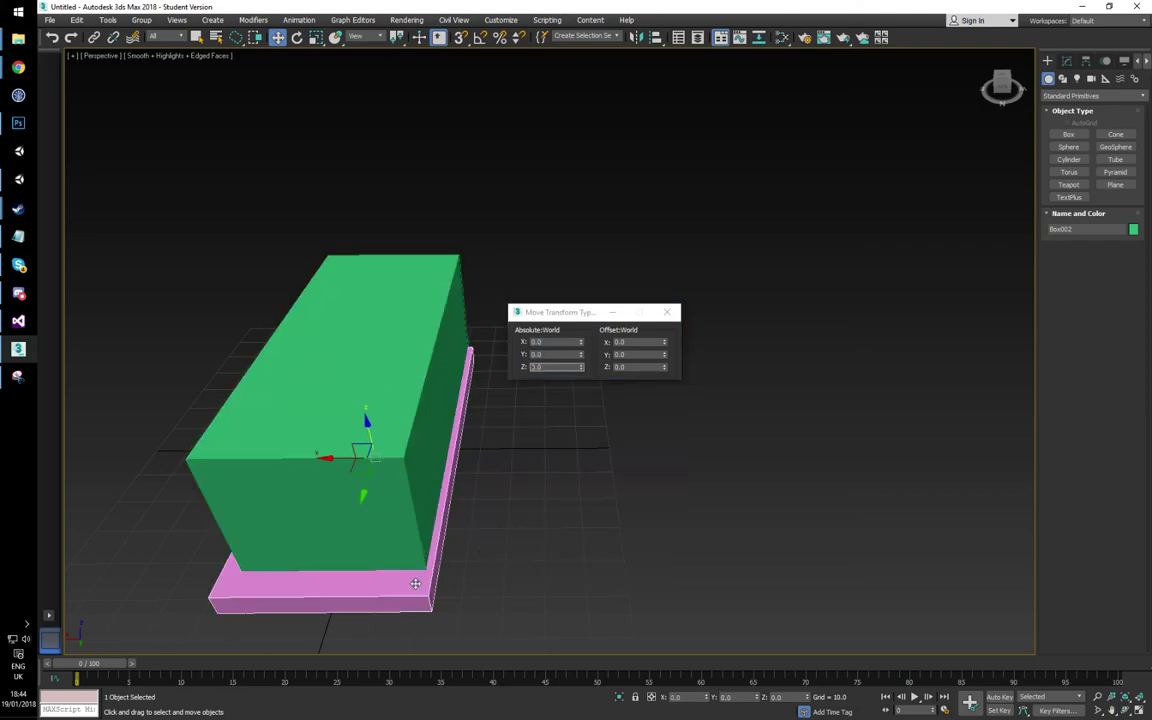
left_click_drag(559, 342, 494, 349)
type("0")
key("Tab")
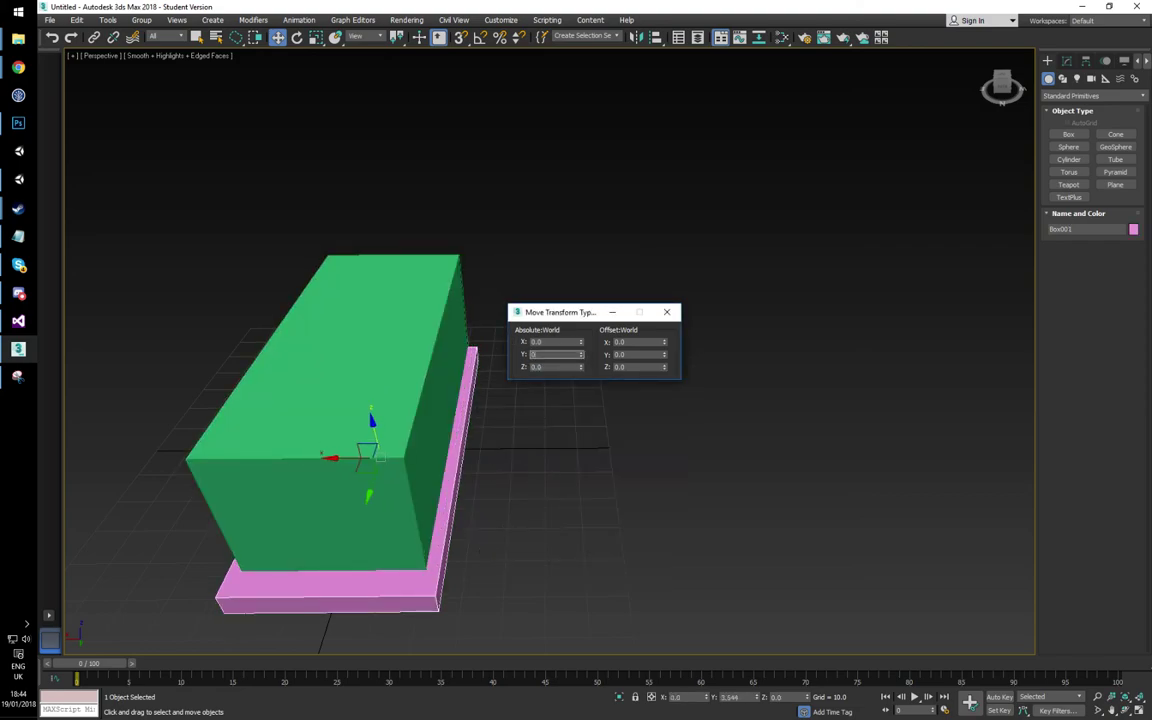
type("0")
key("Tab")
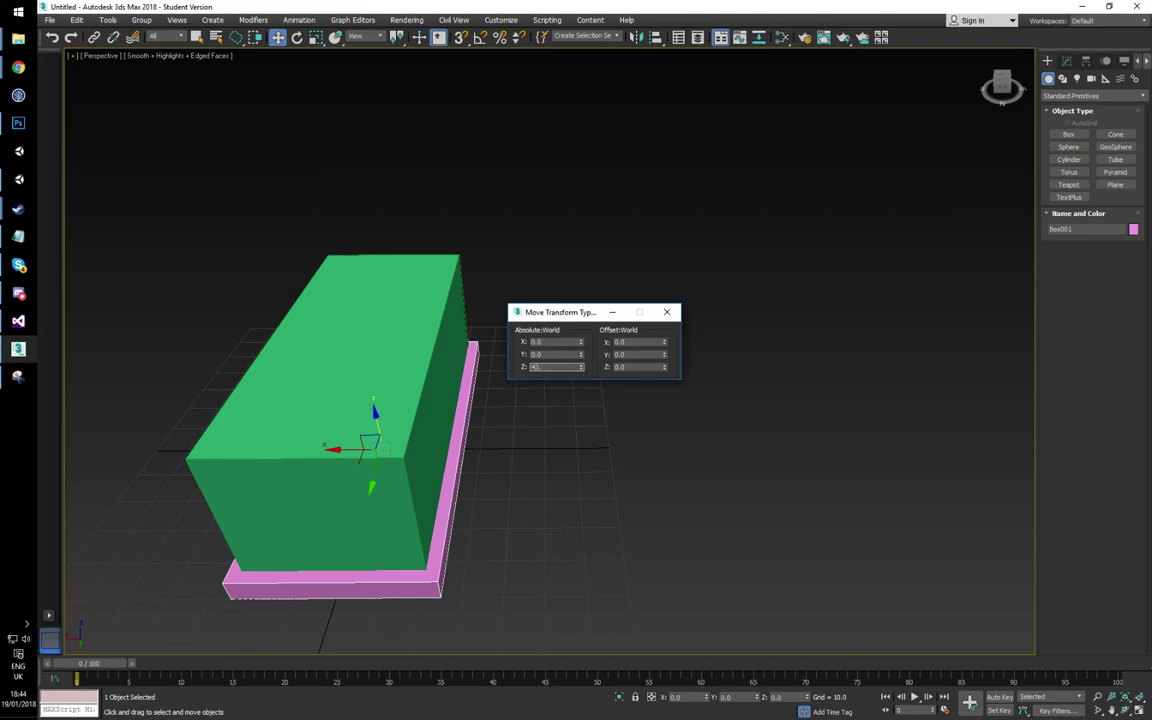
key("Return")
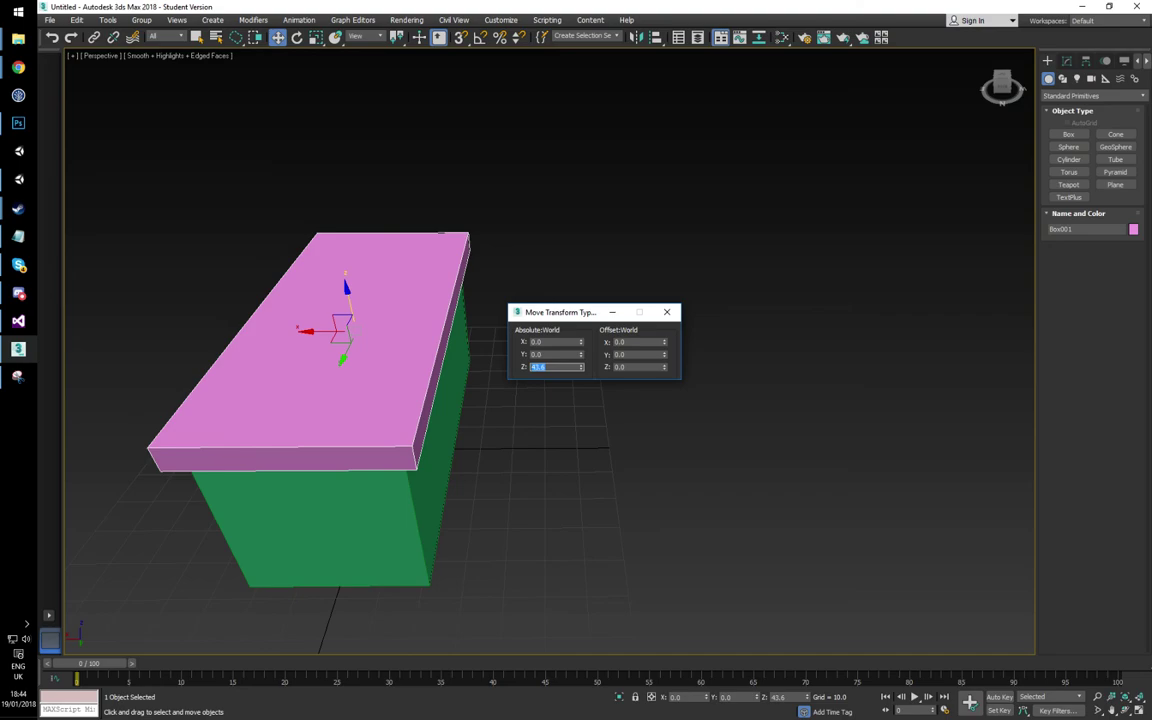
left_click(667, 312)
Step: Convert the green base box to an Editable Poly
middle_click_drag(672, 402, 550, 316, "alt")
middle_click_drag(271, 265, 486, 333, "alt")
left_click(463, 417)
middle_click_drag(435, 422, 477, 404, "alt")
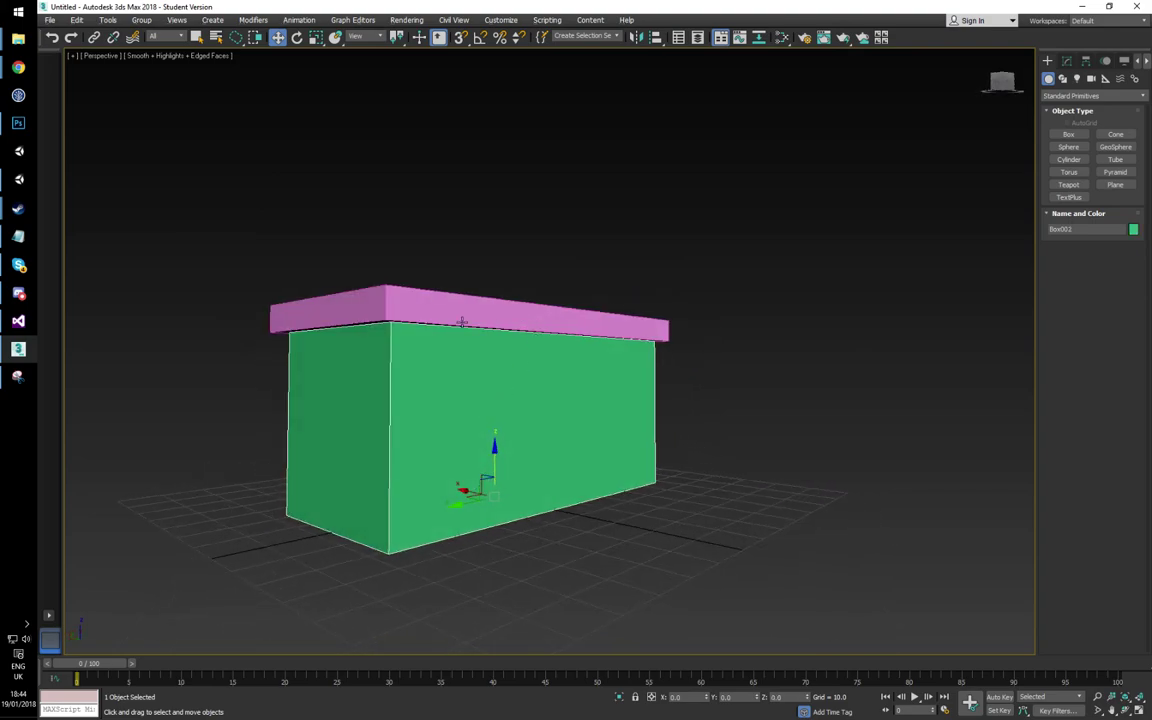
middle_click_drag(591, 373, 553, 410, "alt")
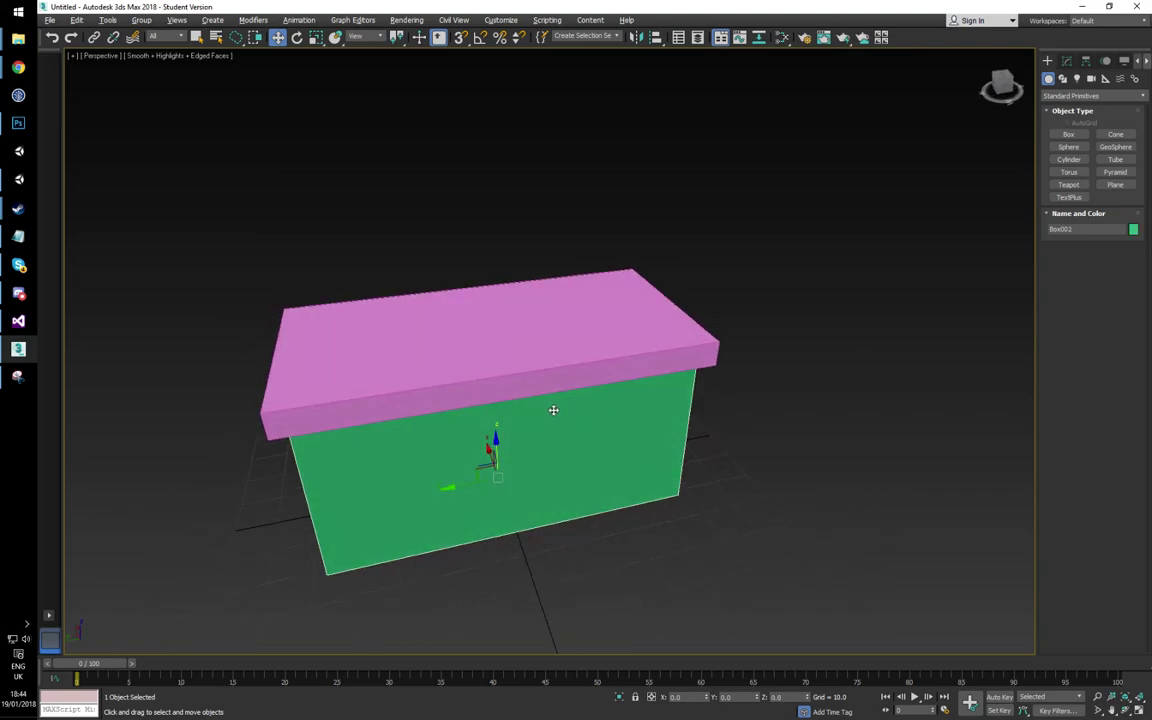
right_click(489, 459)
mouse_move(548, 577)
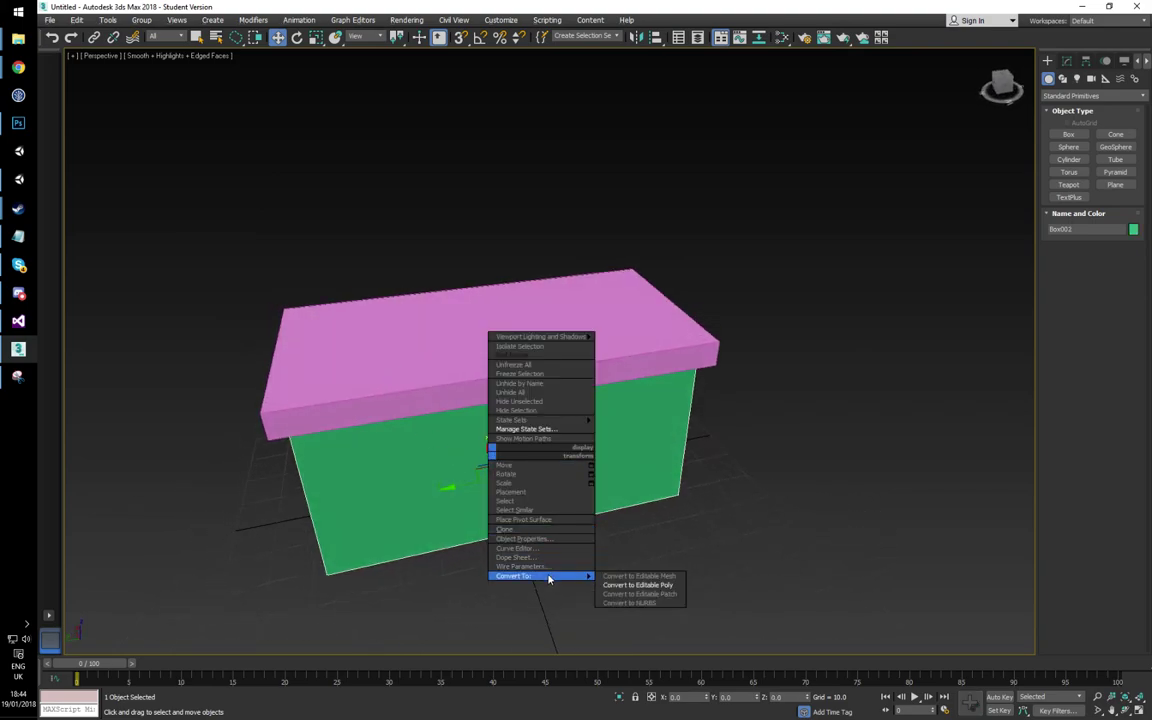
left_click(622, 586)
Step: Attach the tabletop box to the editable base
middle_click_drag(620, 584, 622, 465, "alt")
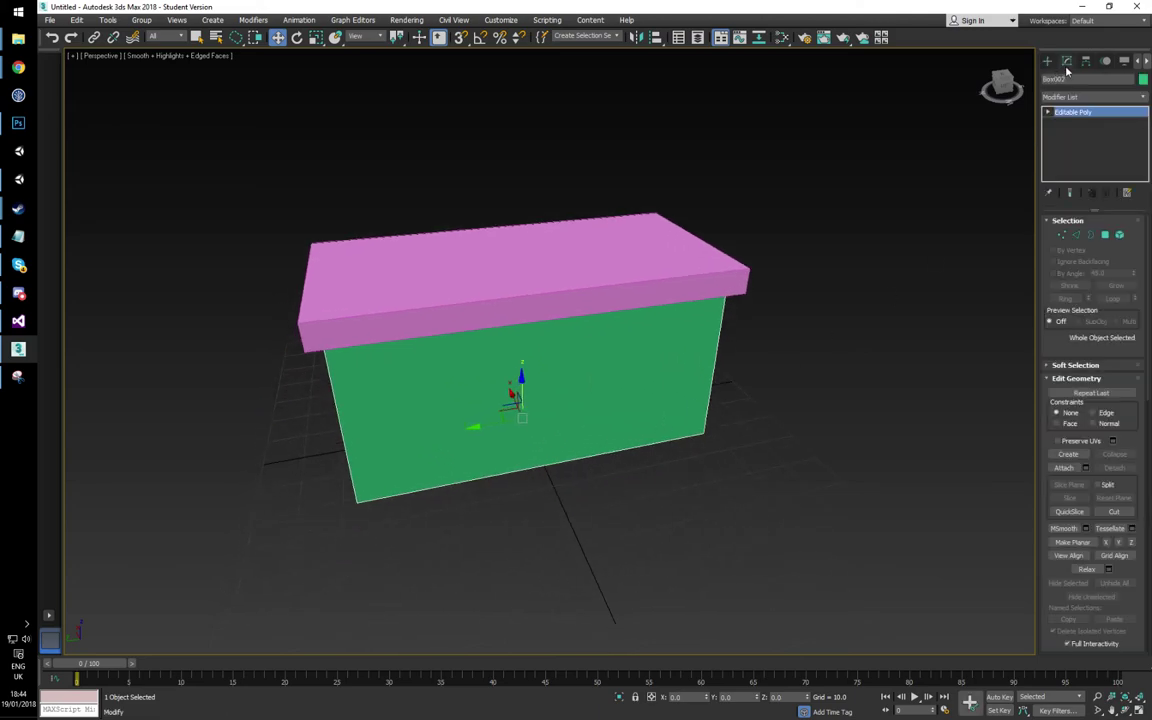
left_click(1064, 468)
left_click(667, 278)
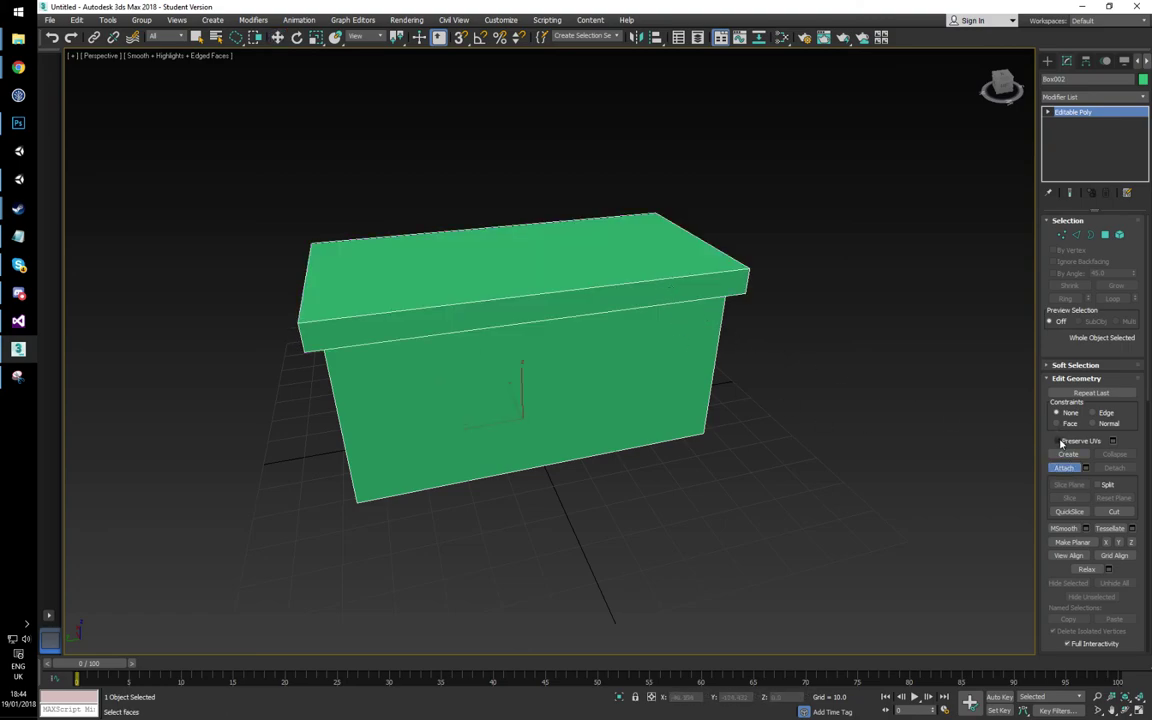
Step: Delete the tabletop's underside polygon and the base's bottom and top polygons
left_click(1105, 235)
middle_click_drag(700, 430, 662, 267, "alt")
left_click(660, 253)
key("Delete")
left_click(592, 397)
key("Delete")
middle_click_drag(555, 440, 571, 319, "alt")
left_click(553, 334)
key("Delete")
Step: Bridge the open border under the tabletop with the open border around the base's upper edge
key("3")
left_click(690, 257)
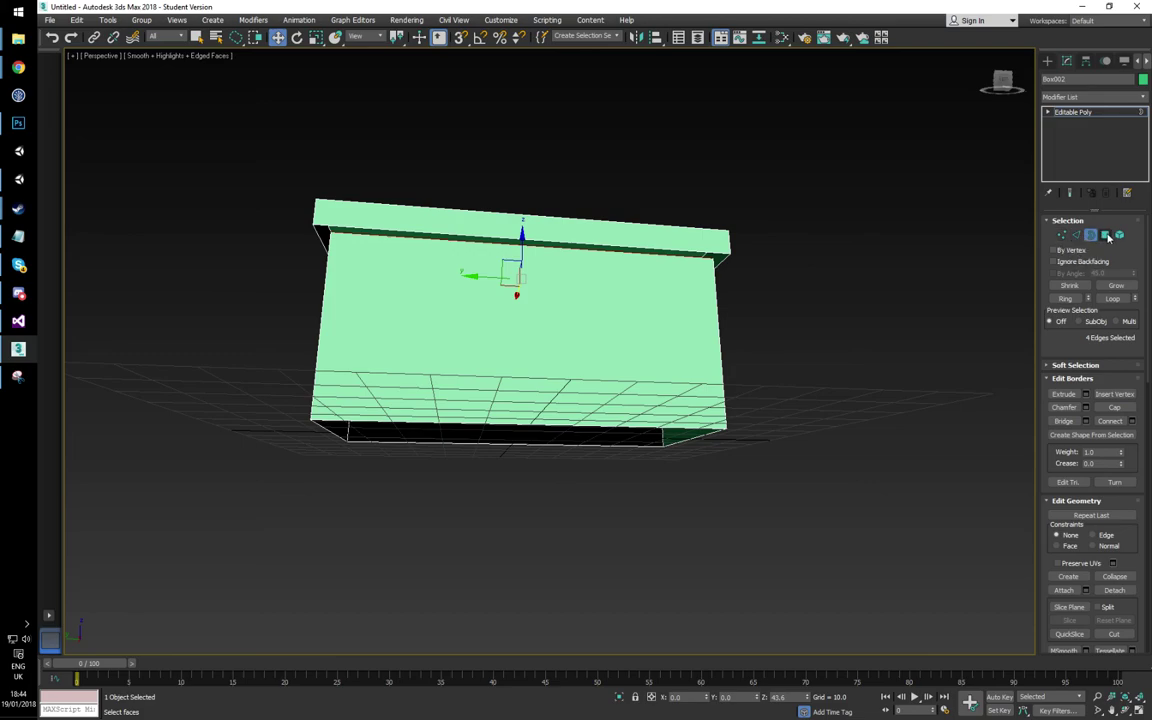
key("1")
left_click(1075, 238)
left_click(1094, 240)
left_click(1108, 239)
key("5")
key("3")
left_click(727, 251)
left_click(706, 258, "ctrl")
middle_click_drag(771, 362, 780, 288, "alt")
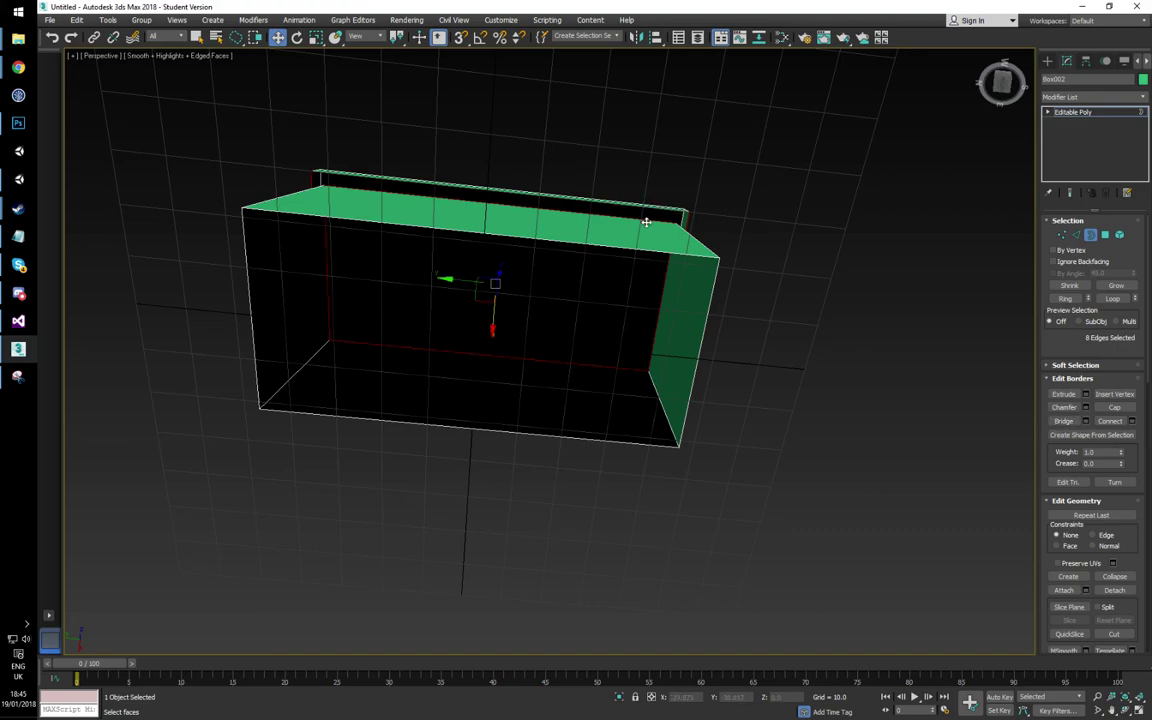
left_click(1064, 422)
Step: Cap the open border at the underside of the base
middle_click_drag(771, 360, 629, 256, "alt")
left_click(687, 242)
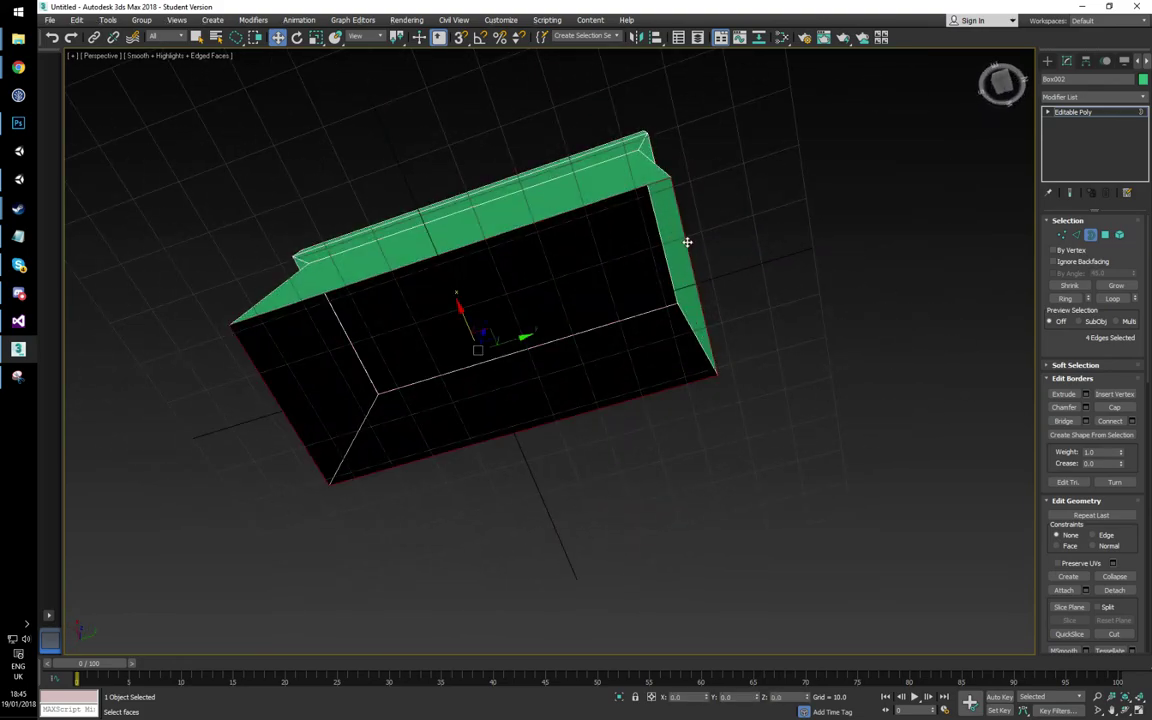
left_click(1114, 408)
Step: Apply the exported pixel-art texture to the table model
middle_click_drag(545, 166, 556, 302, "alt")
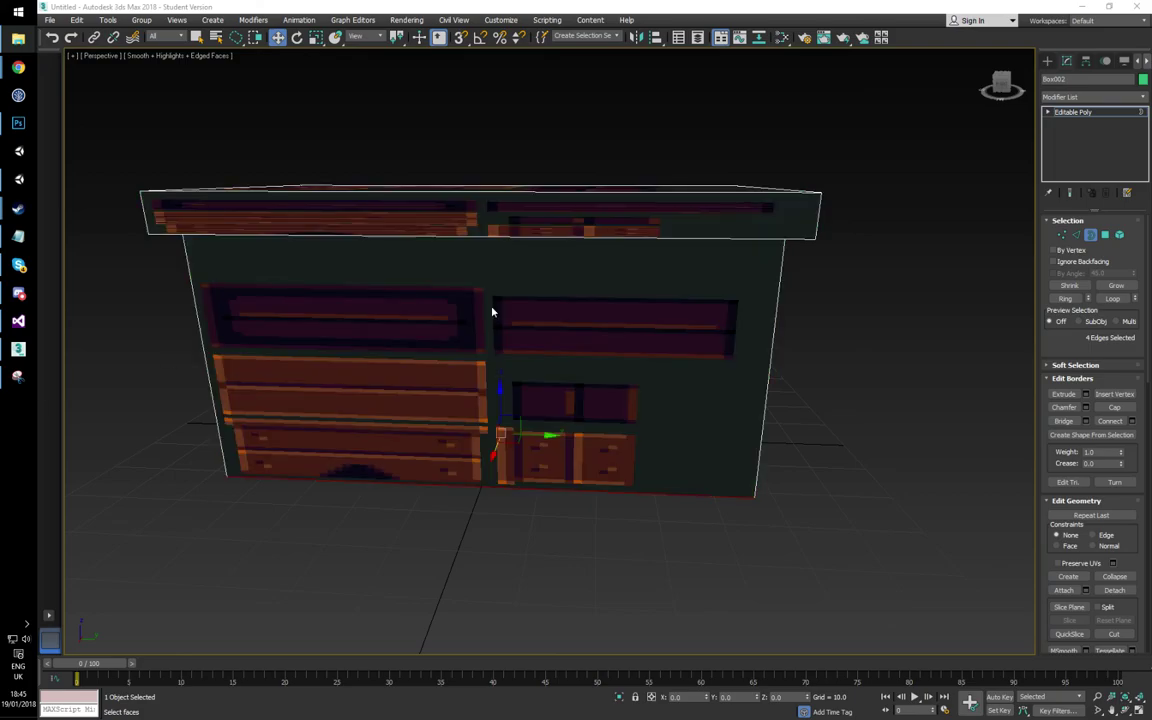
middle_click_drag(296, 321, 439, 337, "alt")
middle_click_drag(539, 359, 508, 275)
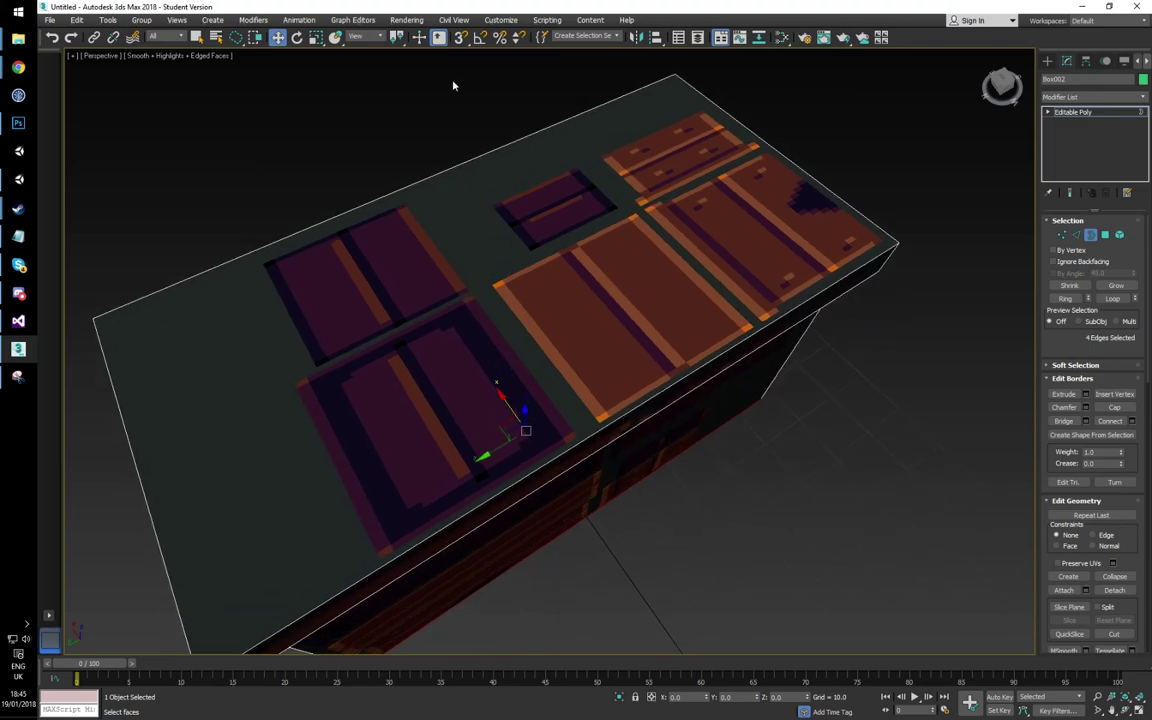
Step: Review the display driver configuration in the viewport preferences and close the preferences
left_click(493, 21)
left_click(476, 189)
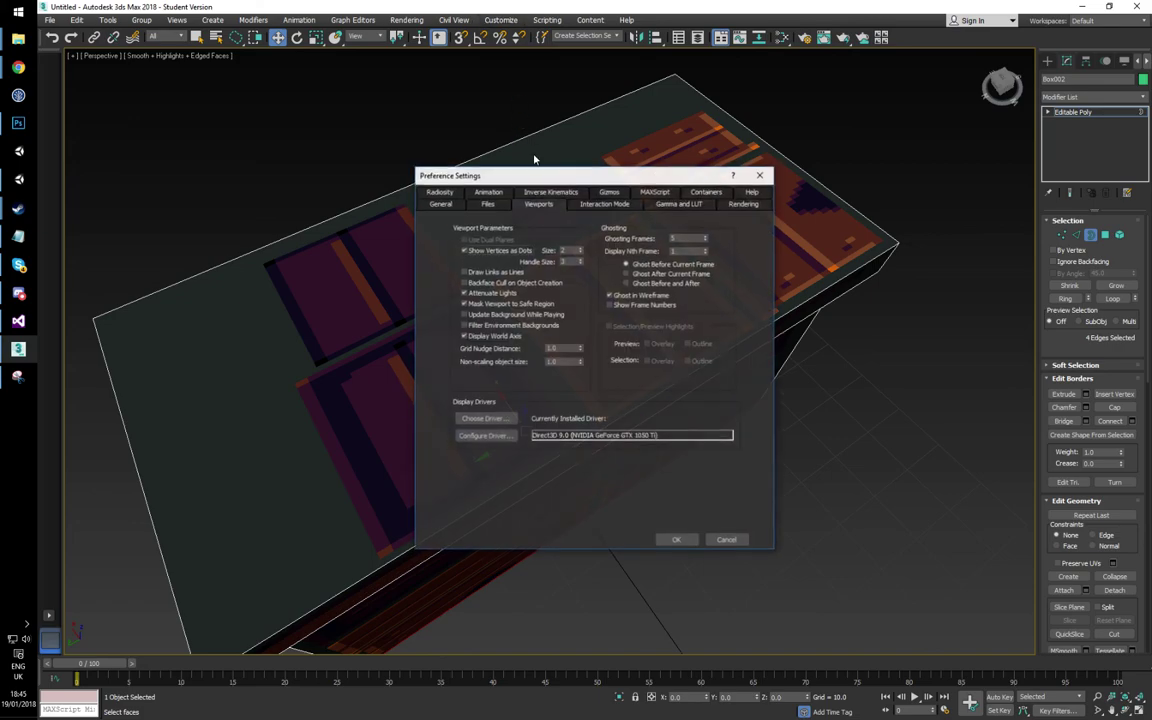
left_click(491, 440)
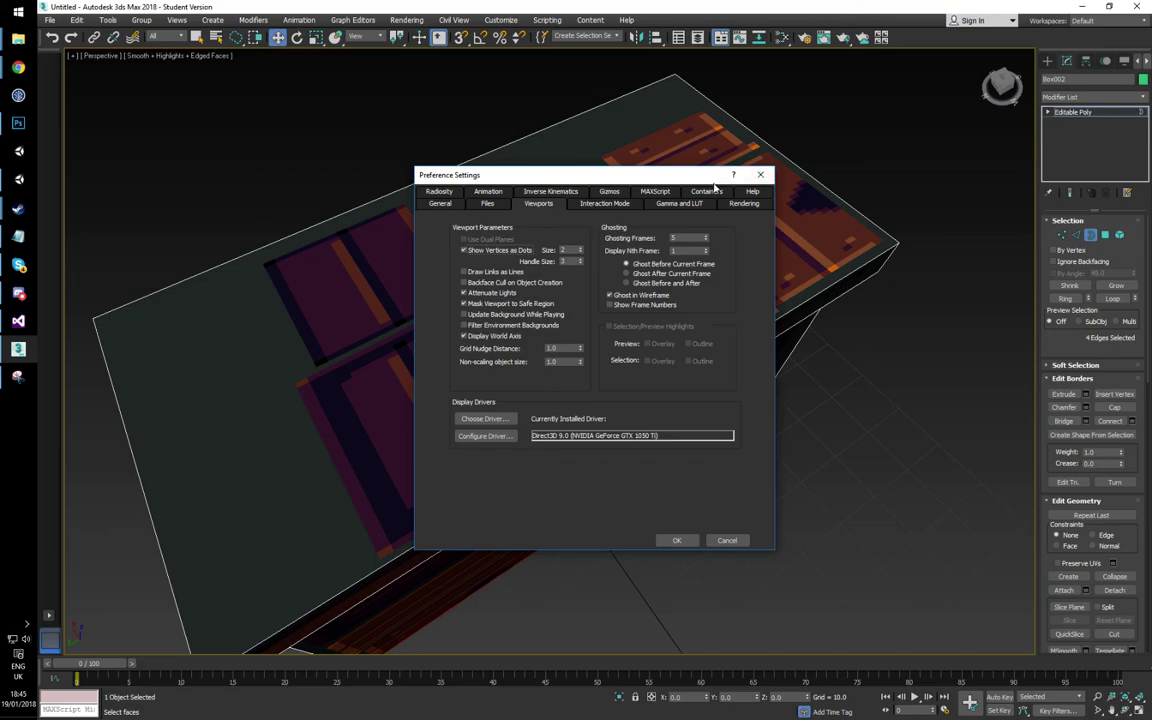
left_click(759, 176)
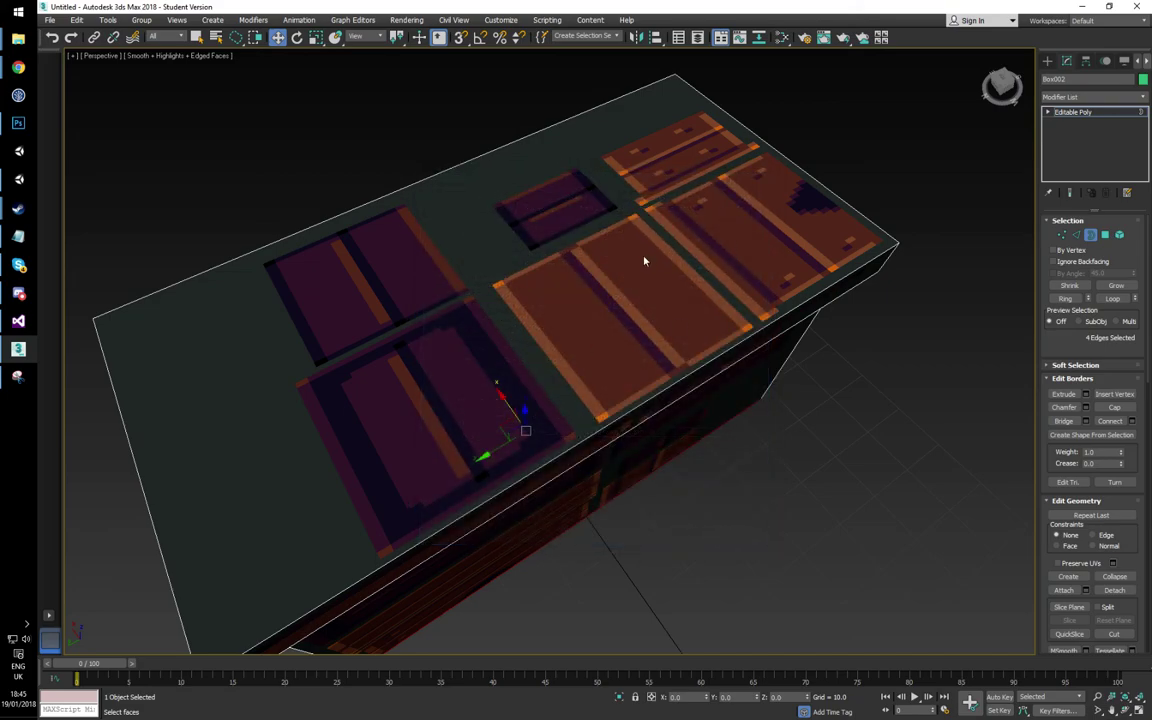
Step: Inspect the textured table from several sides and add an Unwrap UVW modifier to it
middle_click_drag(632, 317, 566, 301, "alt")
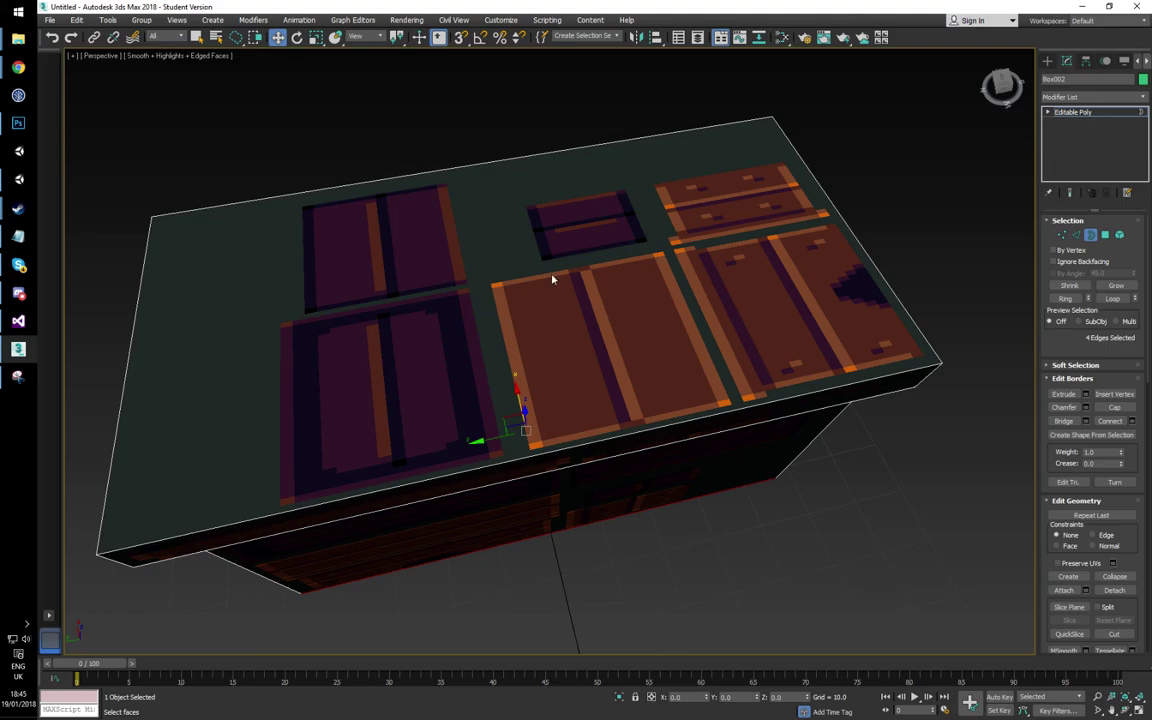
middle_click_drag(553, 278, 692, 307, "alt")
middle_click_drag(486, 318, 509, 368, "alt")
scroll(460, 342, "down", 3)
middle_click_drag(531, 281, 476, 303, "alt")
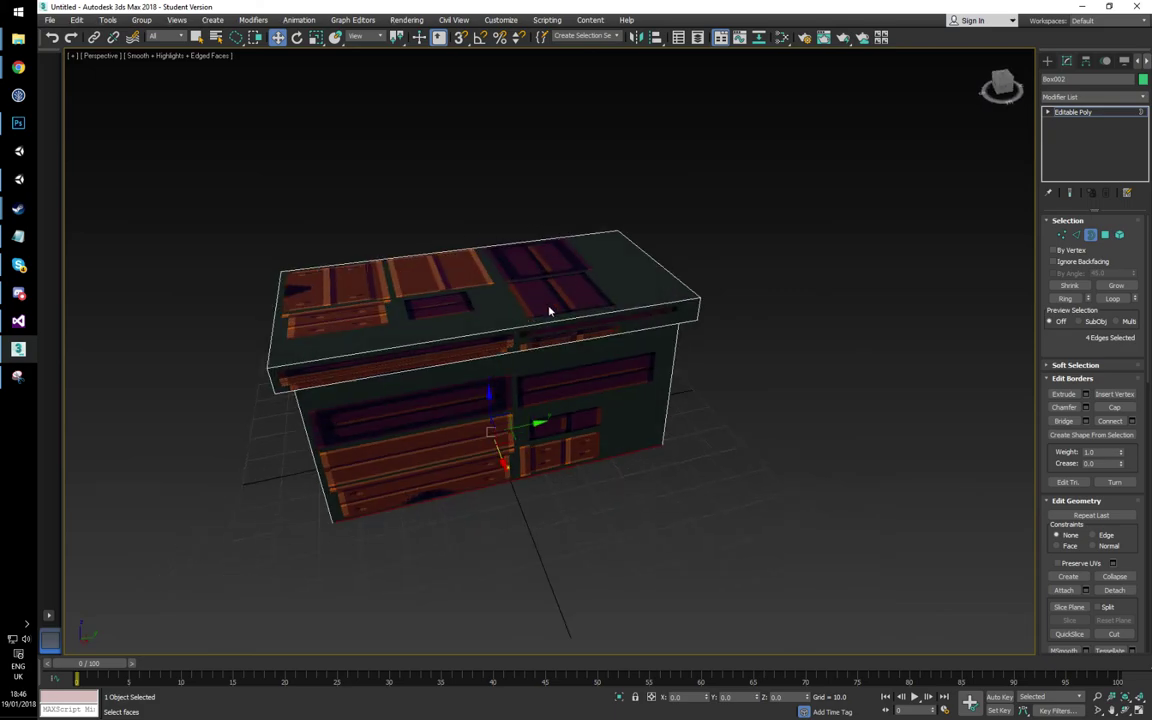
left_click(1090, 97)
scroll(1089, 101, "down", 2)
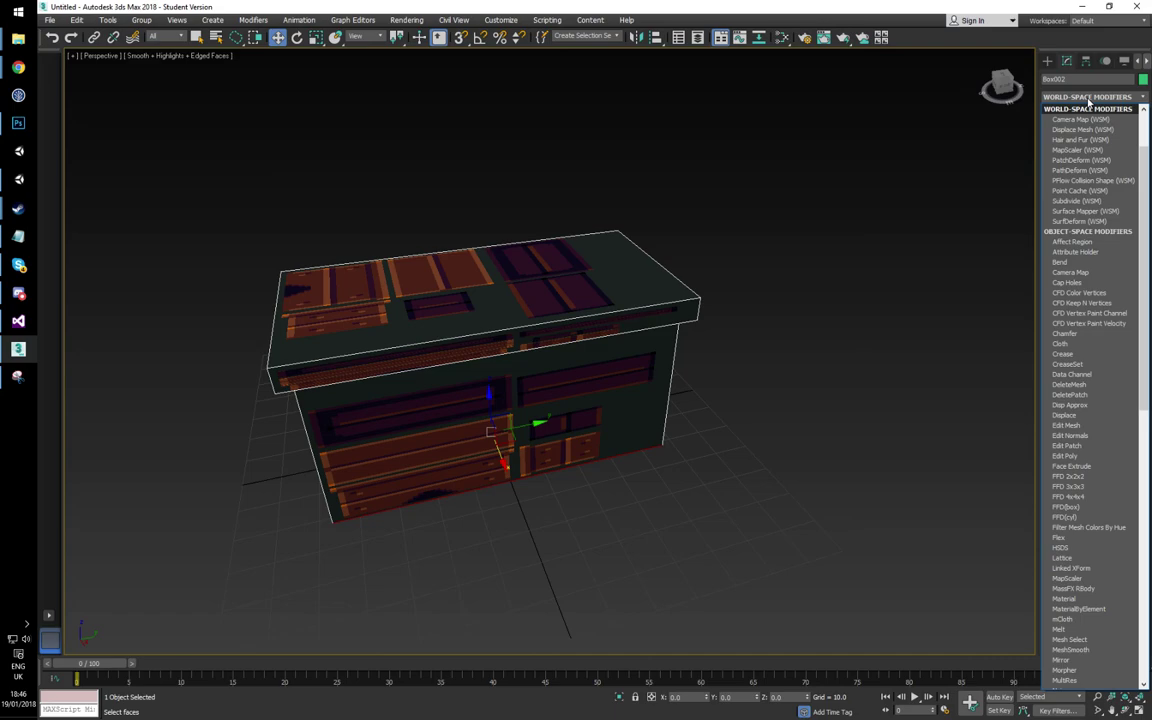
left_click(1099, 97)
left_click(1099, 97)
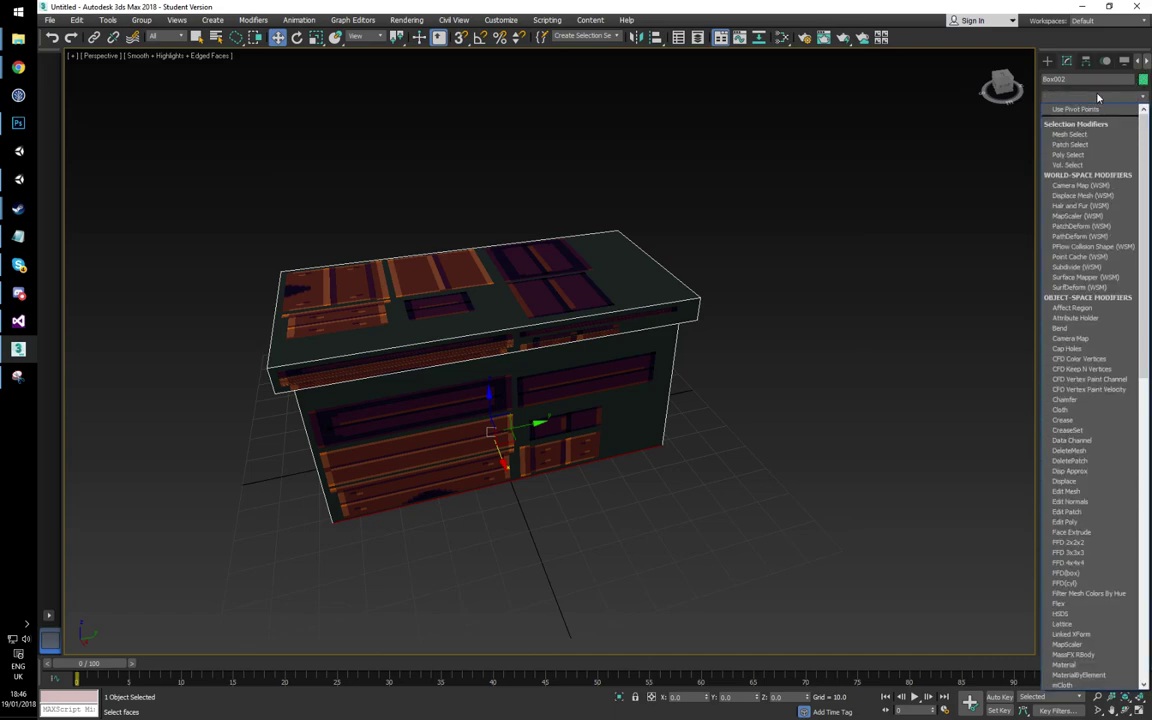
key("u")
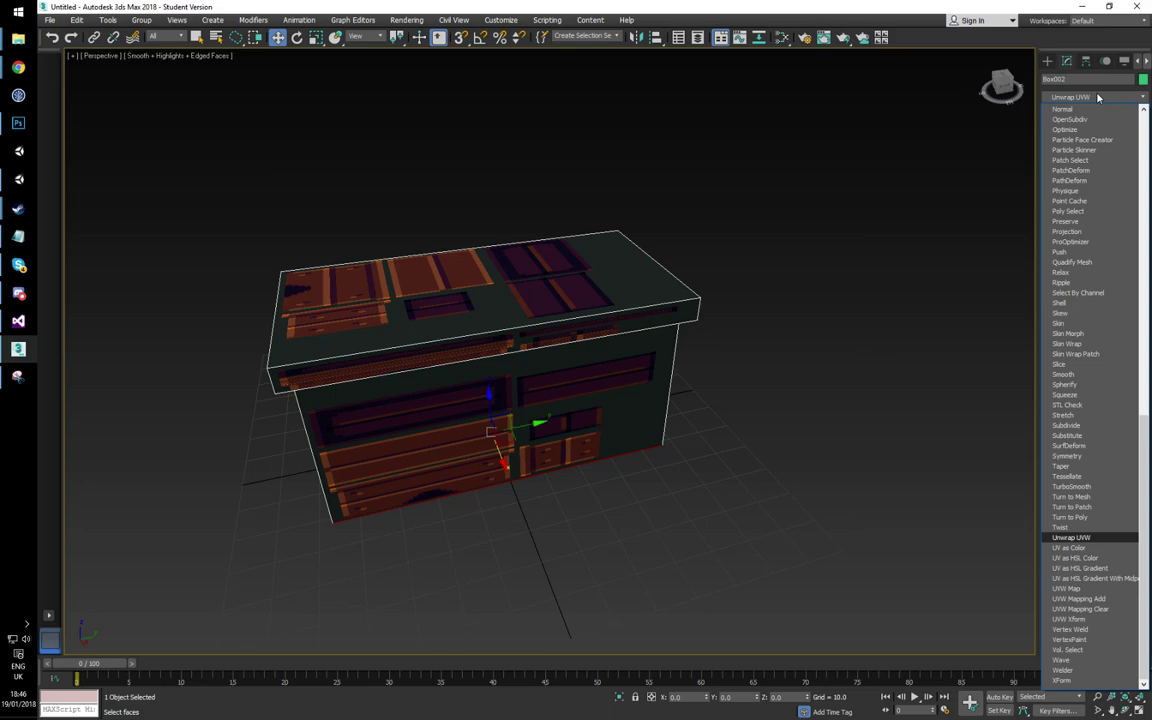
key("Return")
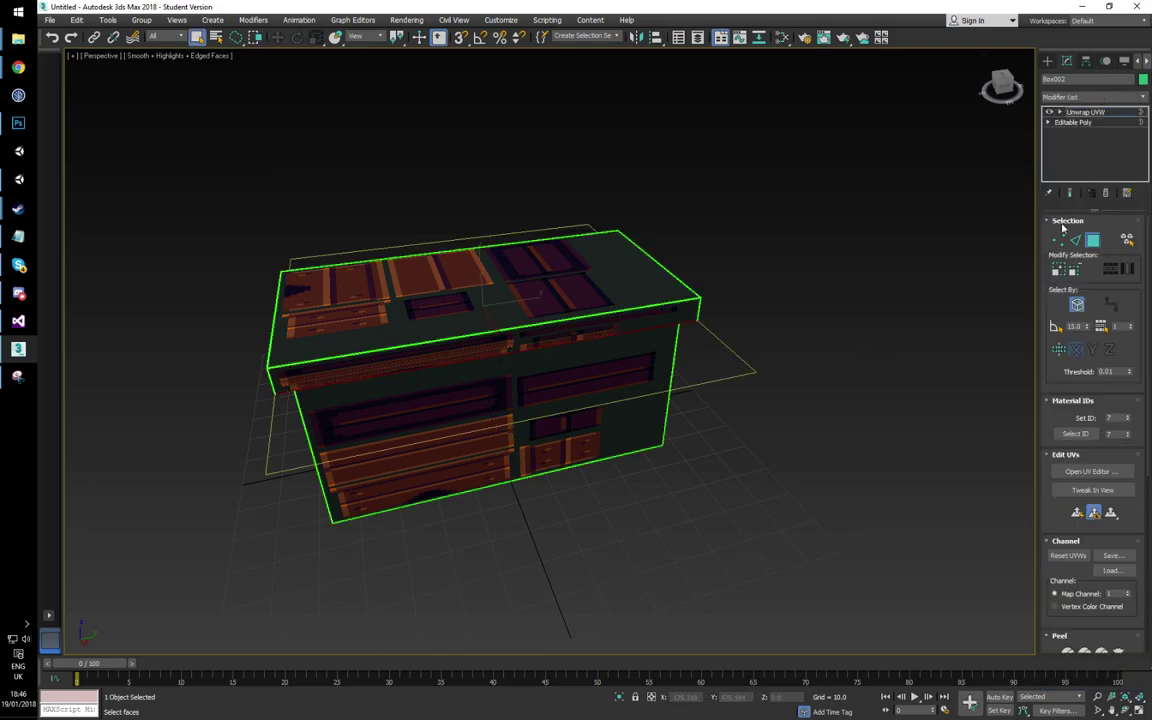
Step: Open the UV editor and select all polygons of the table
left_click(1092, 471)
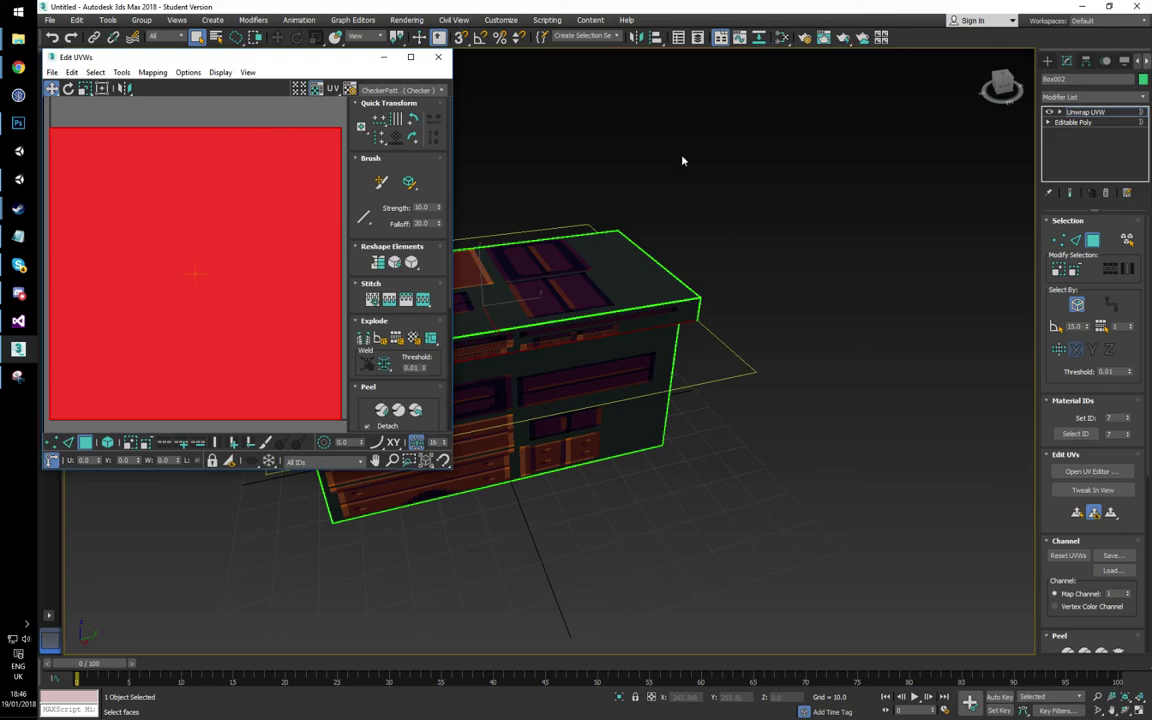
middle_click_drag(681, 149, 730, 256)
scroll(730, 256, "down", 5)
middle_click_drag(752, 303, 702, 308)
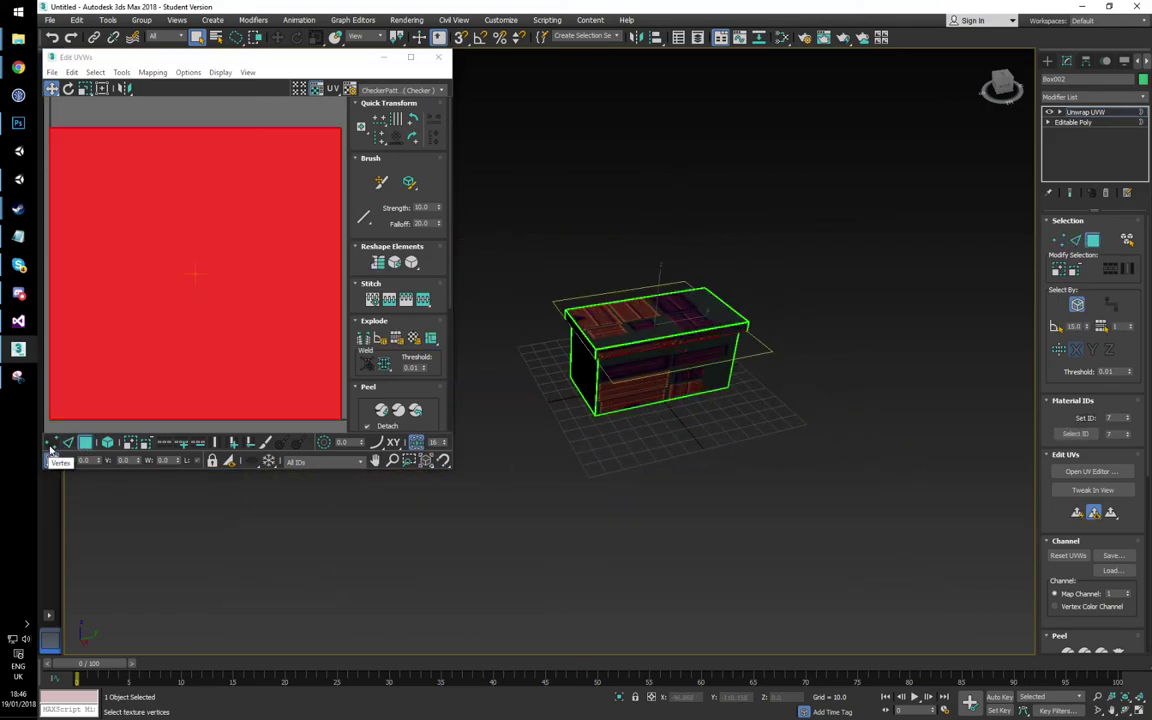
left_click(84, 444)
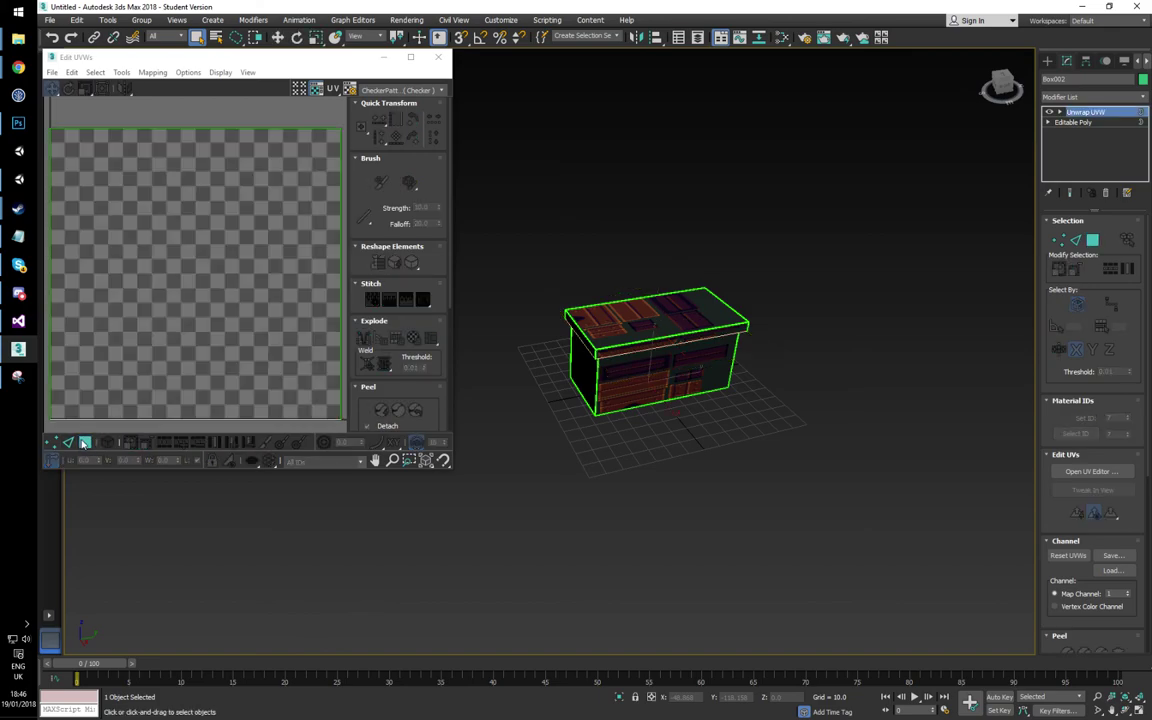
left_click(84, 444)
middle_click_drag(644, 319, 649, 335)
key("ctrl+a")
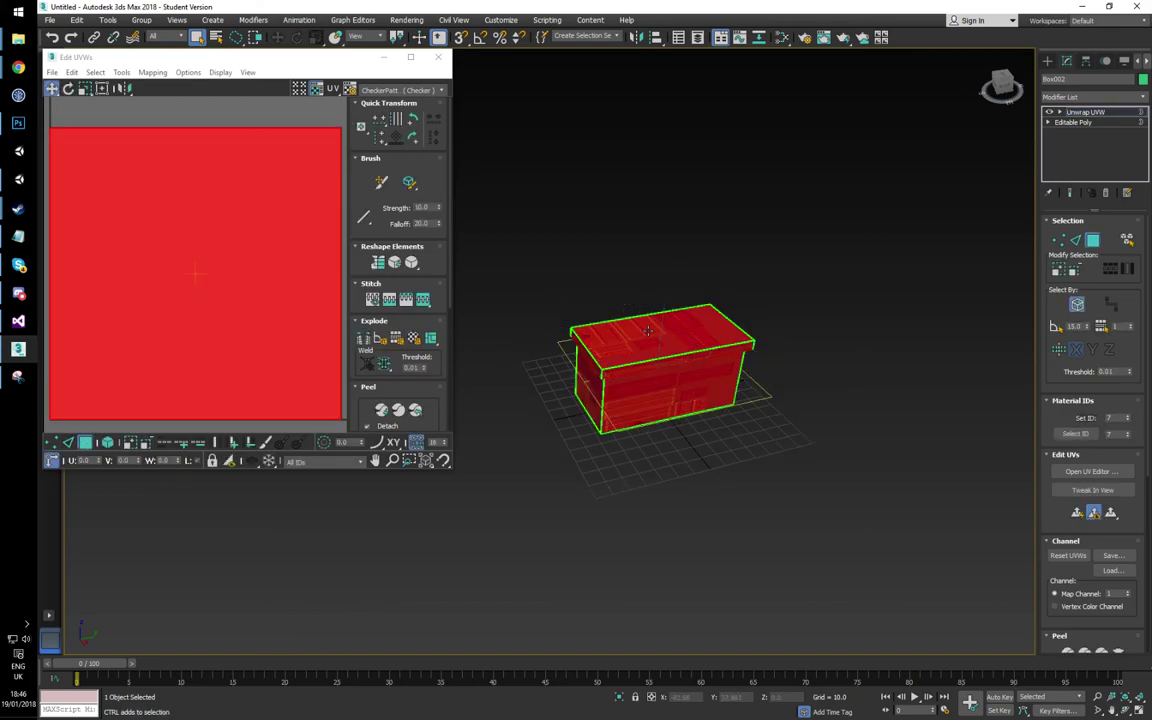
Step: Flatten-map the selected polygons with a 45 polygon angle threshold and 0.001 spacing, keeping normalize, rotate and fill holes on
left_click(153, 75)
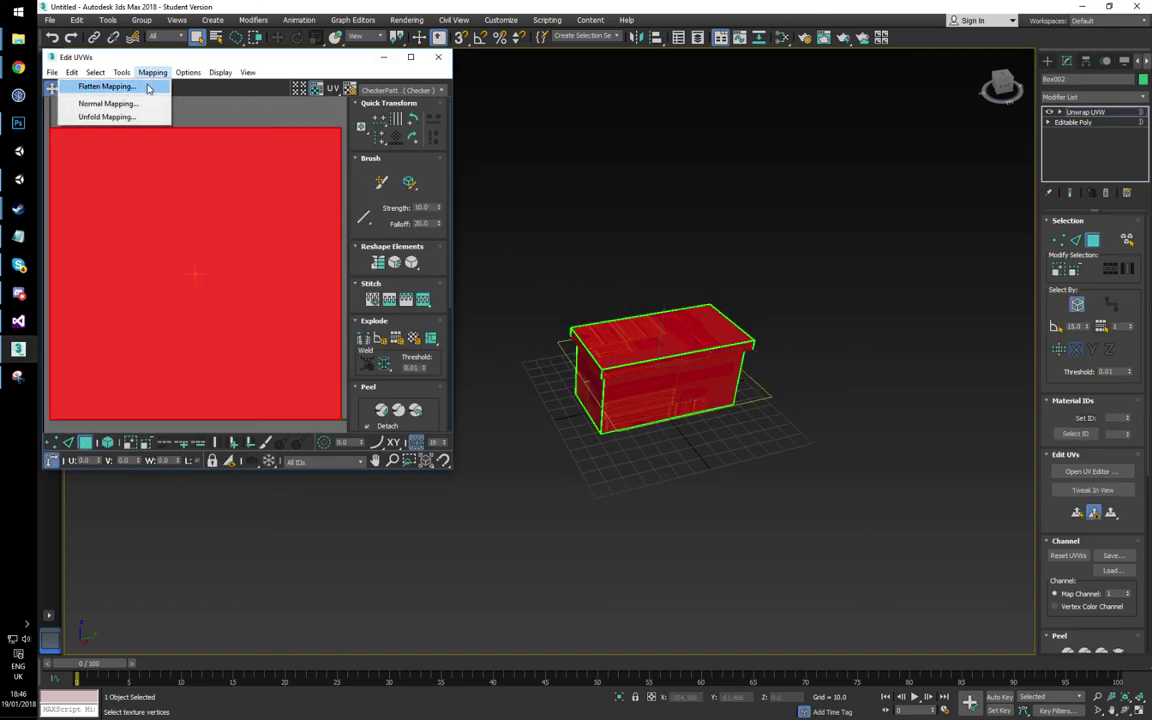
left_click(107, 86)
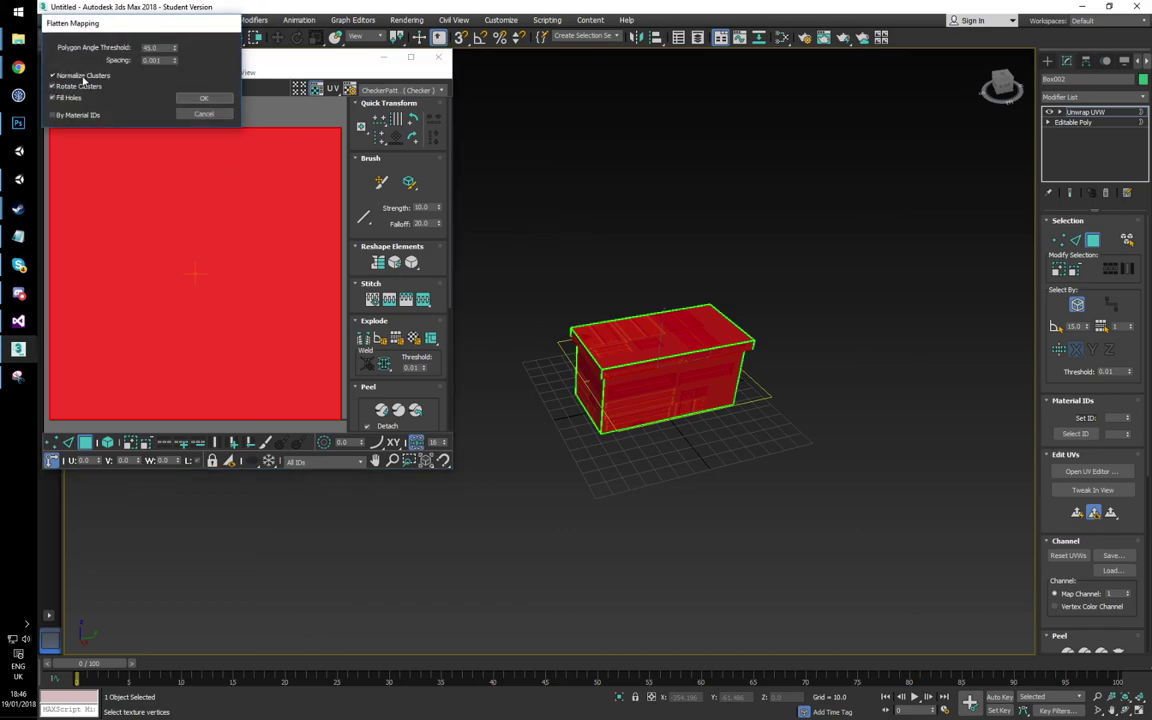
left_click(192, 98)
middle_click_drag(317, 159, 122, 352)
scroll(253, 276, "down", 10)
scroll(184, 298, "down", 5)
scroll(184, 298, "down", 2)
middle_click_drag(339, 216, 216, 265)
scroll(216, 264, "down", 3)
middle_click_drag(676, 332, 686, 356, "alt")
scroll(686, 357, "up", 8)
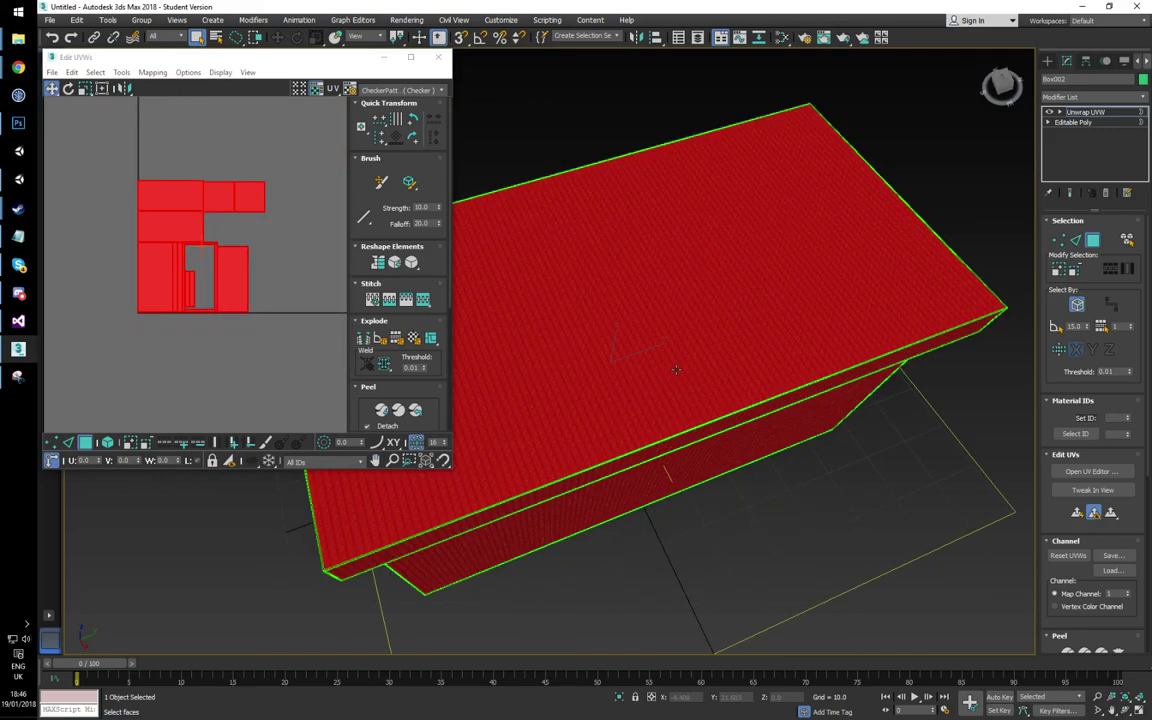
middle_click_drag(728, 558, 754, 582)
scroll(198, 243, "up", 3)
middle_click_drag(258, 266, 233, 269)
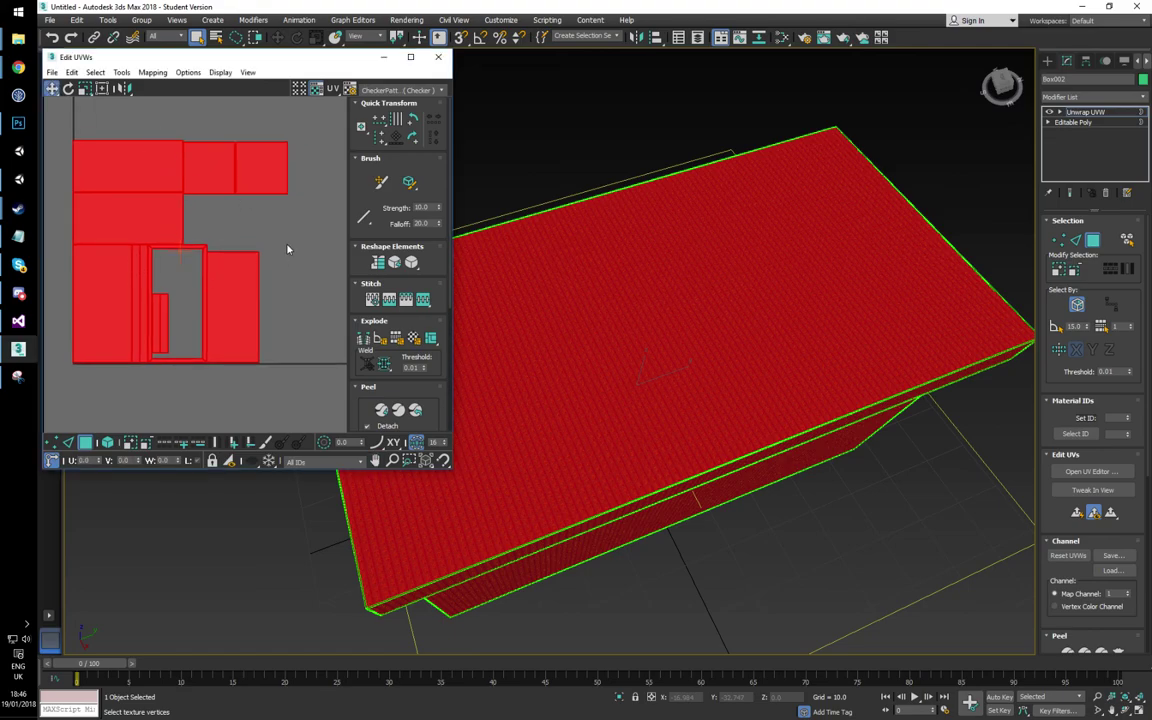
Step: Identify the tabletop's UV island and compare the layout with the pixel-art texture in Photoshop, returning to 3ds Max
left_click(287, 249)
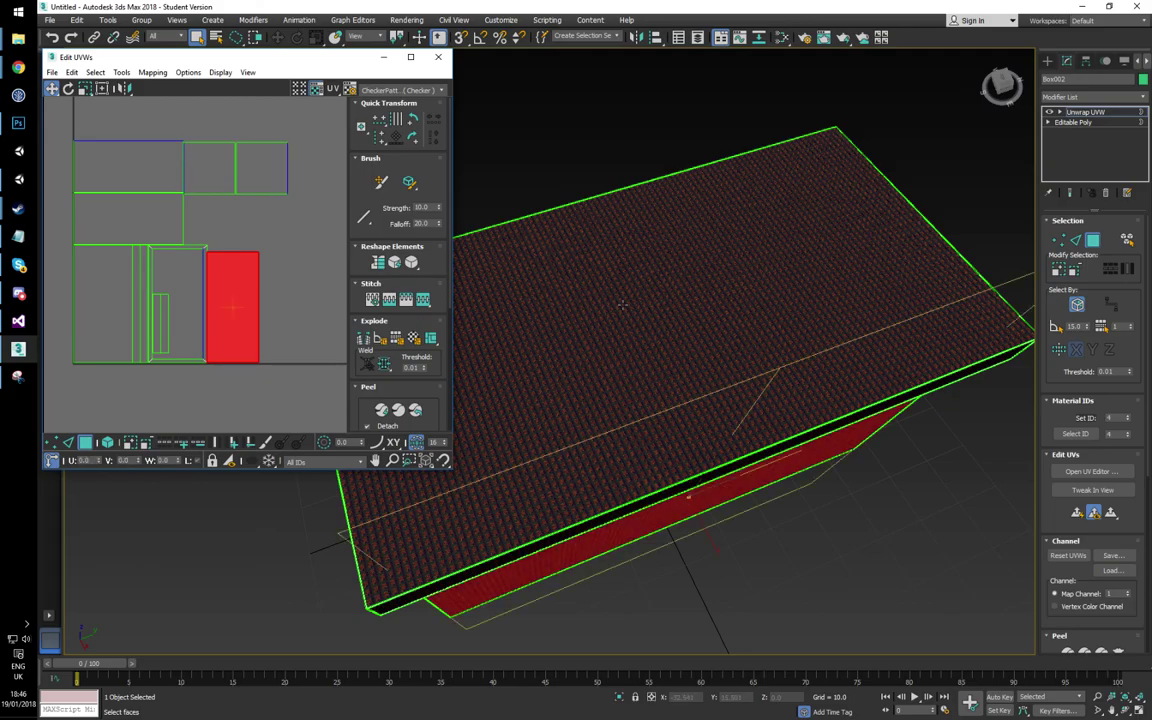
left_click(103, 303)
left_click(18, 122)
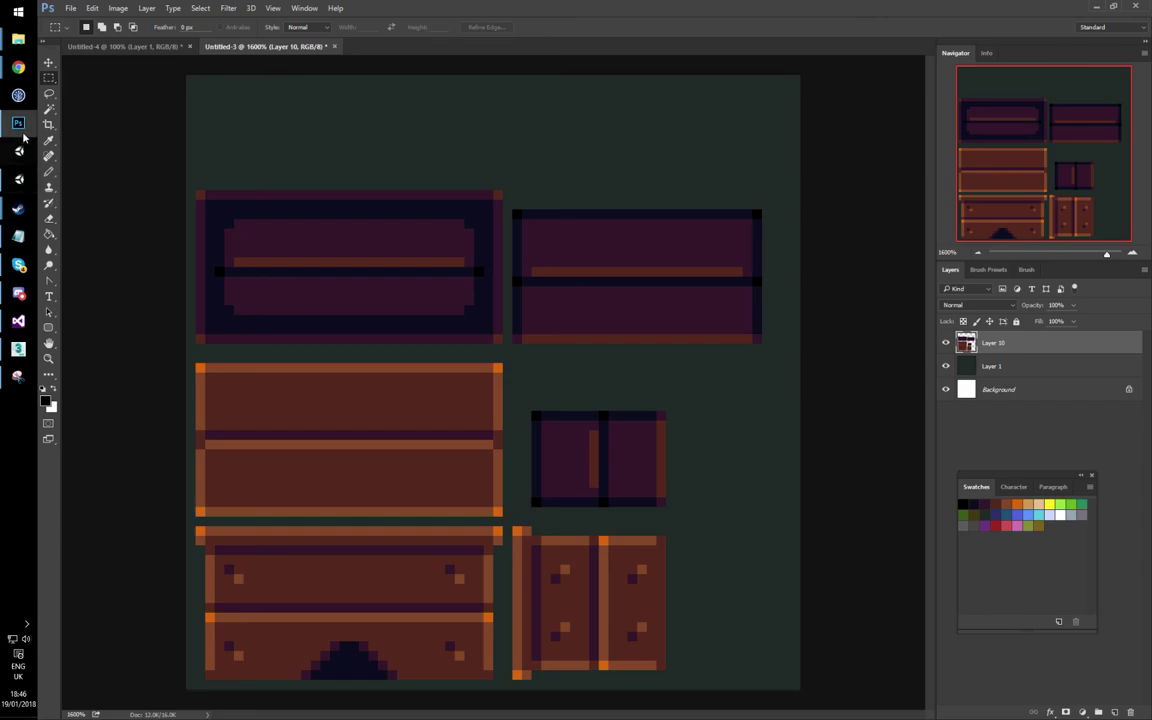
left_click(19, 349)
Step: Move the UV island of one long base side into empty space, rotate it 90 degrees and check its upper edge on the model
middle_click_drag(590, 525, 575, 423, "alt")
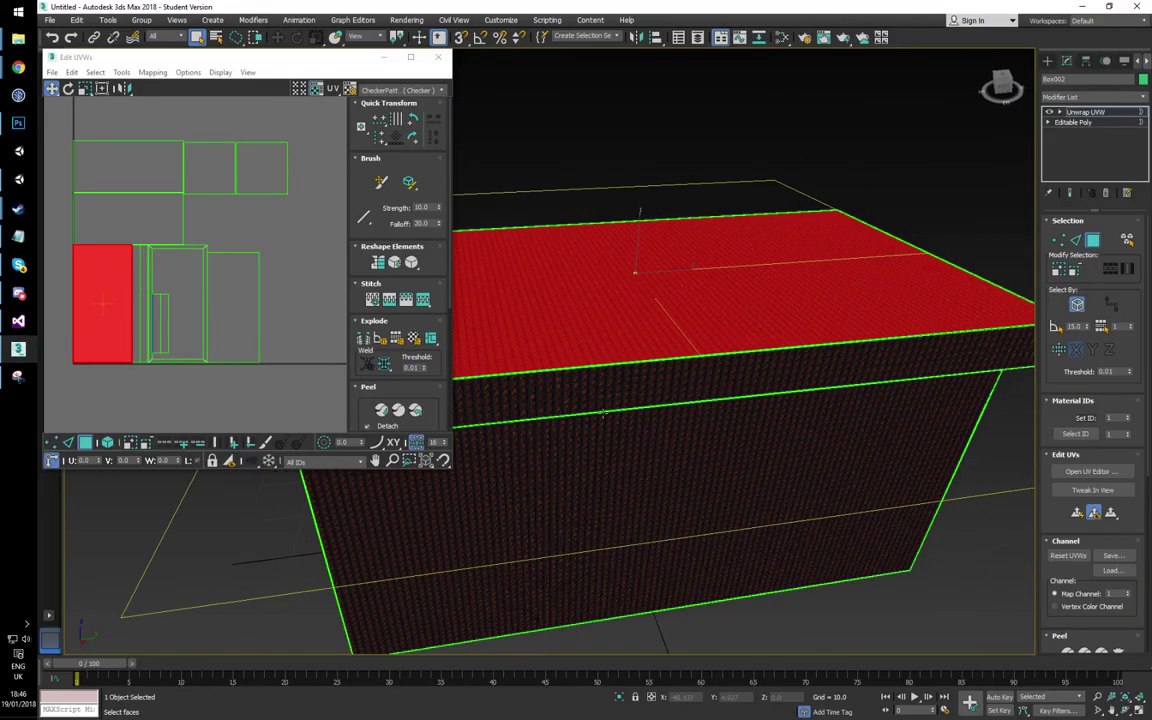
left_click(604, 452)
middle_click_drag(255, 298, 111, 298)
left_click_drag(93, 273, 225, 275)
left_click(413, 120)
middle_click_drag(226, 292, 201, 290)
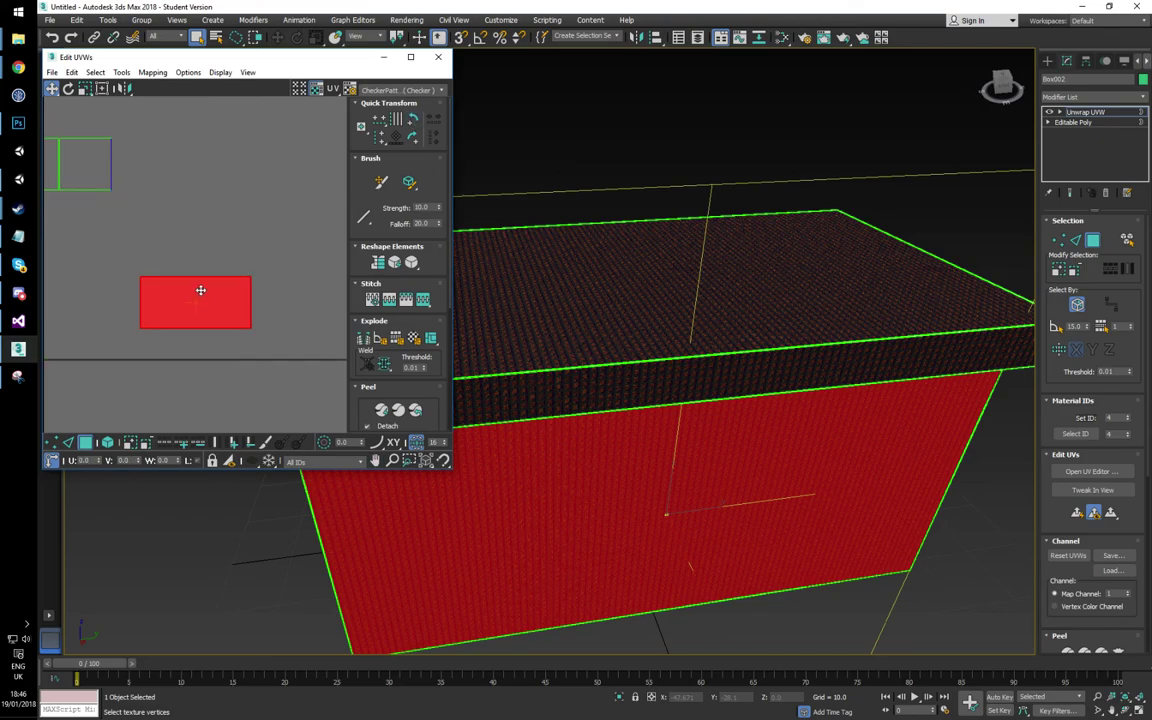
left_click(92, 430)
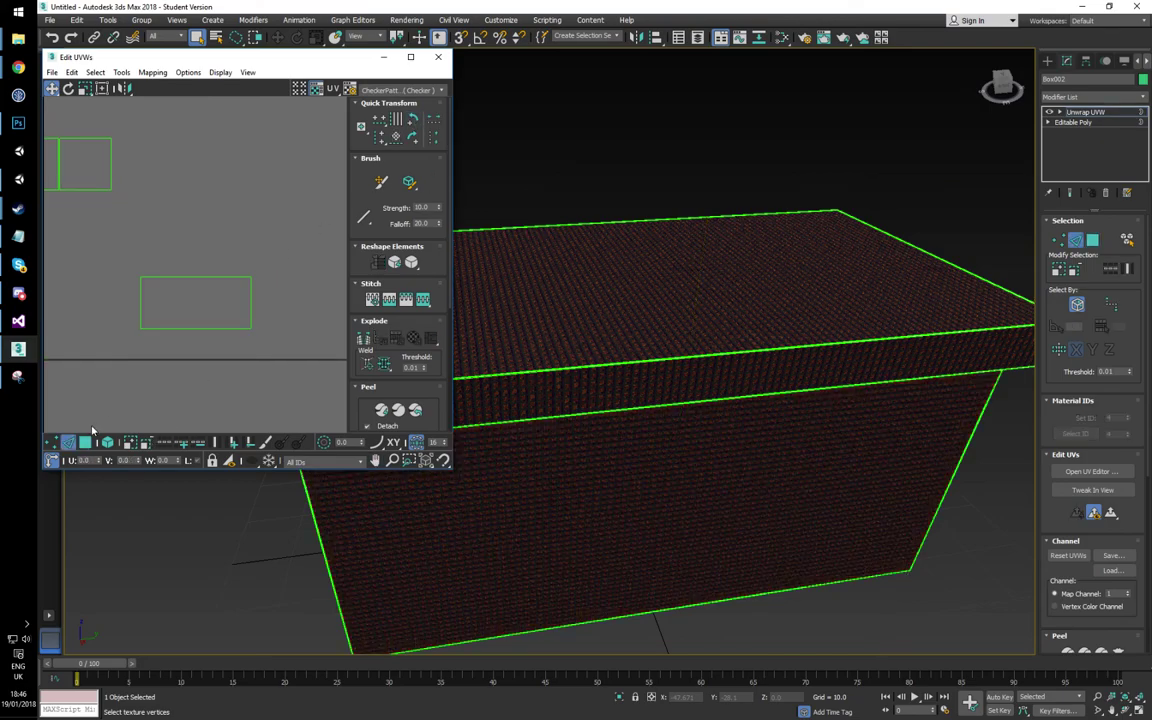
left_click(192, 277)
middle_click_drag(716, 446, 692, 374, "alt")
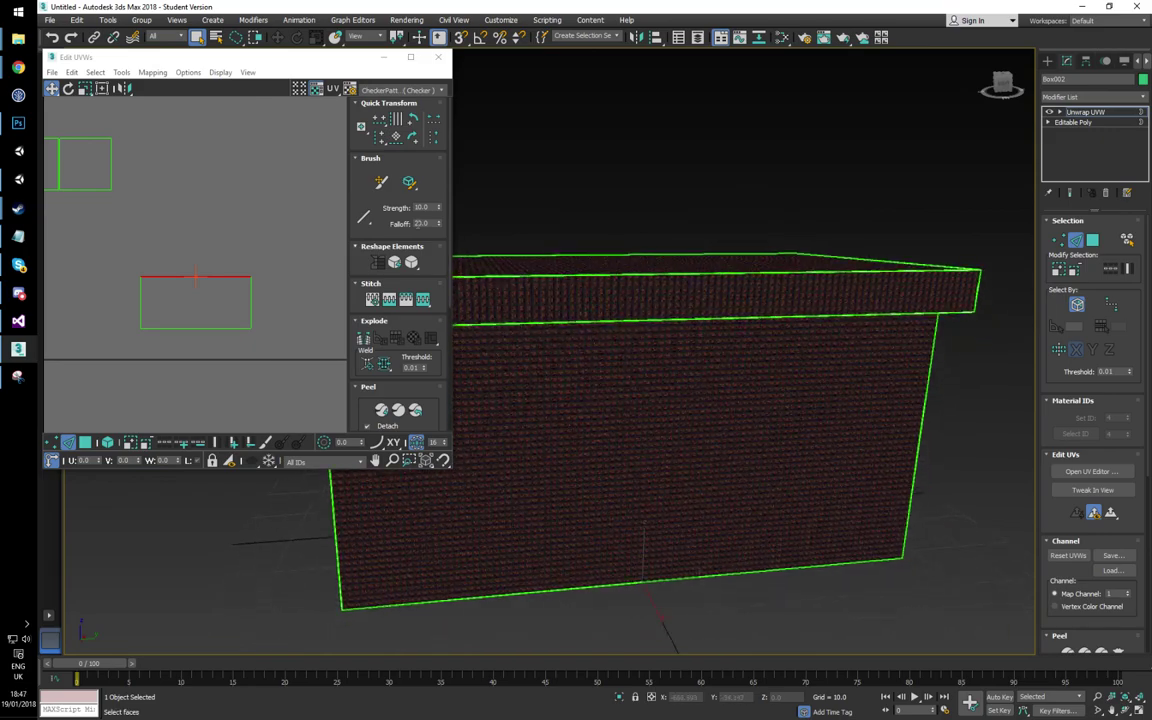
Step: Move the UV island of the opposite long base side below the first one and check which model edge its upper edge matches
left_click_drag(100, 258, 305, 371)
middle_click_drag(141, 317, 220, 318)
scroll(220, 318, "down", 2)
middle_click_drag(594, 362, 740, 414, "alt")
key("3")
left_click(591, 528)
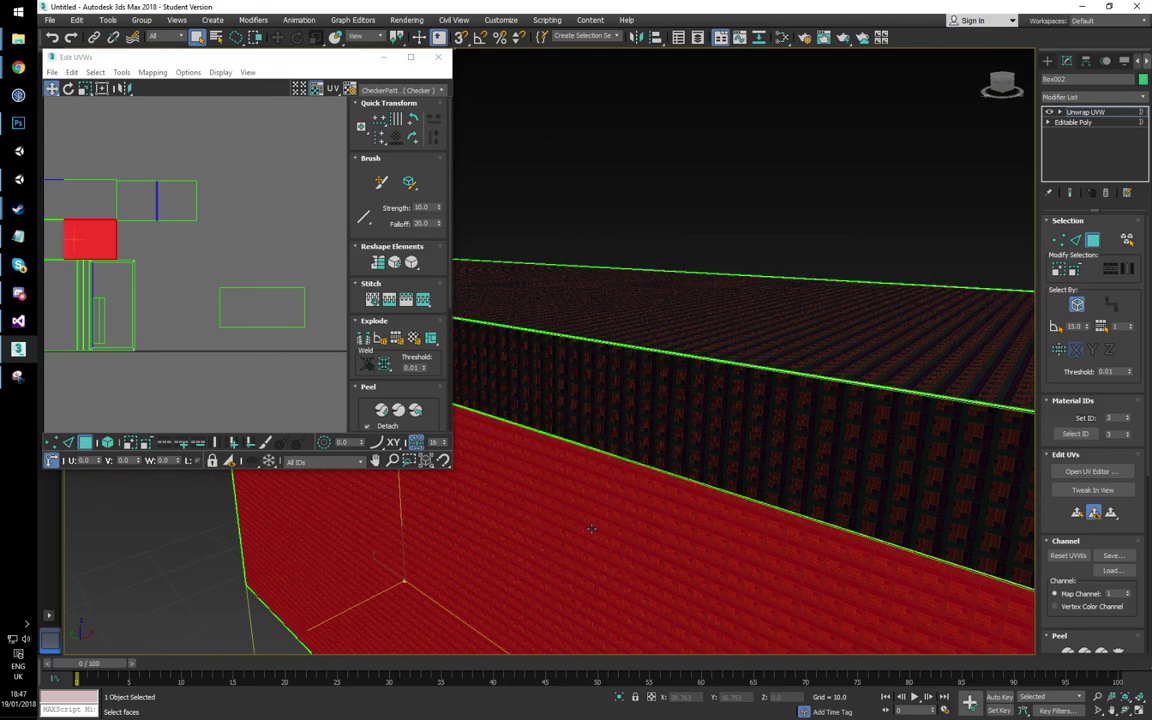
middle_click_drag(591, 529, 475, 525, "alt")
scroll(475, 525, "down", 5)
left_click_drag(90, 231, 270, 359)
key("2")
left_click(267, 350)
middle_click_drag(545, 437, 643, 417)
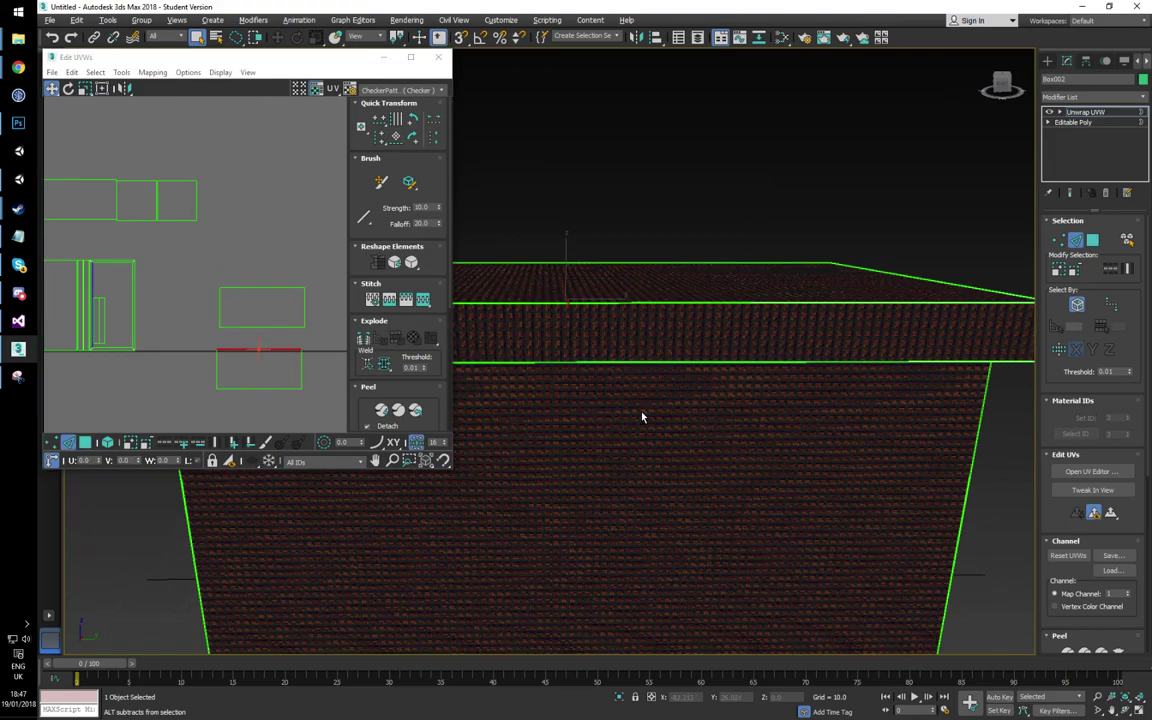
Step: Stack the two long base-side islands on top of each other and position the pair just above the UV space's lower border
scroll(642, 417, "down", 2)
key("3")
left_click(272, 369)
left_click_drag(276, 316, 276, 308)
left_click_drag(191, 272, 336, 350)
left_click_drag(271, 313, 275, 333)
middle_click_drag(275, 333, 264, 333)
left_click(318, 325)
middle_click_drag(114, 325, 154, 329)
middle_click_drag(239, 311, 196, 314)
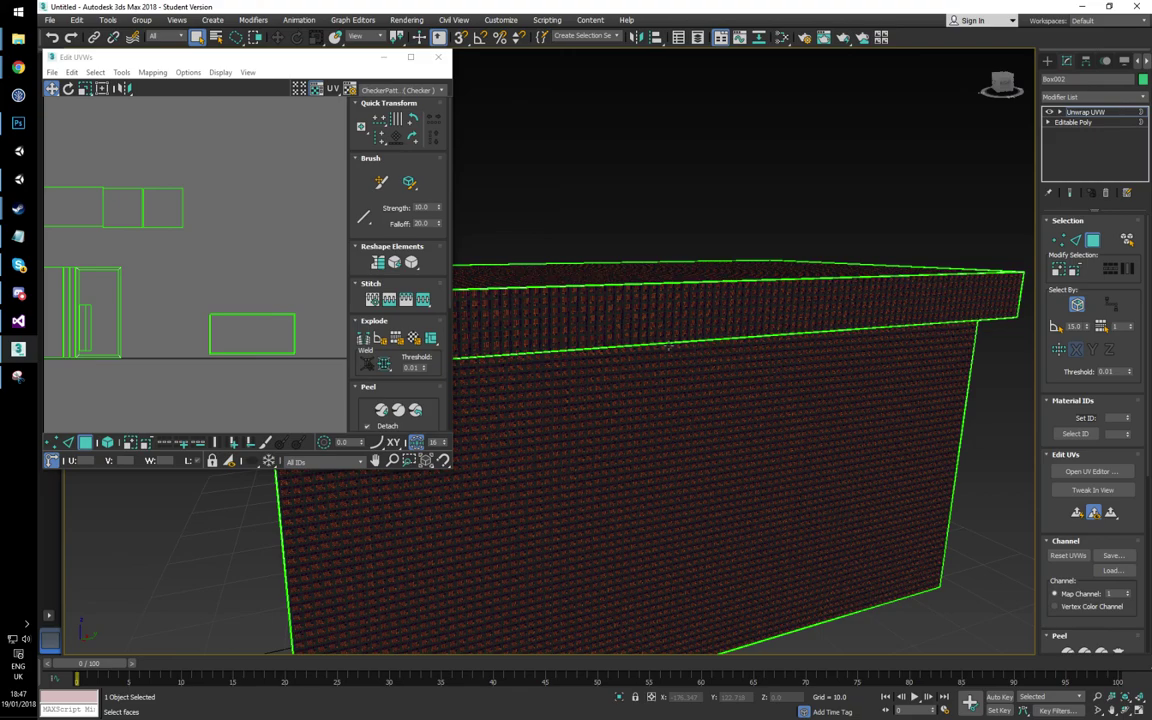
Step: Move the UV strip of one long tabletop rim above the stacked base islands, rotate it 90 degrees and check its edges
middle_click_drag(672, 322, 645, 321, "alt")
left_click(645, 321)
left_click_drag(72, 293, 275, 275)
left_click(413, 120)
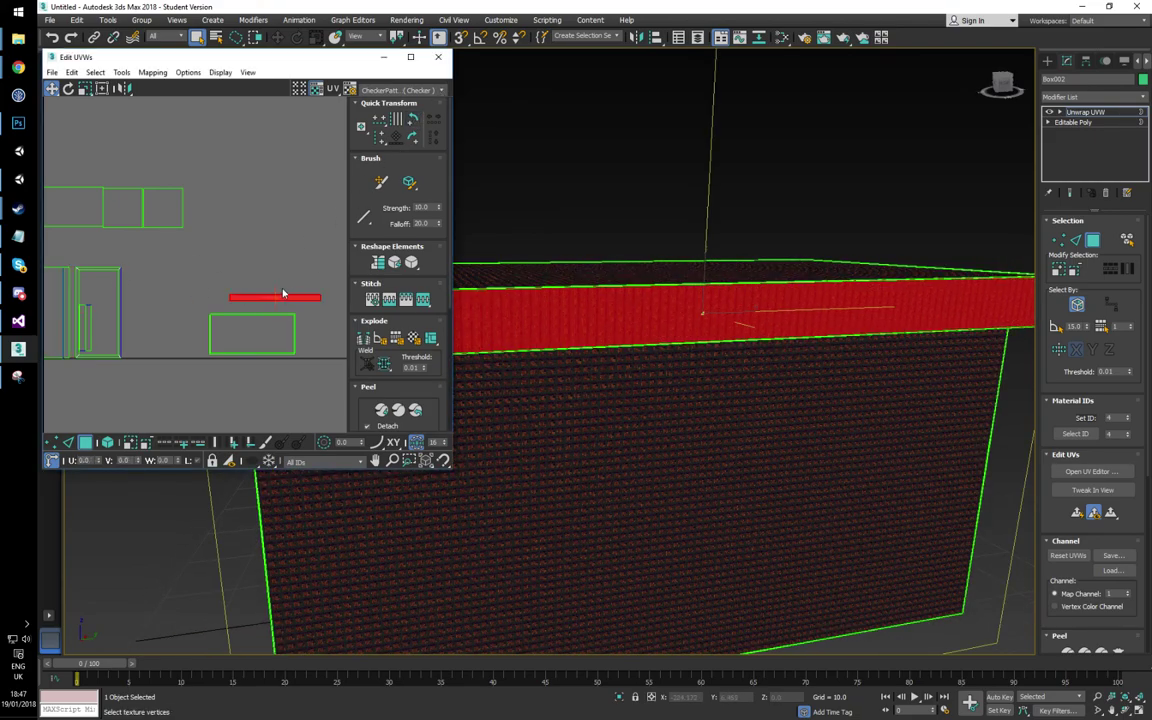
key("1")
left_click(281, 300)
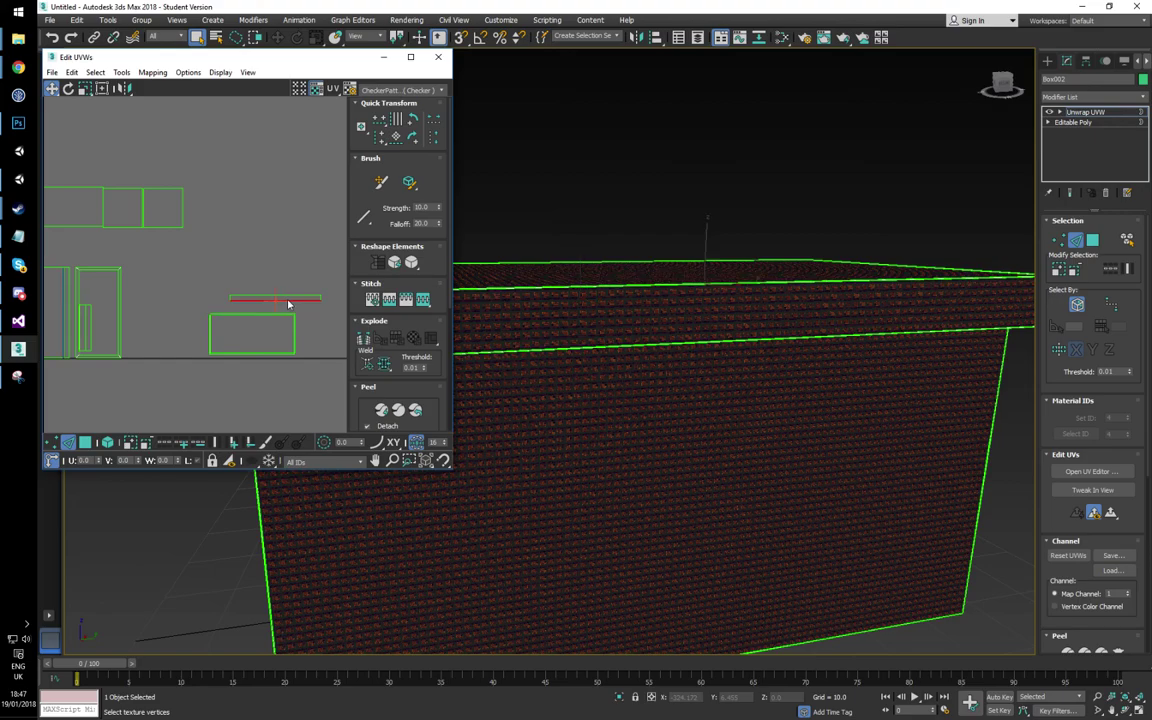
left_click_drag(299, 286, 313, 306)
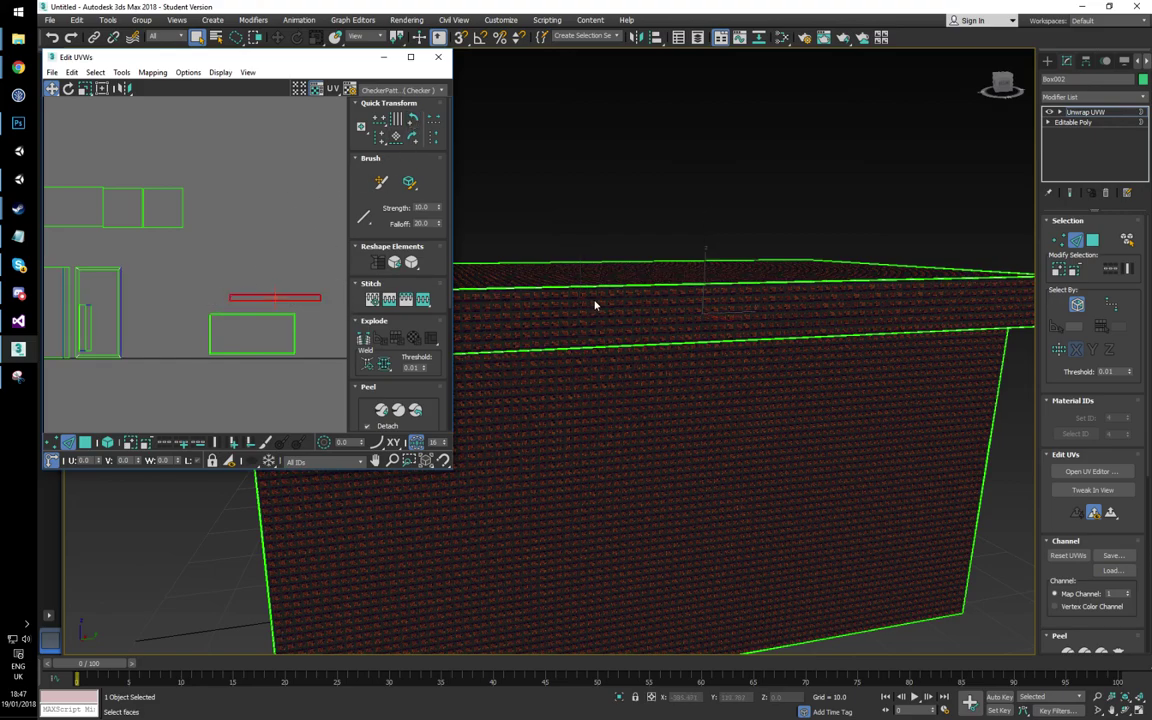
Step: Place the opposite long rim's UV strip above the first strip, rotate it 90 degrees and check its edges on the model
middle_click_drag(595, 305, 592, 362, "alt")
key("3")
scroll(712, 344, "down", 5)
left_click(700, 340, "ctrl")
left_click(66, 284)
left_click_drag(67, 284, 281, 254)
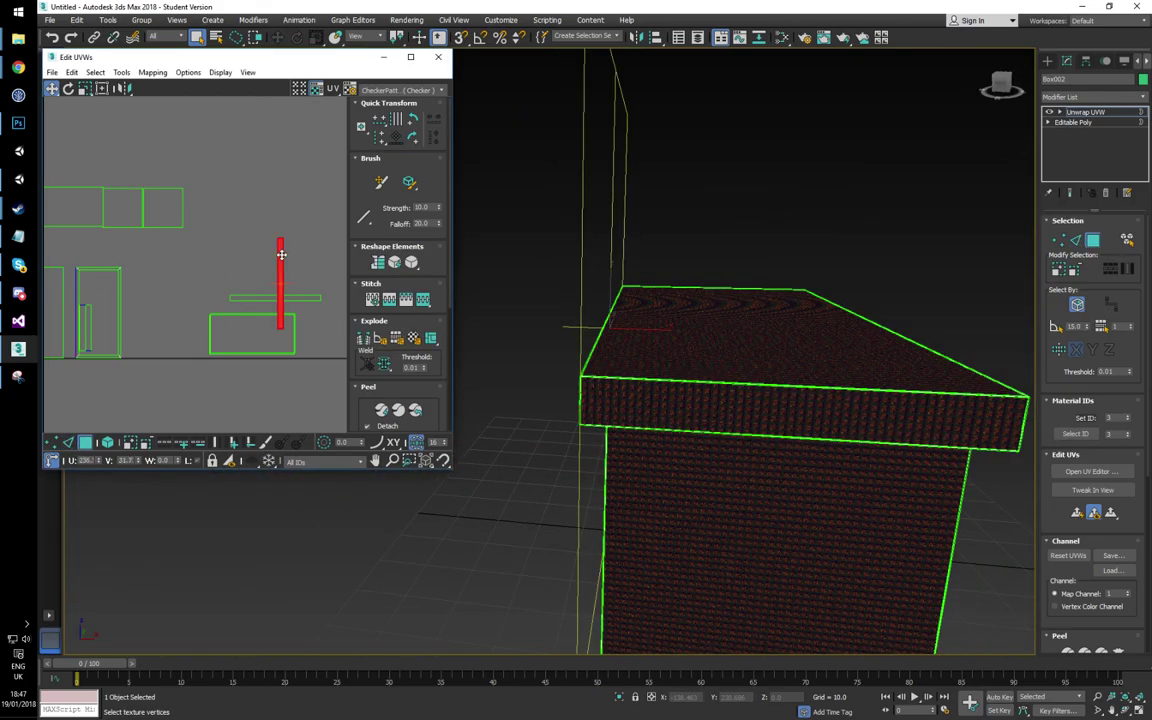
left_click(418, 121)
middle_click_drag(330, 298, 311, 285)
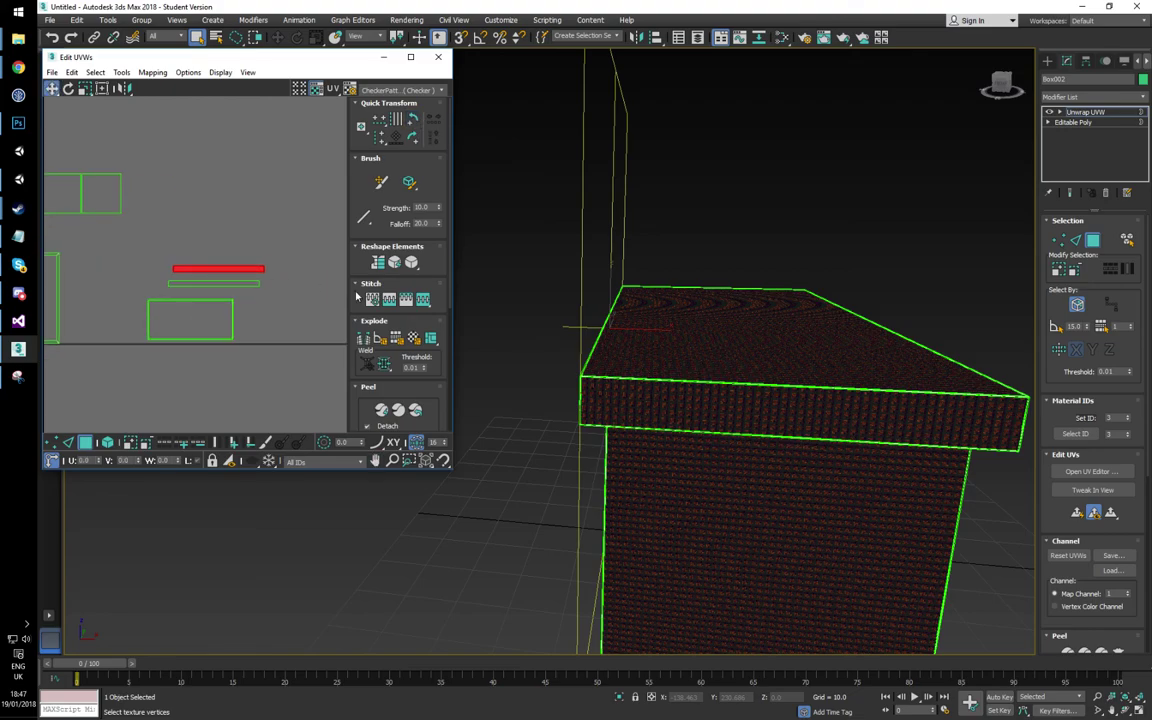
scroll(278, 283, "up", 2)
key("2")
left_click(200, 261)
middle_click_drag(792, 312, 738, 318, "alt")
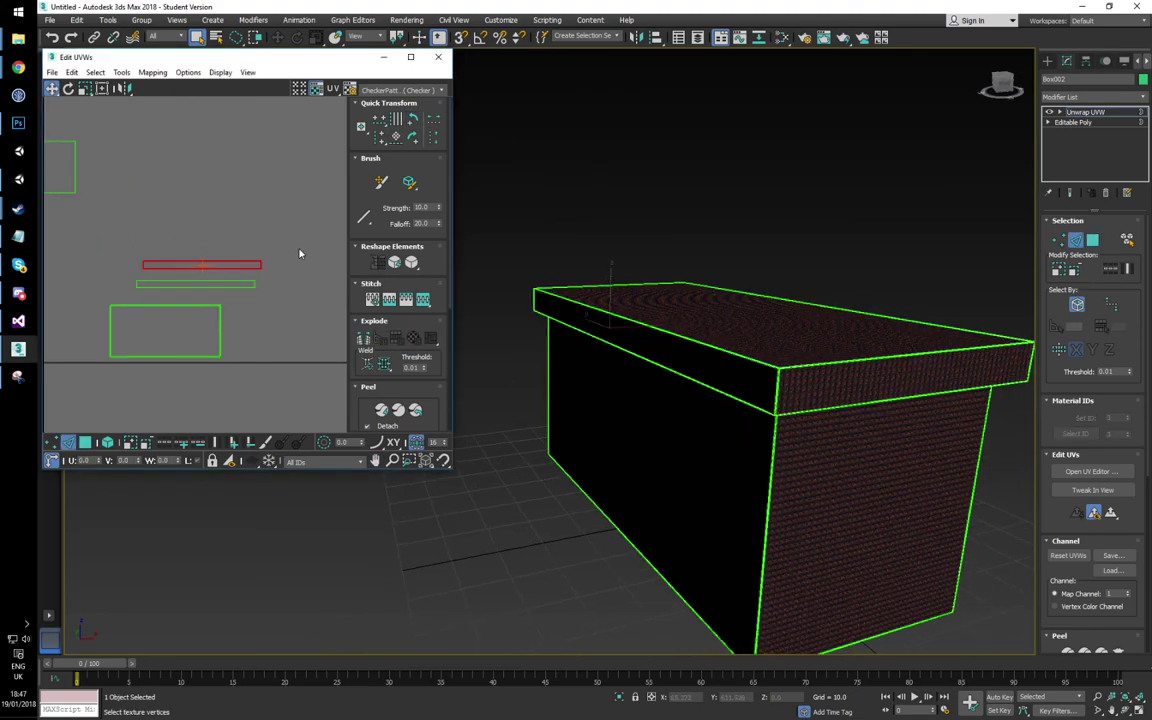
Step: Stack the two long rim strips on each other and move the pair down onto the upper edge of the base islands
left_click(227, 263)
left_click_drag(220, 264, 214, 284)
left_click_drag(105, 265, 271, 301)
left_click_drag(236, 284, 205, 297)
middle_click_drag(137, 295, 278, 290)
scroll(208, 303, "down", 2)
middle_click_drag(298, 307, 268, 284)
Step: Center the stacked rim strips horizontally over the base islands
middle_click_drag(1020, 320, 580, 289)
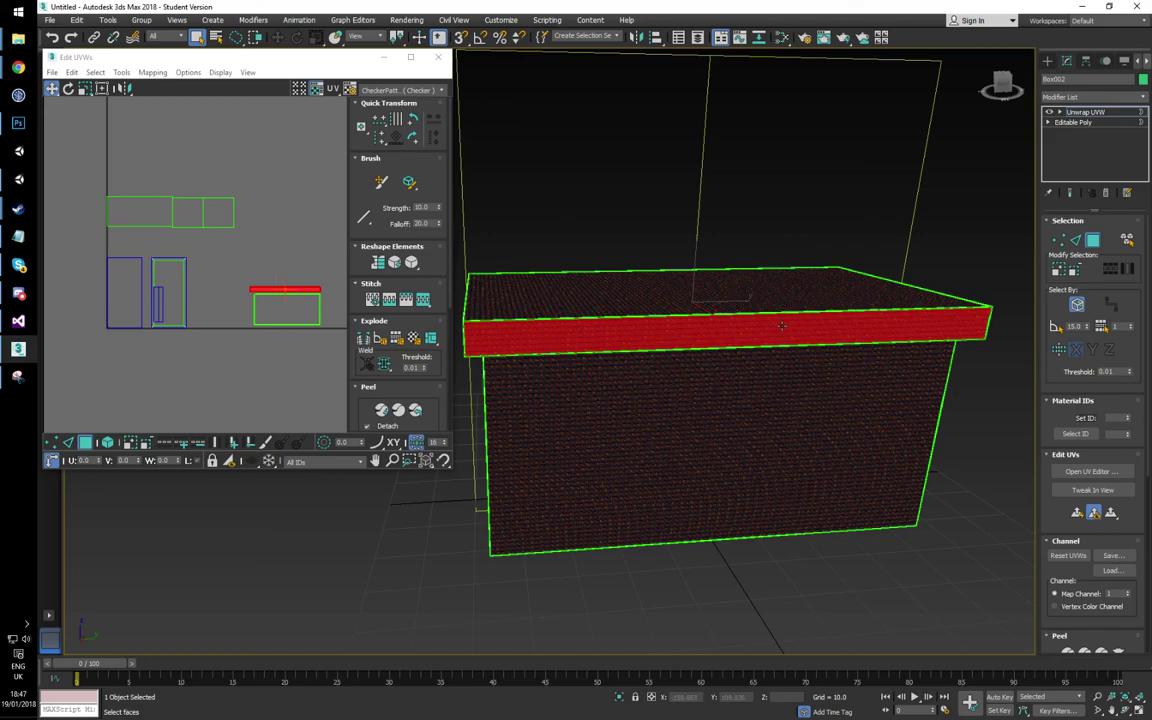
scroll(261, 300, "up", 1)
middle_click_drag(261, 300, 139, 288)
scroll(146, 276, "up", 2)
left_click_drag(67, 250, 250, 272)
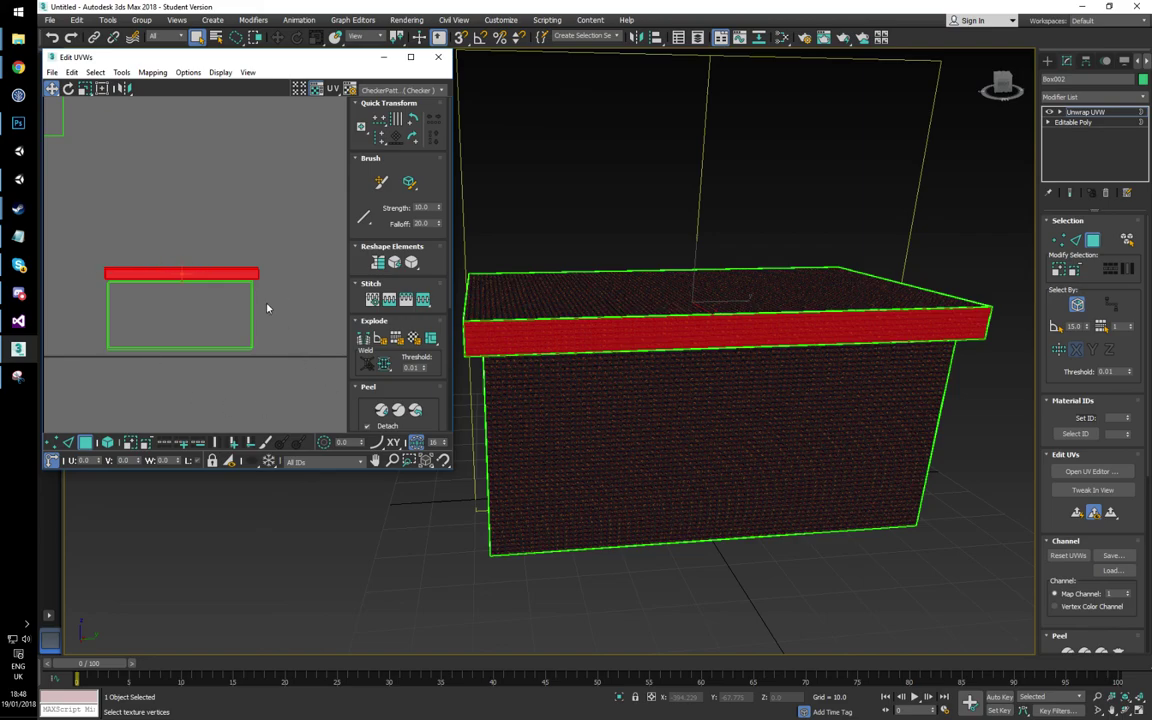
Step: Move the tabletop's UV island out of the flattened layout, rotate it 90 degrees and place it directly above the rim strips
left_click(634, 292)
scroll(160, 281, "down", 2)
middle_click_drag(88, 224, 221, 270)
left_click_drag(114, 300, 321, 259)
middle_click_drag(280, 263, 178, 261)
left_click(412, 119)
left_click_drag(208, 266, 211, 274)
middle_click_drag(281, 305, 247, 302)
Step: Compare the stacked tabletop, rim and base islands with the texture layout in Photoshop and return to 3ds Max
left_click(18, 122)
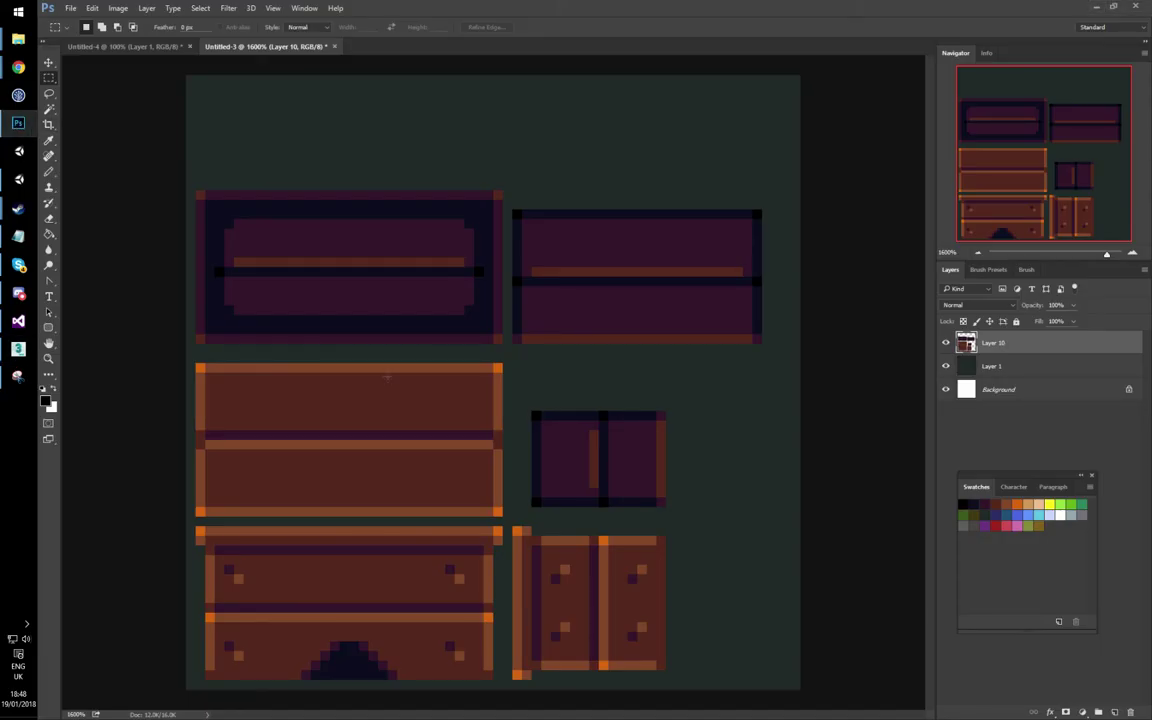
key("alt+Tab")
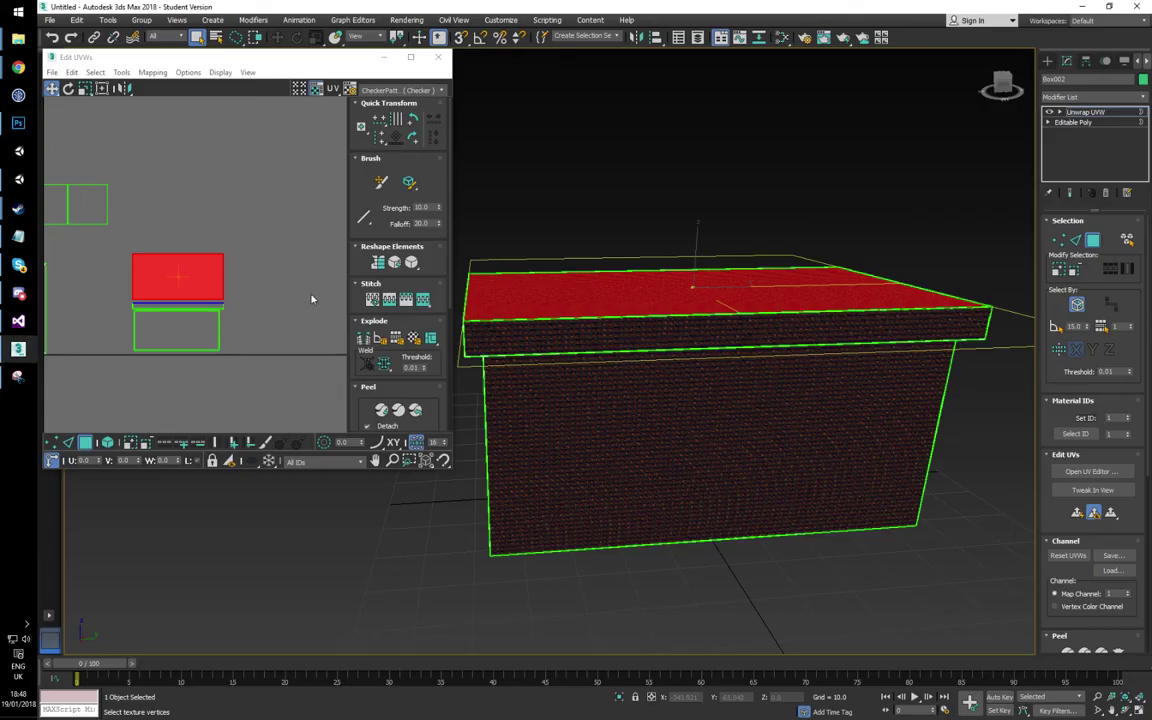
key("alt+Tab")
key("alt+Tab")
left_click(209, 315, "ctrl")
middle_click_drag(112, 305, 173, 301)
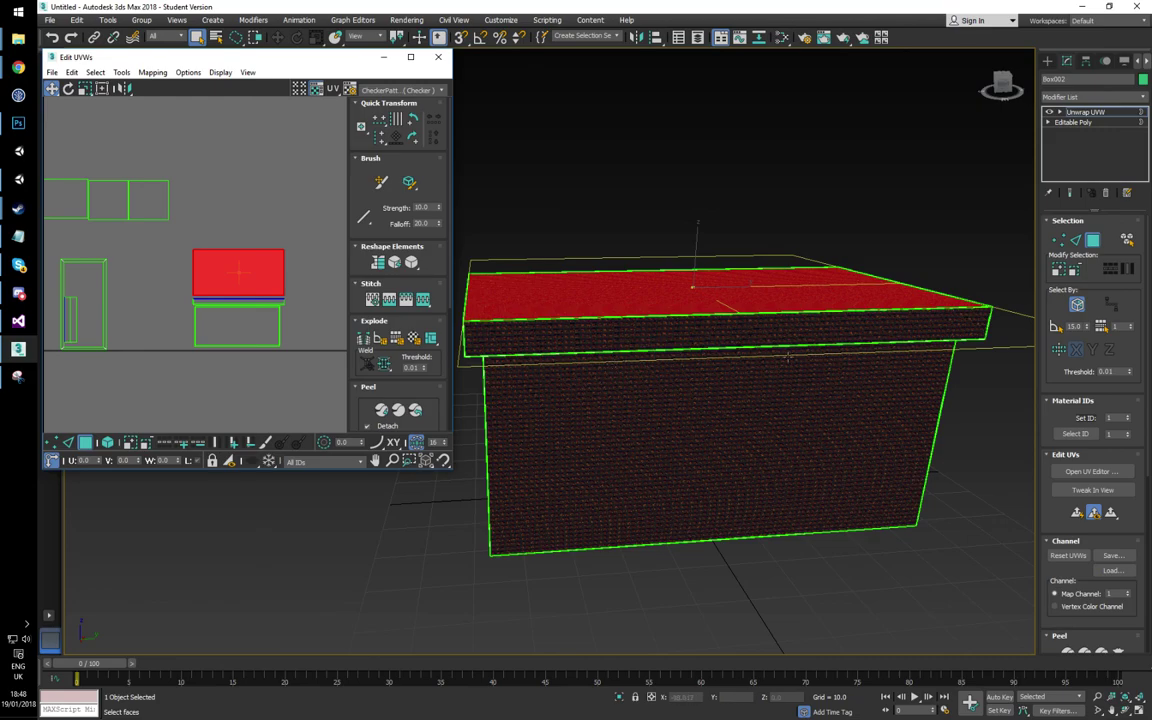
Step: Move the UV strips of the two short tabletop rims beside the stacked islands and check a long edge of one strip
middle_click_drag(788, 356, 792, 381, "alt")
left_click(792, 382)
left_click_drag(67, 312, 302, 326)
left_click(67, 290)
left_click_drag(67, 290, 318, 327)
middle_click_drag(318, 327, 283, 311)
scroll(284, 310, "up", 3)
key("2")
left_click(243, 297)
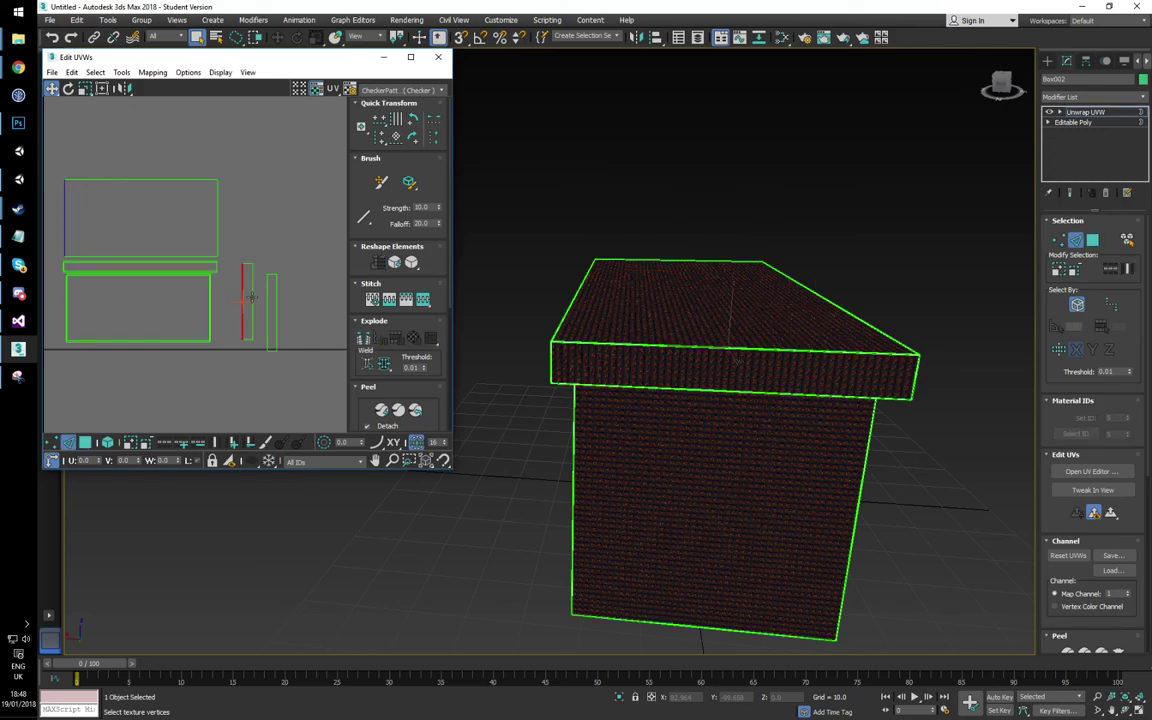
Step: Compare the long edges of the two short-rim UV strips and stack one strip onto the other
middle_click_drag(805, 396, 684, 346, "alt")
left_click(267, 303)
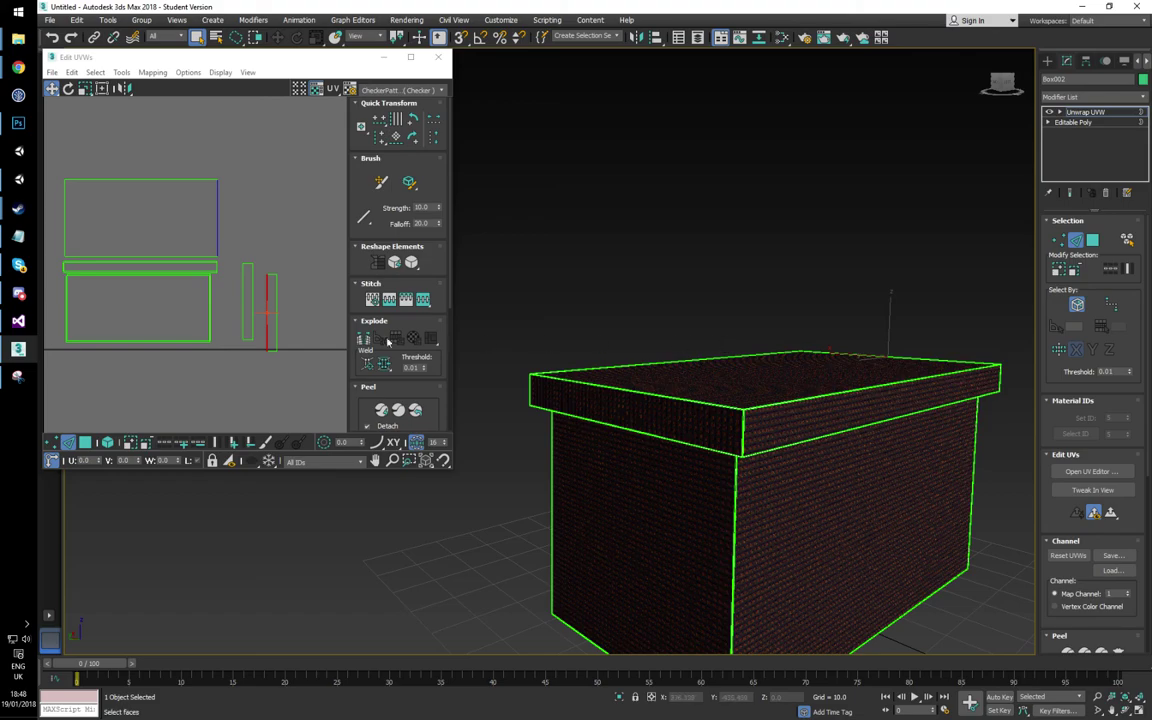
left_click_drag(283, 260, 265, 380)
left_click(266, 341)
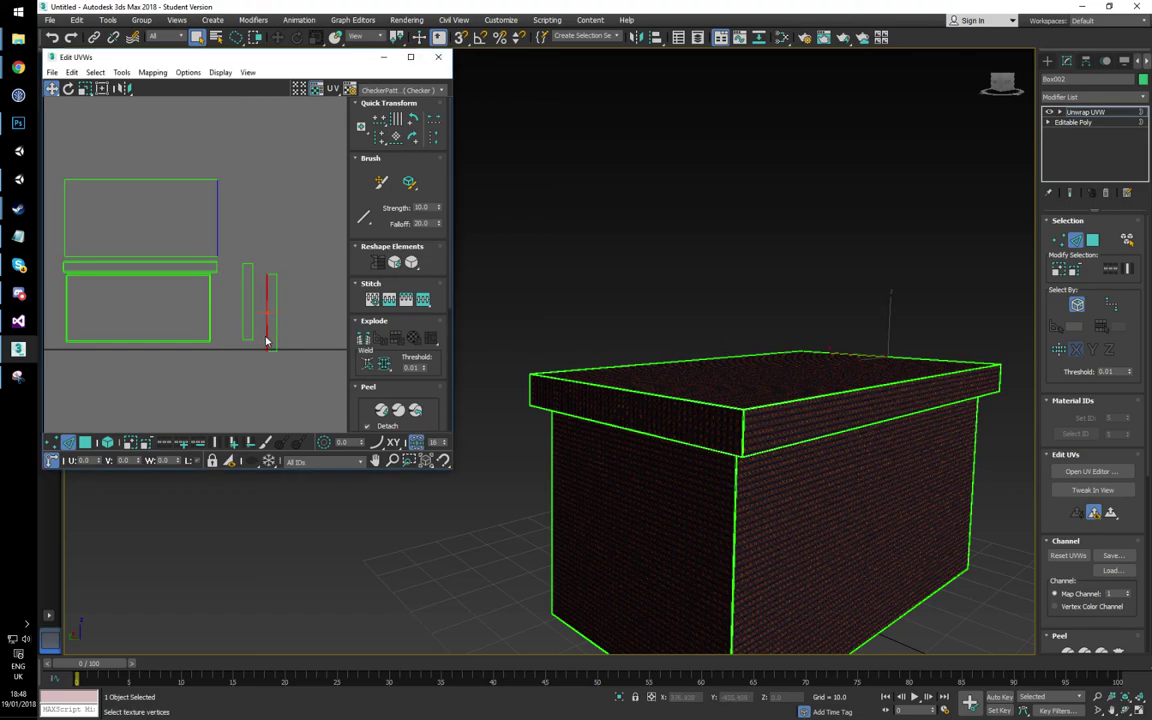
key("3")
left_click_drag(268, 338, 246, 325)
Step: Move the stacked short-rim strips directly beside the stacked tabletop, rim and base islands
left_click_drag(231, 258, 235, 317)
left_click(205, 318, "ctrl")
middle_click_drag(205, 318, 273, 322)
scroll(273, 322, "down", 3)
key("ctrl+z")
middle_click_drag(186, 311, 219, 332)
Step: Select the UV islands of the base's two short sides and move them out of the flattened layout
left_click(707, 525)
middle_click_drag(707, 525, 552, 400, "alt")
left_click(549, 403)
left_click_drag(244, 179, 133, 236)
left_click_drag(184, 220, 374, 254)
middle_click_drag(299, 254, 105, 239)
left_click_drag(135, 228, 251, 284)
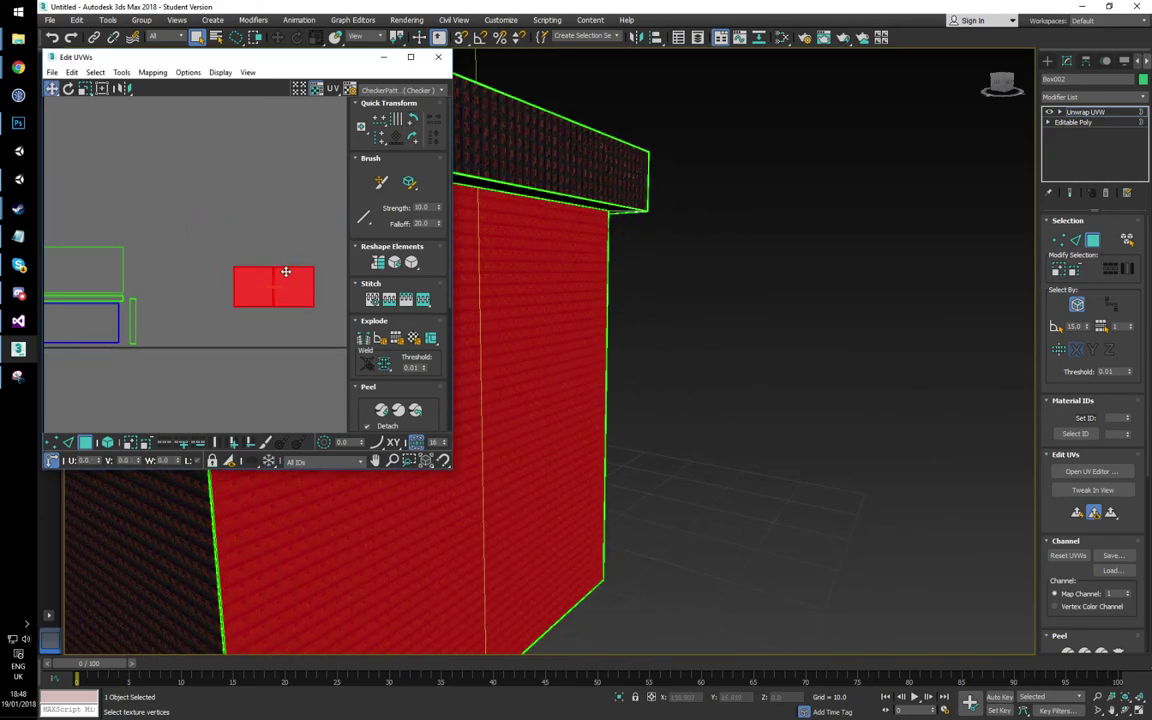
Step: Rotate the two short-side islands of the base 90 degrees and bring them near the short-rim strips
left_click(411, 121)
middle_click_drag(264, 236, 305, 231)
left_click_drag(316, 255, 237, 291)
left_click(192, 254)
key("ctrl+z")
Step: Check the edges of the two short-side islands, stack them on each other and place them beside the short-rim strips
key("2")
left_click(225, 327)
left_click(223, 322)
middle_click_drag(502, 247, 631, 306)
scroll(656, 303, "up", 4)
scroll(650, 303, "down", 10)
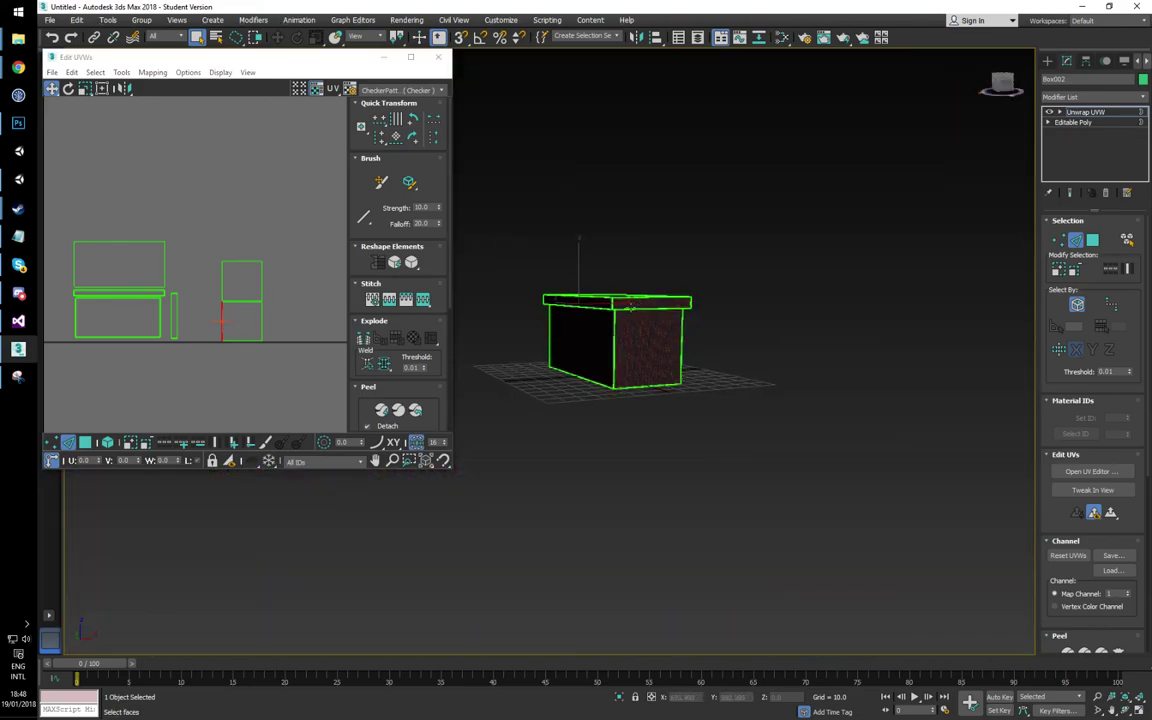
left_click(222, 279)
key("3")
left_click_drag(208, 242, 270, 352)
left_click_drag(250, 323, 210, 319)
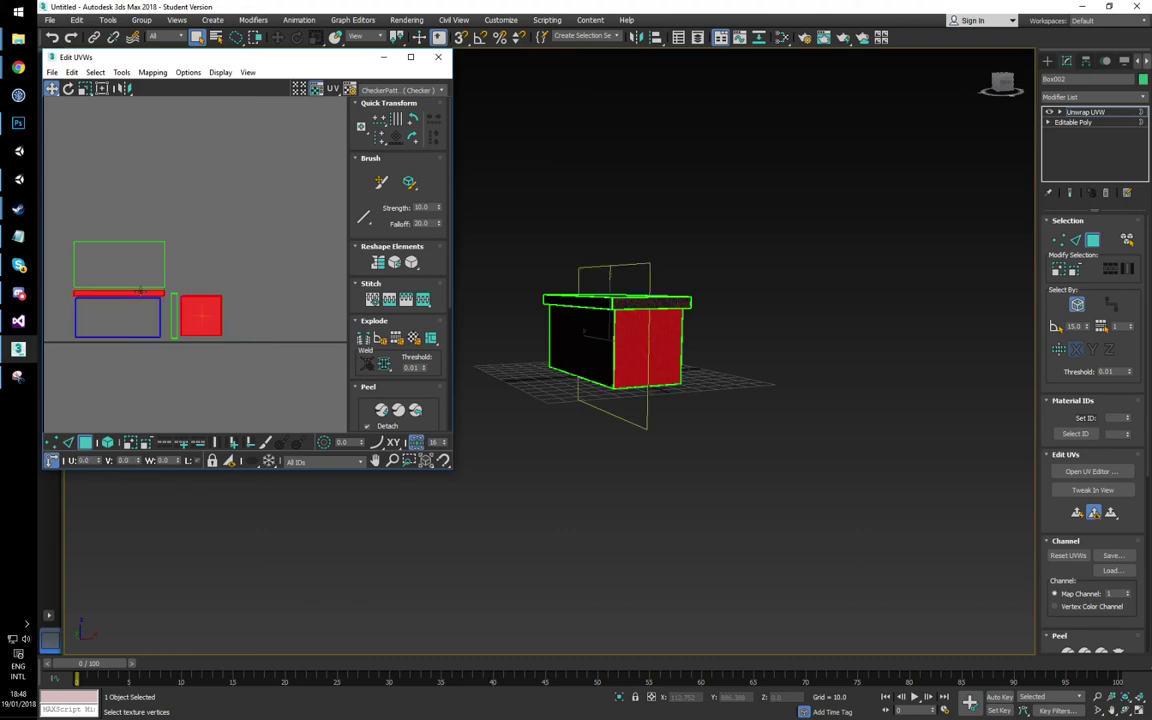
Step: Rotate the UV island of the tabletop's underside frame 90 degrees and place it above the tabletop island
middle_click_drag(138, 293, 267, 310)
scroll(266, 311, "down", 1)
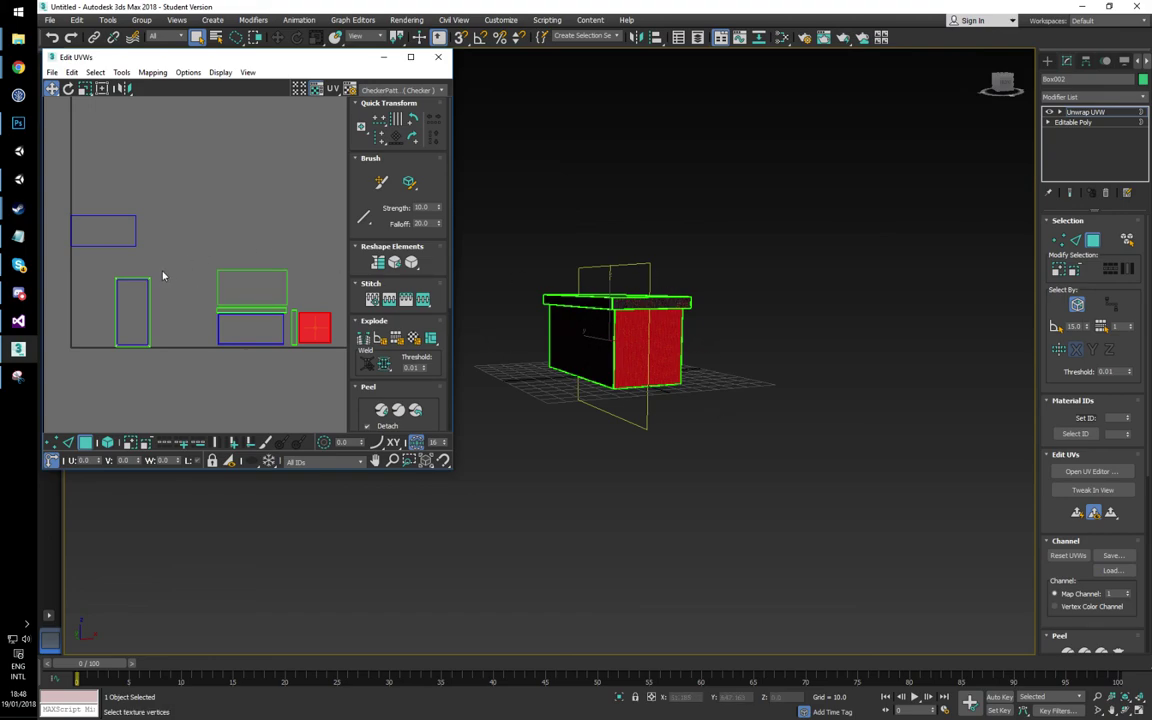
left_click(138, 327)
left_click(413, 121)
left_click_drag(168, 310, 281, 240)
Step: Move the UV island of the base's bottom face inside the underside frame island
middle_click_drag(620, 300, 542, 301, "alt")
left_click(122, 236)
left_click_drag(122, 236, 265, 250)
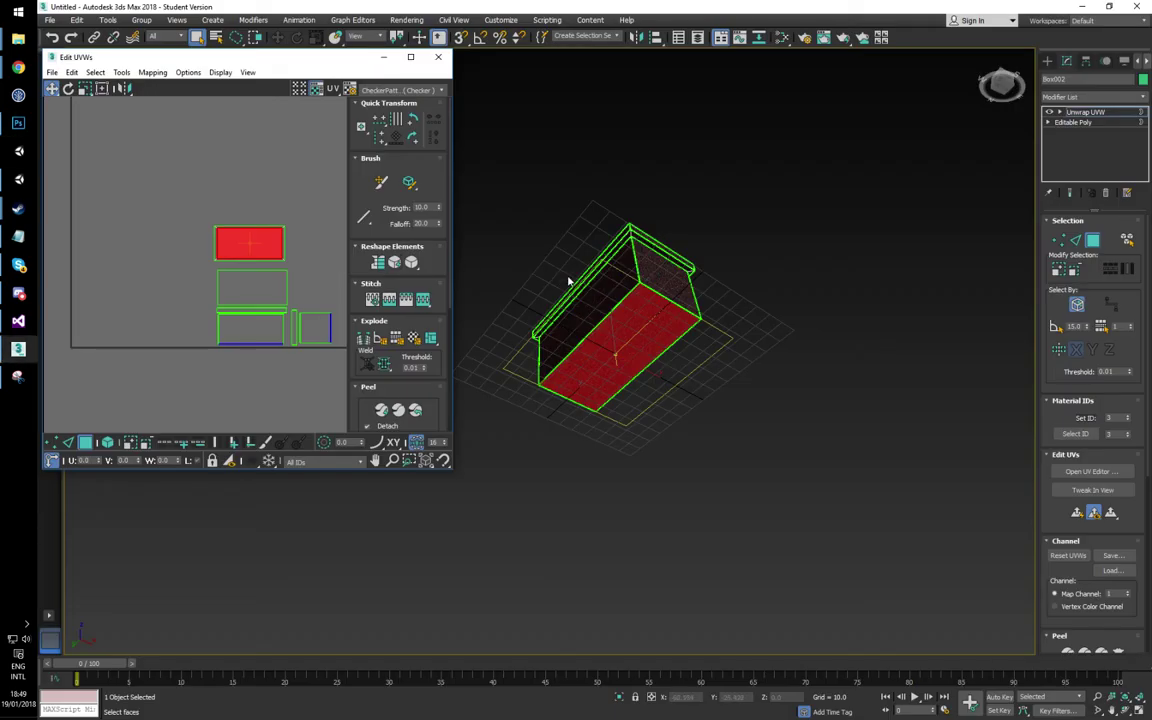
middle_click_drag(650, 300, 580, 300, "alt")
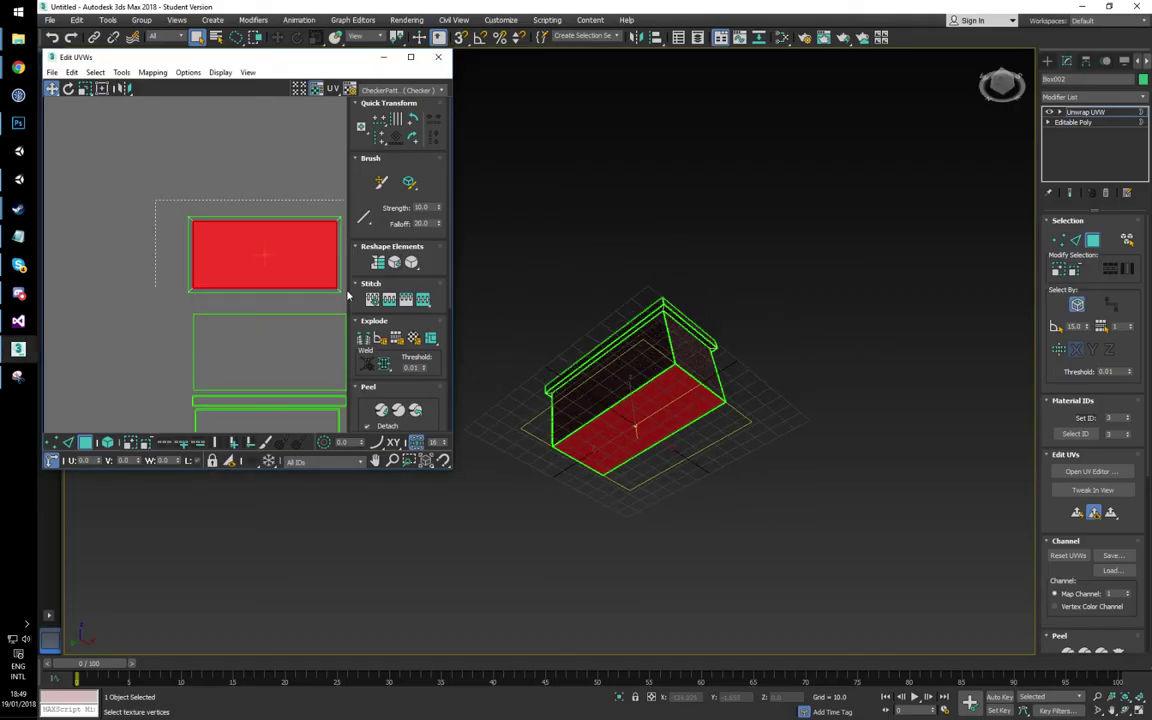
Step: Move the nested underside and bottom islands together to sit directly above the tabletop island
left_click(280, 260)
left_click_drag(280, 260, 286, 276)
middle_click_drag(286, 276, 185, 265)
scroll(188, 267, "down", 2)
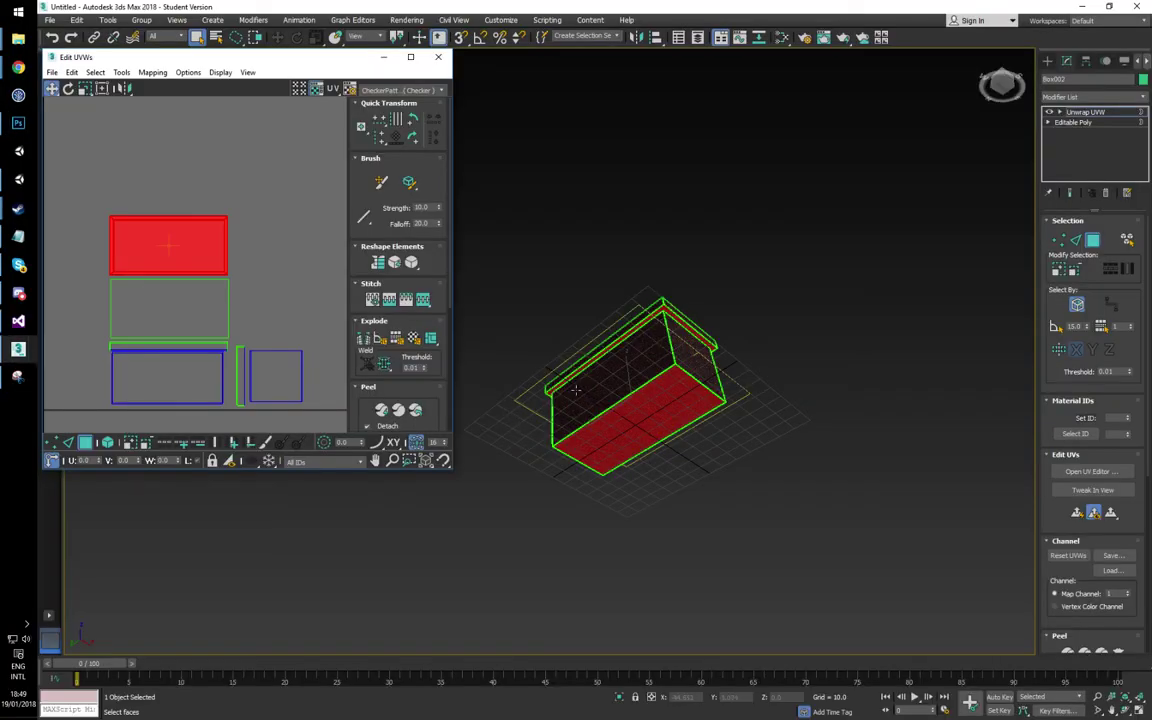
Step: Select all the arranged islands and move the whole layout over the UV origin
middle_click_drag(632, 380, 632, 432, "alt")
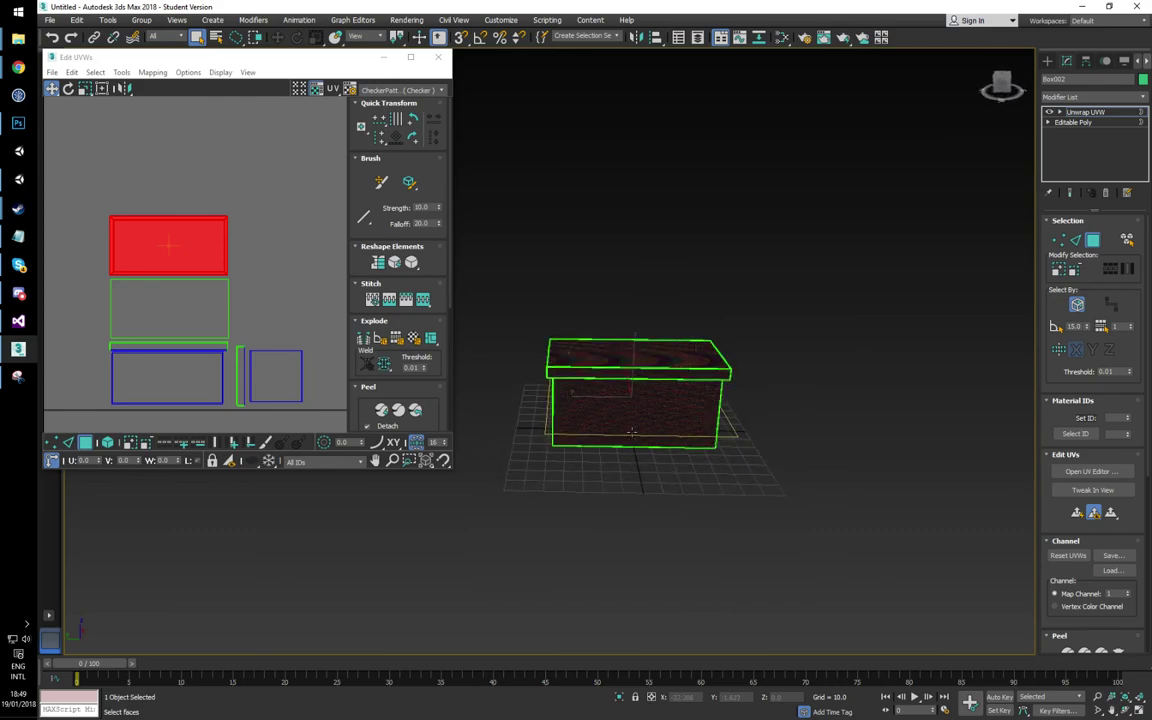
scroll(584, 366, "up", 5)
left_click_drag(81, 175, 310, 402)
scroll(206, 234, "down", 3)
middle_click_drag(206, 234, 288, 255)
left_click_drag(276, 282, 98, 316)
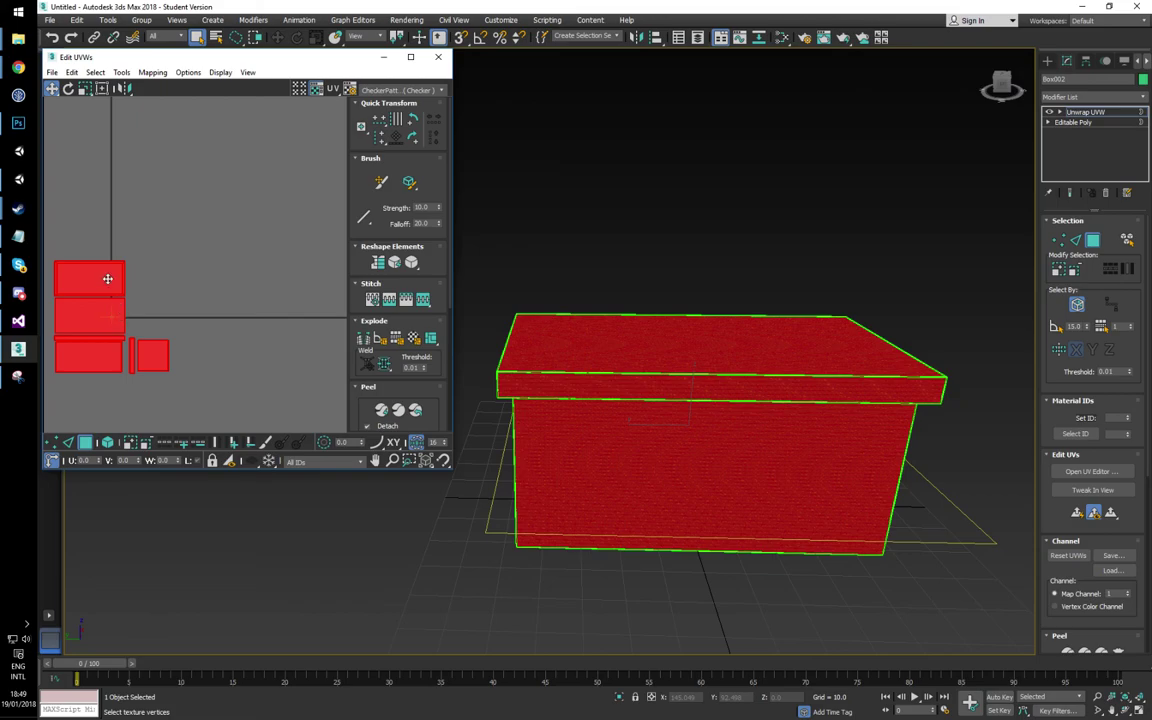
left_click(84, 90)
left_click_drag(113, 309, 133, 440)
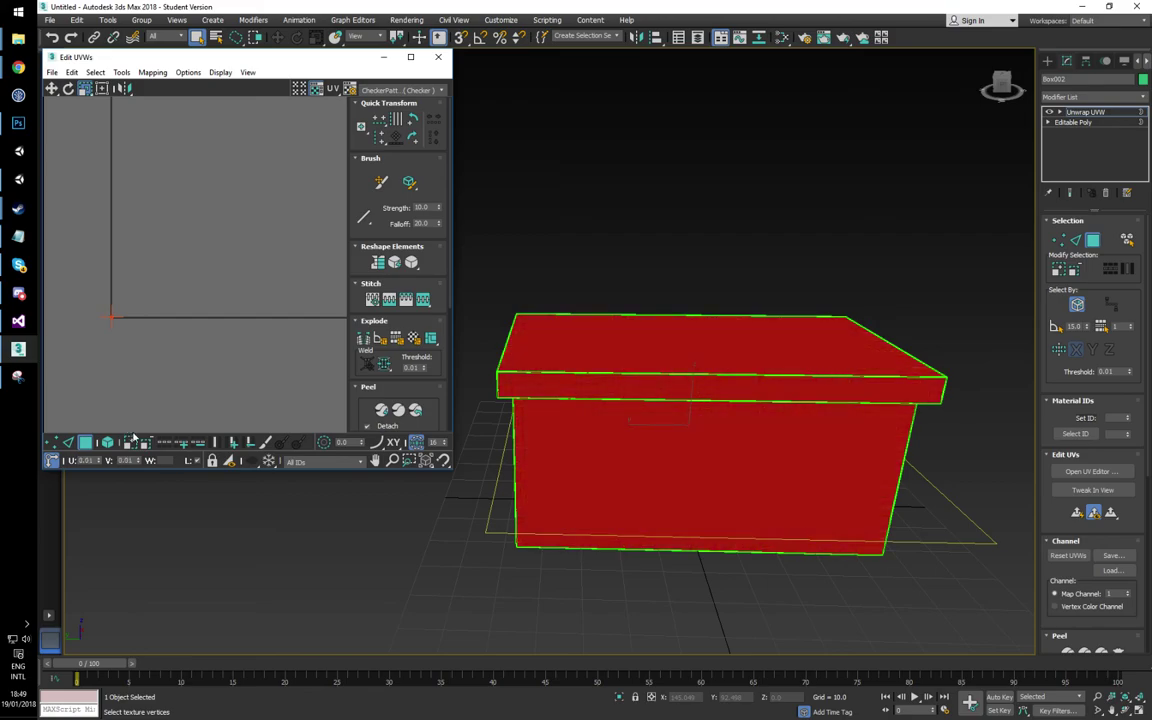
scroll(108, 320, "up", 10)
middle_click_drag(141, 342, 252, 285)
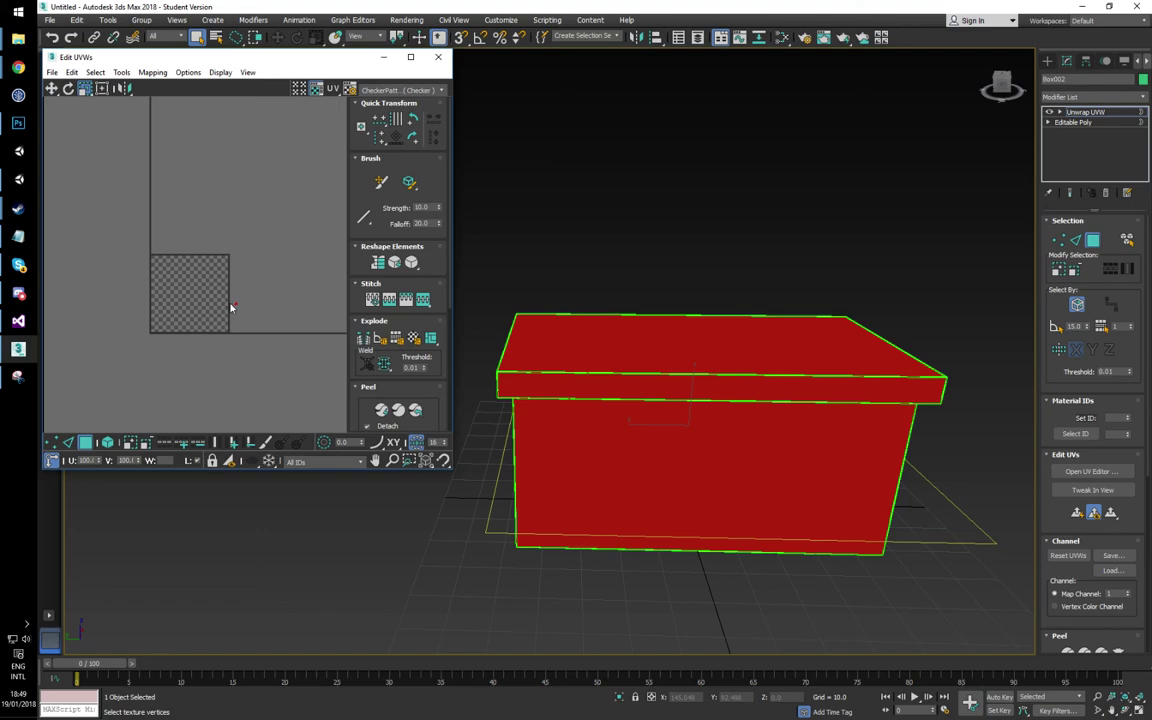
key("ctrl+z")
Step: Scale all the islands down together until they are close to the size of the texture tile
middle_click_drag(253, 310, 235, 292)
scroll(236, 289, "down", 7)
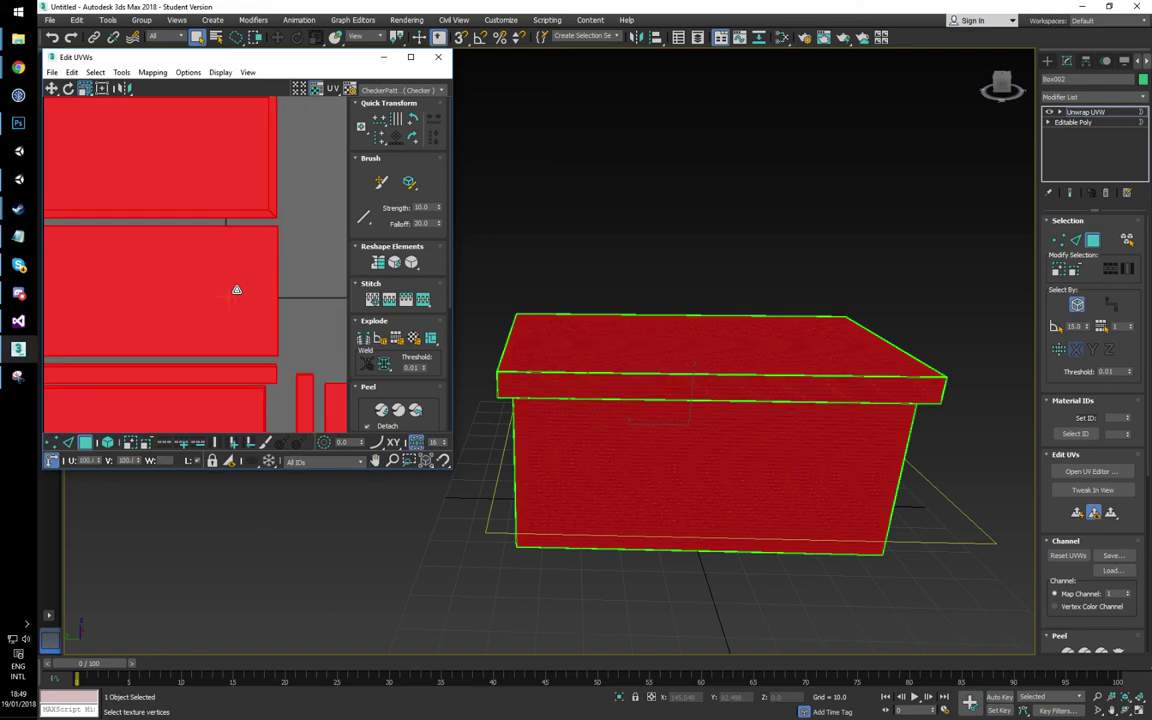
scroll(224, 297, "up", 4)
scroll(288, 262, "up", 2)
scroll(300, 330, "down", 8)
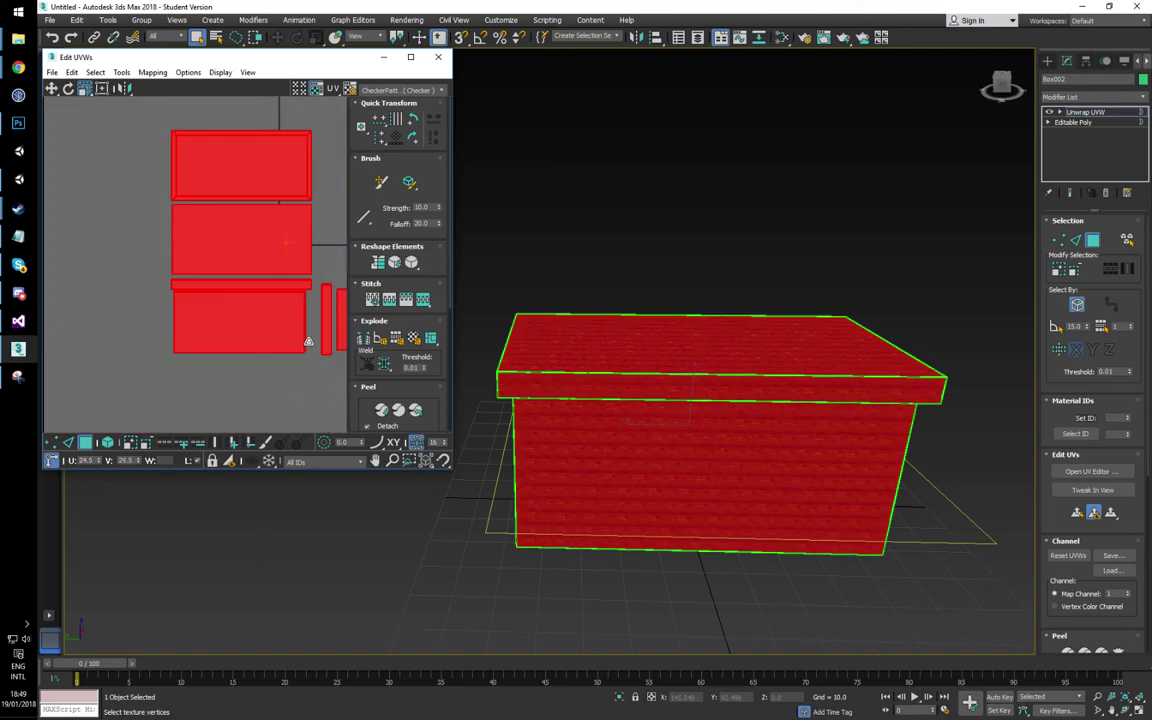
scroll(277, 271, "up", 8)
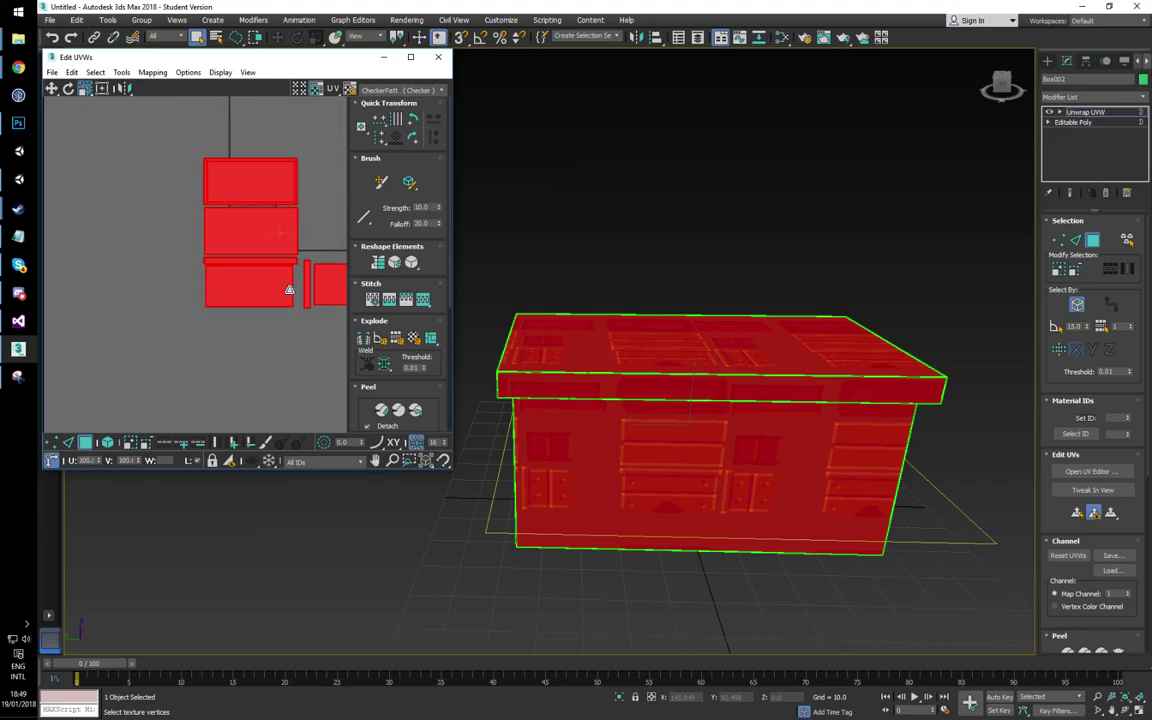
scroll(231, 208, "down", 8)
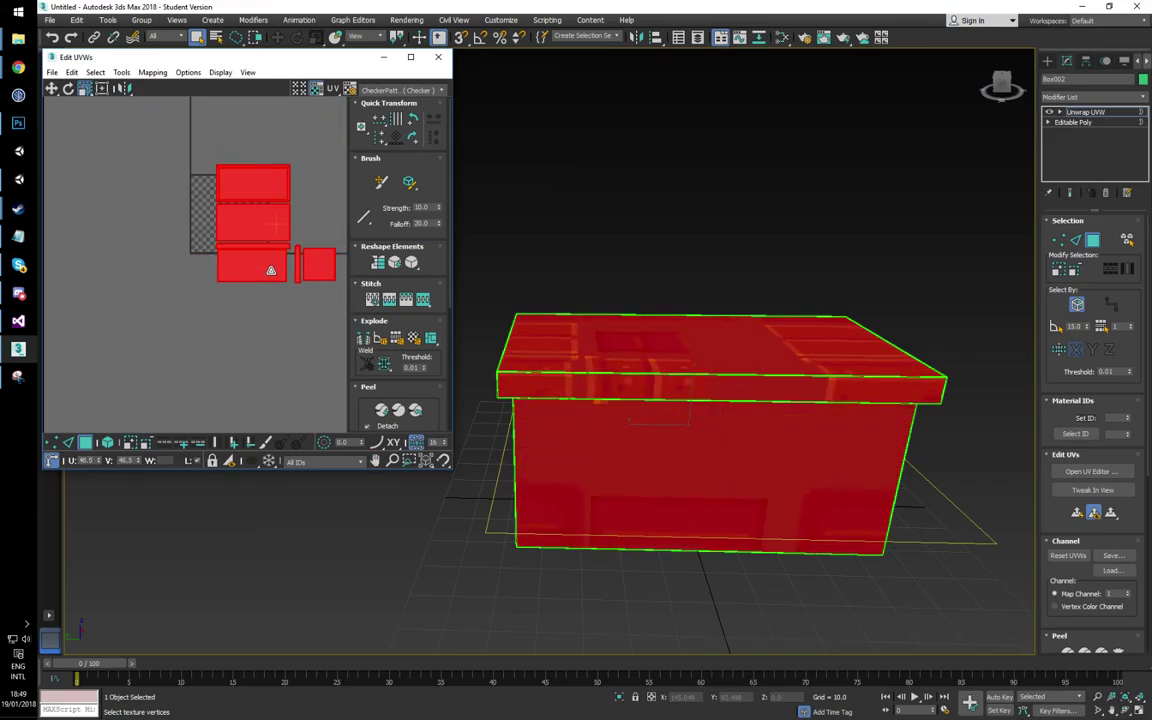
Step: Switch to Photoshop to check the full texture layout and return to 3ds Max
key("alt+Tab")
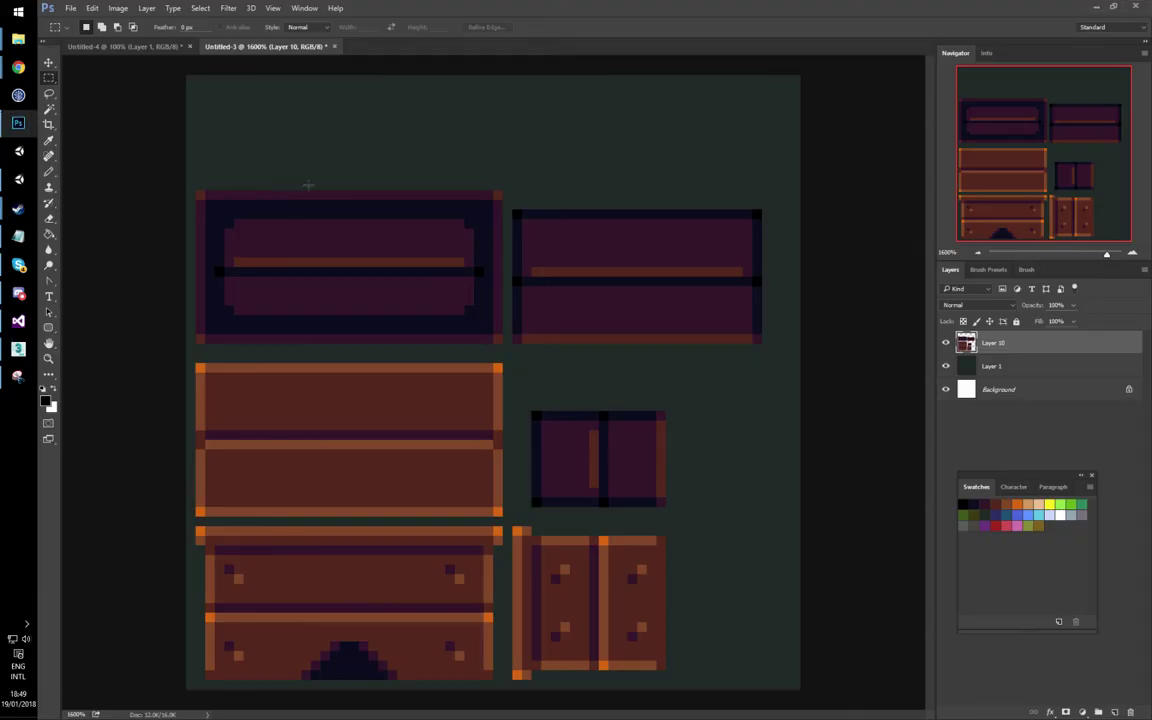
key("ctrl+minus")
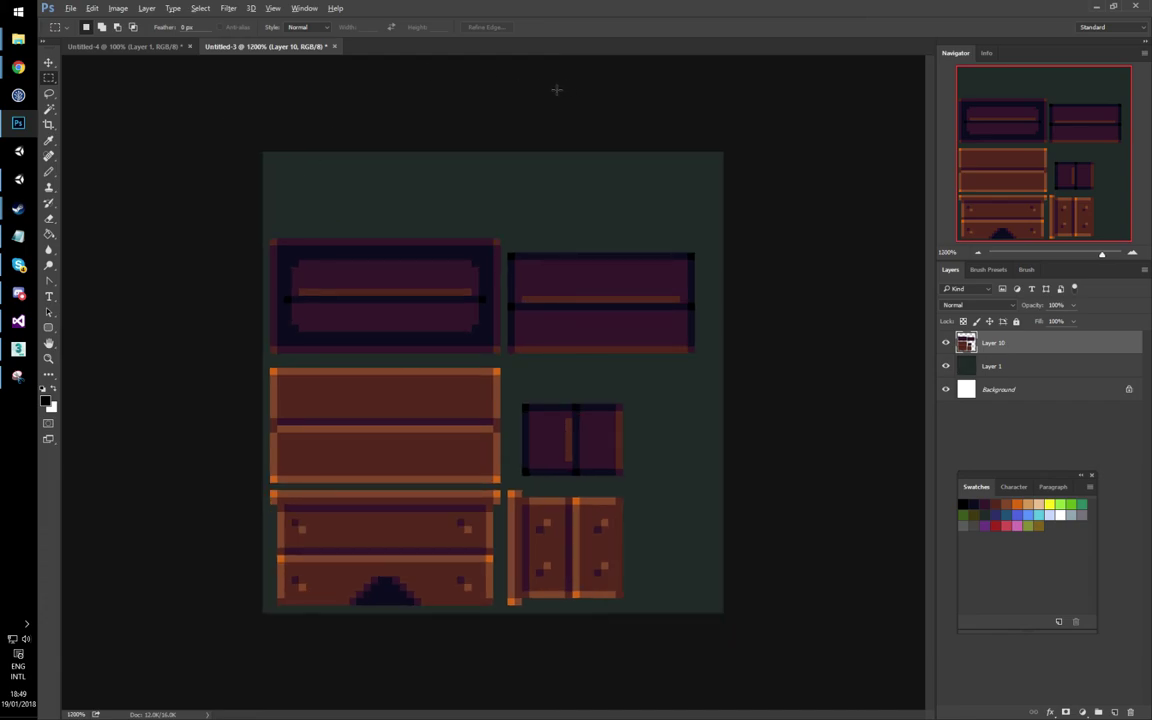
key("alt+Tab")
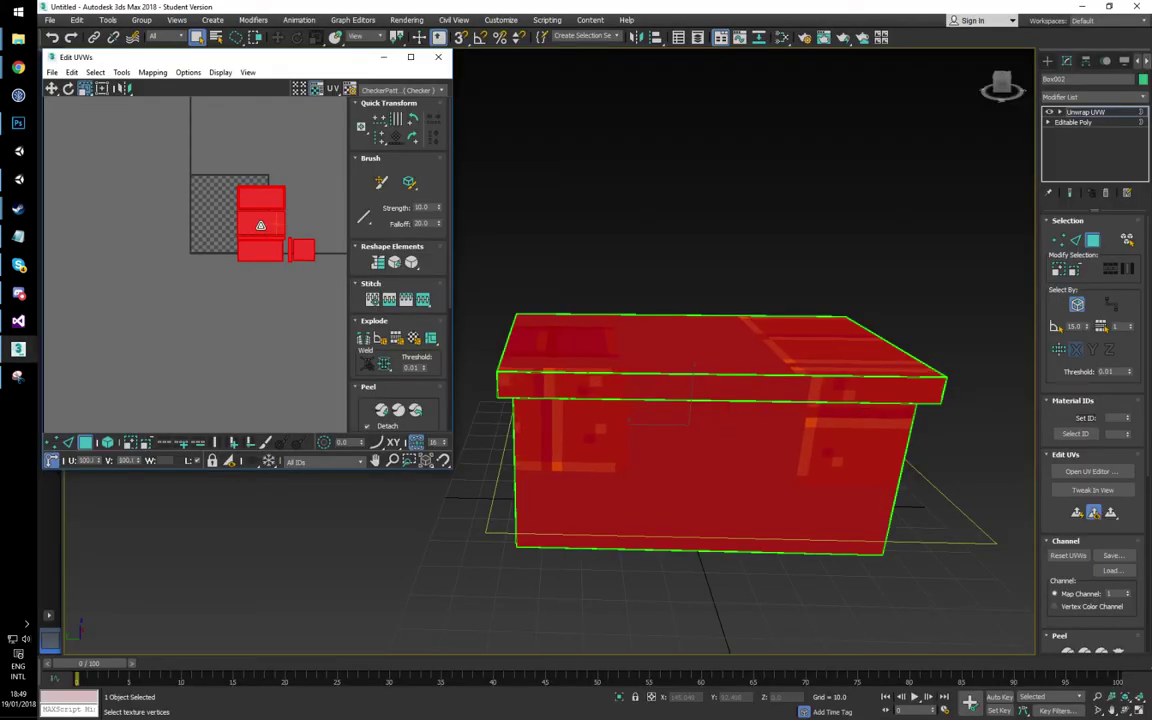
Step: Move all the islands inside the texture tile and scale them down further to fit within it
left_click(52, 88)
left_click_drag(257, 226, 215, 220)
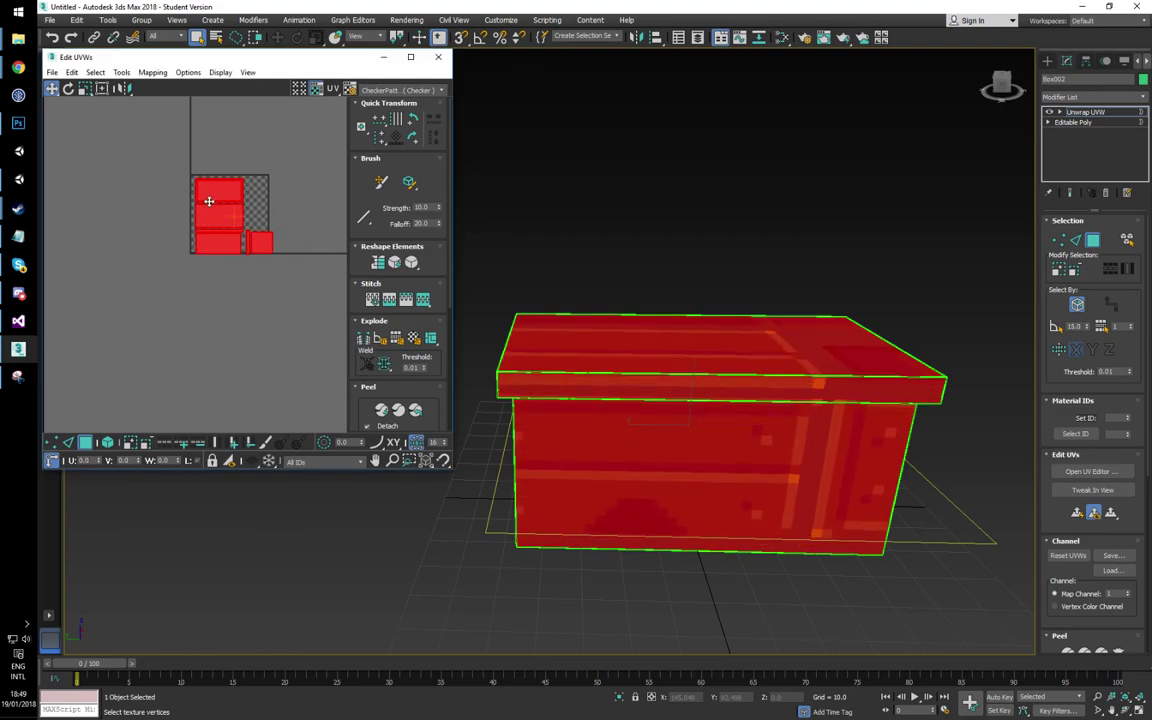
left_click(85, 88)
mouse_move(234, 226)
left_mouse_down()
mouse_move(243, 238)
mouse_move(220, 217)
left_mouse_up()
left_click(52, 88)
left_click(224, 214)
key("ctrl+a")
middle_click_drag(245, 229, 239, 255)
scroll(241, 241, "up", 5)
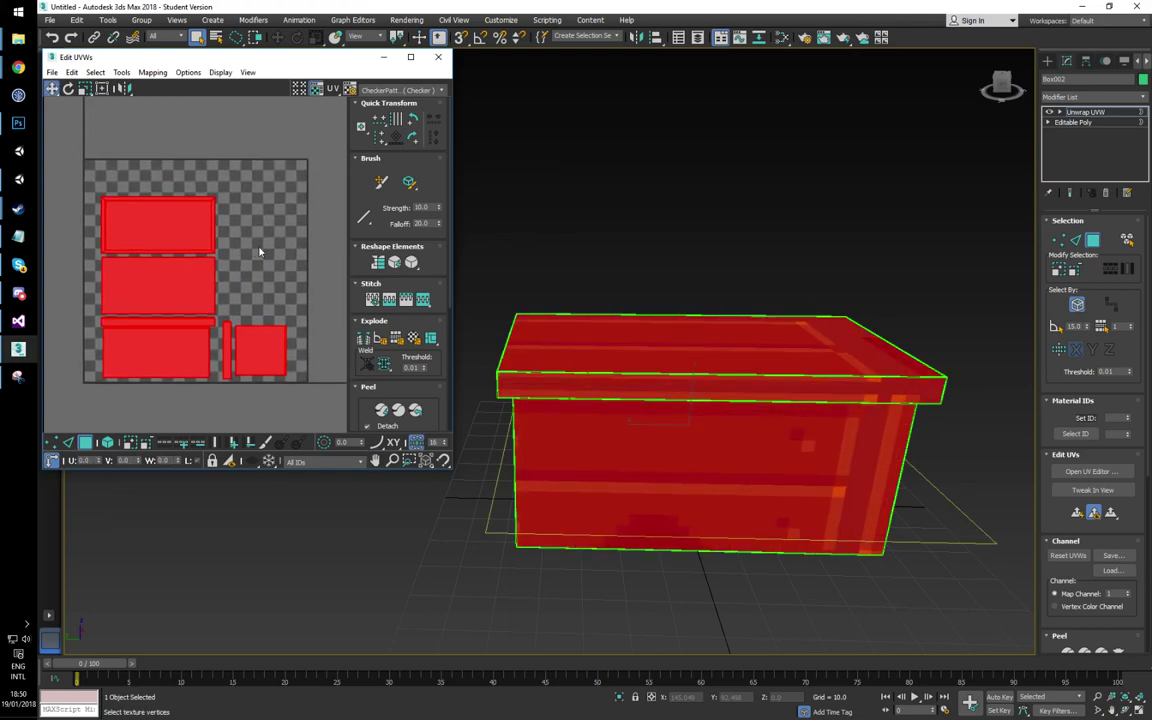
Step: Pick texture.png as the background texture of the UV editor in place of the checker pattern
left_click(259, 250)
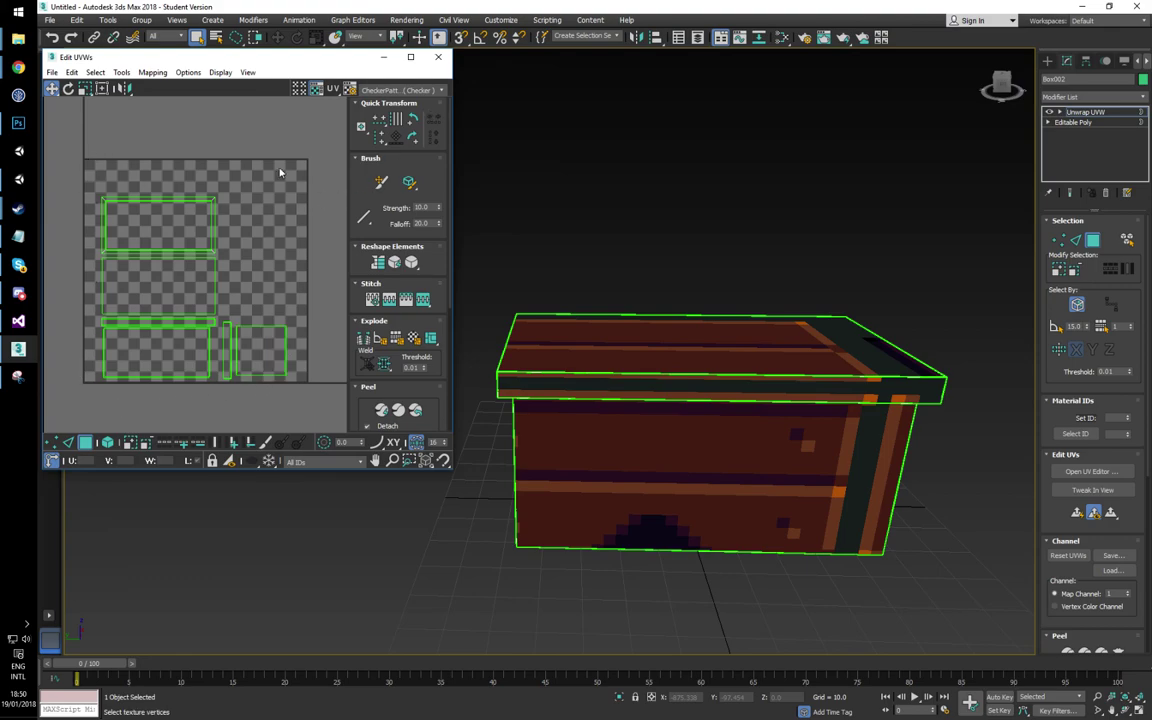
left_click(405, 89)
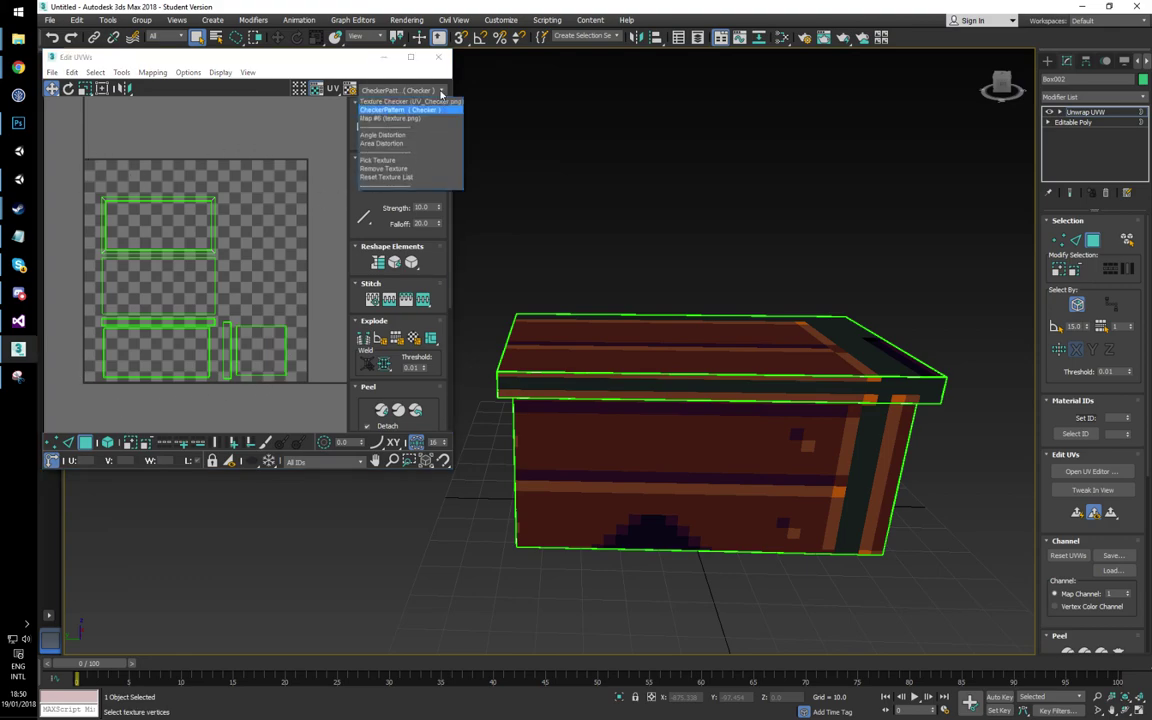
left_click(397, 164)
double_click(495, 230)
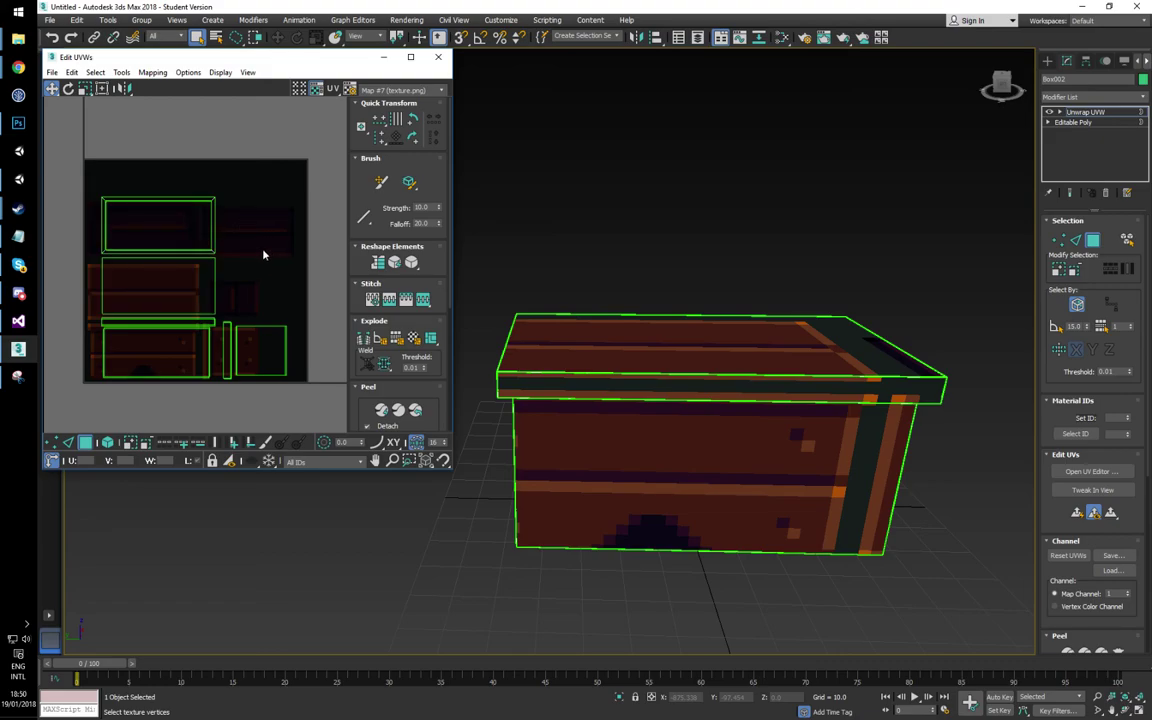
left_click(443, 461)
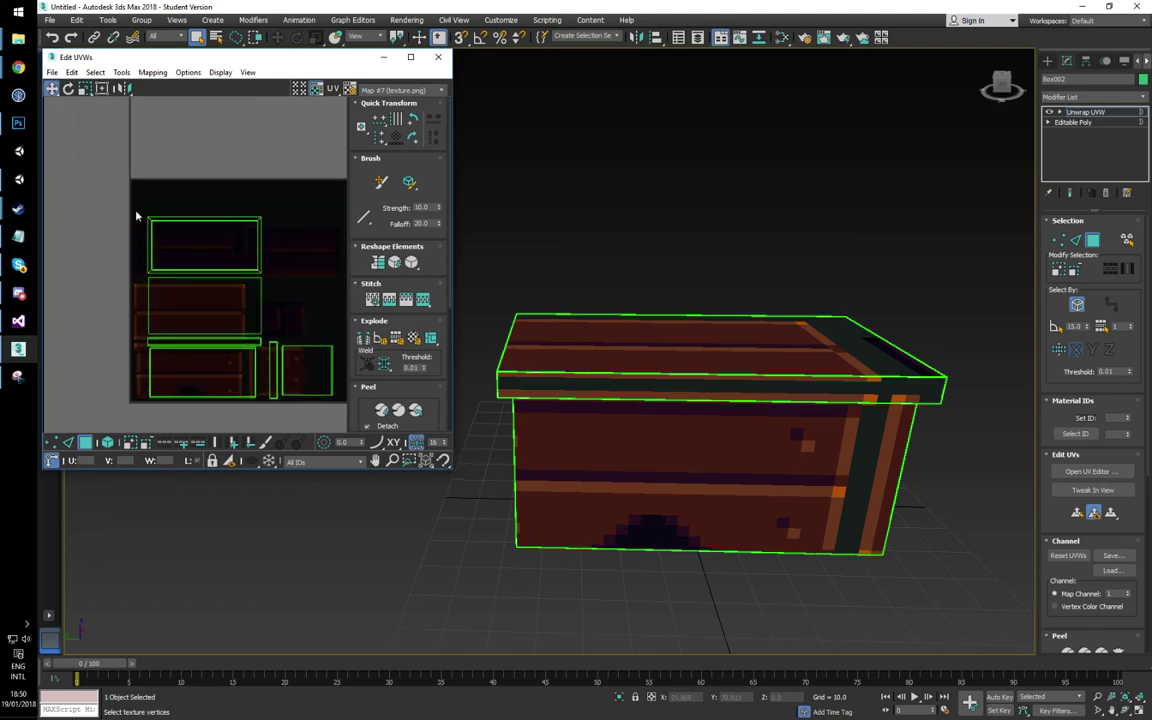
left_click_drag(123, 195, 193, 243)
scroll(231, 226, "up", 6)
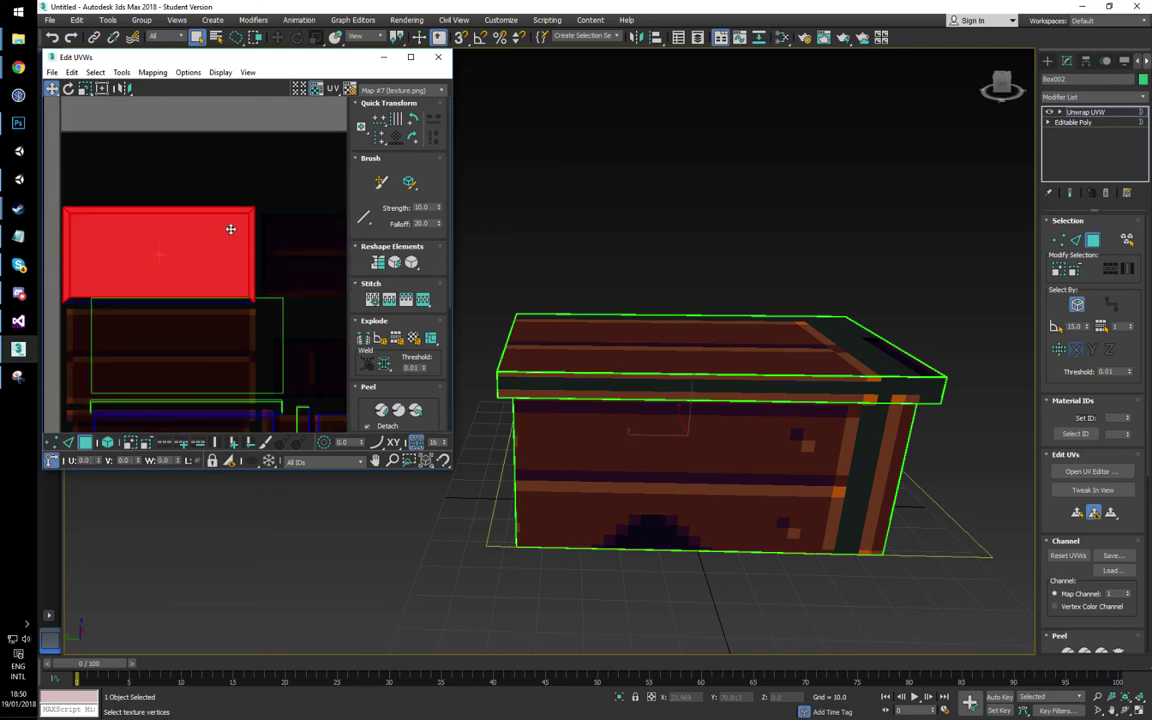
left_click_drag(251, 213, 250, 206)
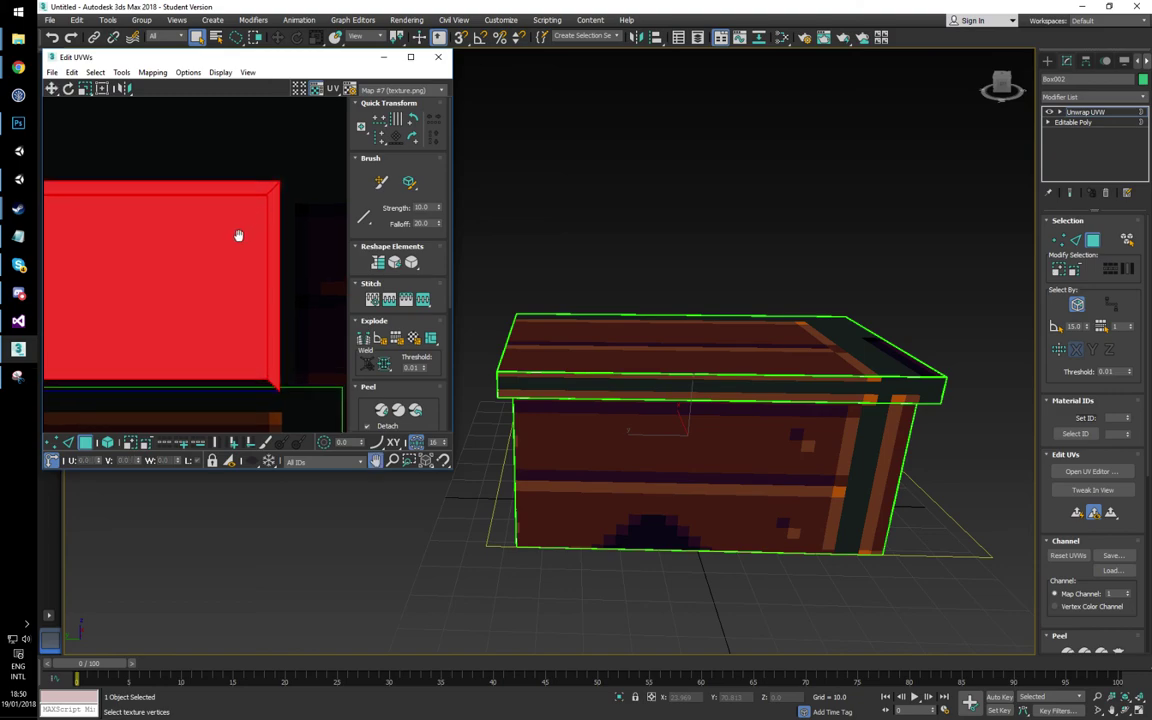
scroll(255, 243, "down", 5)
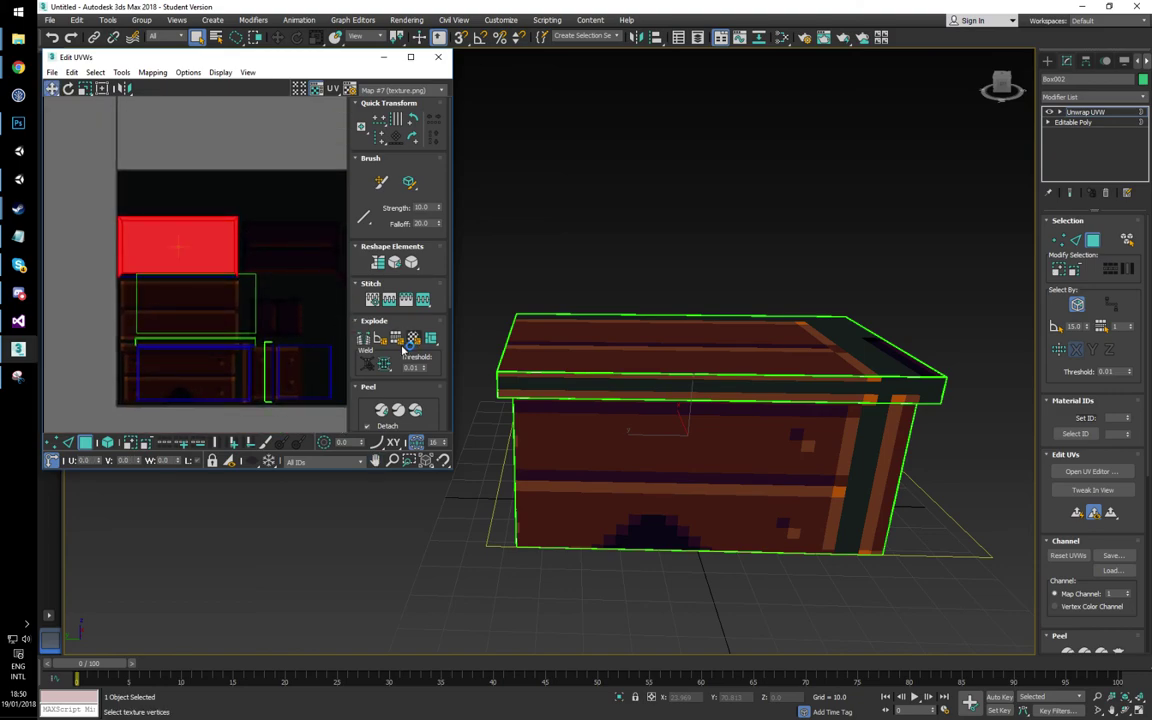
key("ctrl+z")
Step: Limit UV snapping to Pixel Center Snap by turning off grid, vertex and edge snap, and enable snapping
left_click(443, 471)
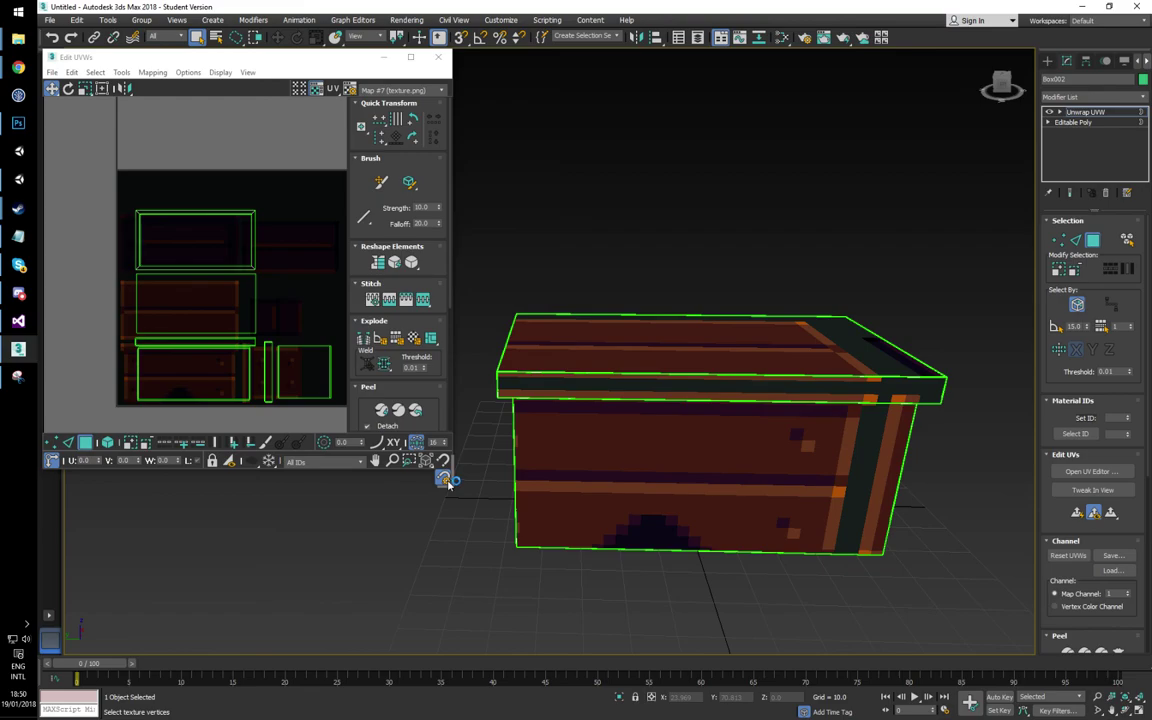
right_click(444, 463)
left_click(78, 133)
left_click(78, 147)
left_click(78, 161)
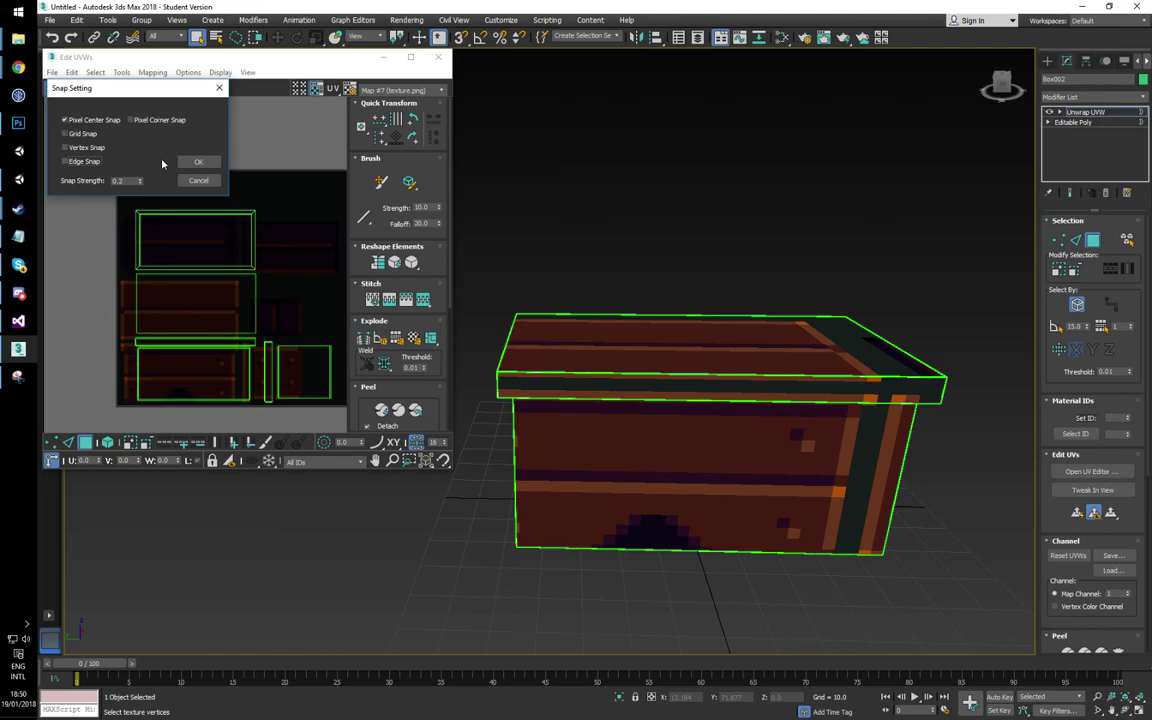
left_click(244, 282)
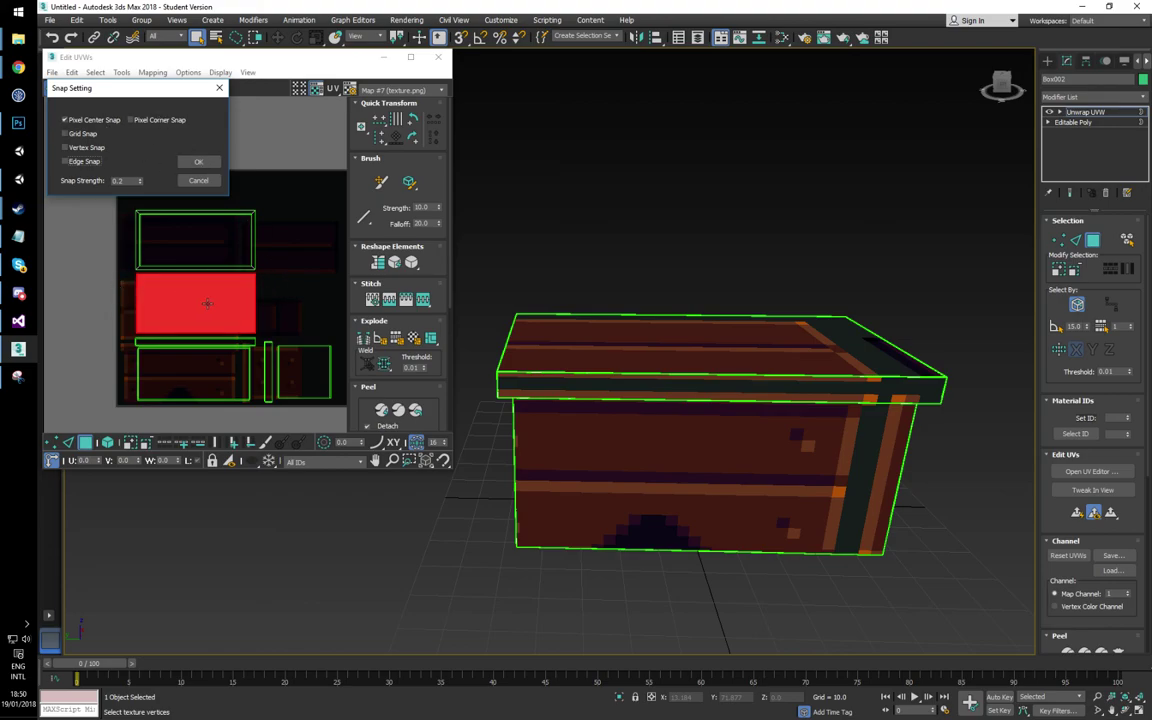
left_click(198, 161)
left_click(443, 460)
Step: Examine how the individual UV islands line up with the matching panels of the texture
middle_click_drag(206, 215, 220, 226)
left_click(226, 234)
scroll(225, 231, "up", 3)
scroll(228, 235, "down", 1)
left_click(255, 340)
middle_click_drag(273, 257, 251, 112)
scroll(251, 112, "down", 1)
left_click(213, 298)
middle_click_drag(213, 300, 227, 298)
left_click(290, 341)
middle_click_drag(294, 342, 249, 364)
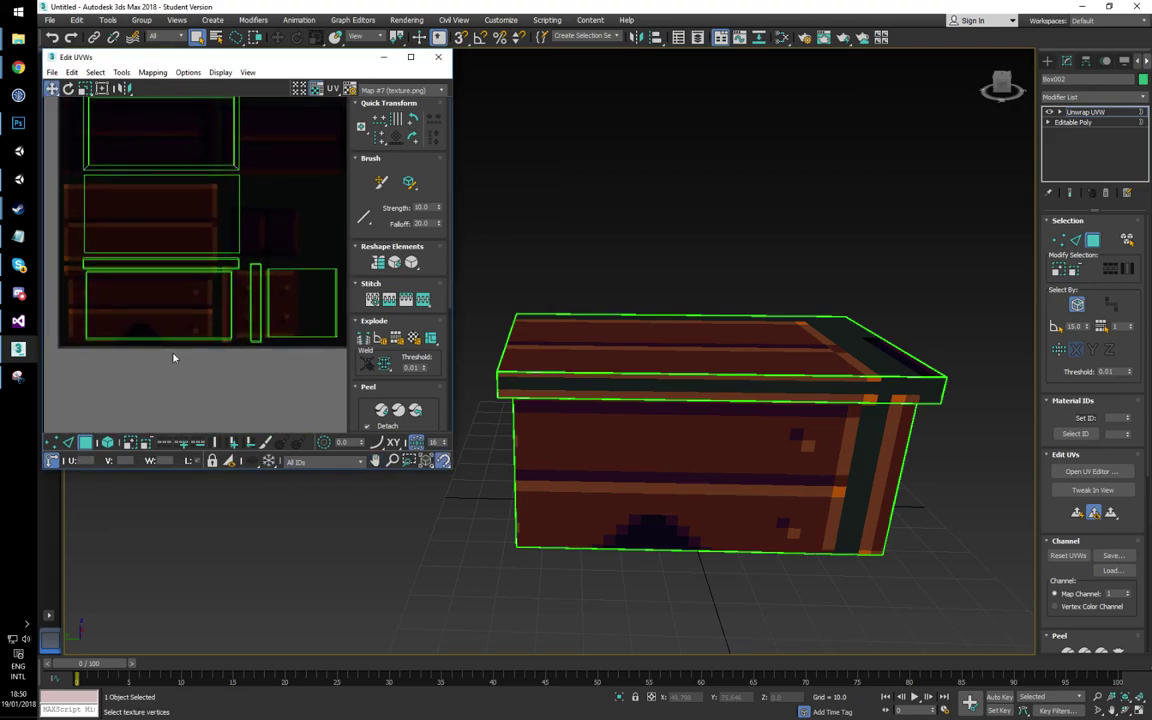
middle_click_drag(116, 381, 147, 365)
Step: Nudge all the UV islands together slightly so that their vertices snap to the texture's pixel centers
left_click(256, 304)
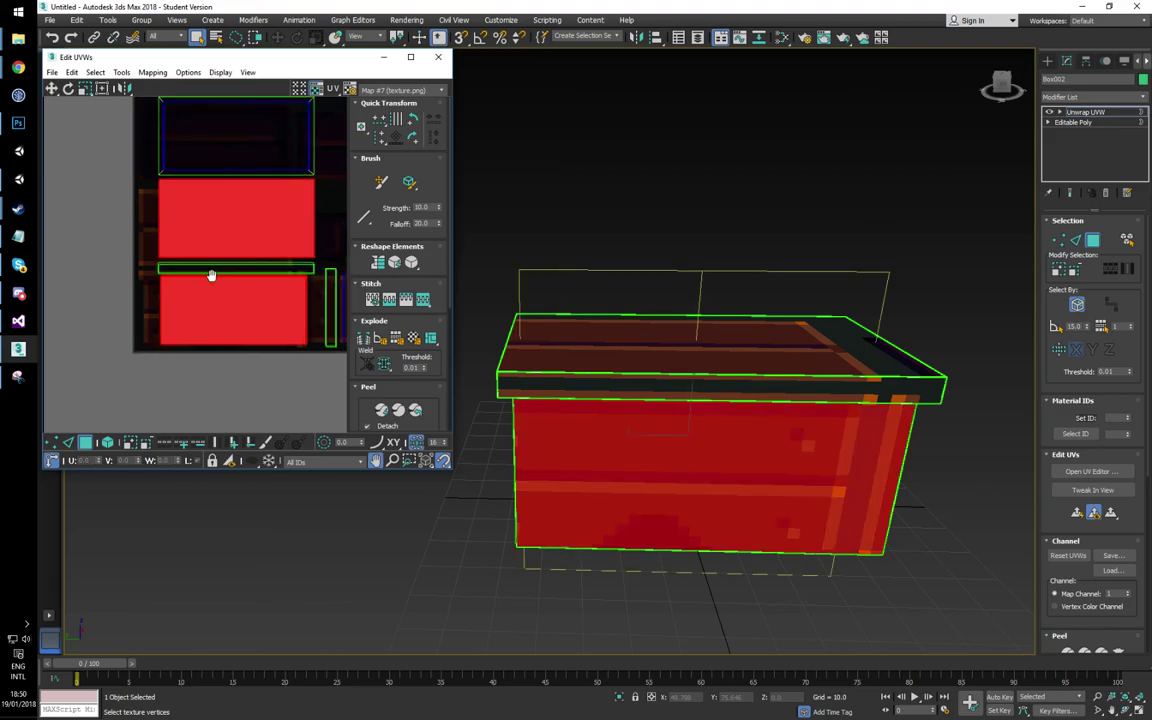
scroll(158, 197, "down", 3)
left_click_drag(158, 197, 311, 356)
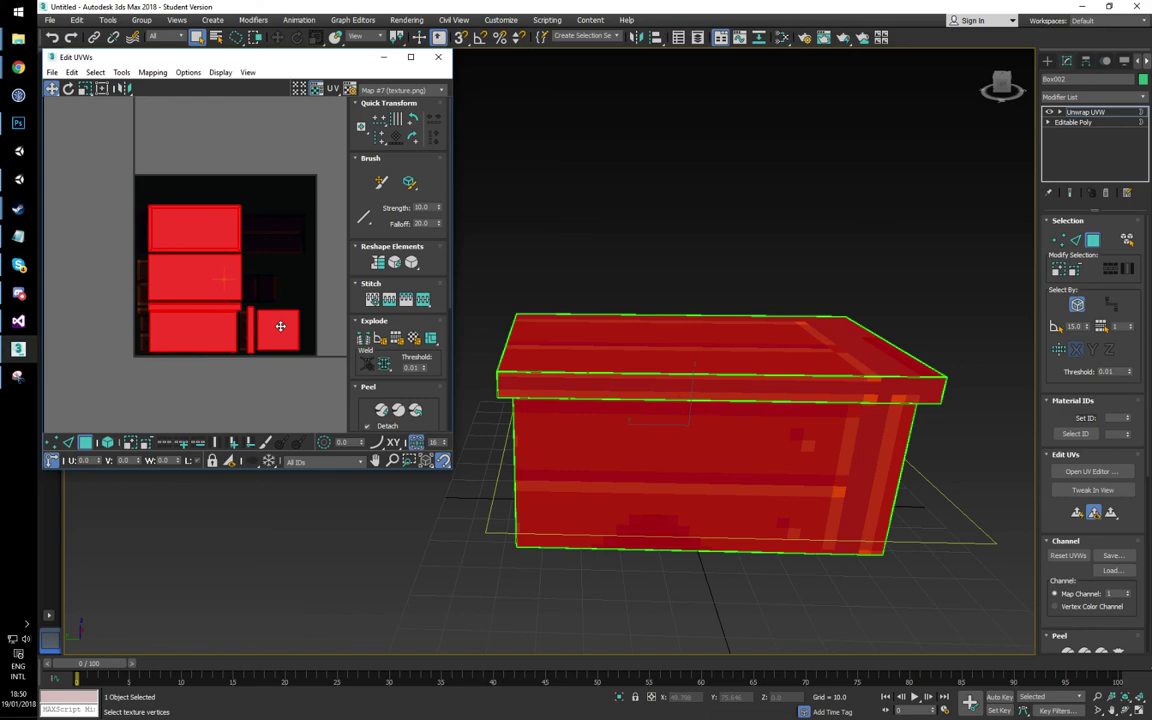
left_click_drag(281, 327, 283, 326)
middle_click_drag(213, 365, 220, 357)
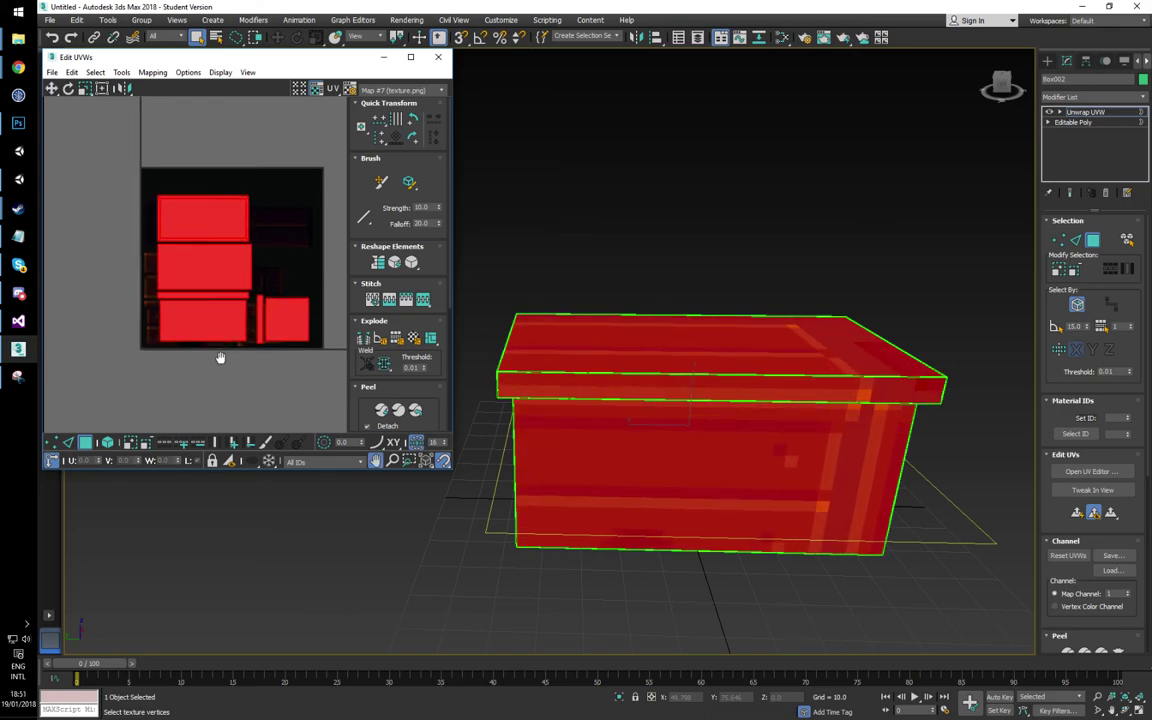
Step: Move the long front panel island and the tabletop's thin front edge strip onto their matching areas of the texture
scroll(216, 345, "up", 3)
left_click(255, 265)
left_click_drag(255, 265, 226, 280)
middle_click_drag(264, 283, 252, 290)
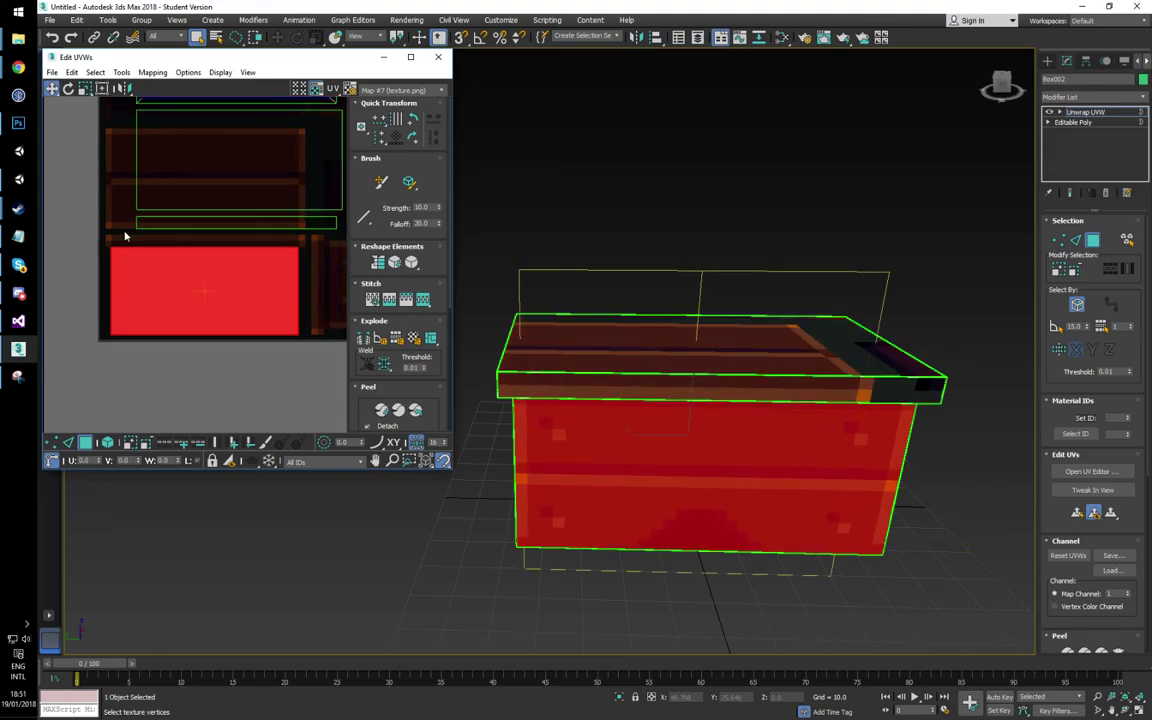
left_click(172, 219)
left_click_drag(172, 219, 149, 237)
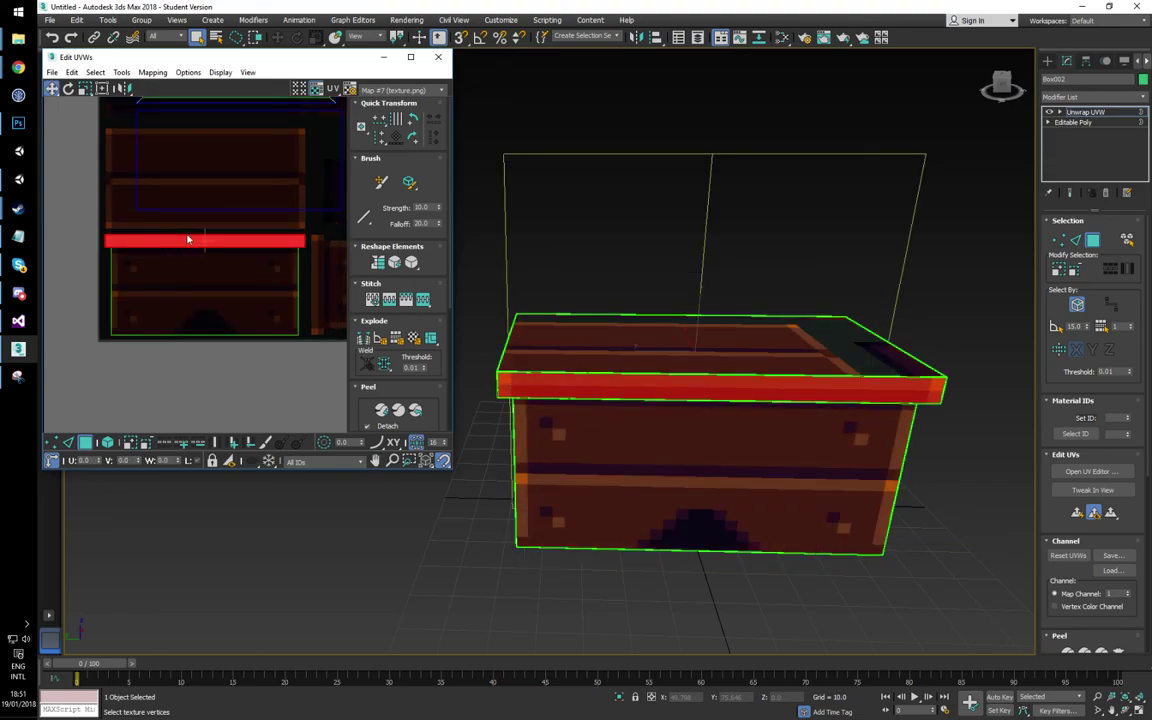
Step: Fit the tabletop's top face island onto the plank panel above the front edge strip in the texture
middle_click_drag(172, 237, 203, 308)
left_click(168, 281)
left_click_drag(168, 281, 212, 258)
middle_click_drag(320, 239, 296, 285)
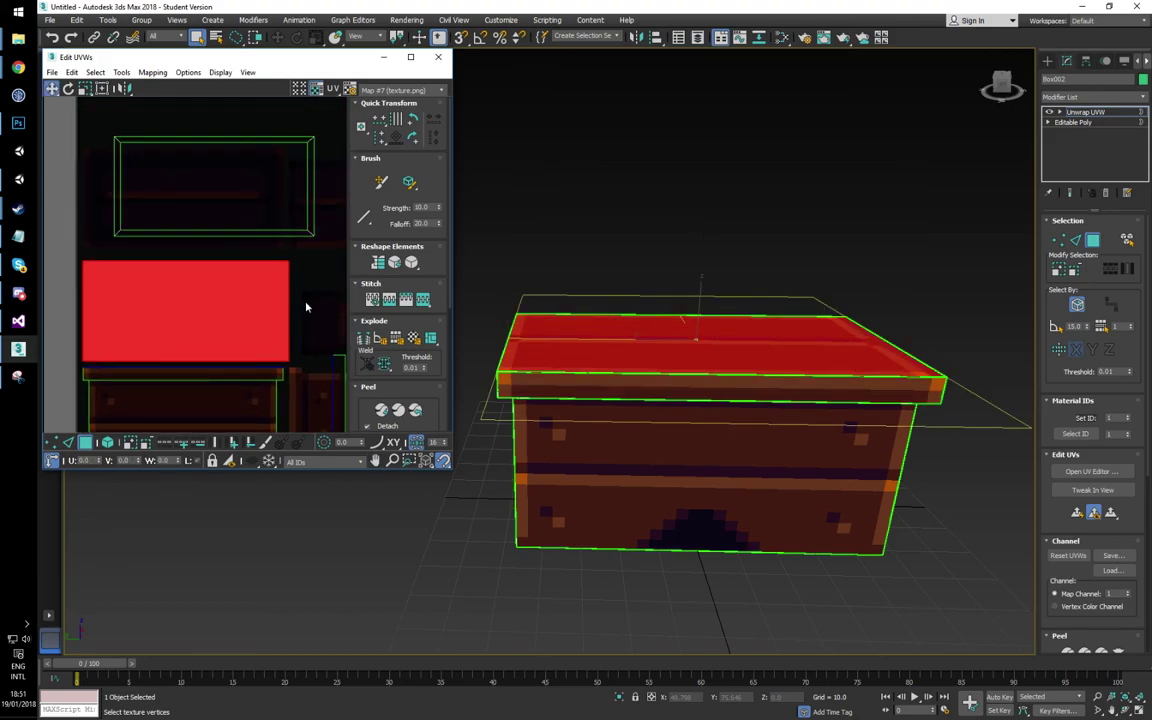
left_click(301, 290)
Step: Move the frame-shaped island of the tabletop's underside to the tile's left edge, above the top face island
middle_click_drag(280, 301, 277, 353)
left_click_drag(94, 167, 275, 276)
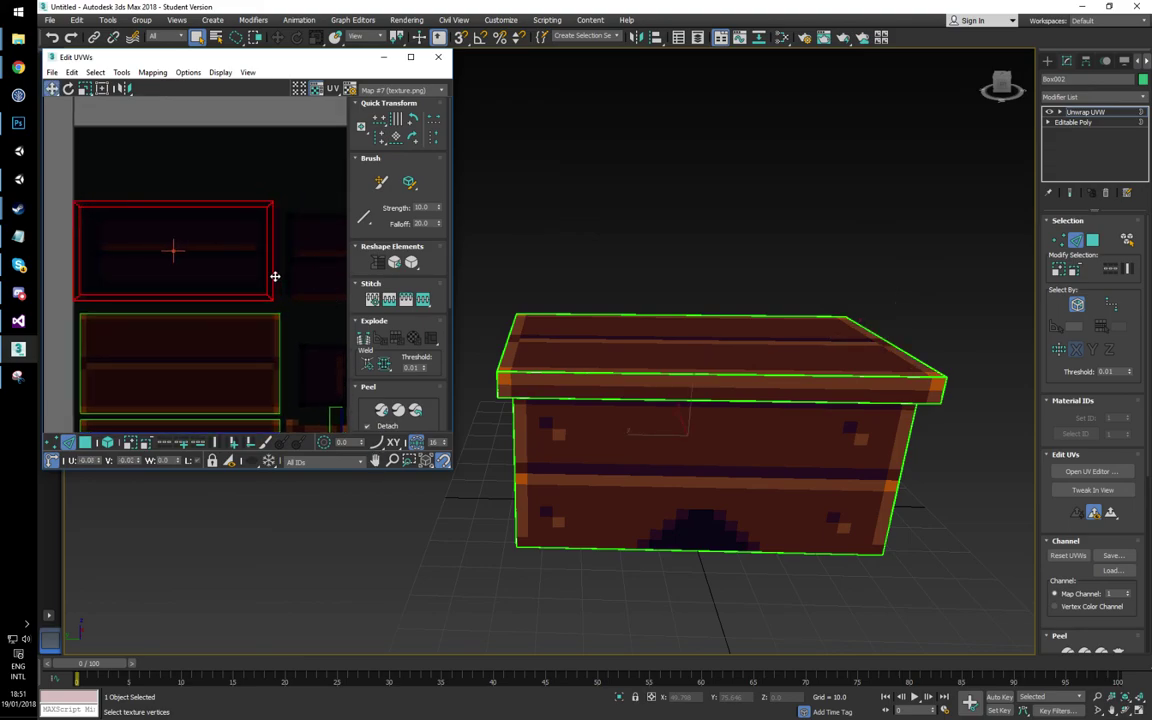
scroll(229, 282, "up", 3)
middle_click_drag(229, 285, 216, 233)
Step: Move the narrow island of the tabletop's short side edge onto its texture strip and adjust its end vertices to fit
middle_click_drag(660, 410, 560, 400, "alt")
scroll(200, 260, "down", 3)
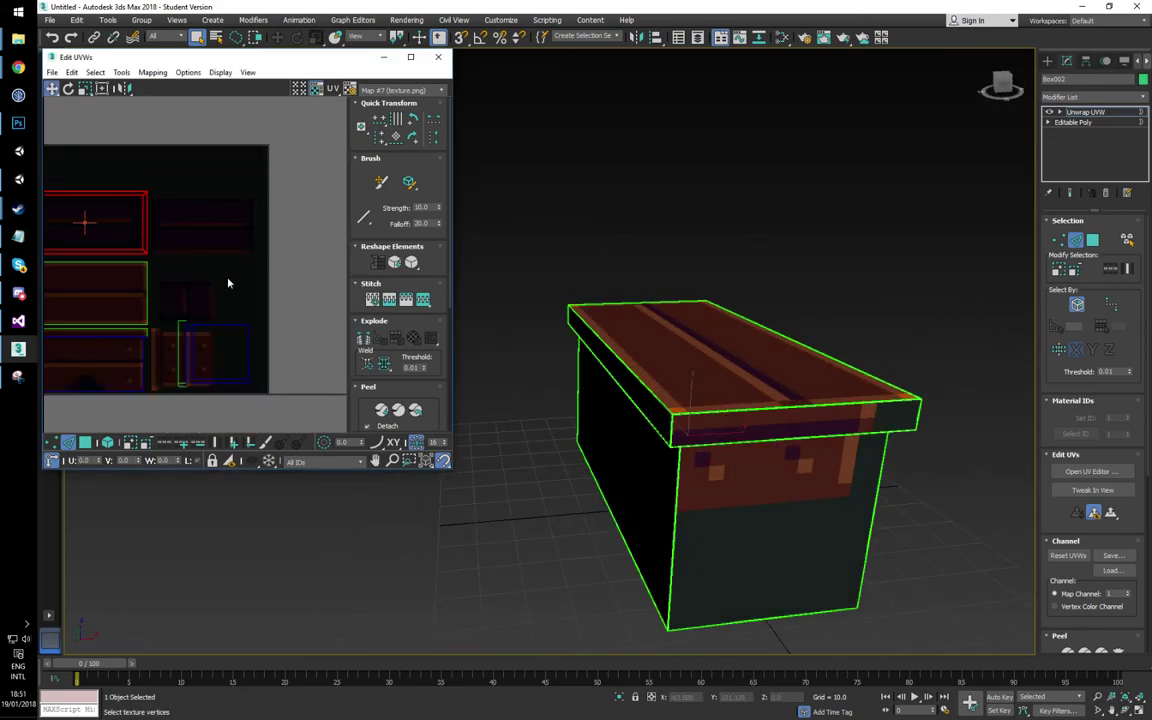
left_click_drag(160, 309, 183, 396)
scroll(196, 346, "up", 4)
middle_click_drag(196, 346, 238, 306)
left_click_drag(233, 306, 158, 327)
key("1")
left_click_drag(121, 405, 155, 388)
middle_click_drag(234, 347, 172, 380)
Step: Move the table's short side panel island onto its texture panel and pull its right vertices in to the panel border
key("2")
middle_click_drag(237, 262, 213, 257)
scroll(213, 257, "down", 2)
left_click_drag(183, 250, 280, 313)
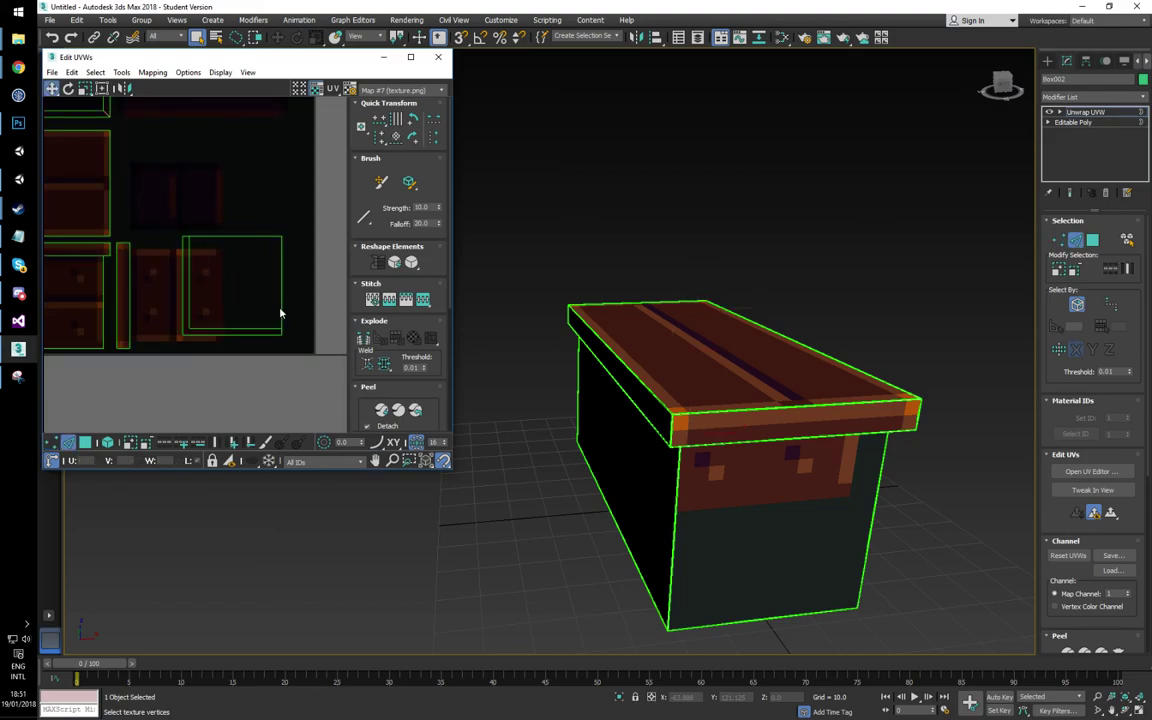
left_click_drag(164, 206, 230, 309)
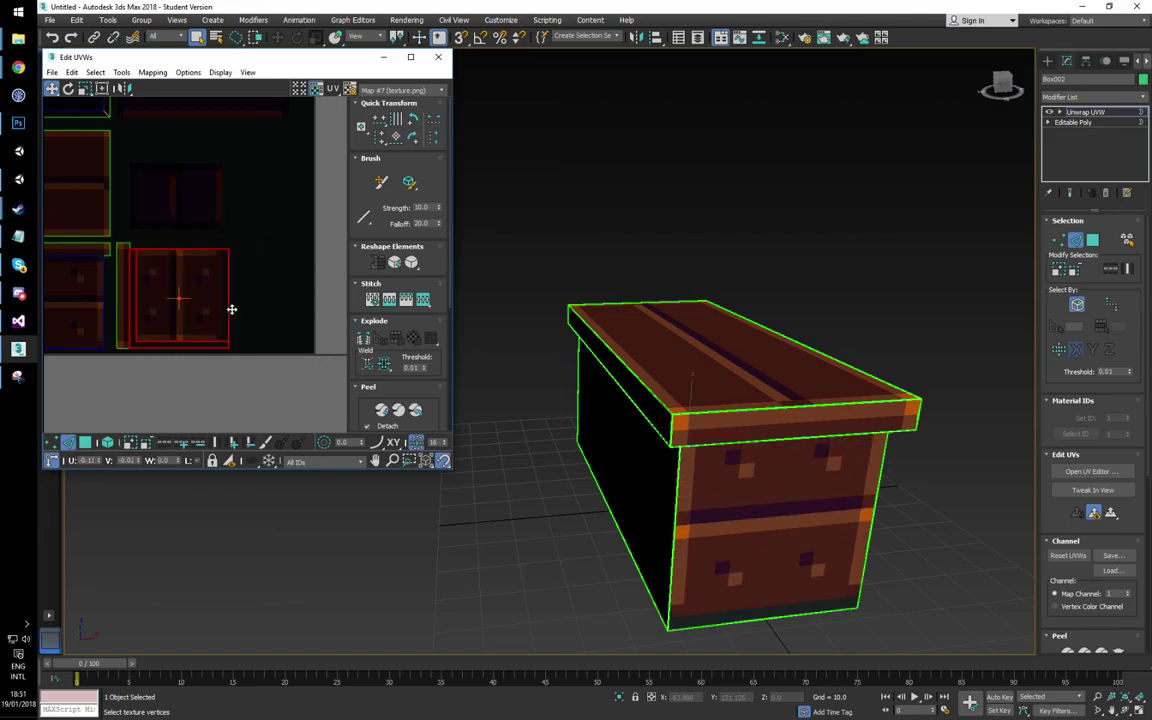
key("1")
left_click_drag(240, 243, 221, 346)
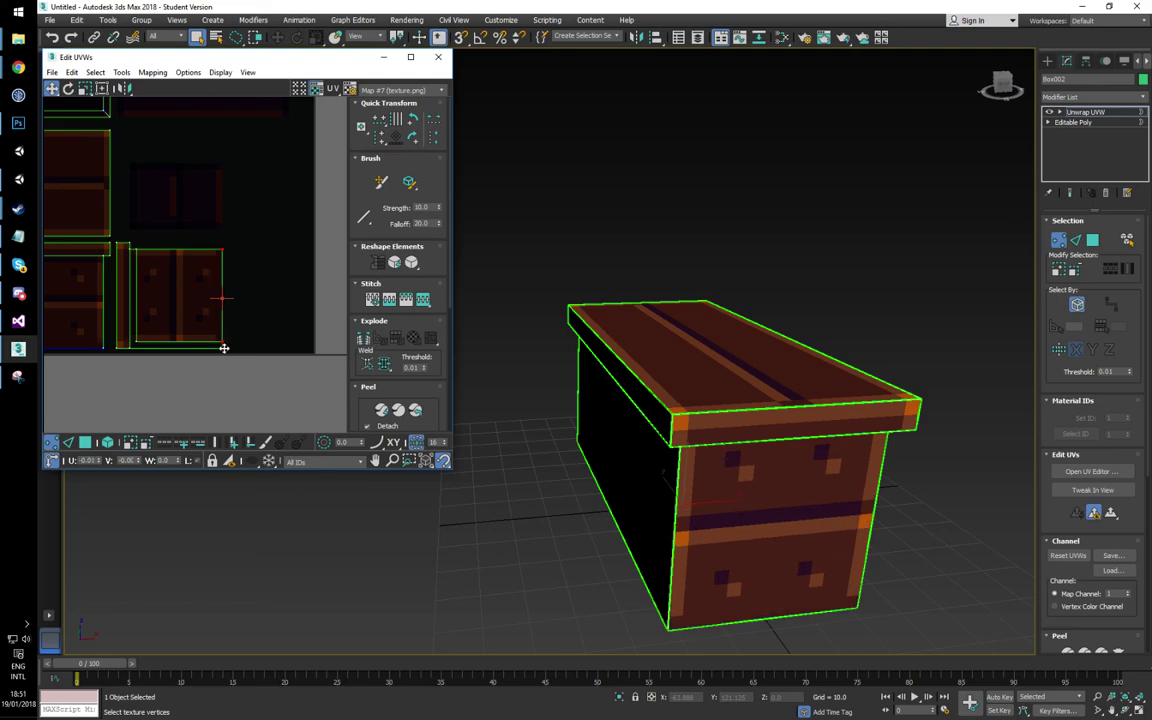
Step: Align the side panel island's bottom and left edges with the borders of its texture panel
key("2")
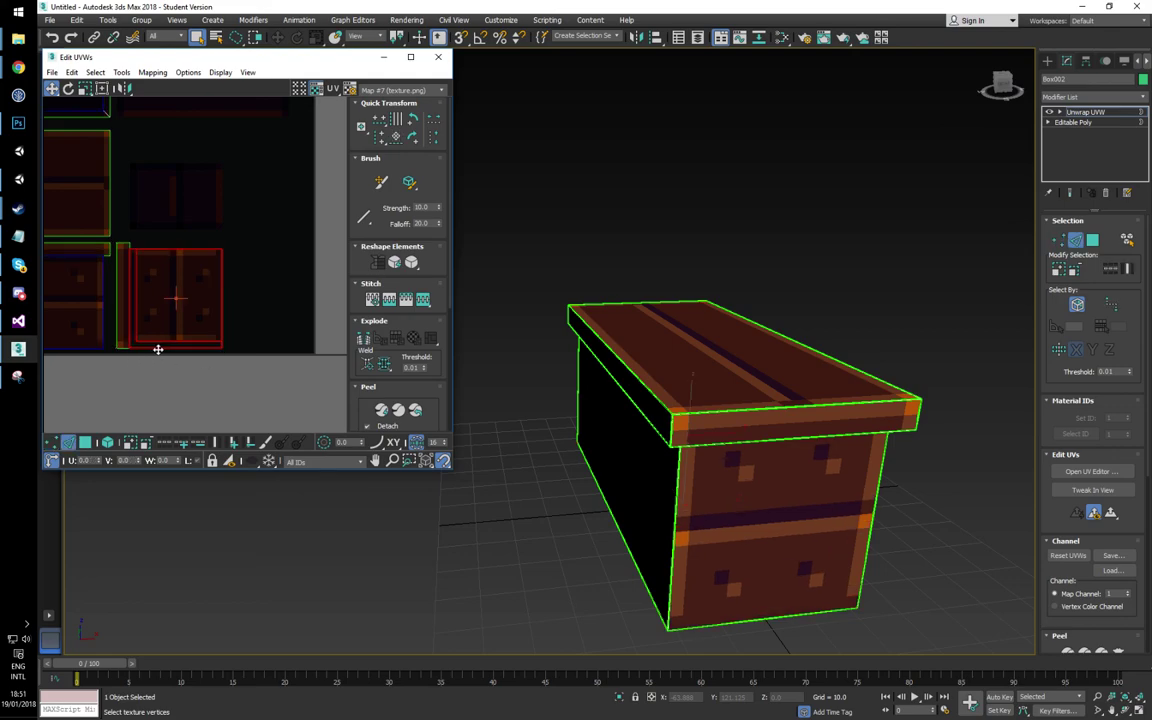
left_click(161, 351)
left_click(164, 341)
left_click(135, 296)
scroll(183, 275, "up", 2)
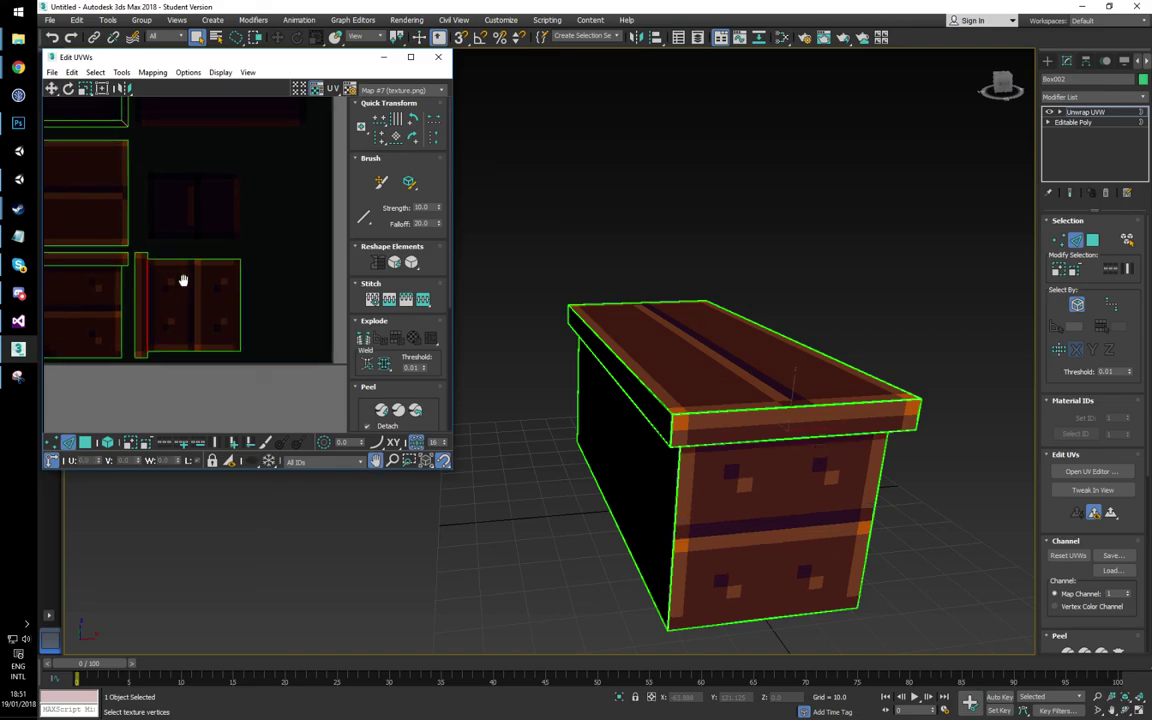
Step: Close the UV editor and examine the mapped texture on the table from several angles
scroll(735, 309, "up", 5)
middle_click_drag(702, 311, 576, 224, "alt")
scroll(656, 288, "down", 5)
left_click(438, 57)
middle_click_drag(576, 224, 576, 262, "alt")
scroll(565, 371, "up", 4)
middle_click_drag(565, 371, 790, 292, "alt")
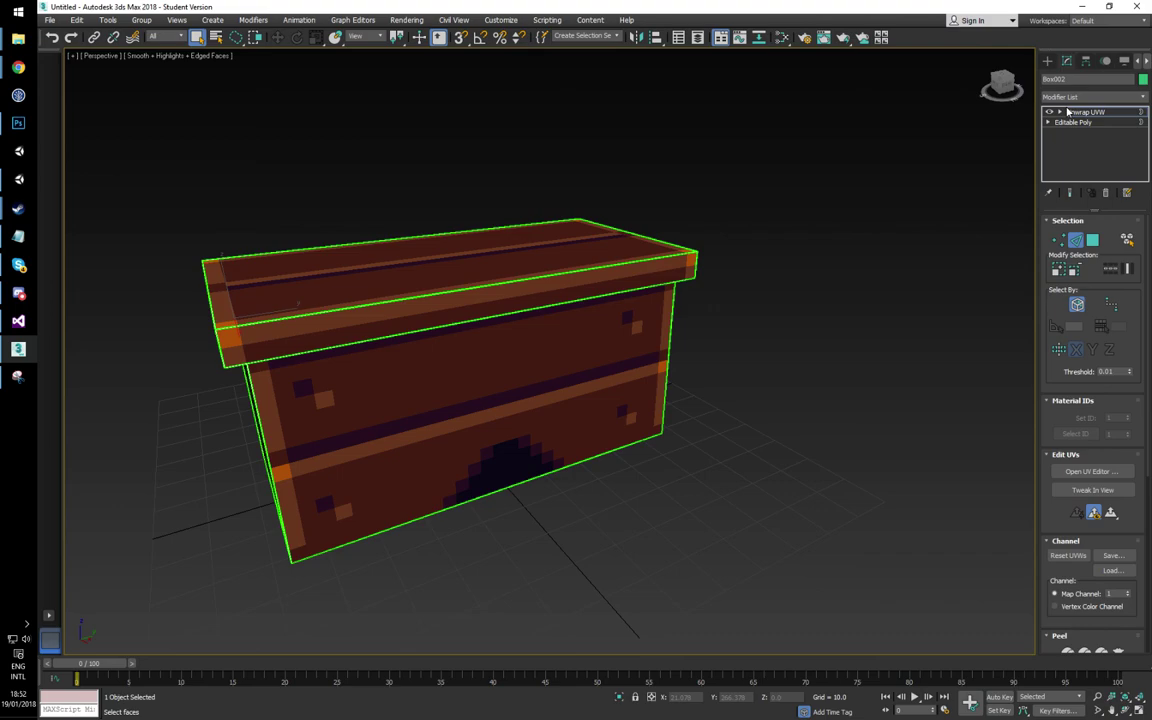
scroll(1084, 424, "down", 5)
scroll(1058, 250, "up", 4)
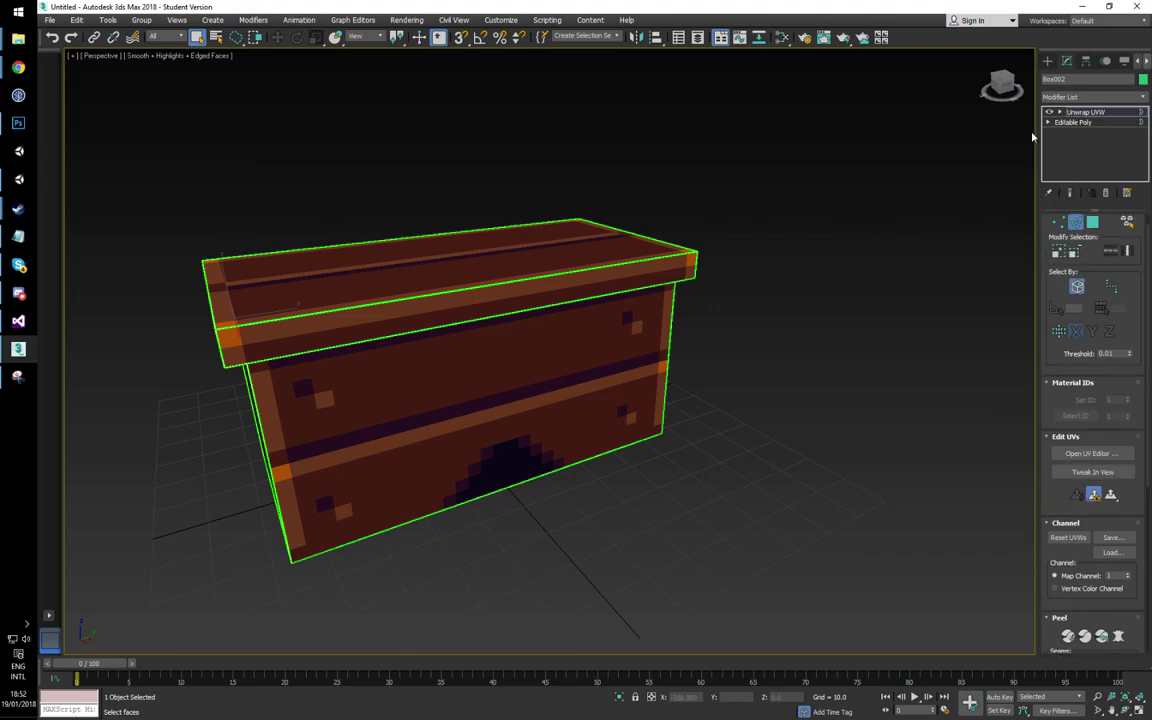
middle_click_drag(411, 309, 470, 315, "alt")
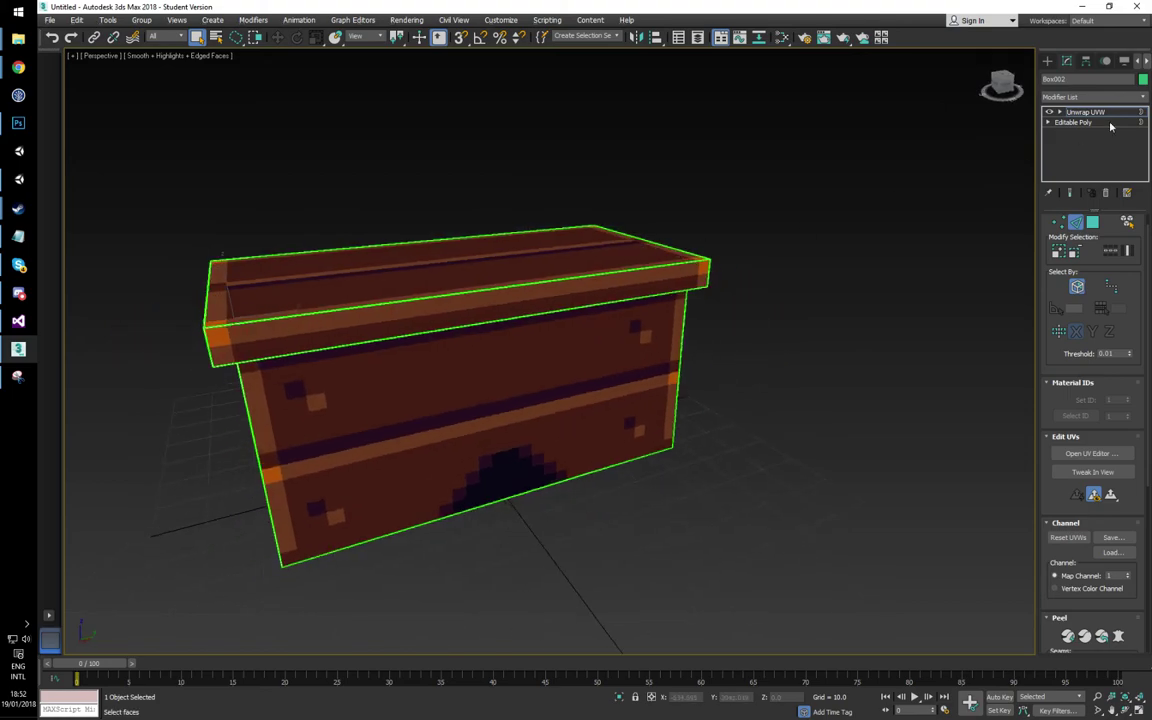
Step: Collapse the table's whole modifier stack into the editable poly
right_click(1095, 114)
left_click(1062, 229)
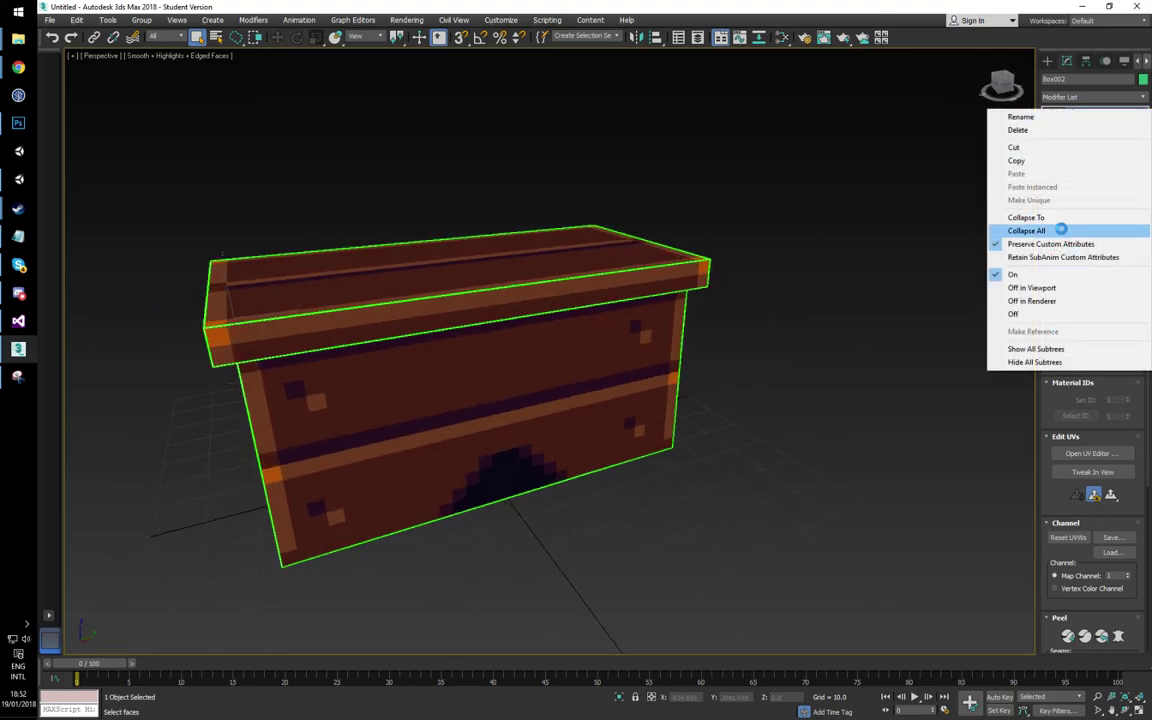
left_click(651, 401)
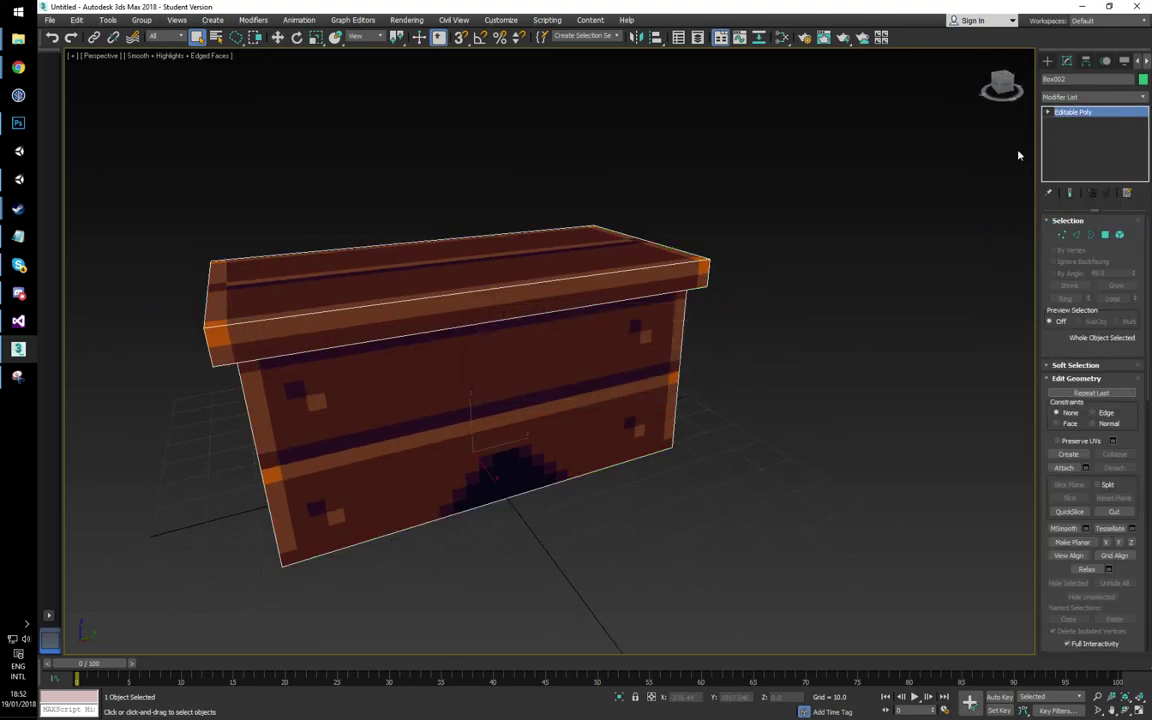
Step: Connect the table's lengthwise edges with 3 segments and a pinch of -33, matching the outer cuts to the dark opening's width
middle_click_drag(521, 337, 543, 321, "alt")
key("2")
middle_click_drag(514, 468, 495, 287, "alt")
left_click_drag(449, 273, 455, 300, "ctrl")
middle_click_drag(510, 236, 498, 283, "alt")
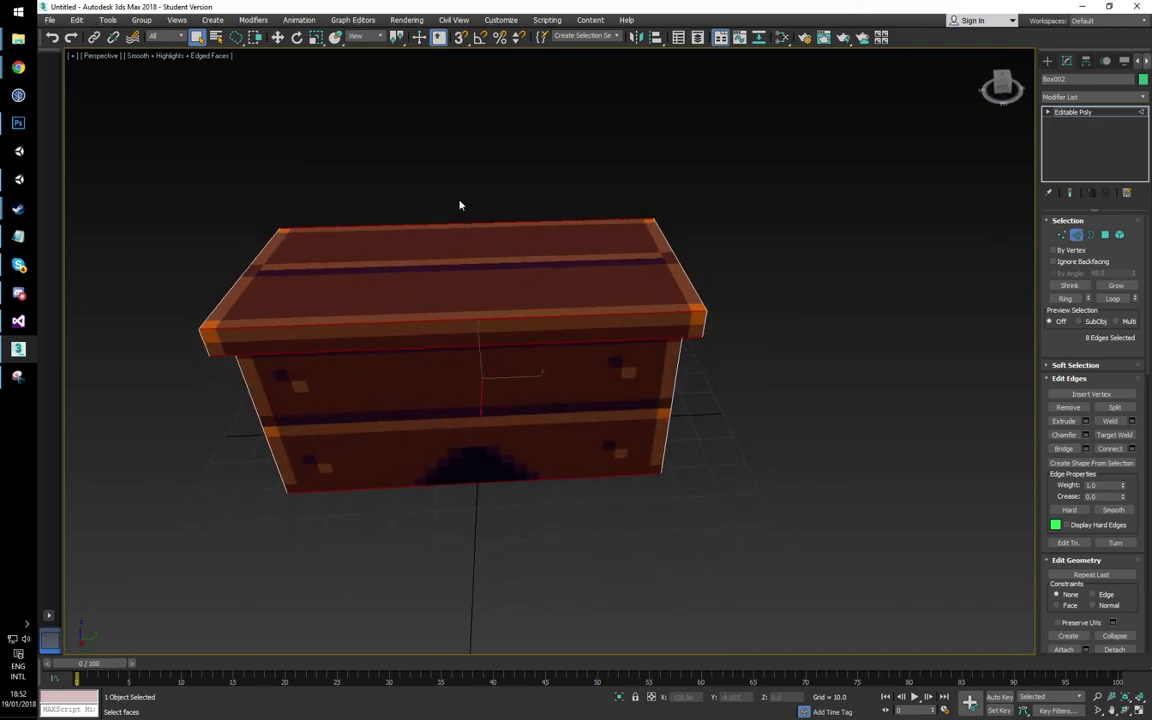
middle_click_drag(575, 478, 565, 555, "alt")
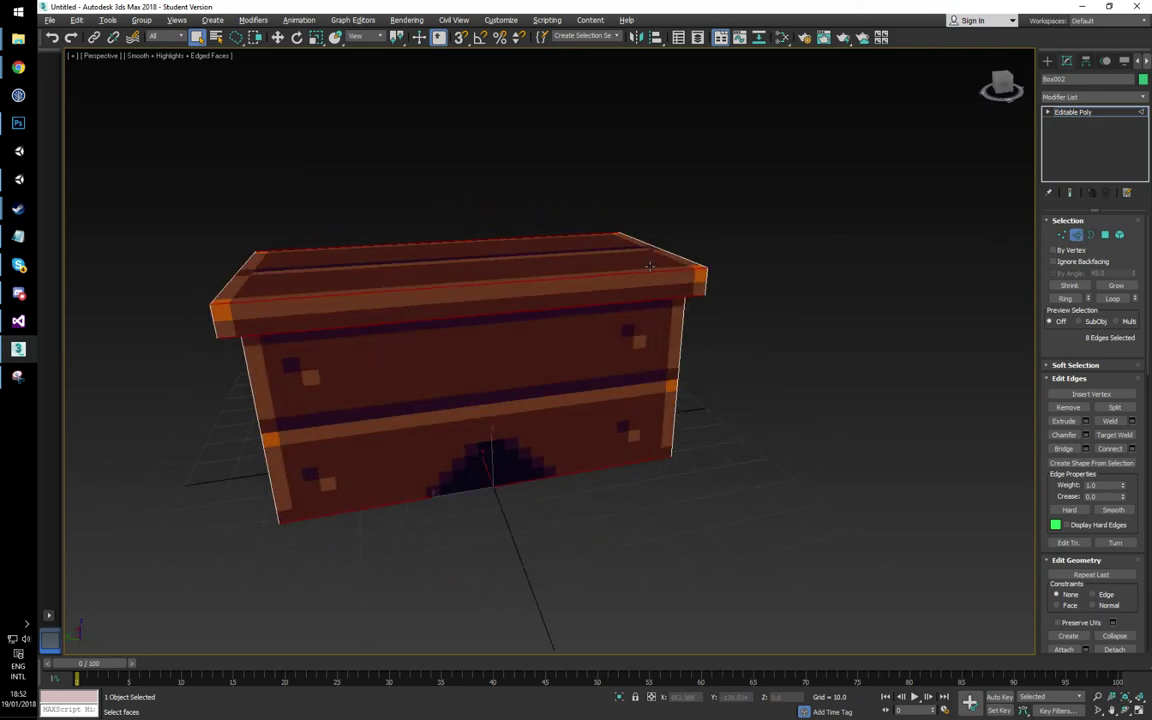
left_click(1131, 448)
middle_click_drag(790, 440, 700, 403, "alt")
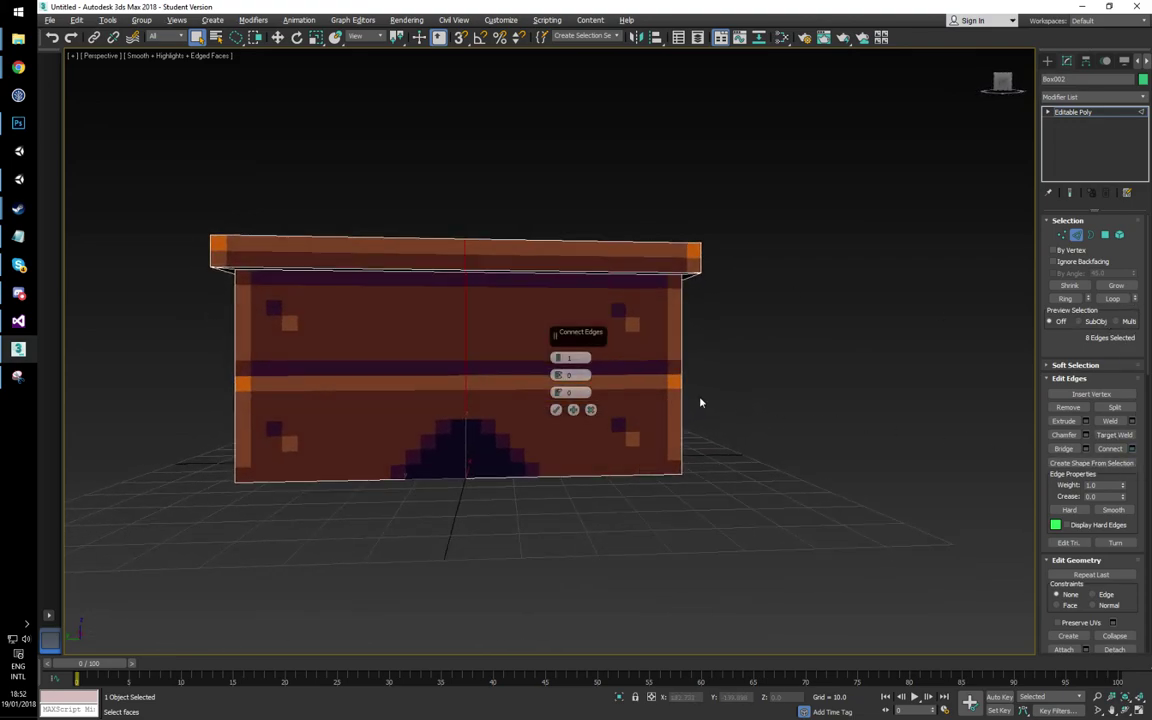
left_click(557, 380)
left_click_drag(565, 357, 558, 380)
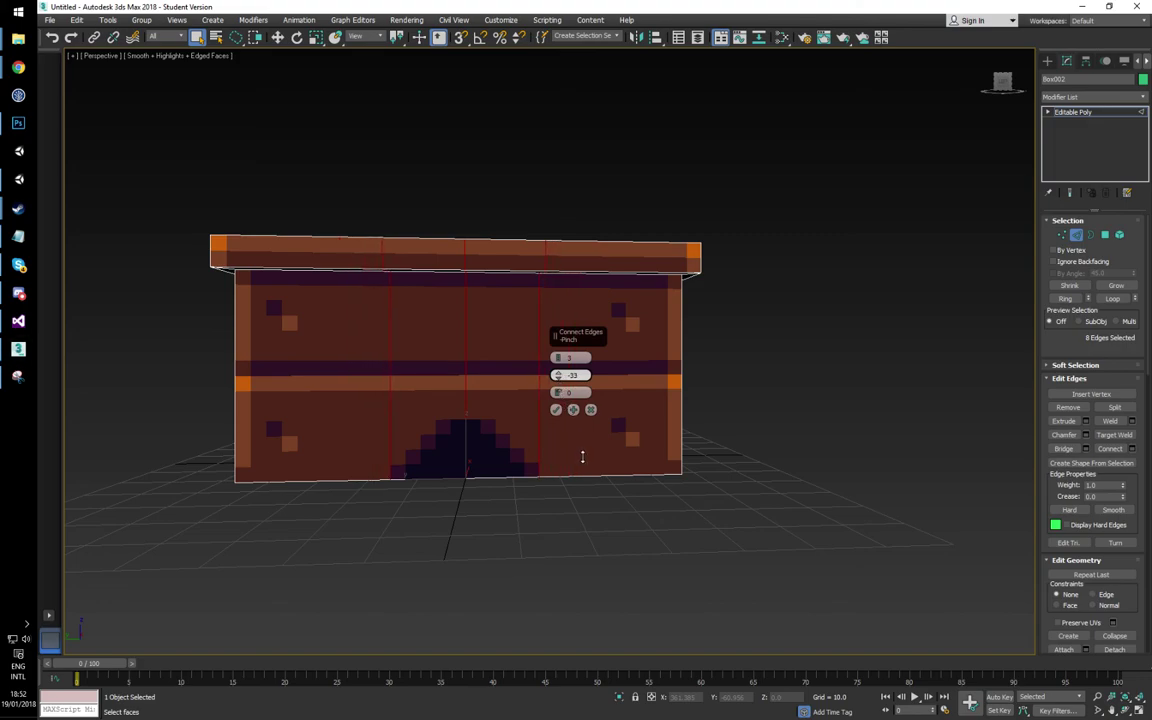
middle_click_drag(508, 508, 503, 398)
scroll(496, 406, "up", 5)
middle_click_drag(436, 298, 446, 367)
scroll(437, 364, "down", 5)
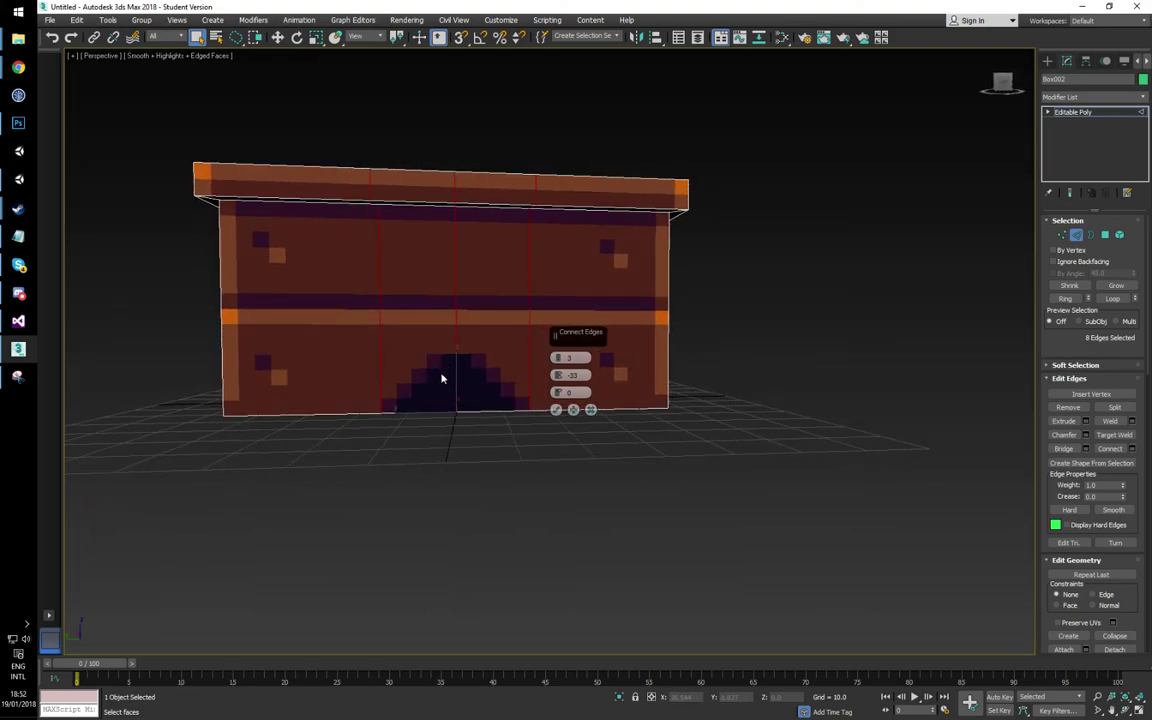
left_click(557, 410)
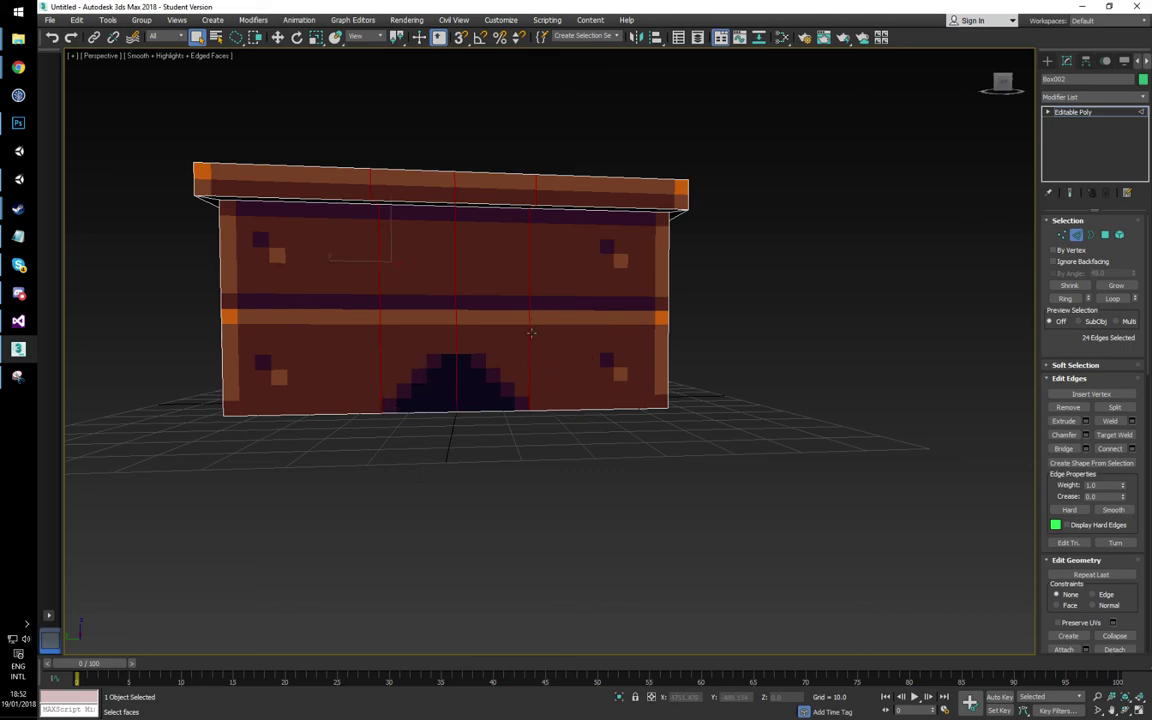
Step: Try to raise the two vertices at the bottom middle of the table, and undo the move
key("1")
middle_click_drag(450, 450, 450, 445, "alt")
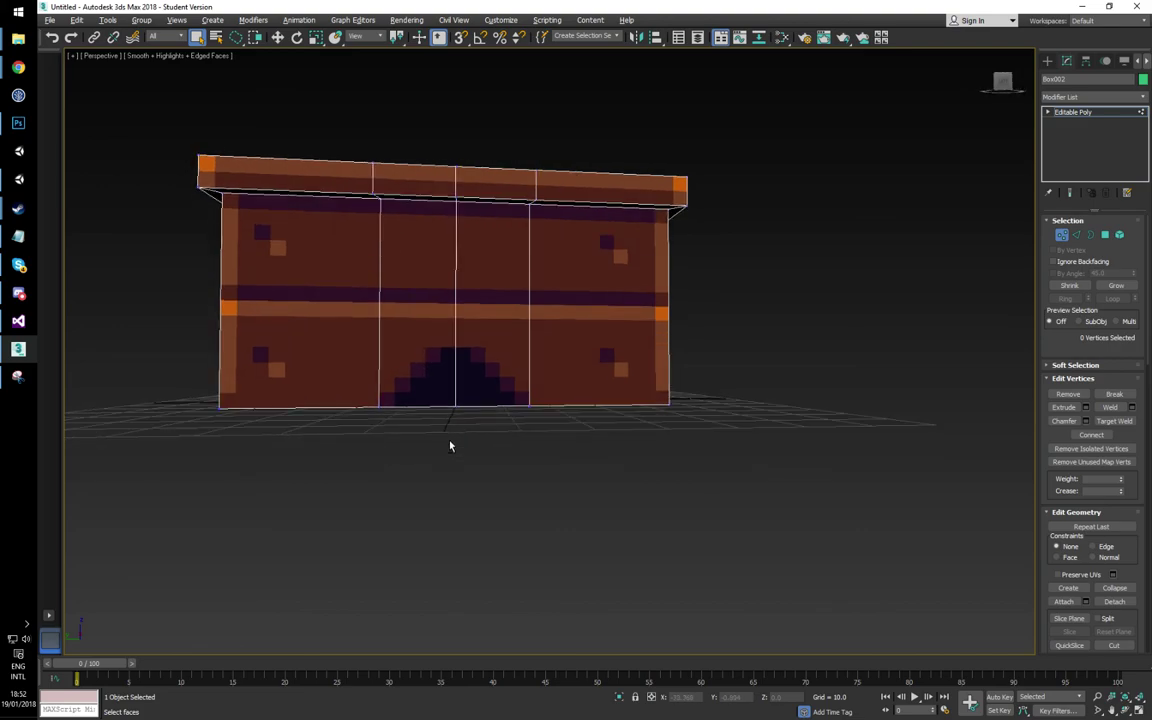
mouse_move(416, 458)
left_mouse_down()
mouse_move(473, 381)
mouse_move(484, 458)
mouse_move(440, 412)
left_mouse_up()
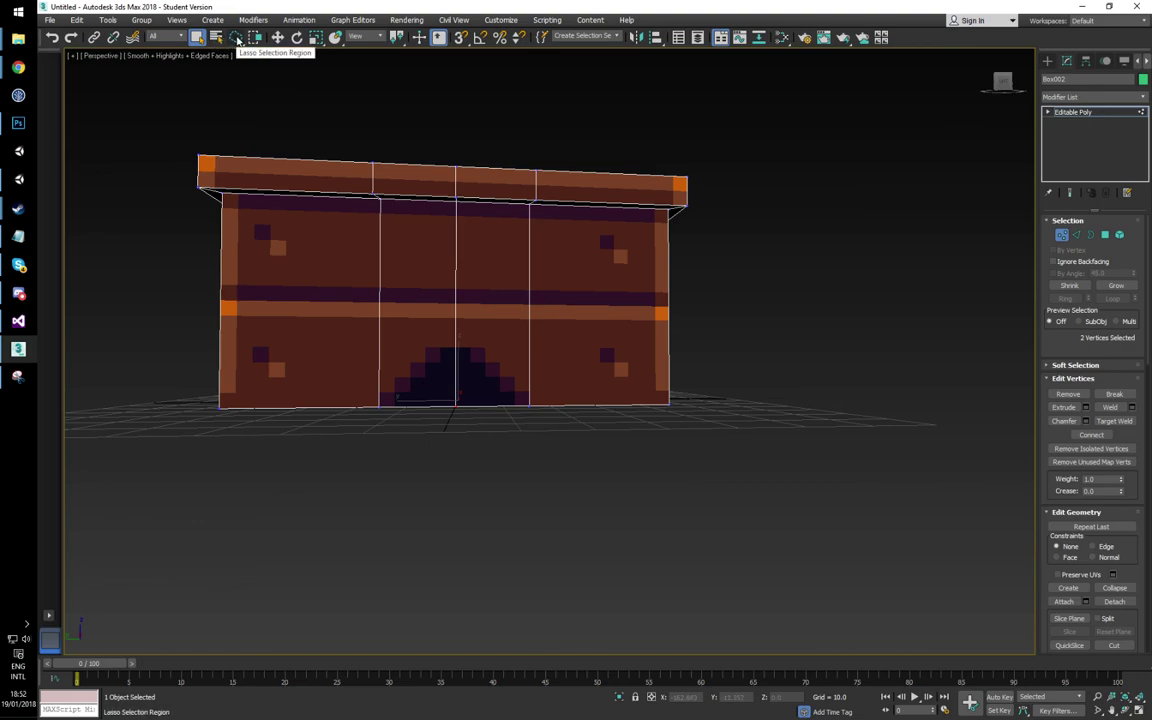
mouse_move(450, 375)
middle_mouse_down("alt")
mouse_move(507, 327)
mouse_move(435, 390)
mouse_move(458, 381)
middle_mouse_up("alt")
key("2")
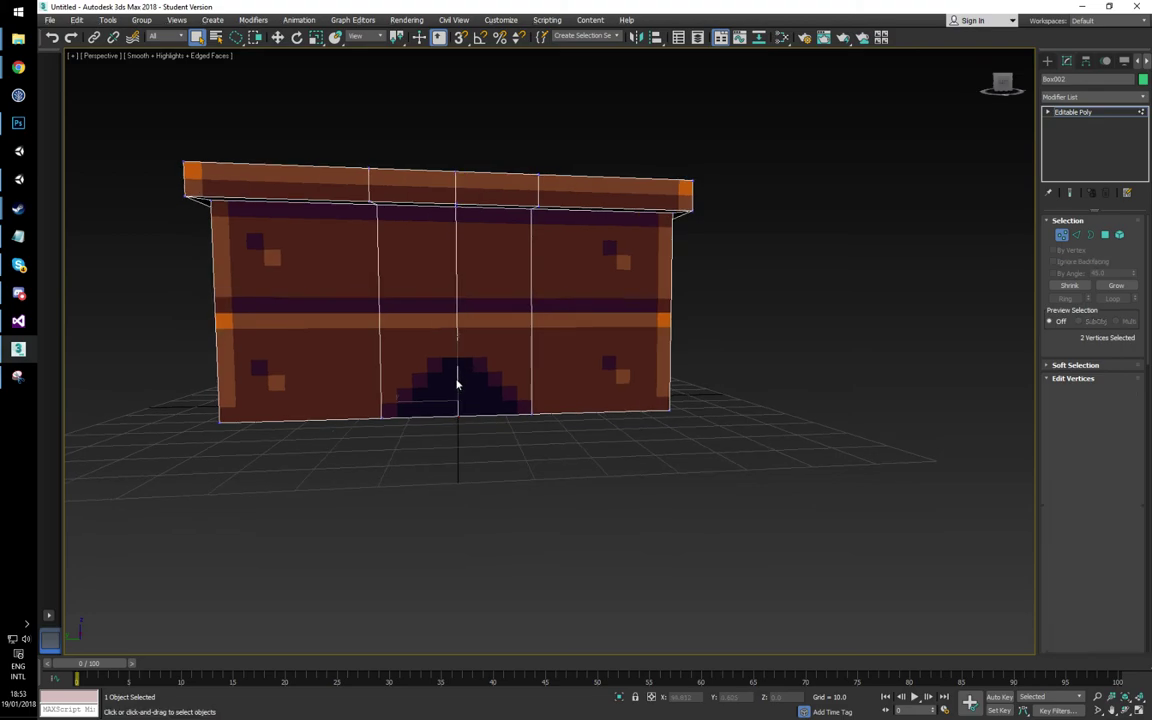
key("1")
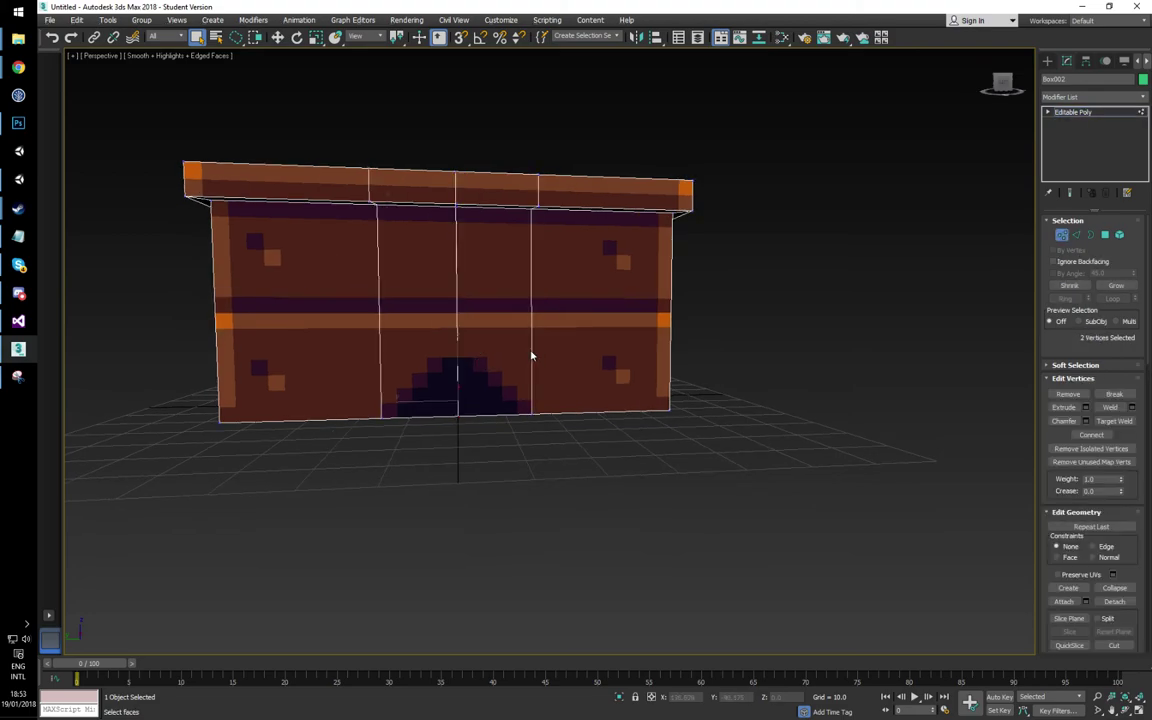
key("w")
middle_click_drag(483, 352, 518, 368, "alt")
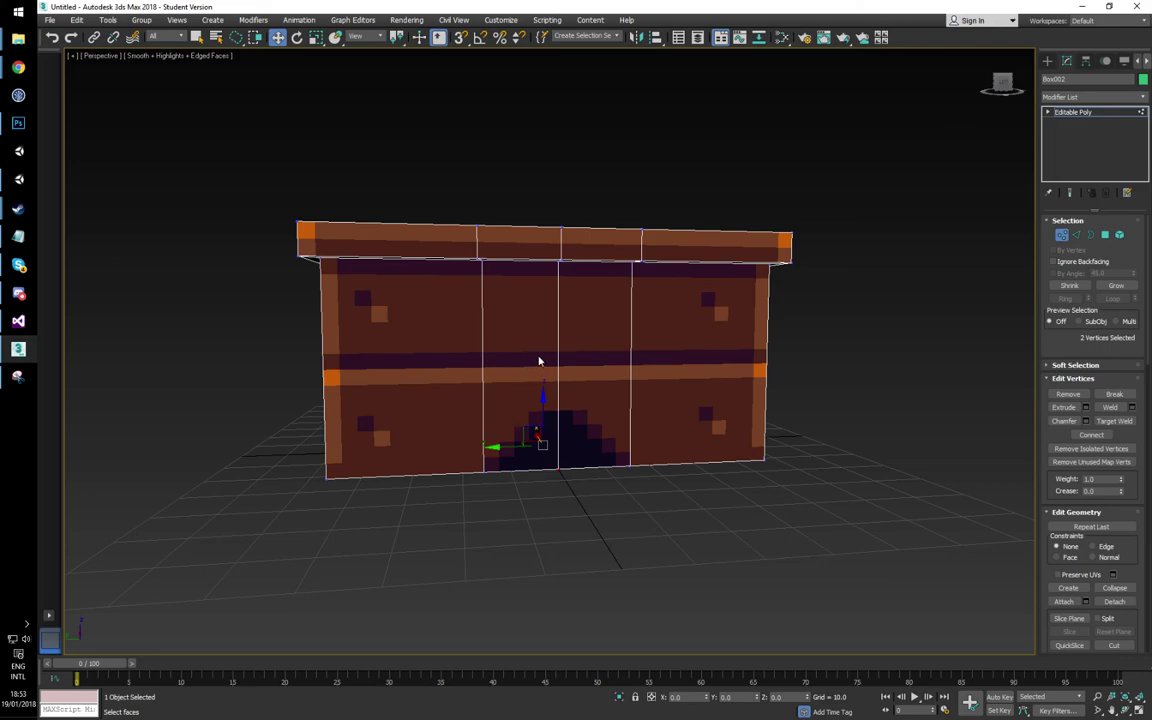
key("q")
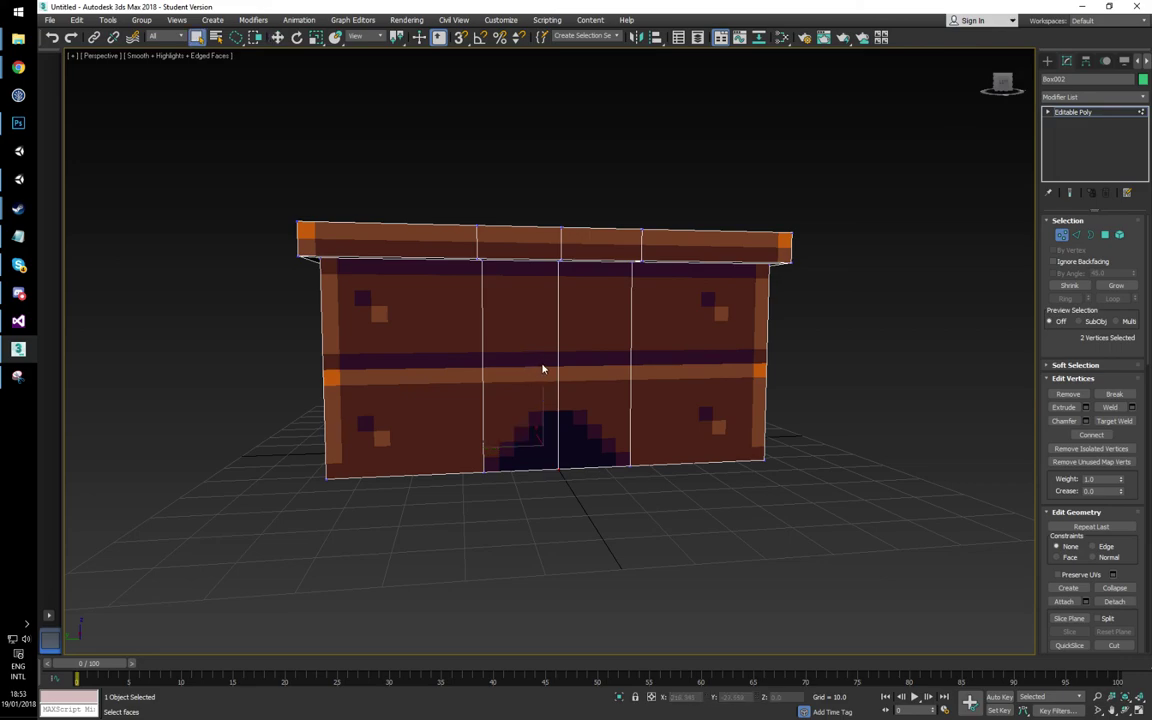
key("w")
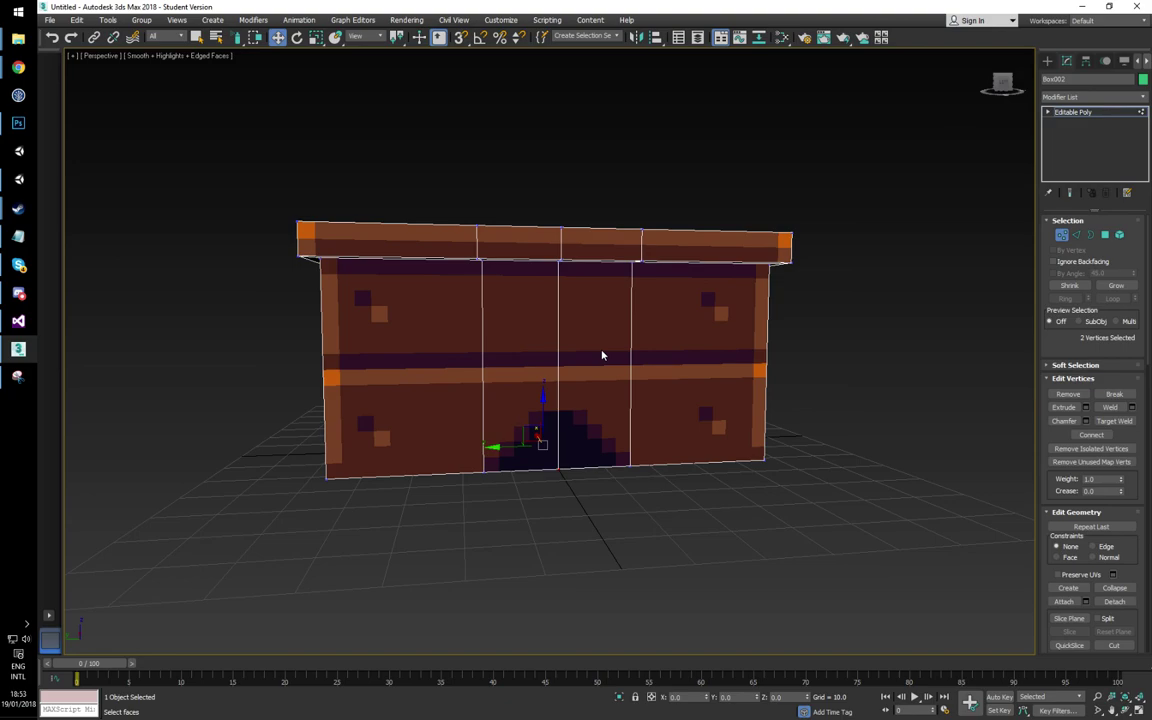
key("e")
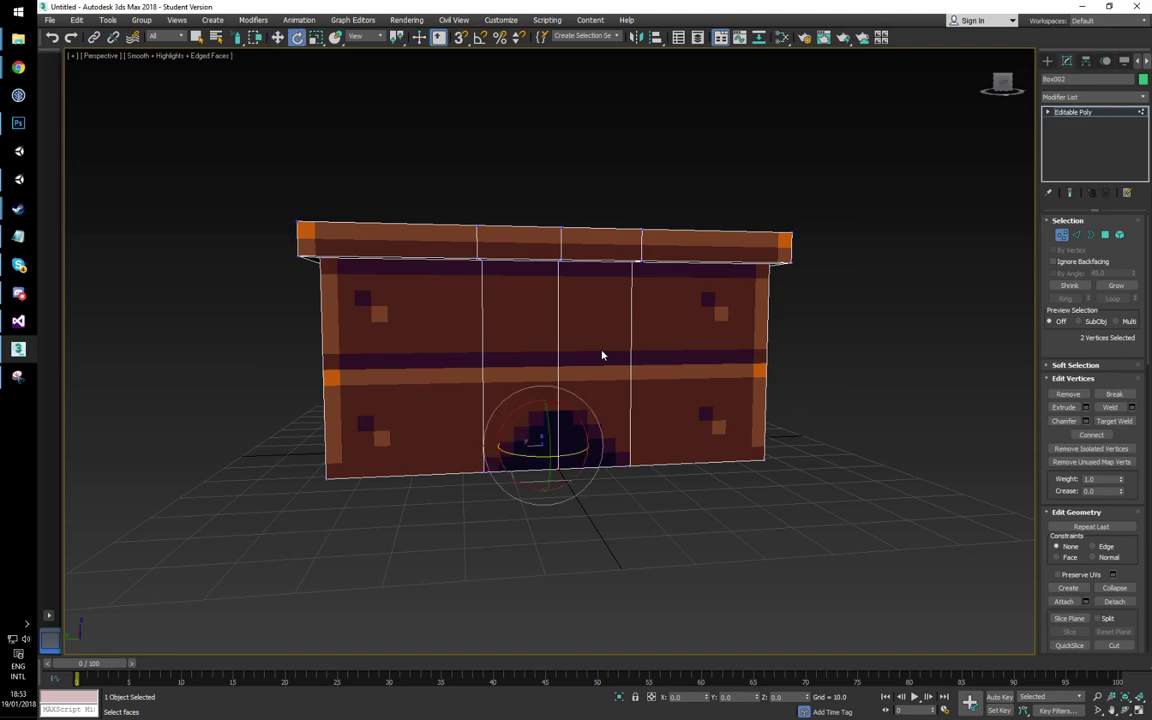
key("r")
key("w")
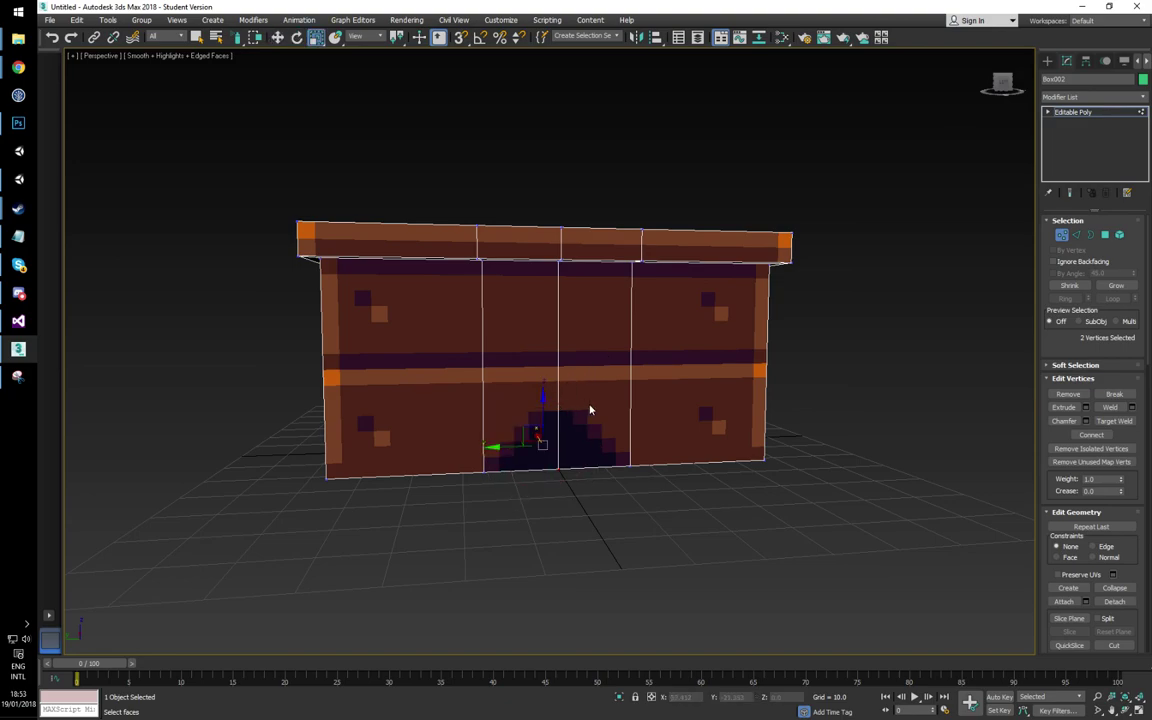
left_click_drag(543, 392, 543, 385)
key("ctrl+z")
middle_click_drag(609, 409, 550, 405, "alt")
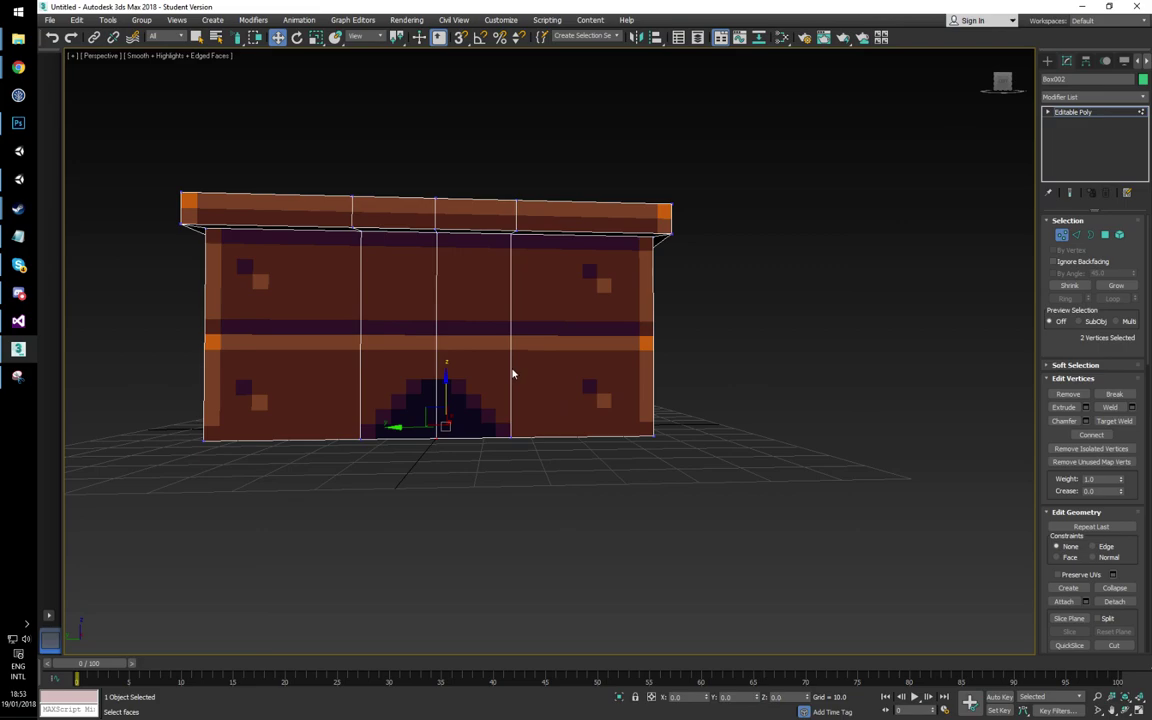
Step: Connect the table's vertical edges with 1 segment and zero pinch, sliding the cut down to the top of the dark opening
key("2")
left_click(509, 376)
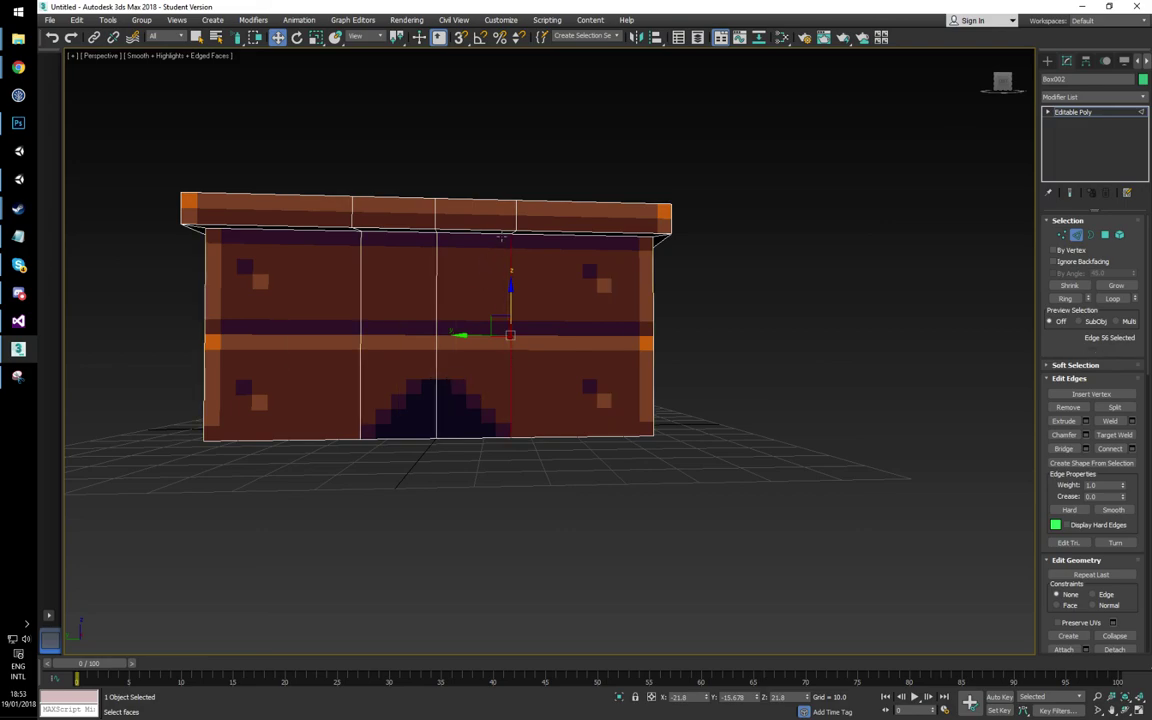
key("shift")
left_click(437, 370, "shift")
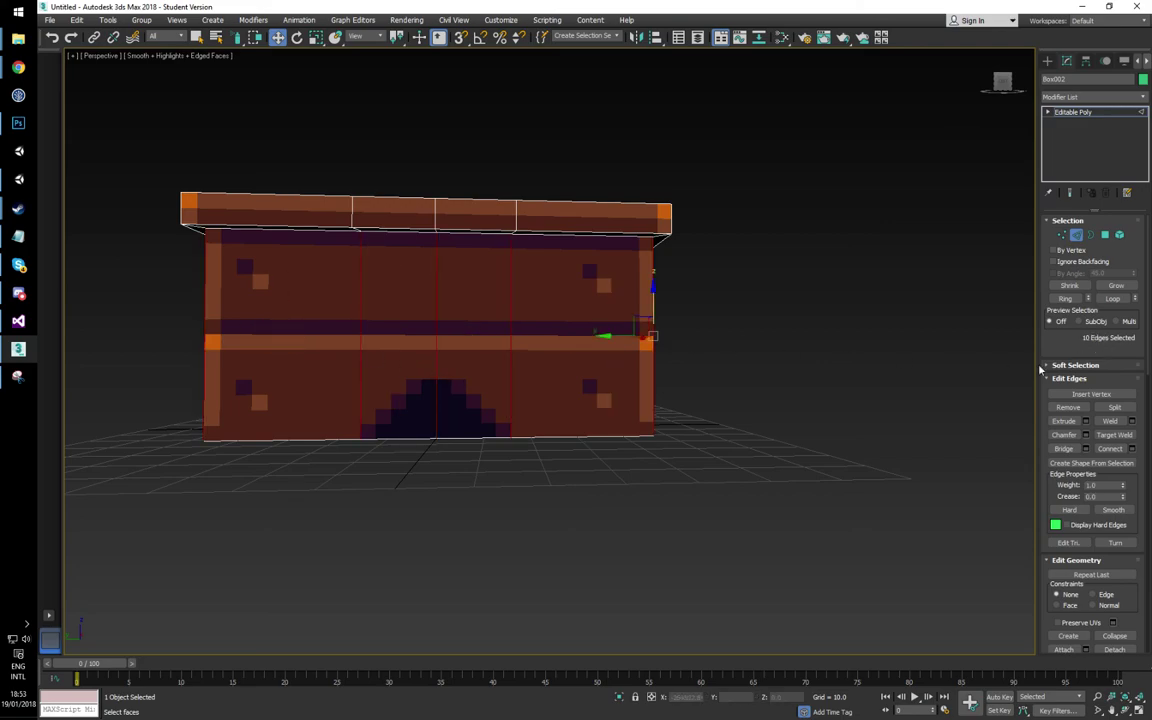
left_click(1131, 448)
right_click(561, 363)
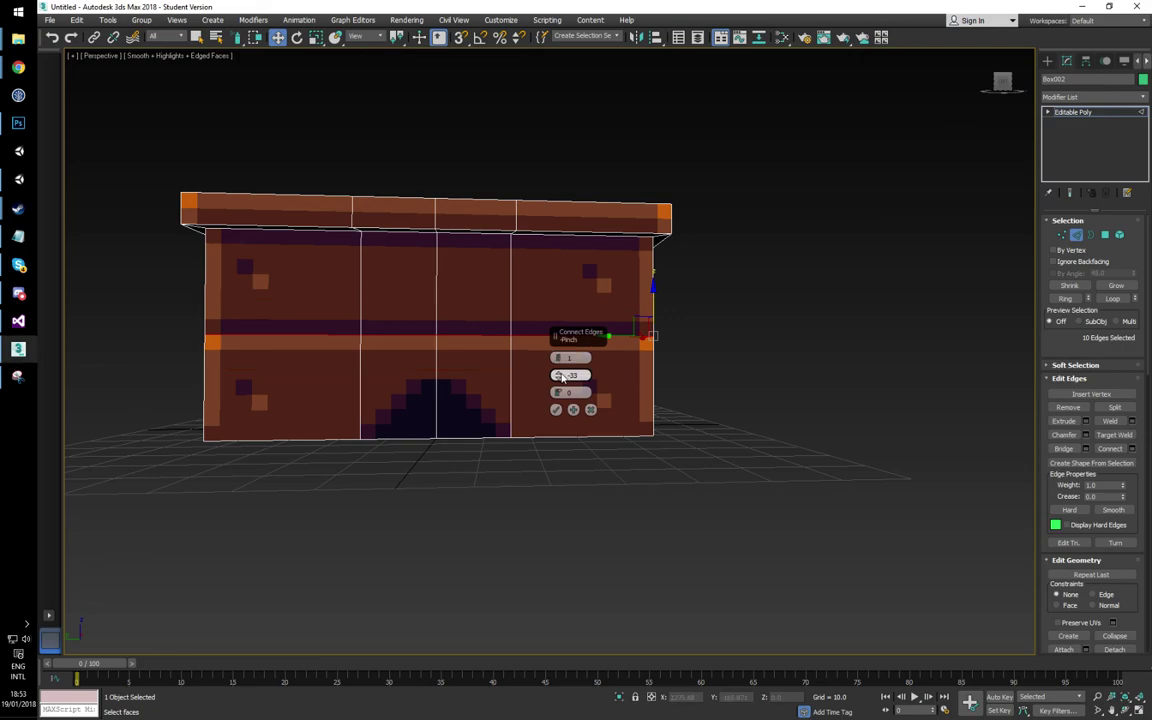
right_click(562, 377)
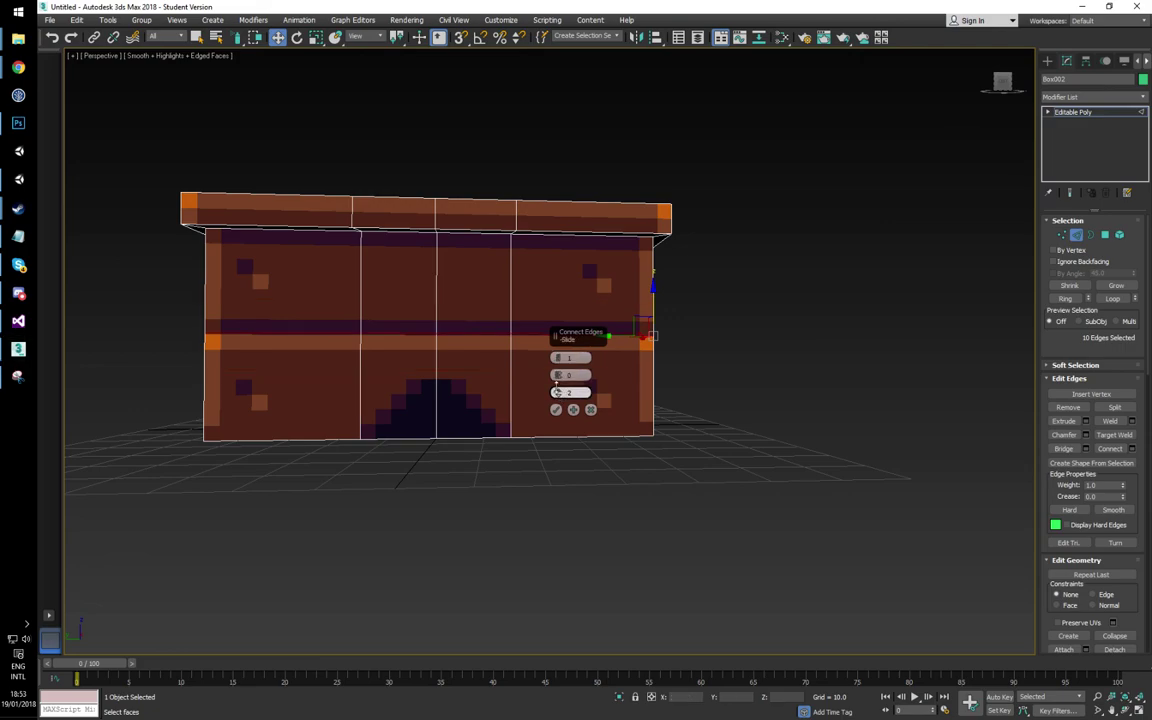
left_click_drag(557, 392, 558, 470)
left_click(555, 411)
Step: Select the vertices at the dark opening's top centre and at its lower corner on one side
middle_click_drag(412, 410, 455, 414)
key("1")
left_click(481, 383)
left_click(552, 441, "ctrl")
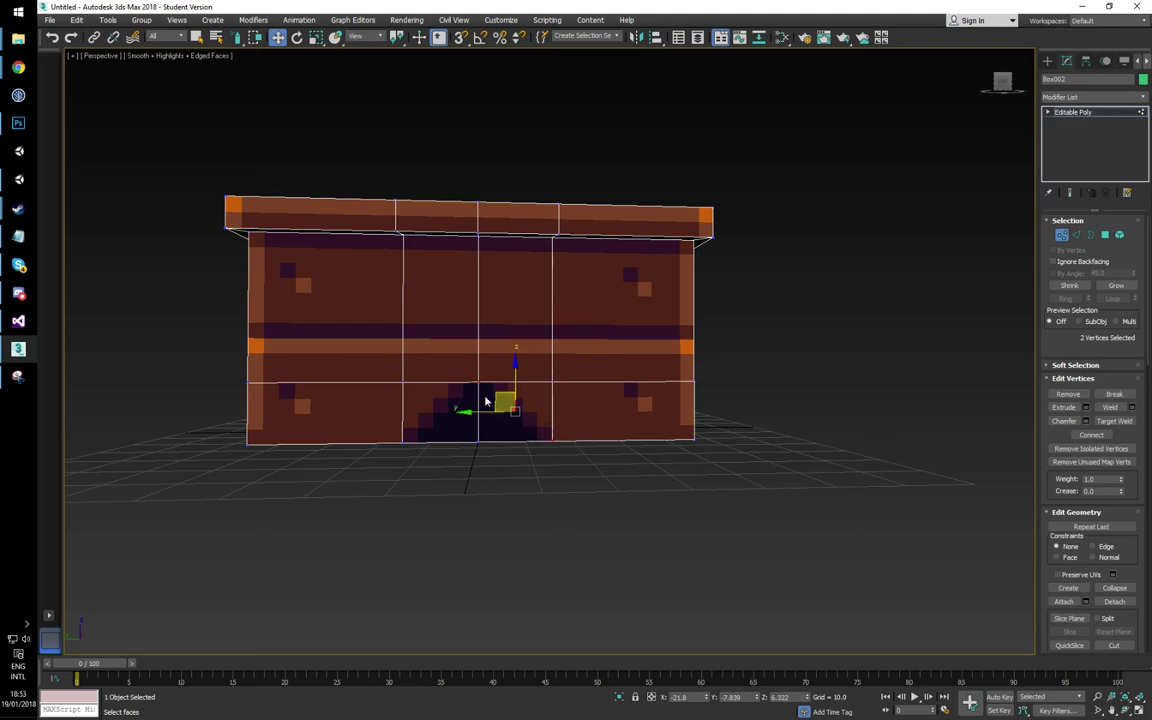
scroll(468, 398, "up", 8)
scroll(468, 398, "down", 8)
middle_click_drag(517, 401, 524, 398)
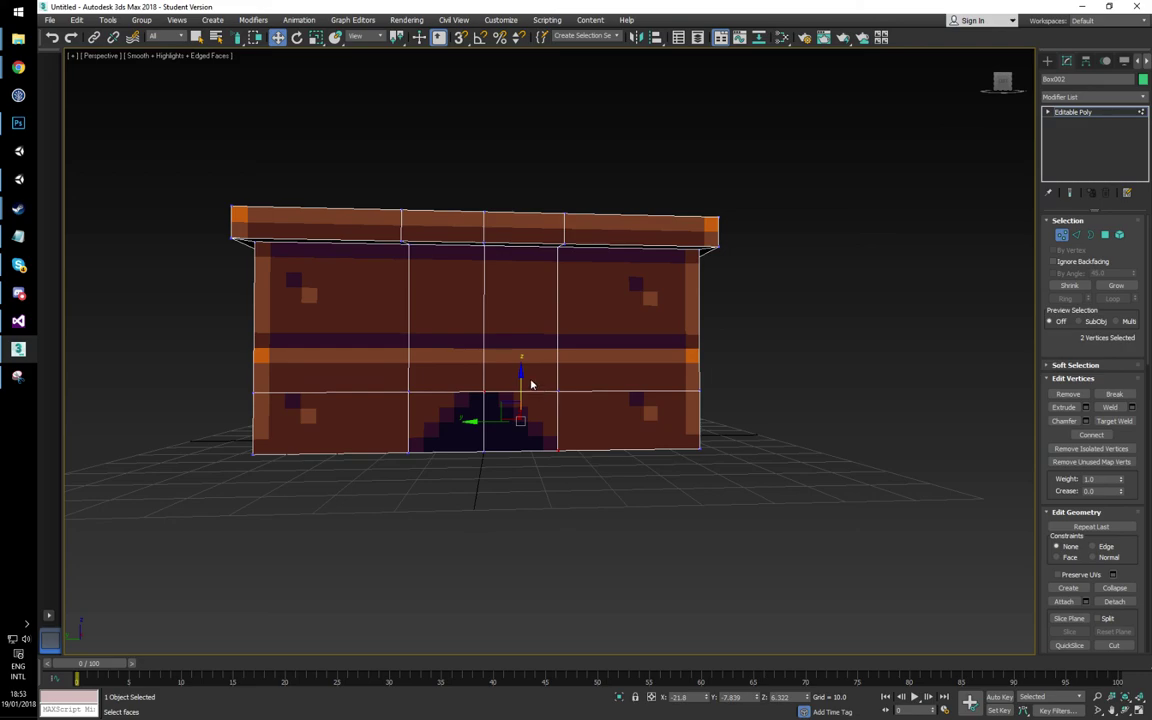
Step: Undo the horizontal cut and the three lengthwise cuts, and reconnect the lengthwise edges with 2 segments and zero pinch
key("2")
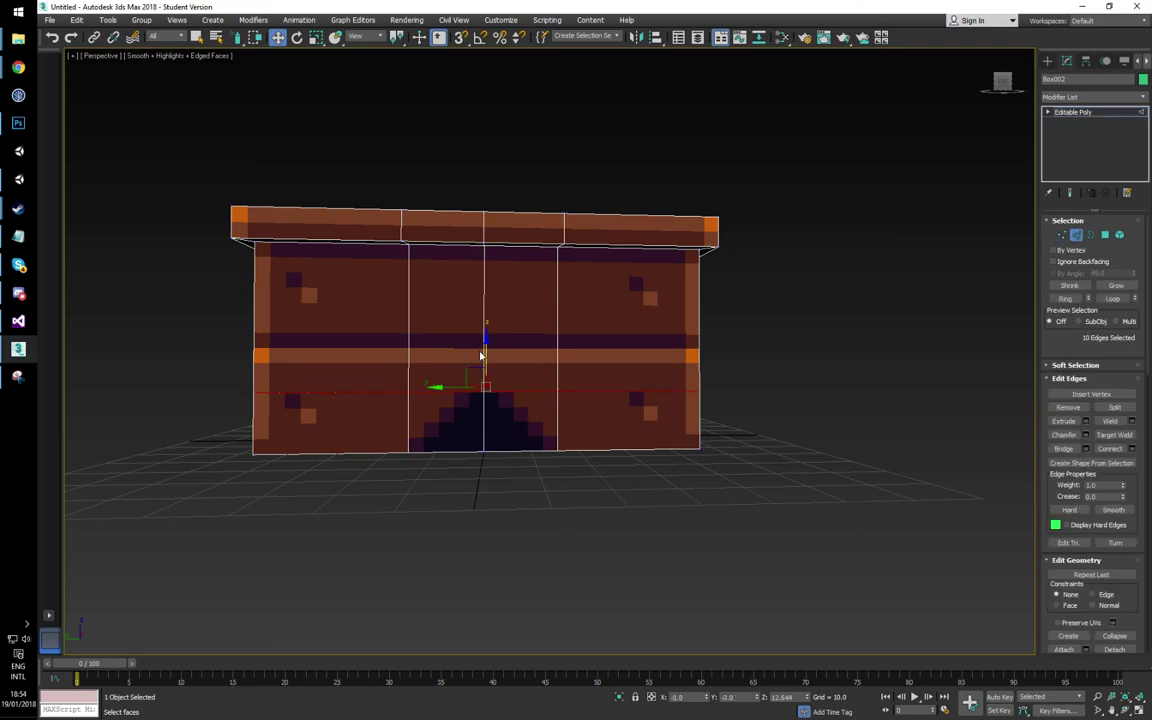
key("ctrl+z")
key("ctrl+z")
key("ctrl+z")
key("ctrl+z")
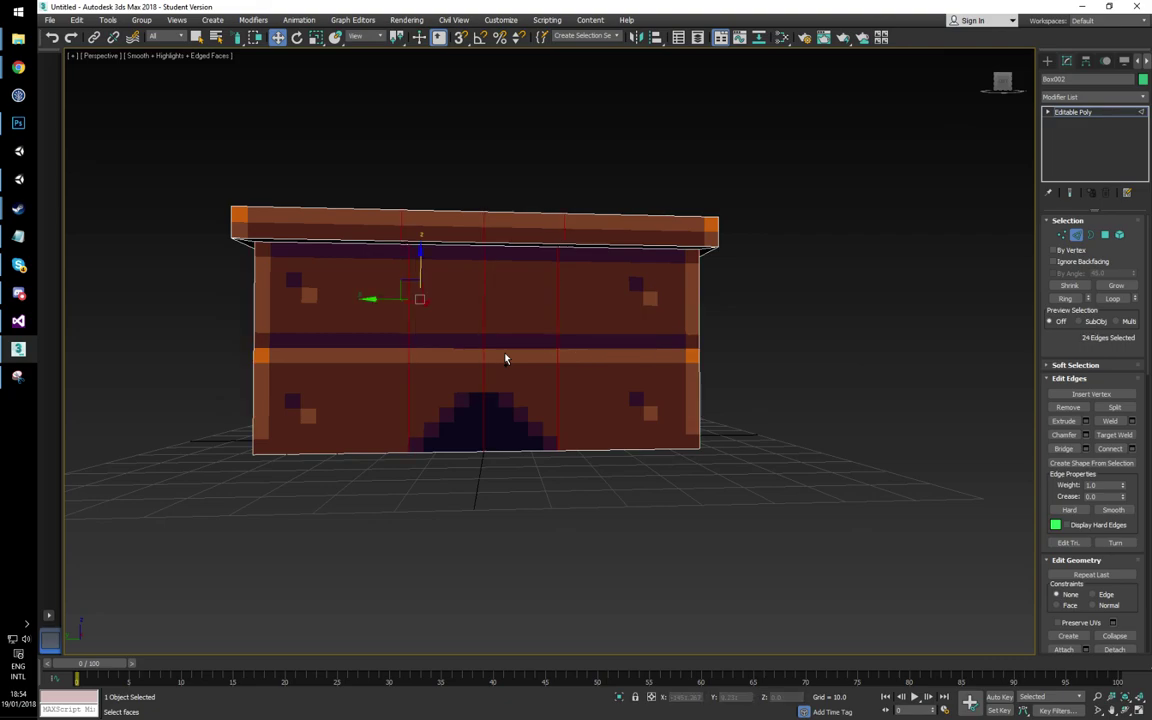
left_click(1131, 449)
left_click_drag(561, 362, 561, 378)
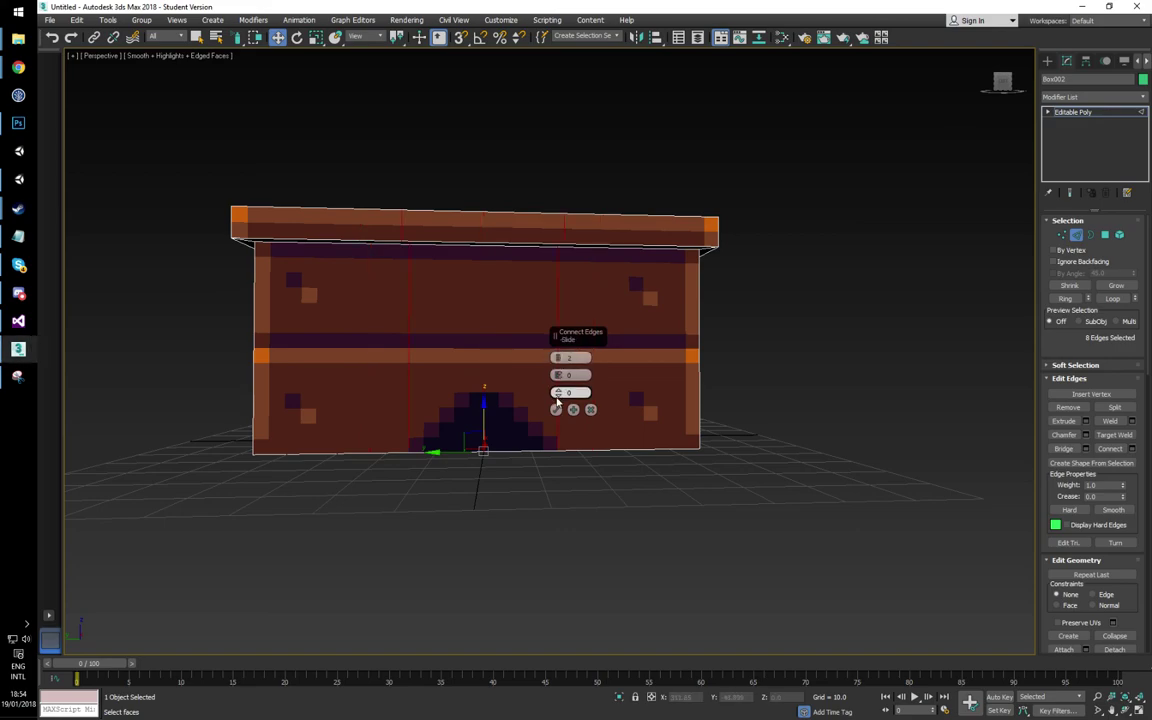
left_click(556, 410)
Step: Connect the lengthwise edges of the middle section with 2 segments and a pinch of about -27 over the opening's flat top
left_click(517, 451)
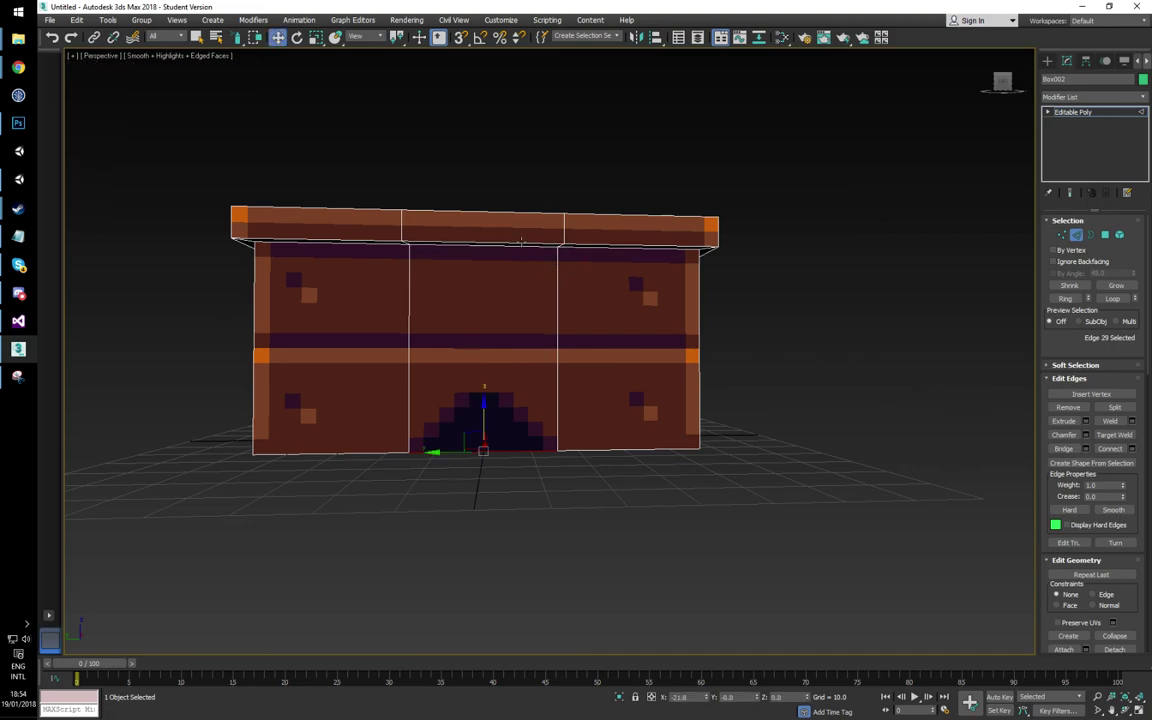
mouse_move(526, 425)
middle_mouse_down("alt")
mouse_move(663, 391)
mouse_move(638, 357)
mouse_move(512, 426)
mouse_move(522, 430)
middle_mouse_up("alt")
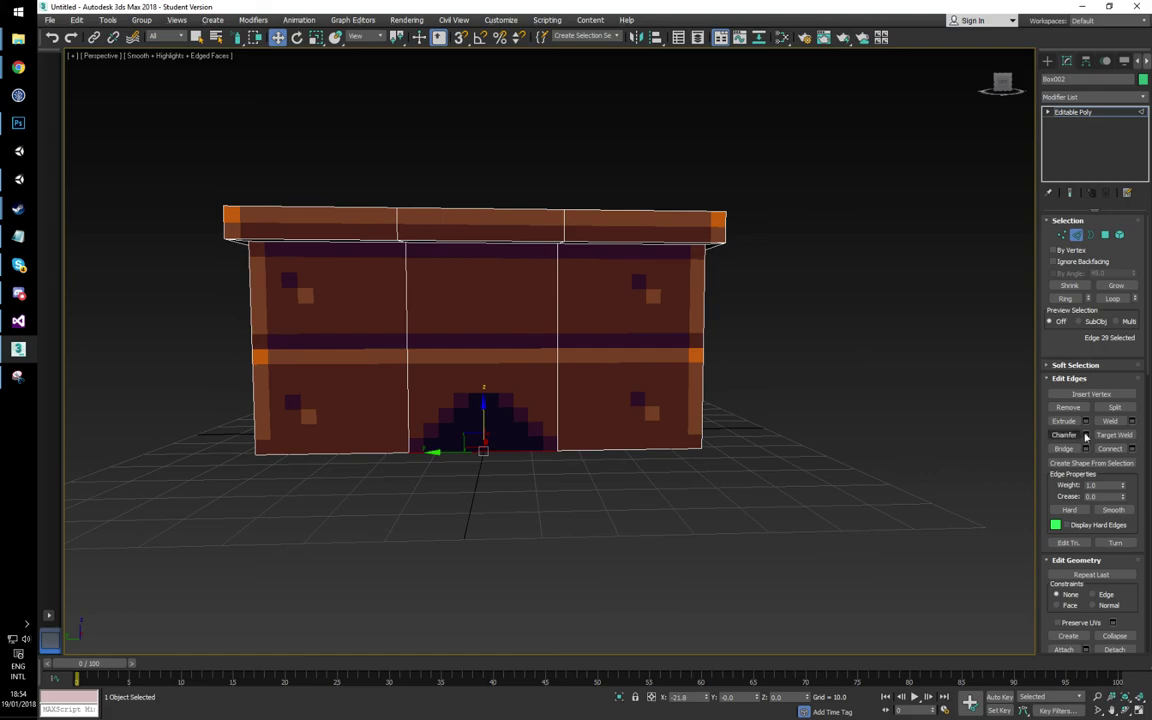
mouse_move(463, 178)
left_mouse_down()
mouse_move(506, 381)
mouse_move(505, 503)
left_mouse_up()
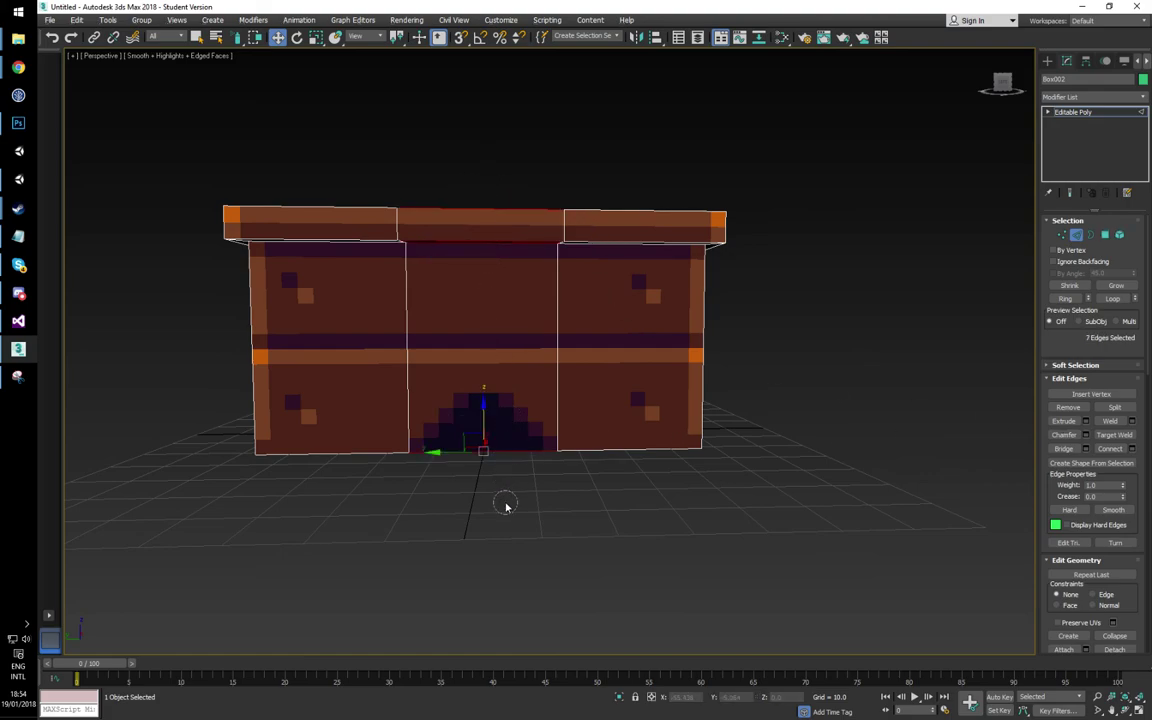
left_click(1131, 448)
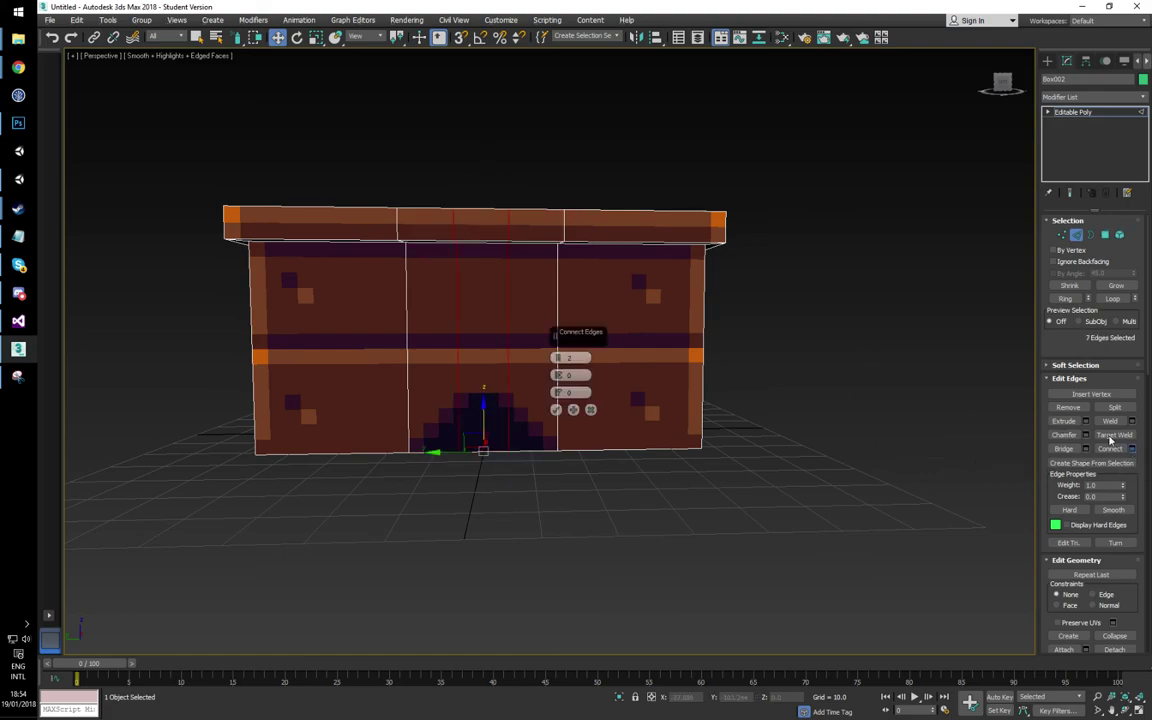
scroll(529, 393, "up", 10)
scroll(476, 432, "down", 10)
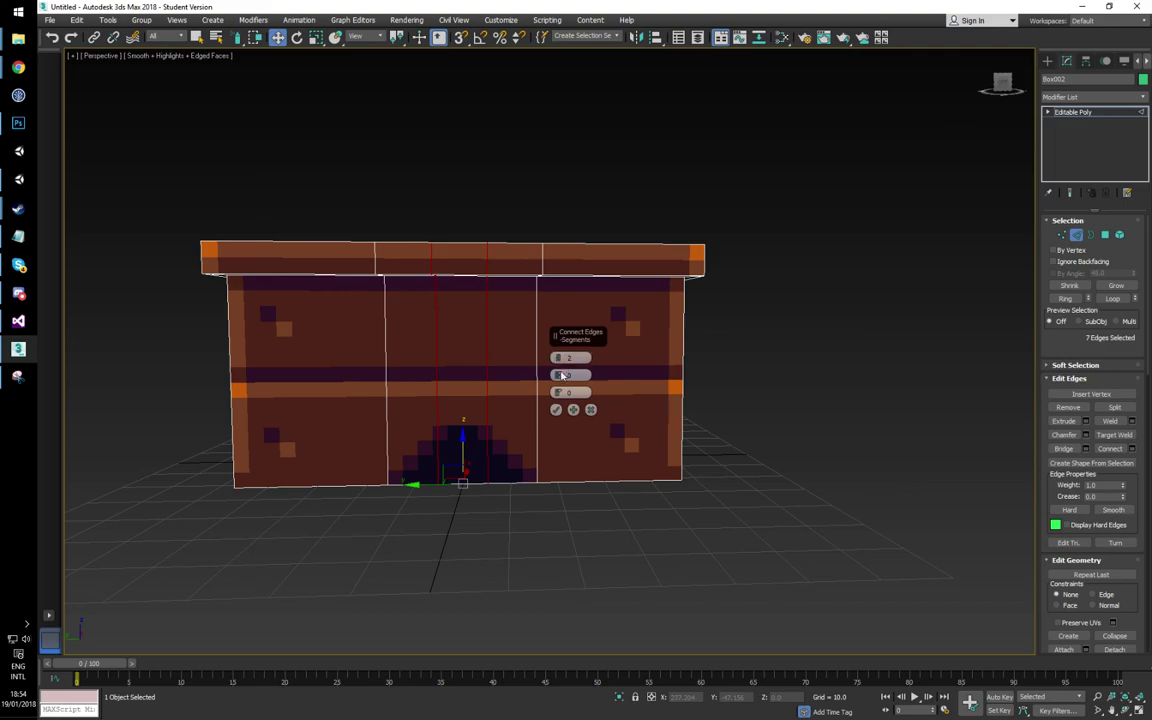
left_click_drag(557, 393, 564, 434)
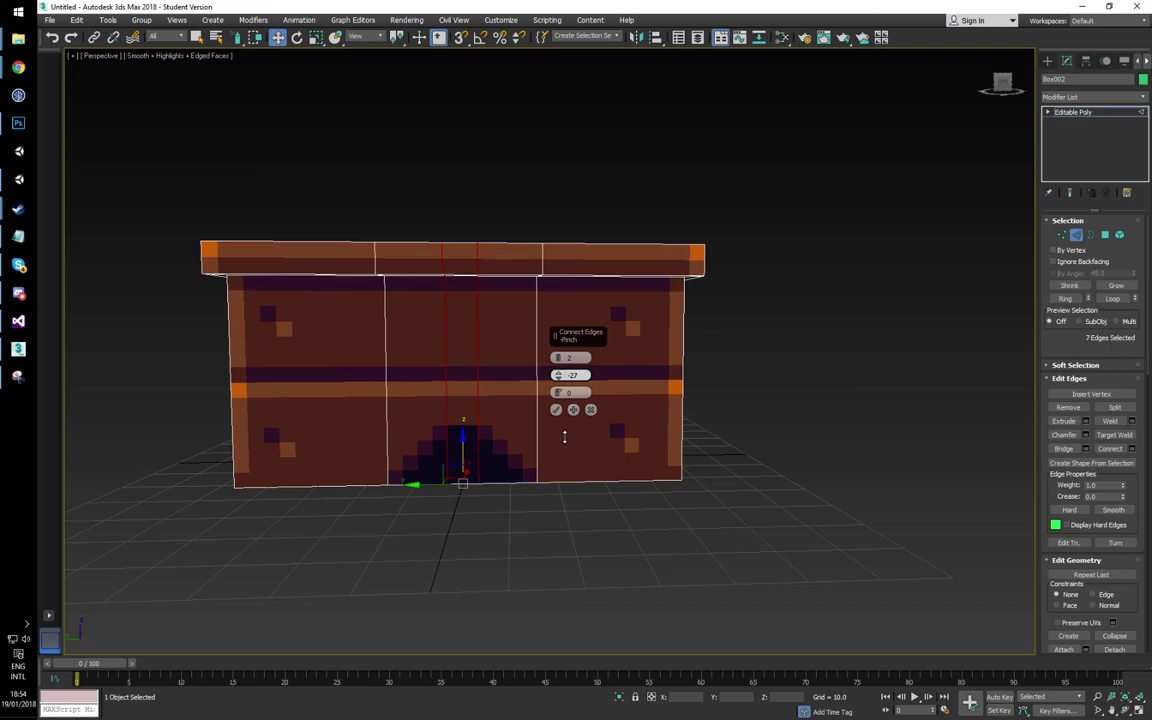
left_click(557, 410)
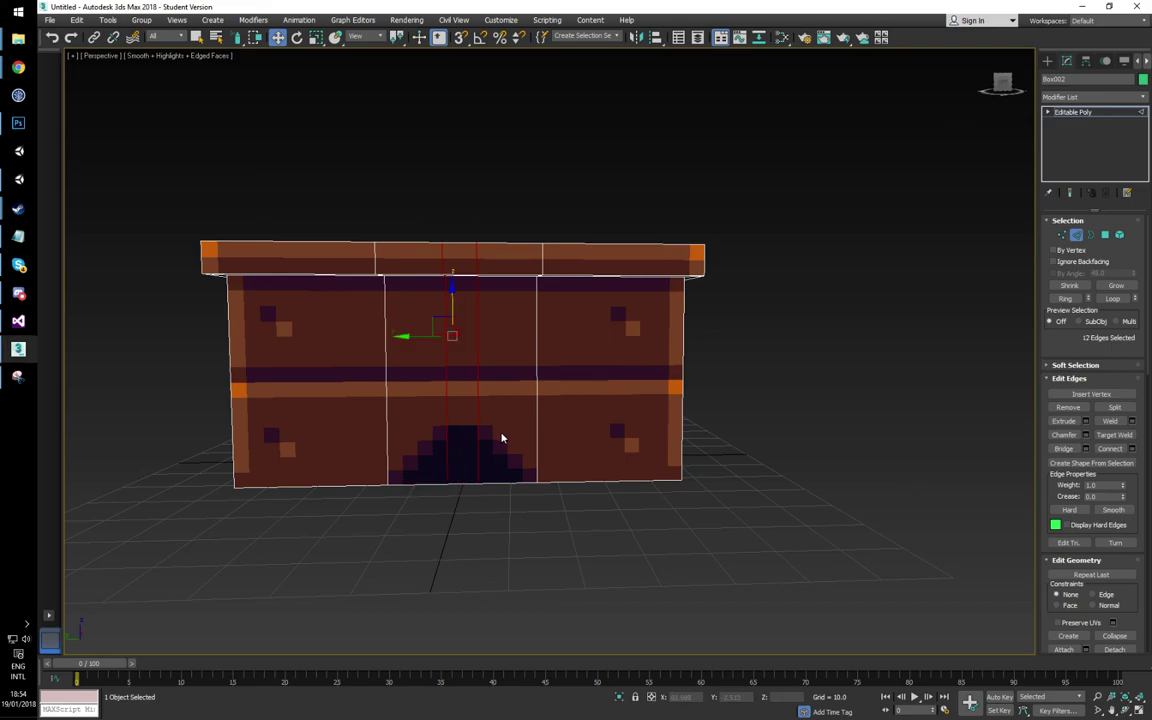
Step: Connect the table's vertical edges with 1 segment, zero pinch and a slide of -42, level with the dark opening's top
middle_click_drag(502, 435, 506, 428, "alt")
left_click(540, 418)
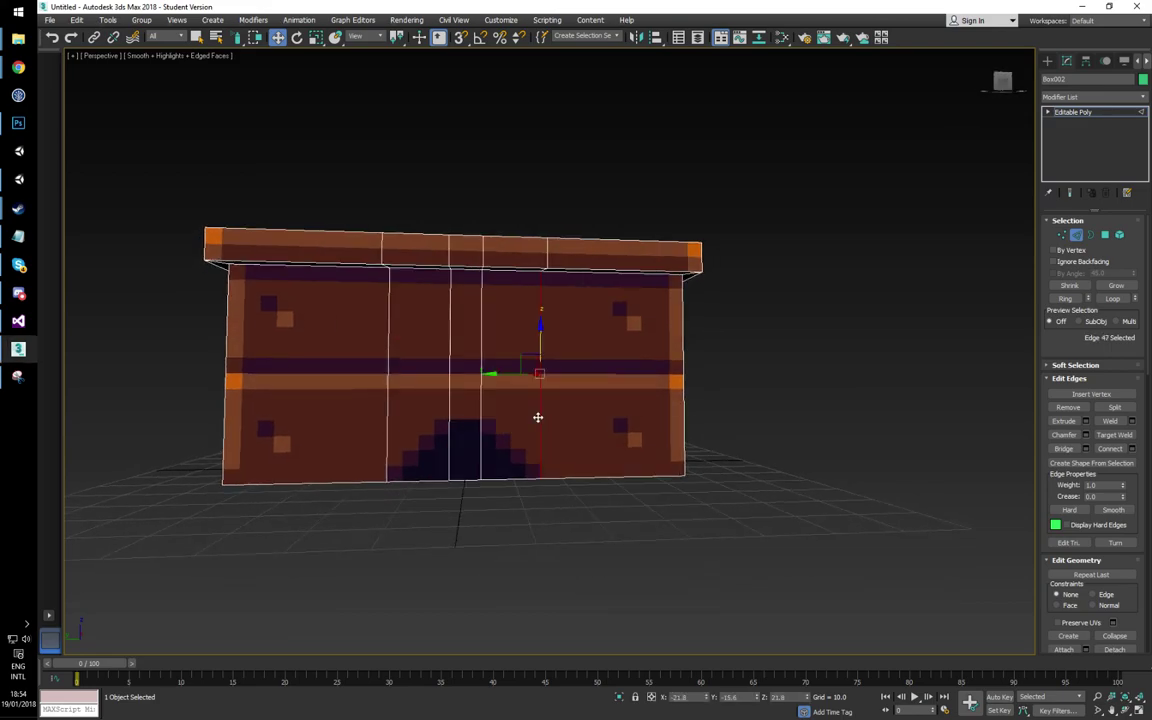
left_click(481, 416, "shift")
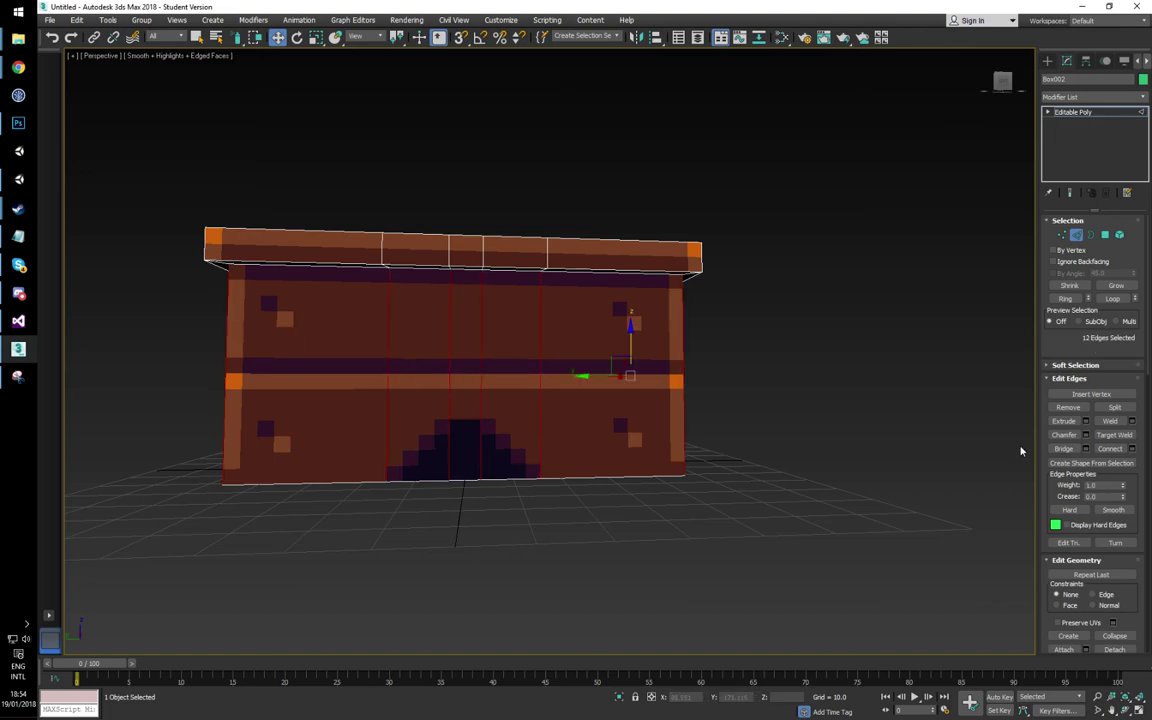
left_click(1134, 449)
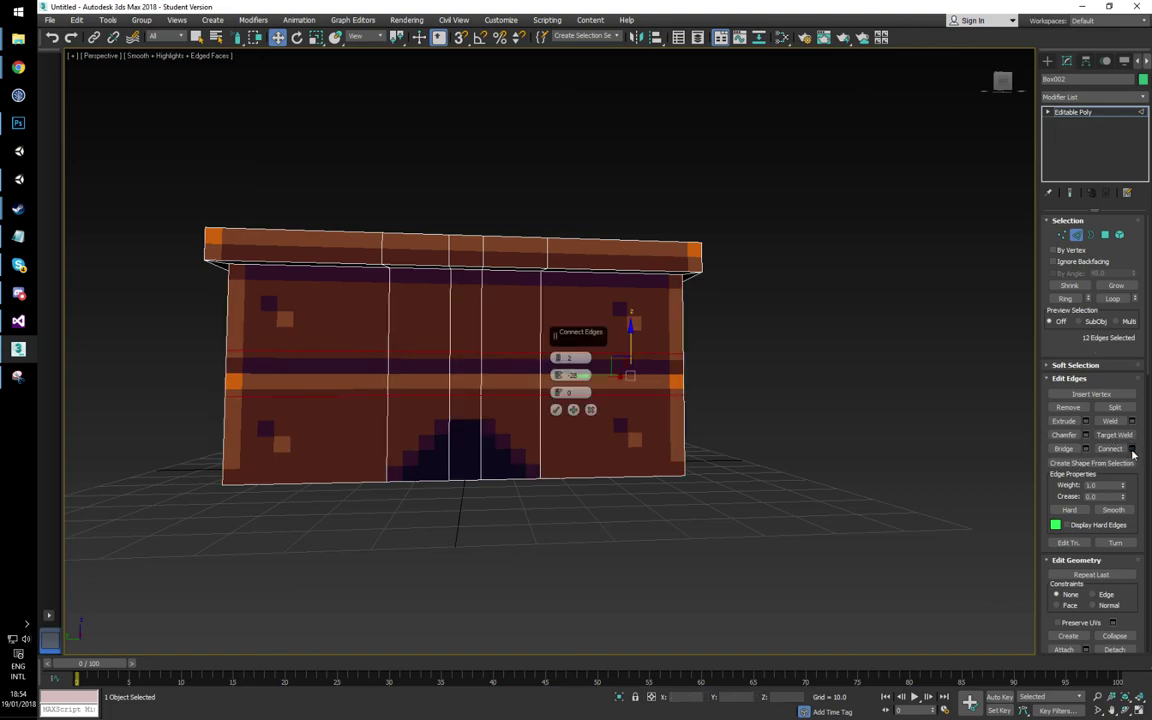
right_click(558, 375)
right_click(558, 358)
left_click_drag(558, 393, 570, 442)
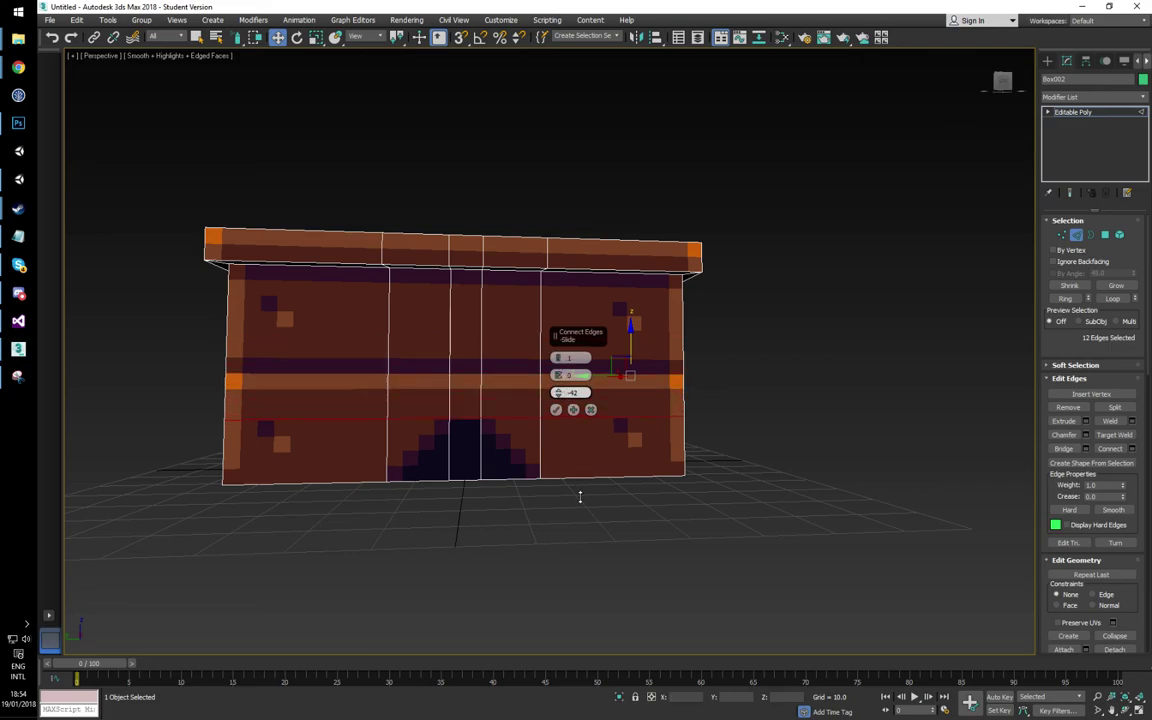
left_click(556, 409)
Step: Connect the opening's two upper vertices diagonally to its outer bottom vertices on the front of the table
key("1")
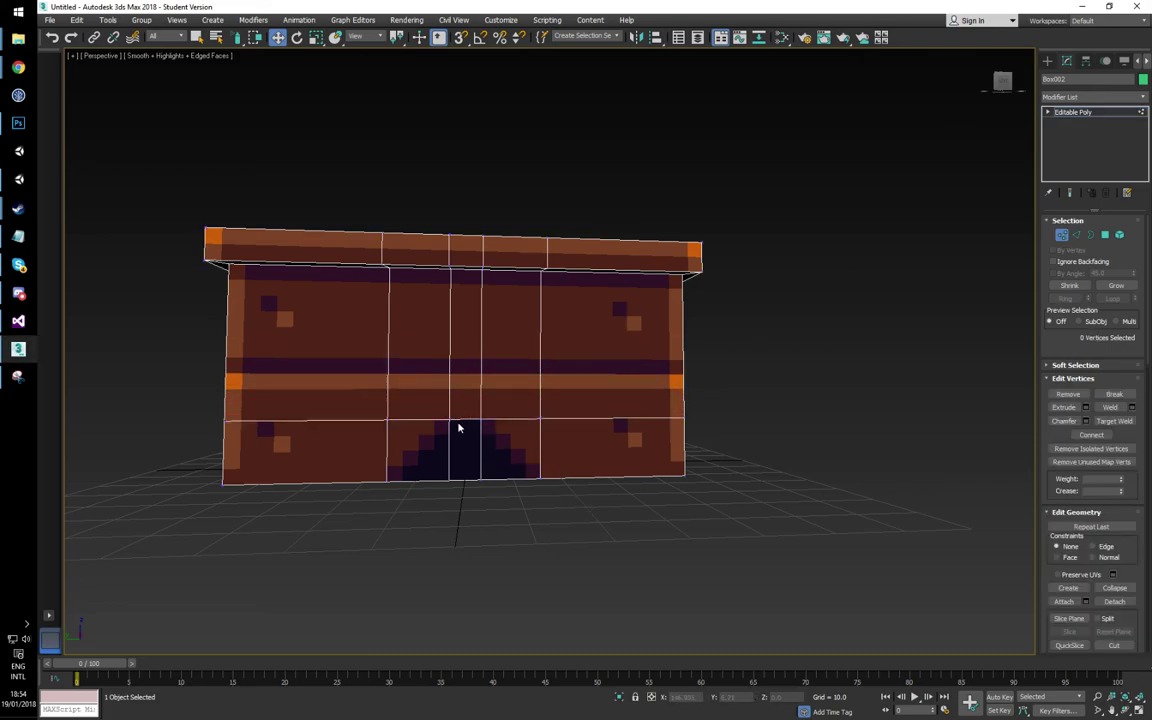
left_click(449, 420)
left_click(388, 481, "ctrl")
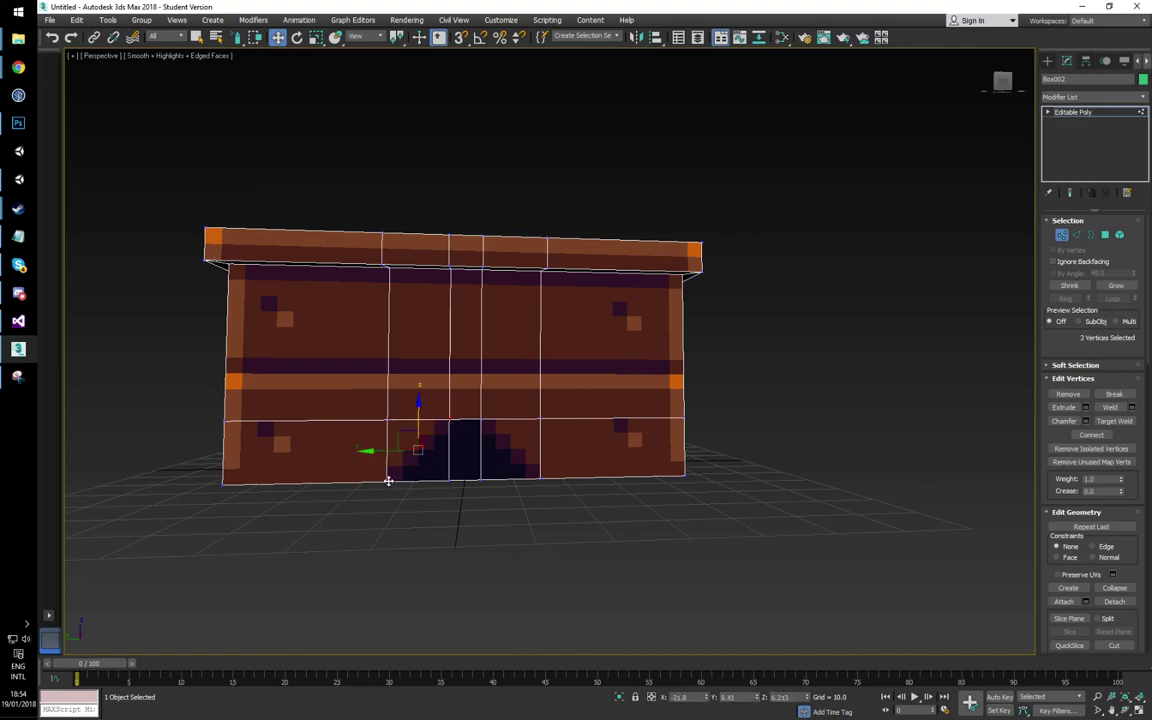
scroll(1088, 550, "down", 1)
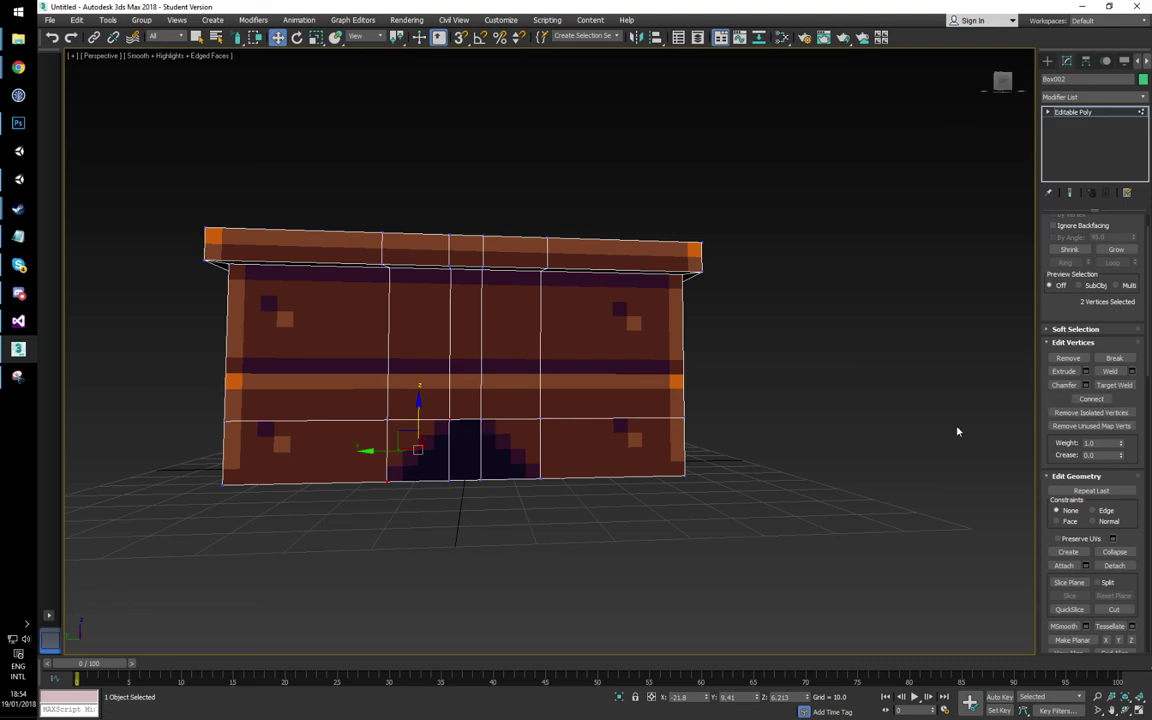
left_click(1091, 398)
left_click(480, 419)
left_click(539, 478, "ctrl")
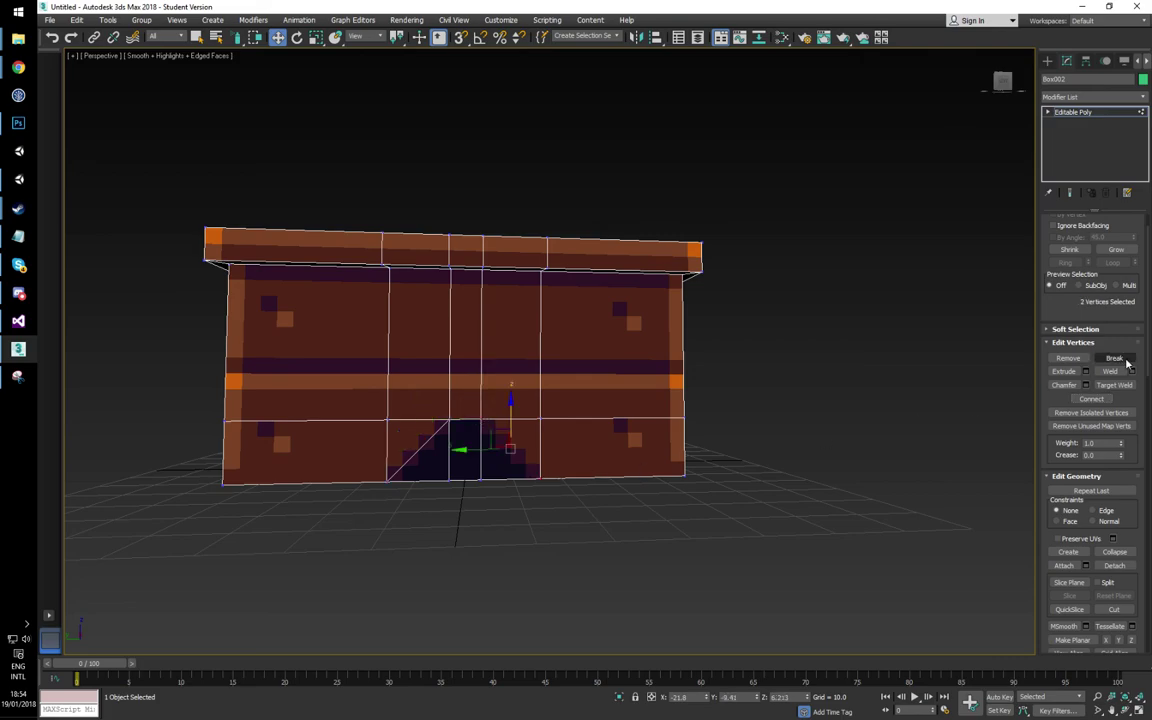
left_click(1095, 399)
Step: Add the same two diagonal edges around the painted opening on the opposite long side of the table
middle_click_drag(836, 460, 658, 455, "alt")
left_click(651, 441)
left_click(575, 537, "ctrl")
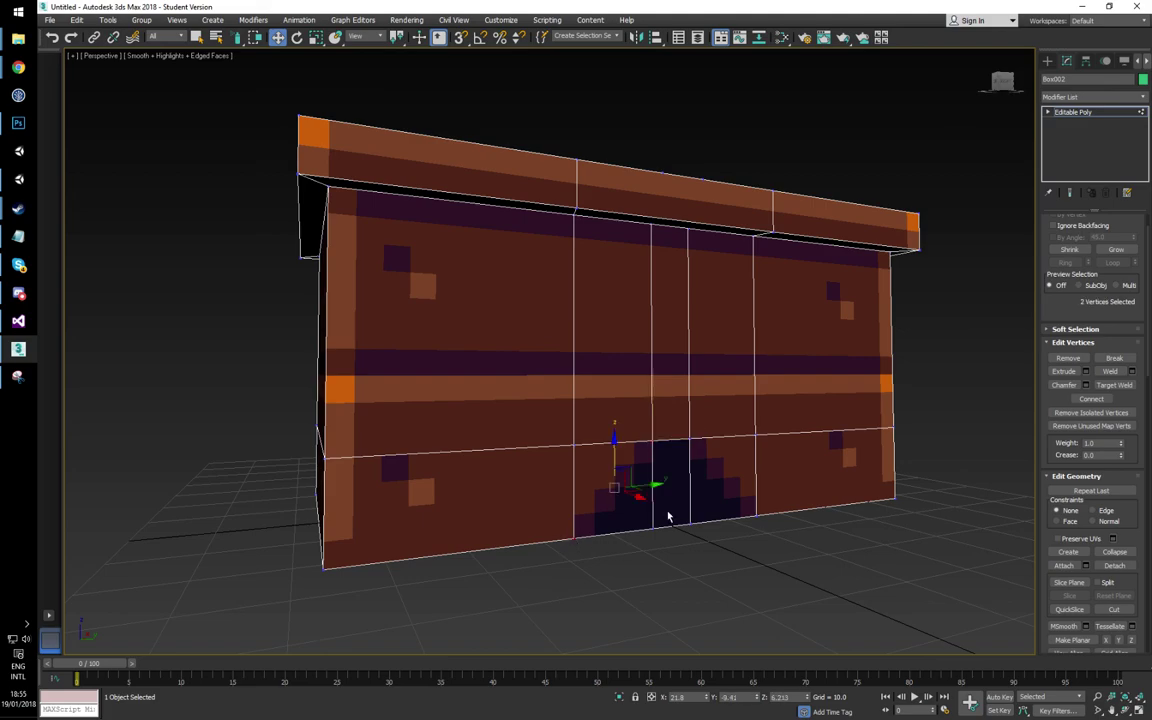
left_click(1090, 400)
left_click(688, 439)
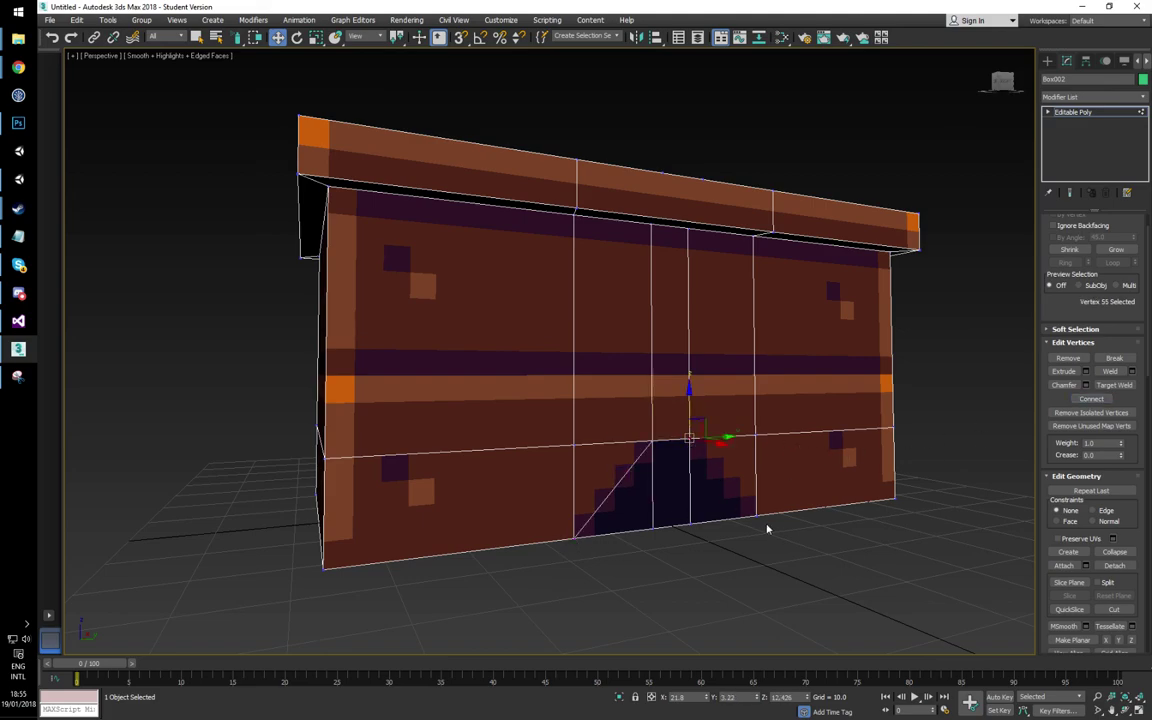
left_click(755, 515, "ctrl")
left_click(1090, 398)
Step: Delete the faces inside the painted opening on both long sides to cut a passage through the table
middle_click_drag(790, 480, 789, 527, "alt")
key("4")
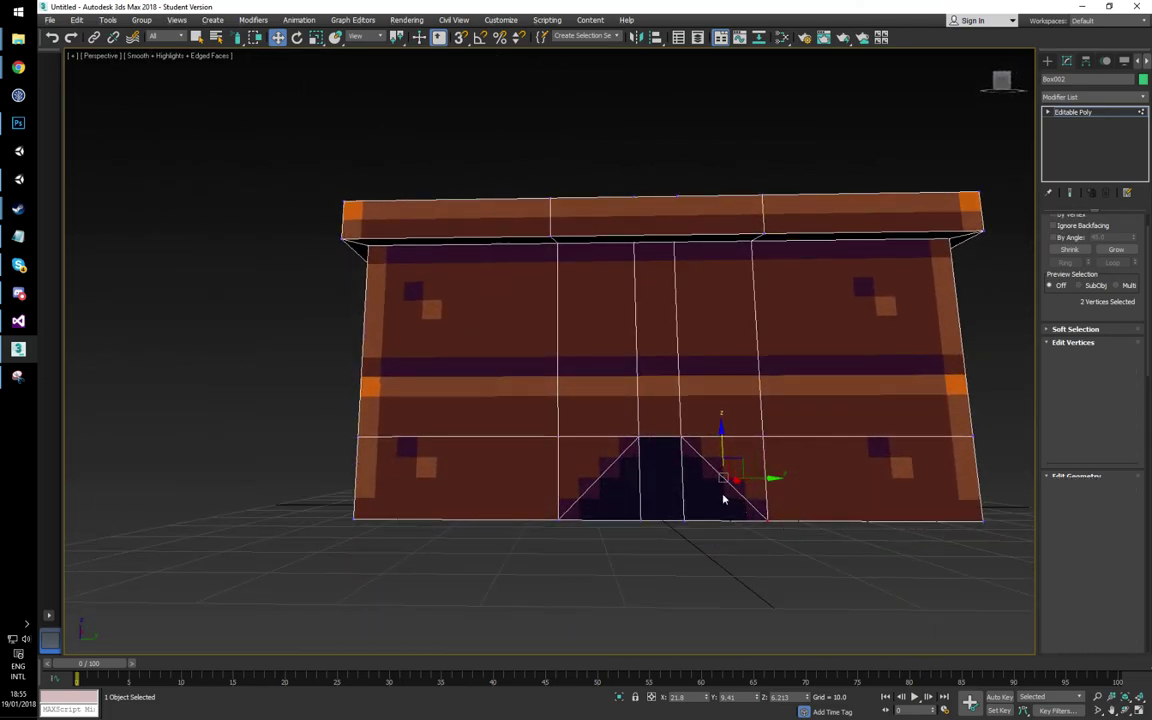
left_click(698, 492)
key("Delete")
left_click(665, 490)
key("Delete")
left_click(621, 491)
key("Delete")
left_click(613, 483)
key("Delete")
left_click(632, 481)
key("Delete")
left_click(618, 505)
key("Delete")
Step: Bridge the six slanted and top border edges of the two openings to form the inner walls of the passage
middle_click_drag(625, 509, 556, 510, "alt")
key("2")
left_click(388, 467)
left_click(455, 480, "ctrl")
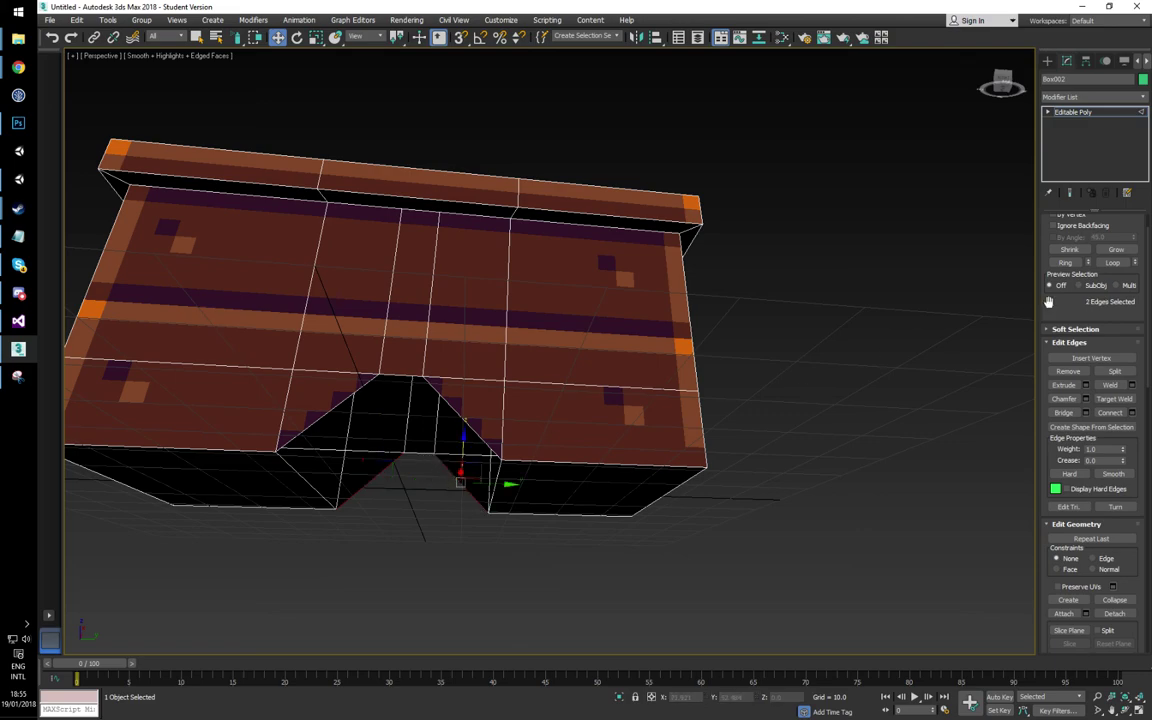
scroll(1048, 302, "up", 1)
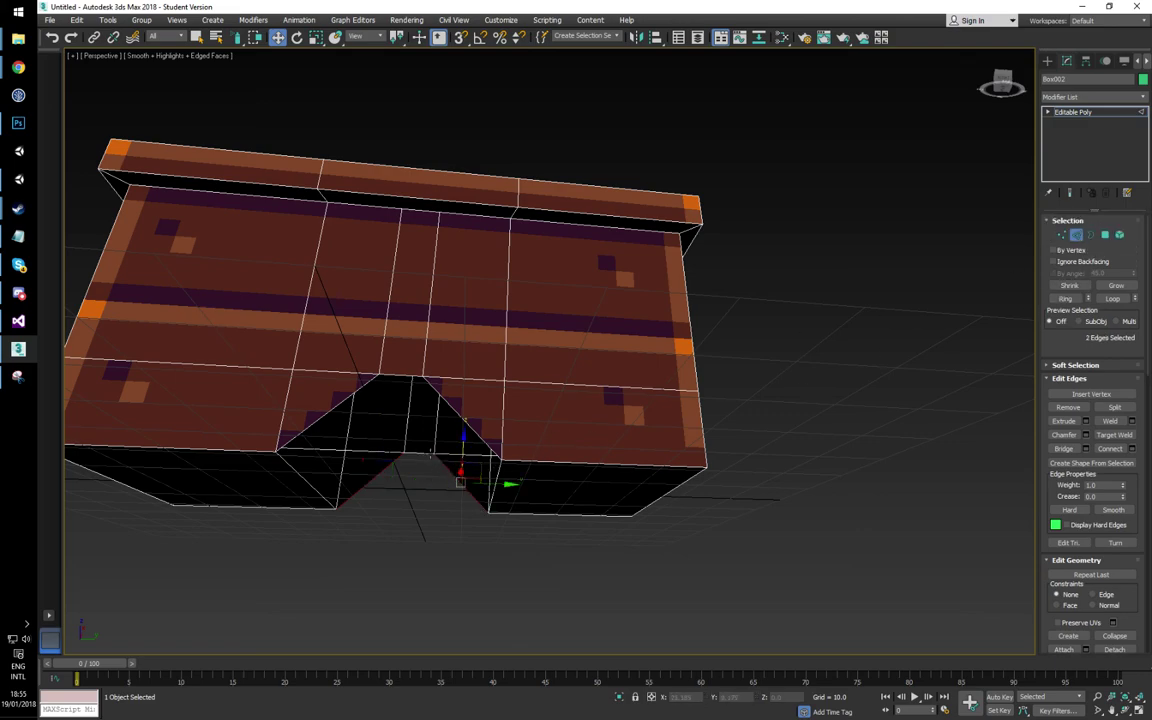
left_click(415, 453, "ctrl")
left_click(395, 378, "ctrl")
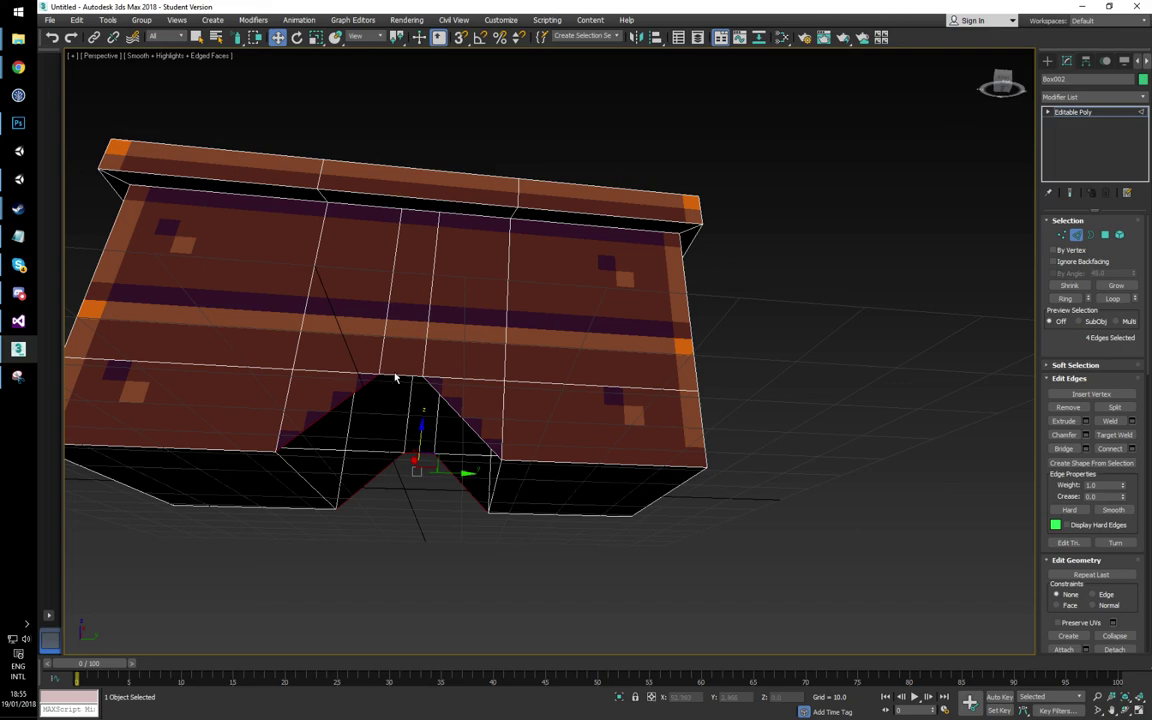
left_click(398, 375, "ctrl")
left_click(452, 405, "ctrl")
left_click(1115, 452)
left_click(1068, 451)
middle_click_drag(606, 530, 622, 461, "alt")
middle_click_drag(505, 409, 495, 403, "alt")
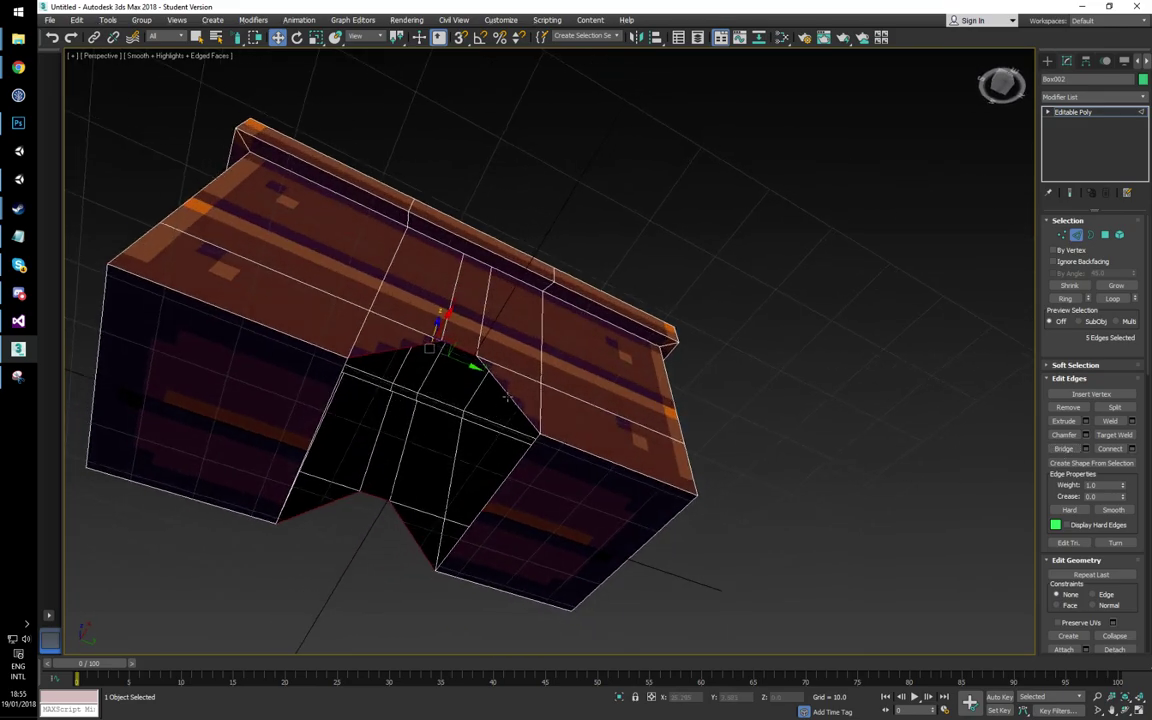
left_click(1063, 448)
Step: Examine the bridged passage and its stretched texture from underneath the table
middle_click_drag(597, 476, 522, 458, "alt")
scroll(452, 433, "down", 5)
scroll(512, 440, "up", 5)
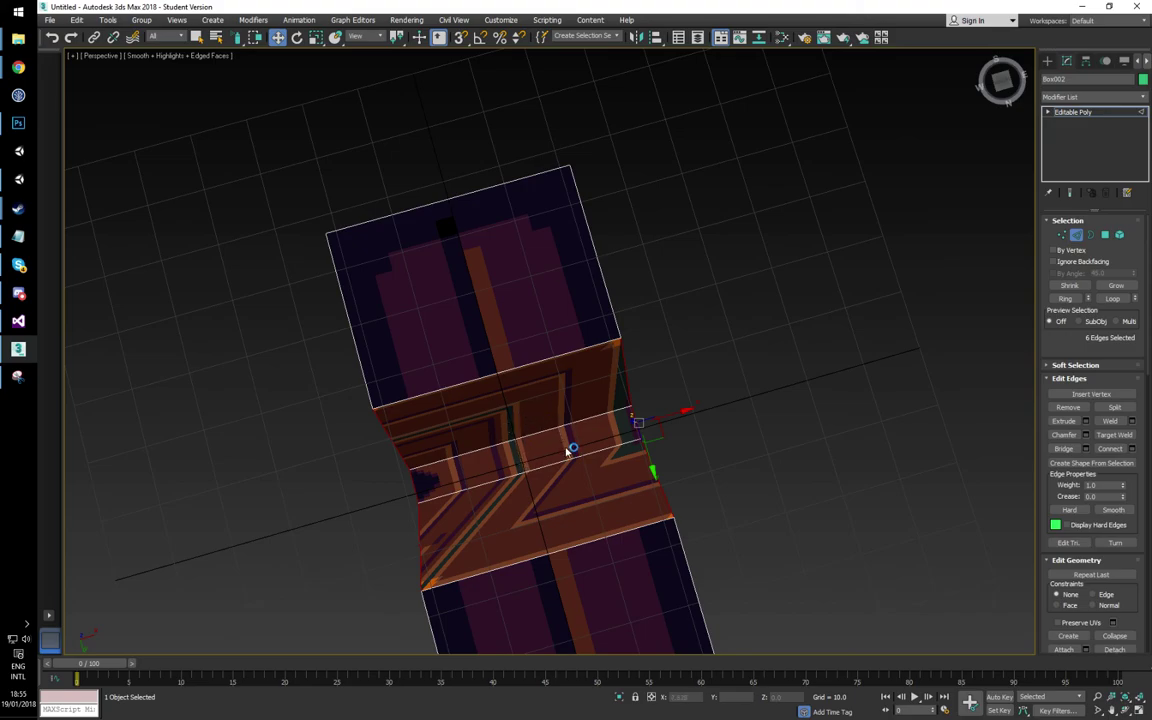
scroll(566, 452, "down", 5)
middle_click_drag(562, 449, 541, 364, "alt")
scroll(539, 414, "up", 5)
scroll(452, 377, "down", 5)
Step: Connect the ring of crosswise edges under the table with 2 segments and a pinch of 62, framing the underside lengthwise
left_click(1002, 82)
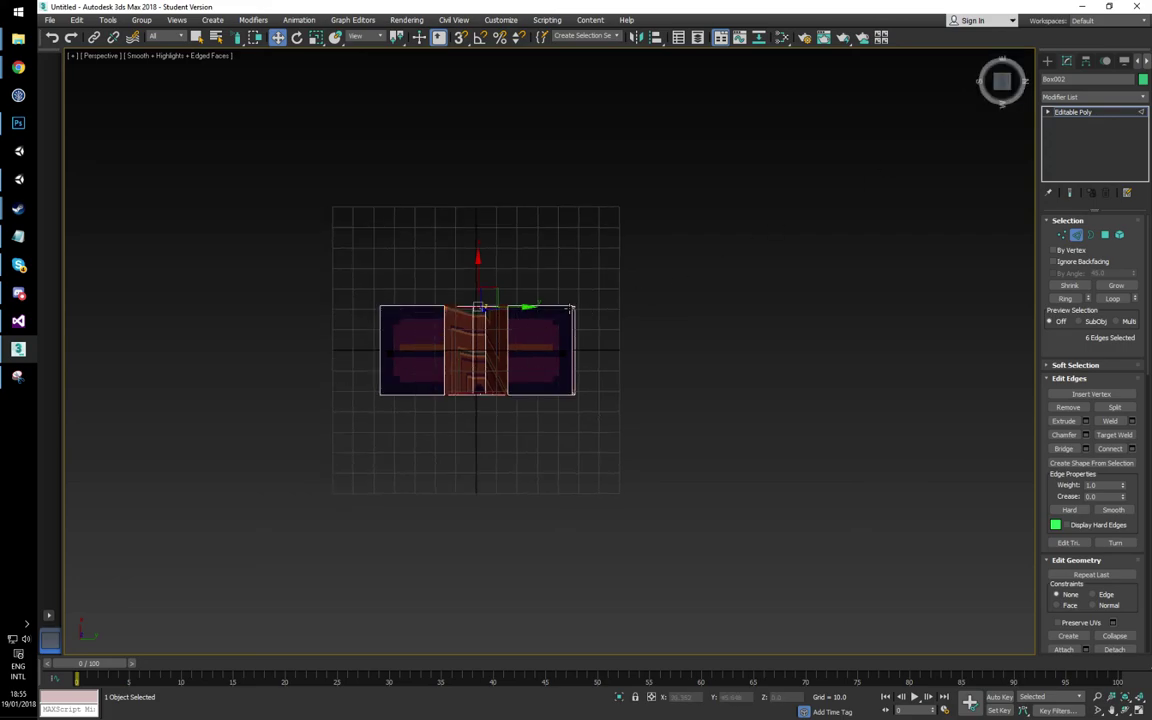
scroll(455, 342, "up", 4)
left_click(568, 342)
left_click(612, 342)
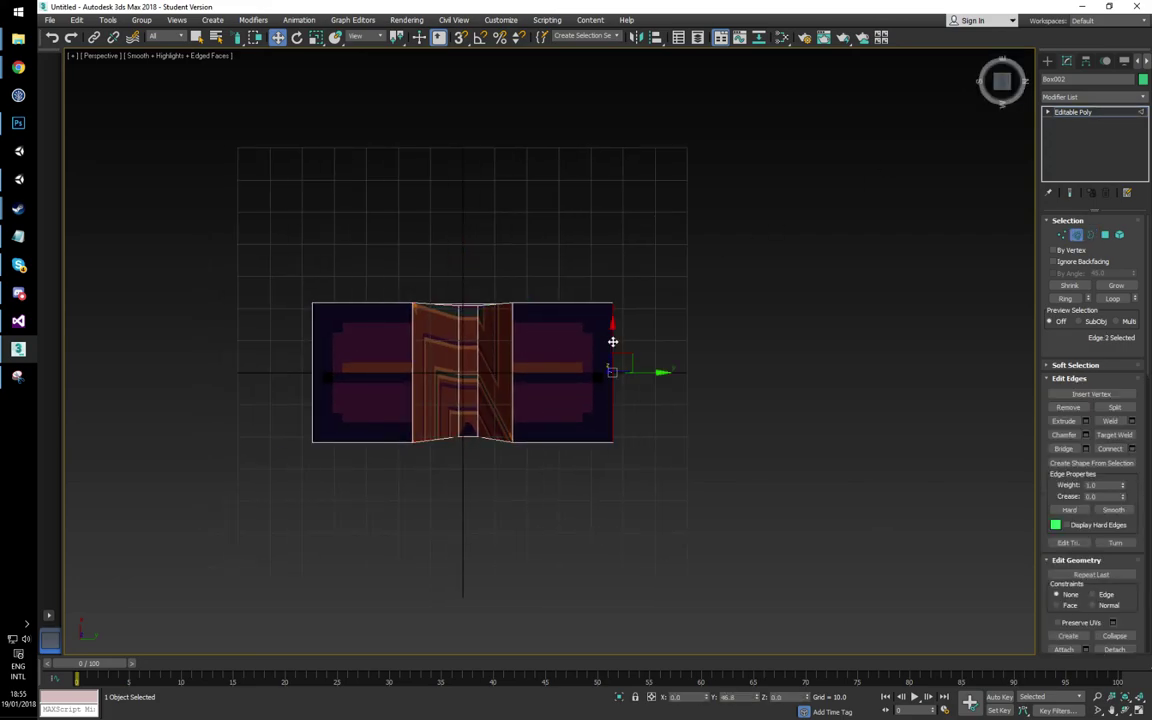
left_click(512, 344, "shift")
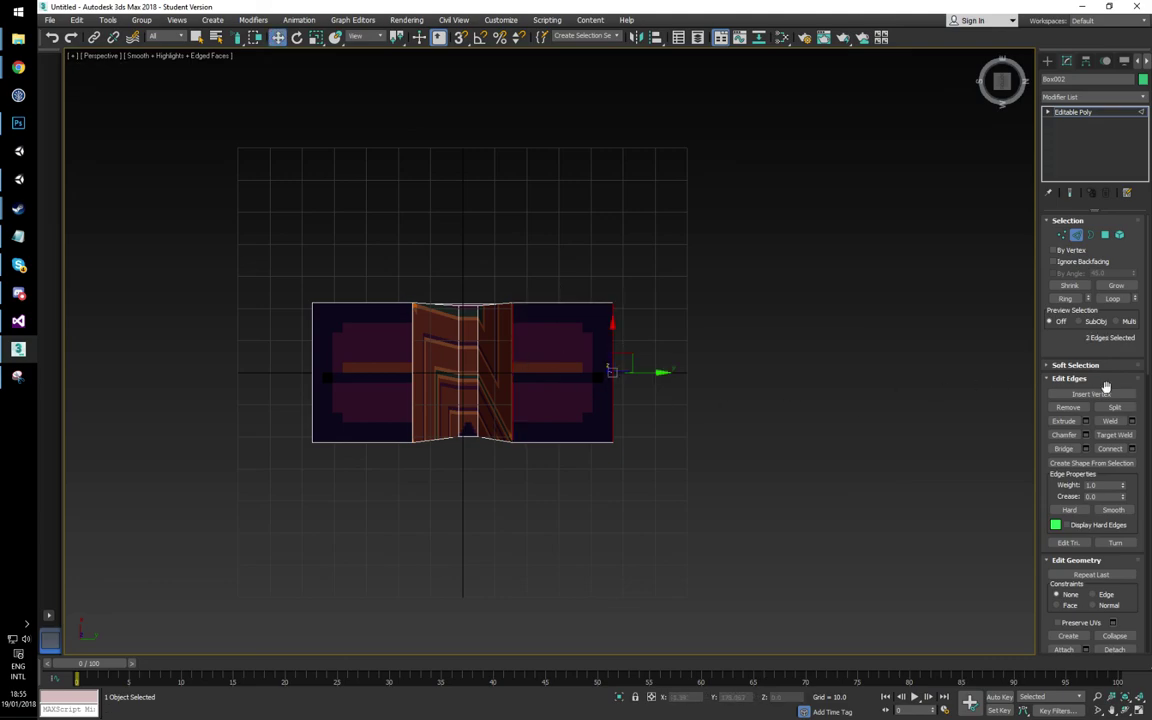
mouse_move(565, 370)
left_mouse_down()
mouse_move(323, 373)
mouse_move(560, 371)
left_mouse_up()
left_click(618, 373, "ctrl")
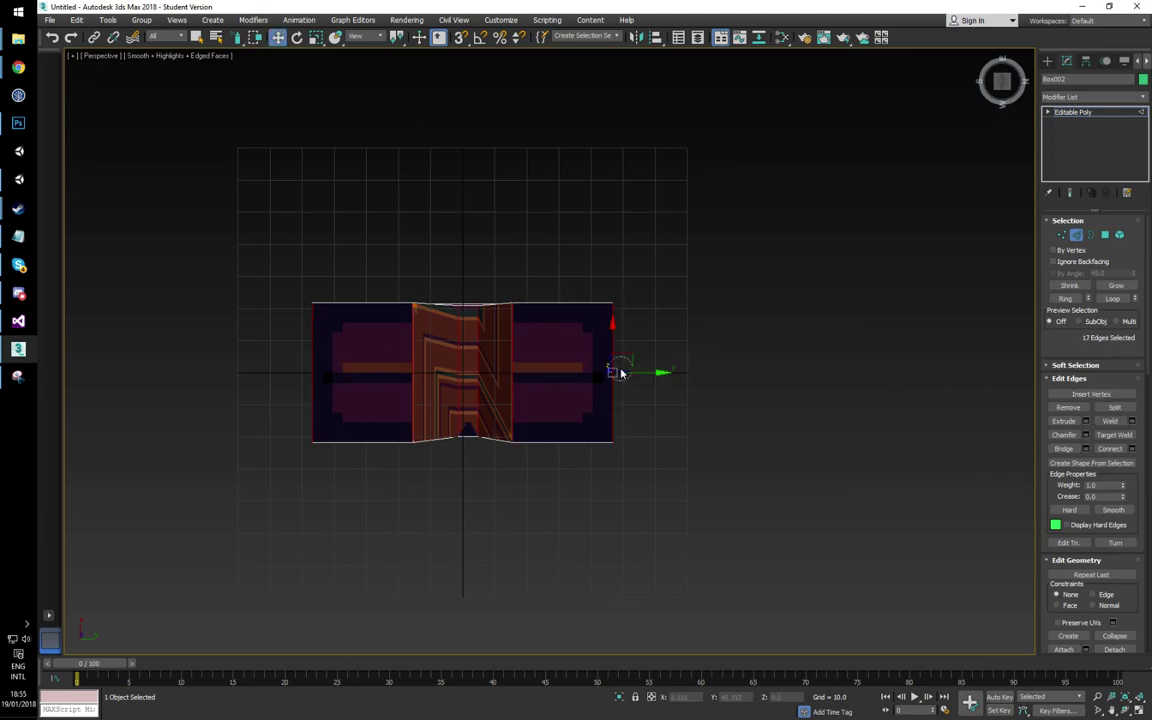
middle_click_drag(548, 369, 465, 430, "alt")
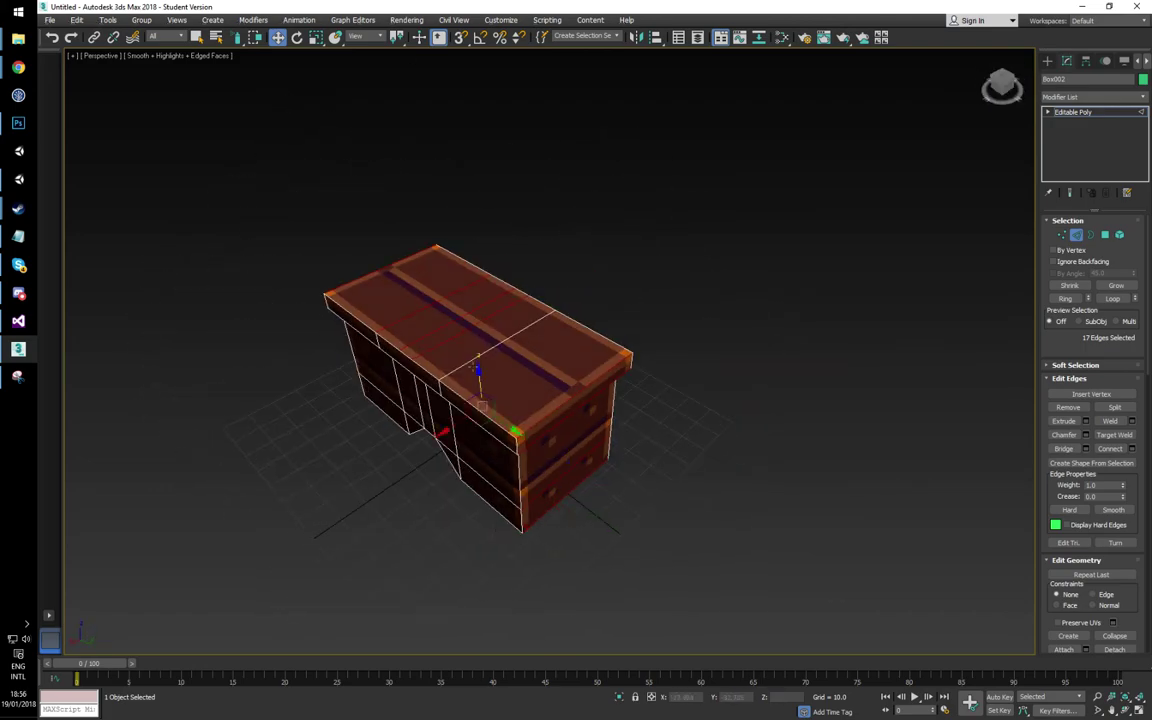
middle_click_drag(480, 366, 573, 314, "alt")
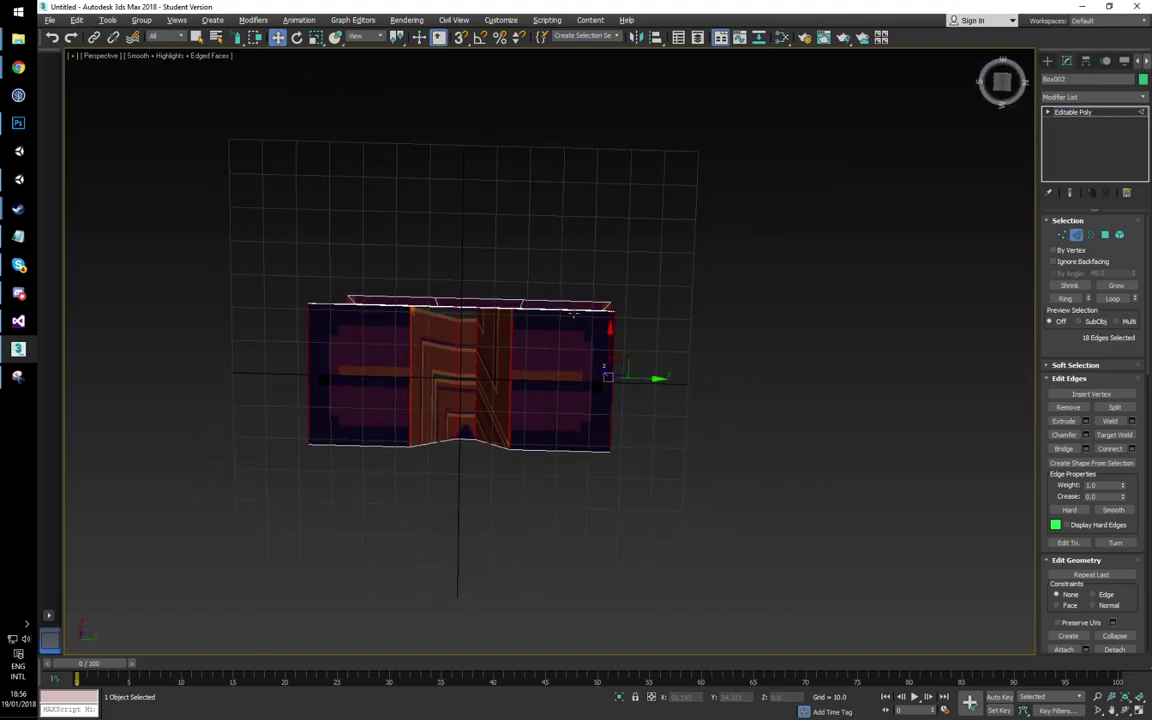
left_click(1131, 449)
right_click(558, 394)
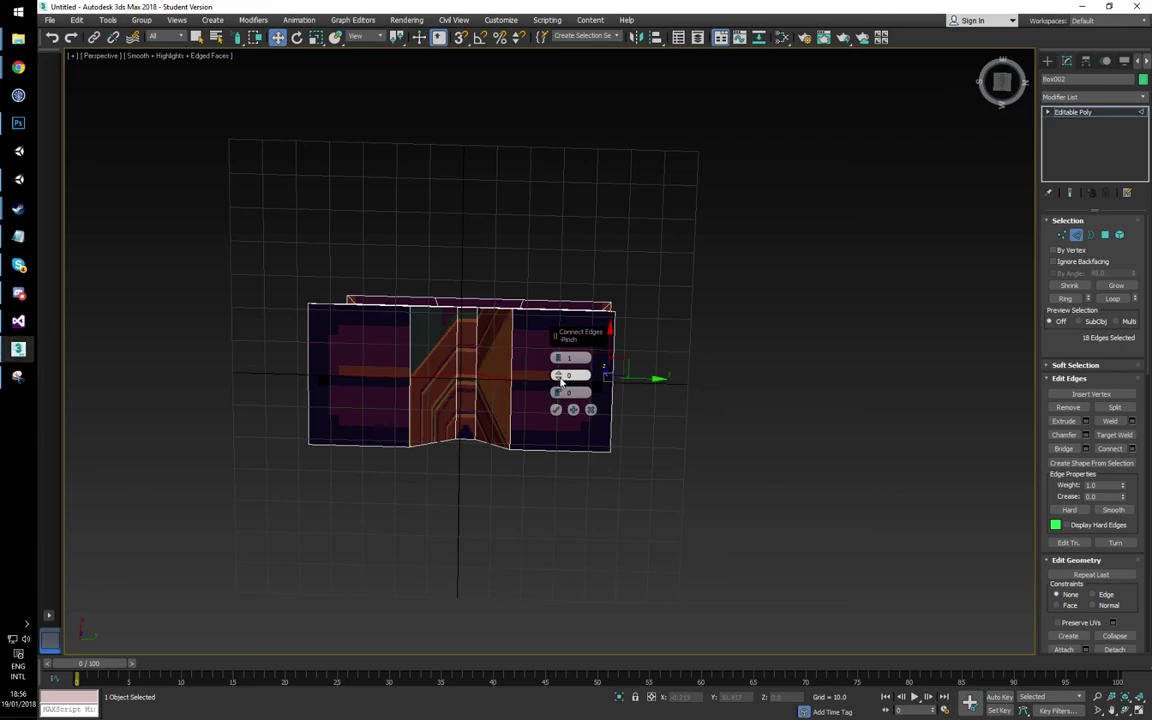
left_click(559, 358)
middle_click_drag(532, 383, 465, 397, "alt")
left_click_drag(559, 376, 584, 228)
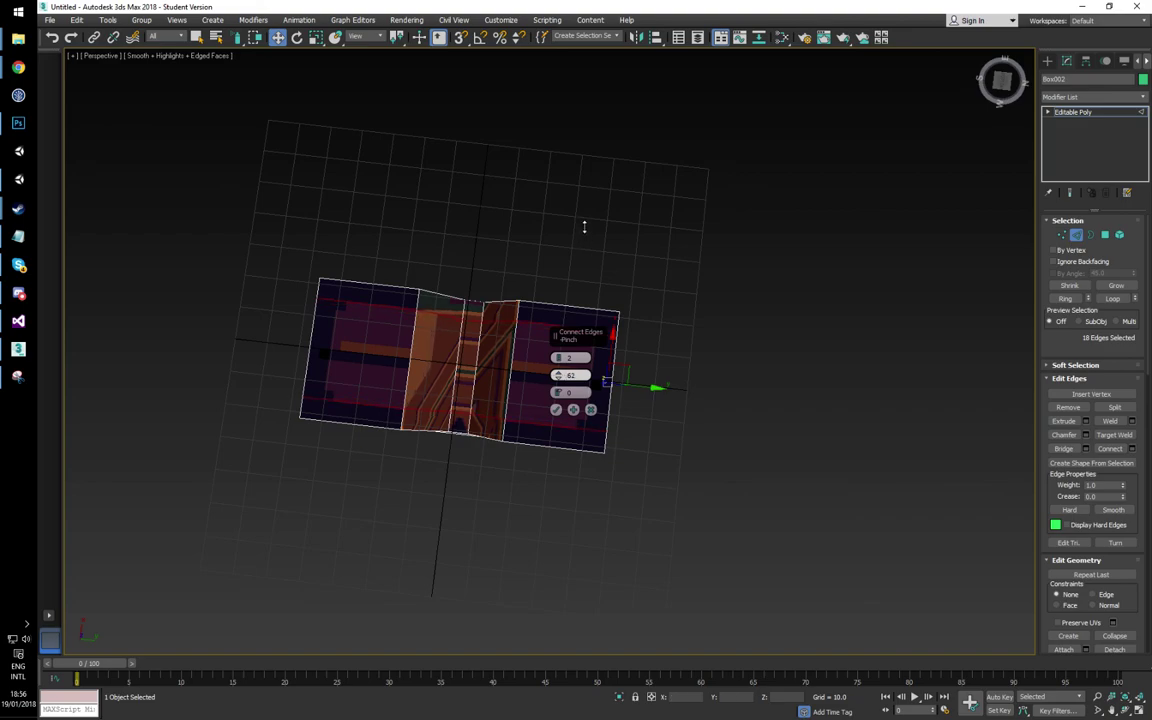
left_click(556, 410)
Step: Connect the lengthwise edges of both end blocks with 1 segment, pinch 0 and a slide of -61, placing loops near the short ends
left_click(586, 330)
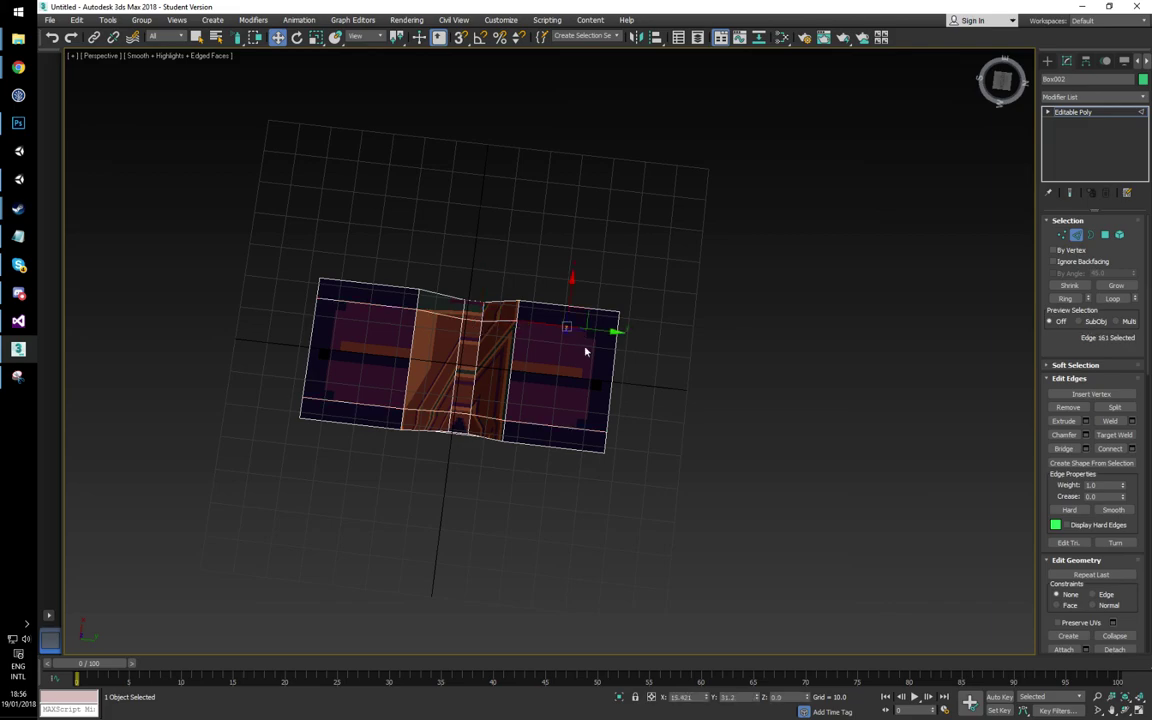
left_click(578, 428, "shift")
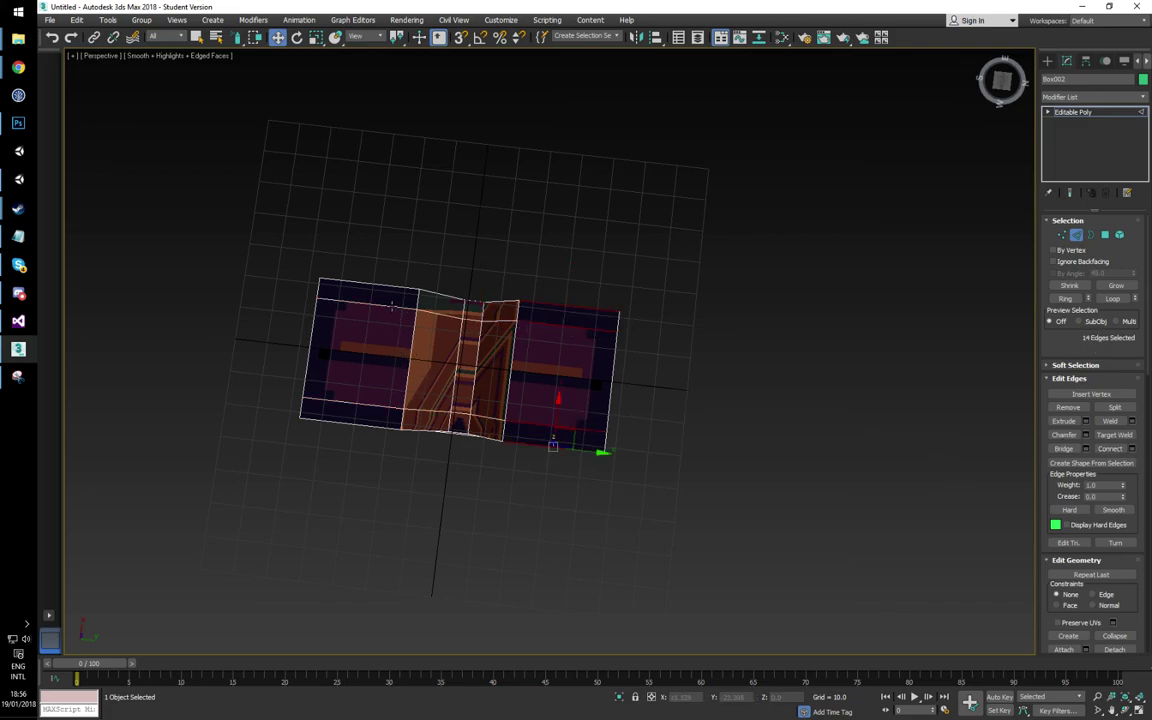
double_click(362, 404, "ctrl")
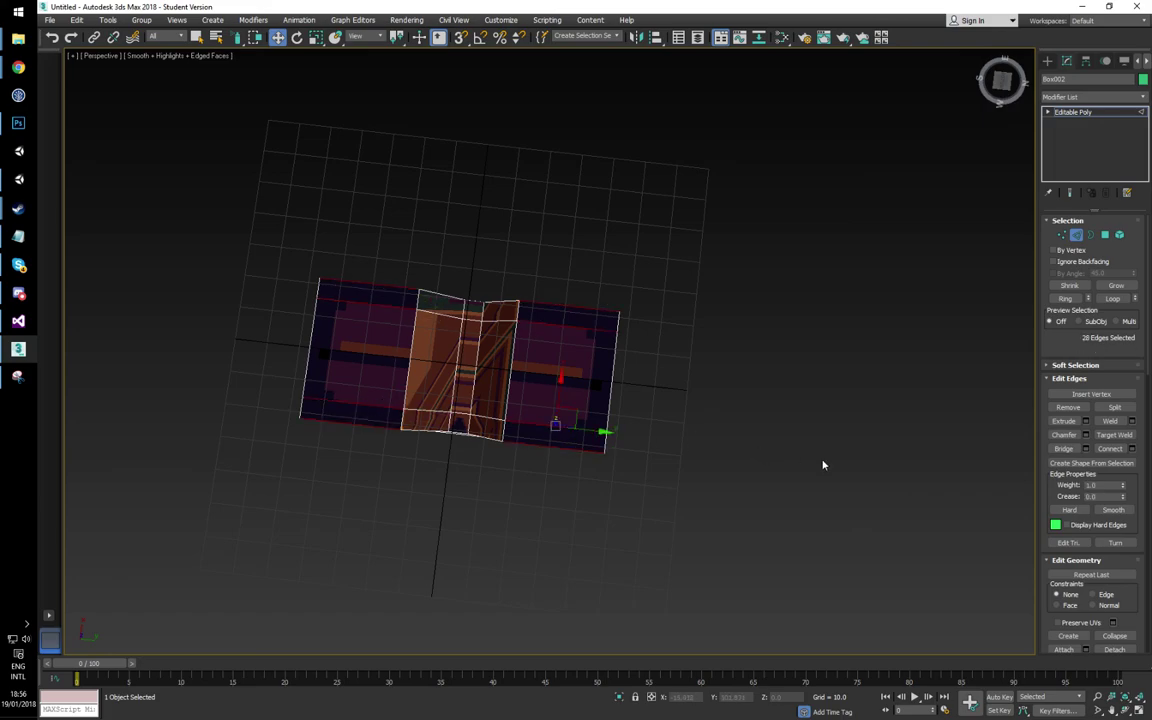
left_click(1134, 448)
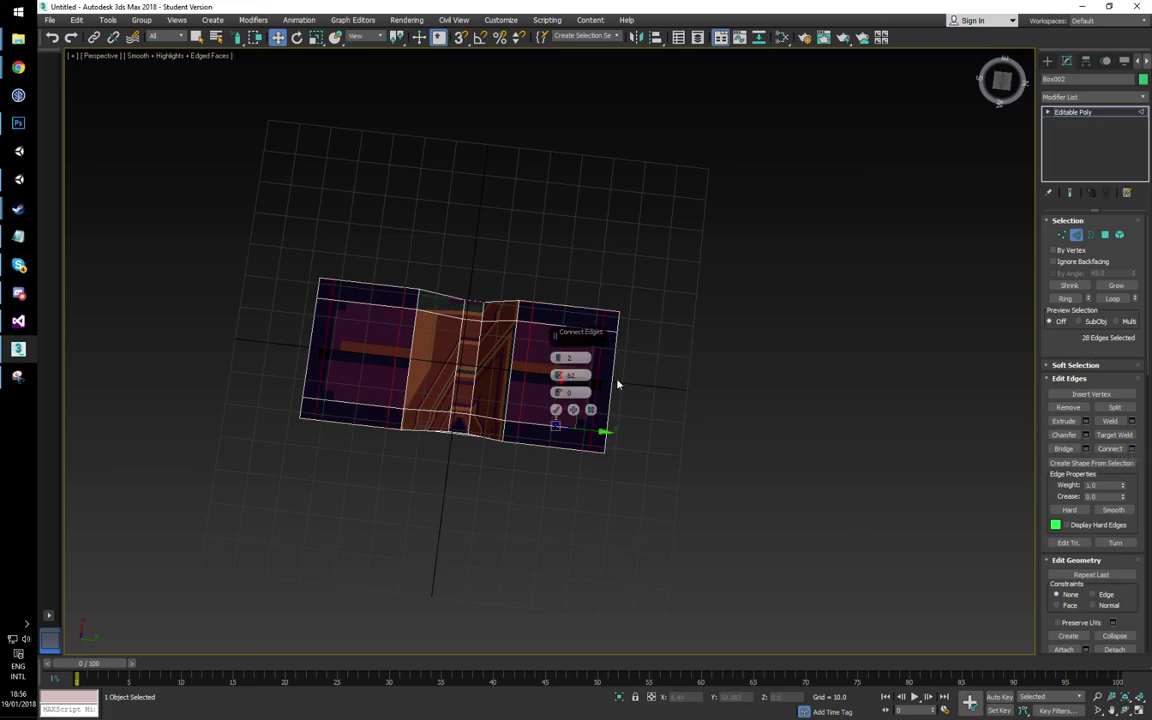
left_click(561, 361)
left_click_drag(559, 395, 559, 427)
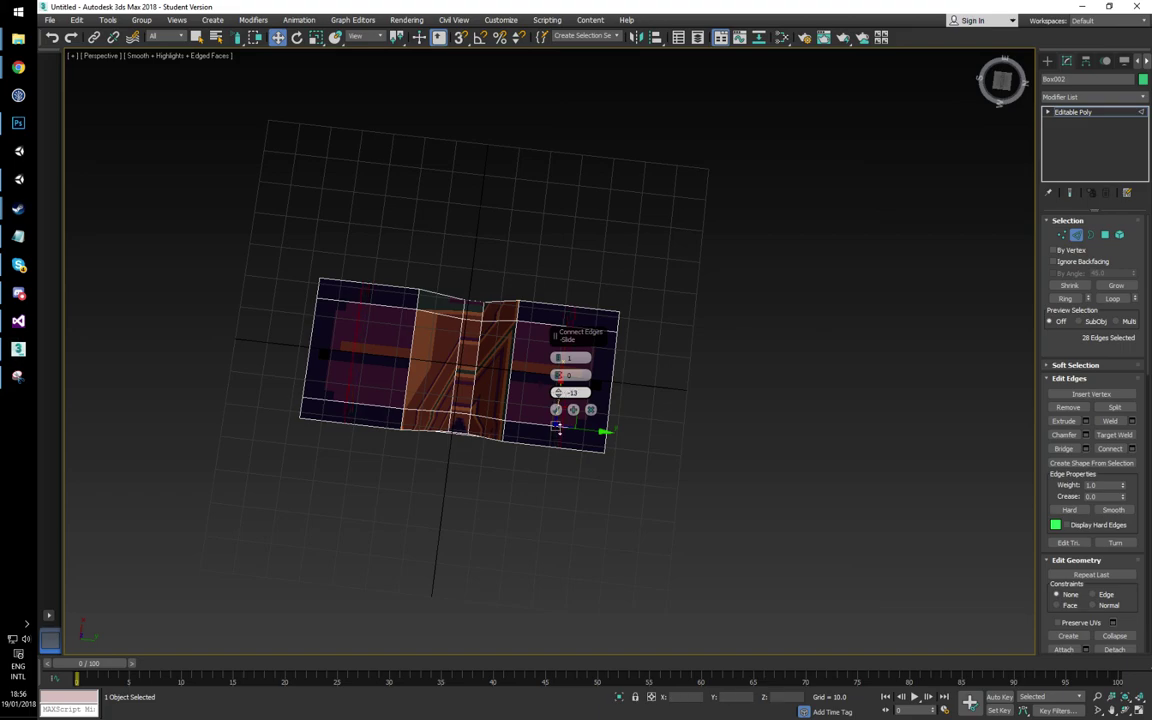
left_click_drag(568, 477, 574, 495)
left_click_drag(581, 546, 582, 565)
middle_click_drag(340, 370, 390, 380)
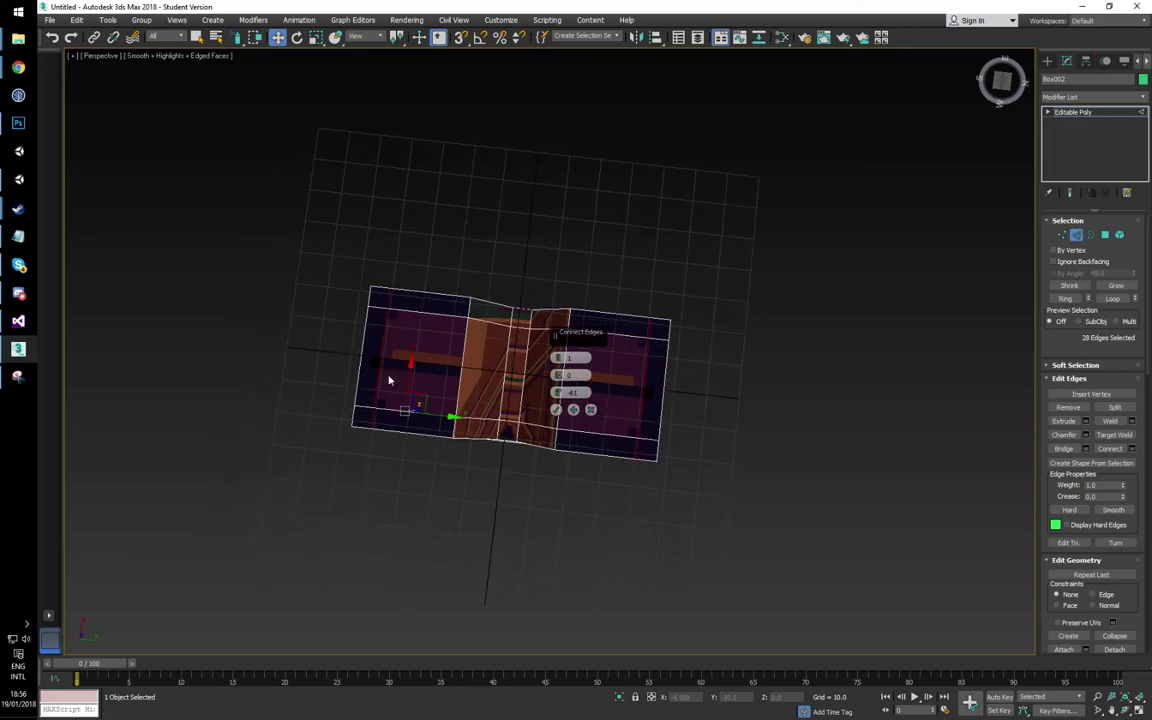
scroll(390, 380, "up", 10)
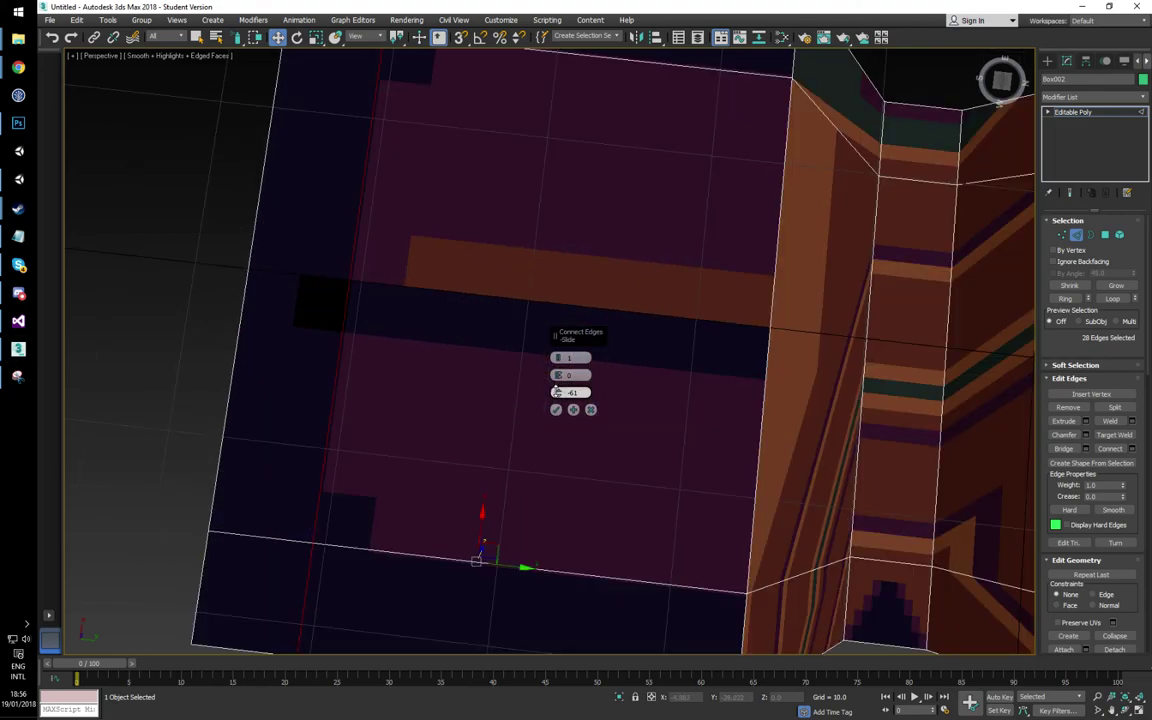
left_click(556, 409)
Step: Delete the middle strip of the passage's inner wall faces between the two lengthwise loops
scroll(600, 390, "down", 12)
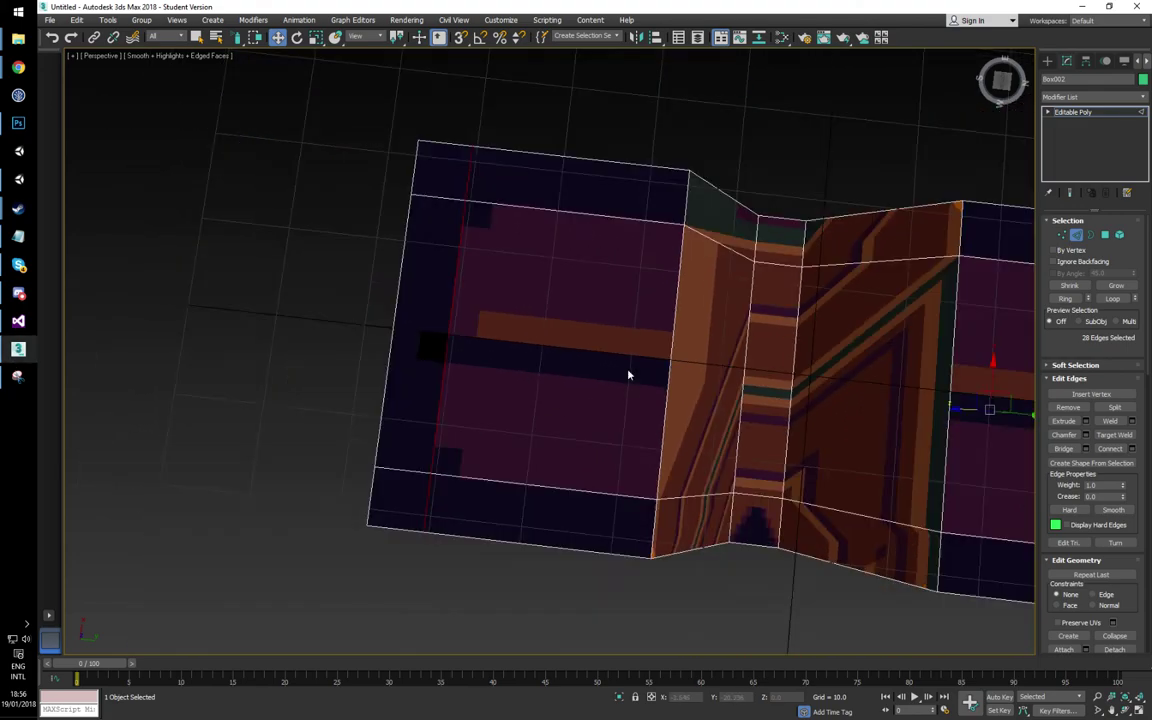
key("4")
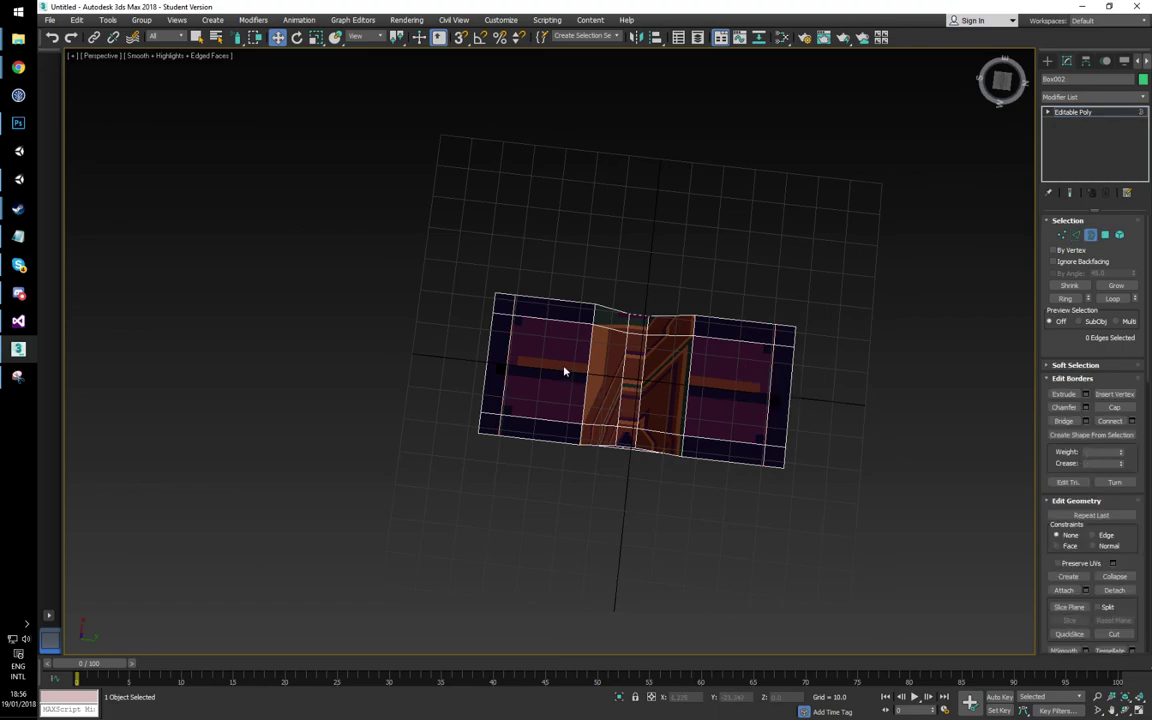
left_click(562, 366)
left_click(606, 364, "ctrl")
left_click(636, 373, "ctrl")
left_click(661, 367, "ctrl")
left_click(740, 380, "ctrl")
left_click(735, 384)
left_click(565, 358, "ctrl")
middle_click_drag(705, 370, 660, 398, "alt")
left_click(602, 439)
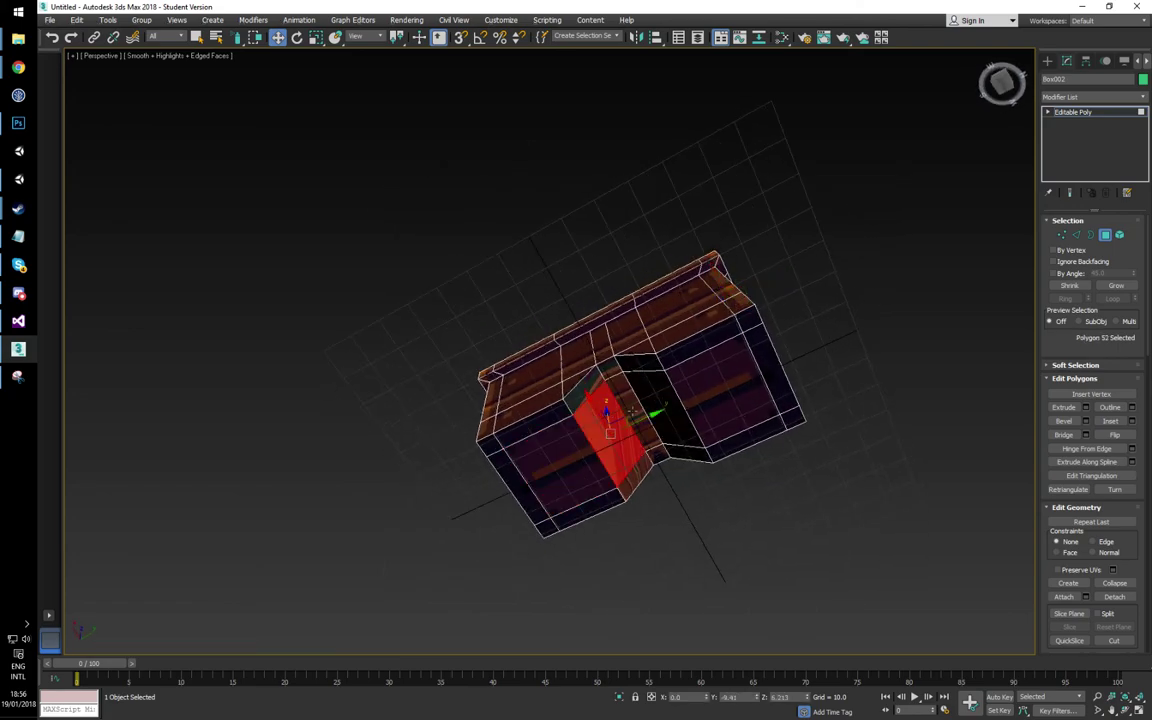
key("Delete")
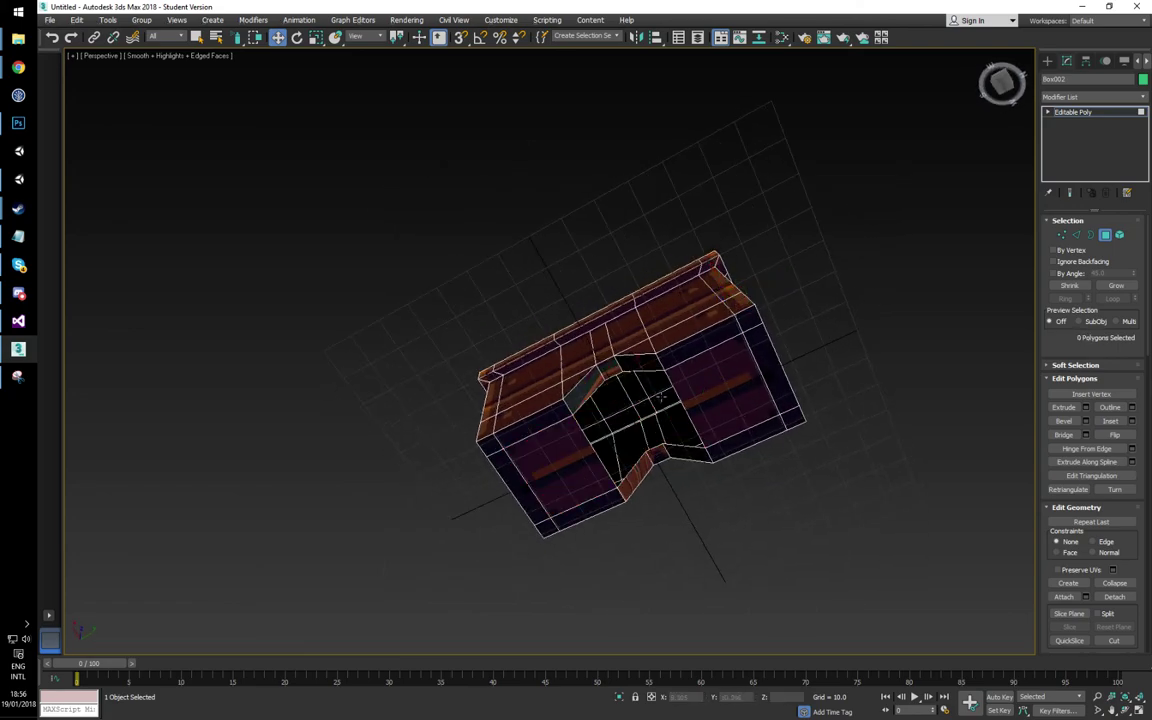
Step: Extrude the inner bottom faces of both end blocks inward with a height of -43.6
left_click(708, 384)
left_click(555, 455, "ctrl")
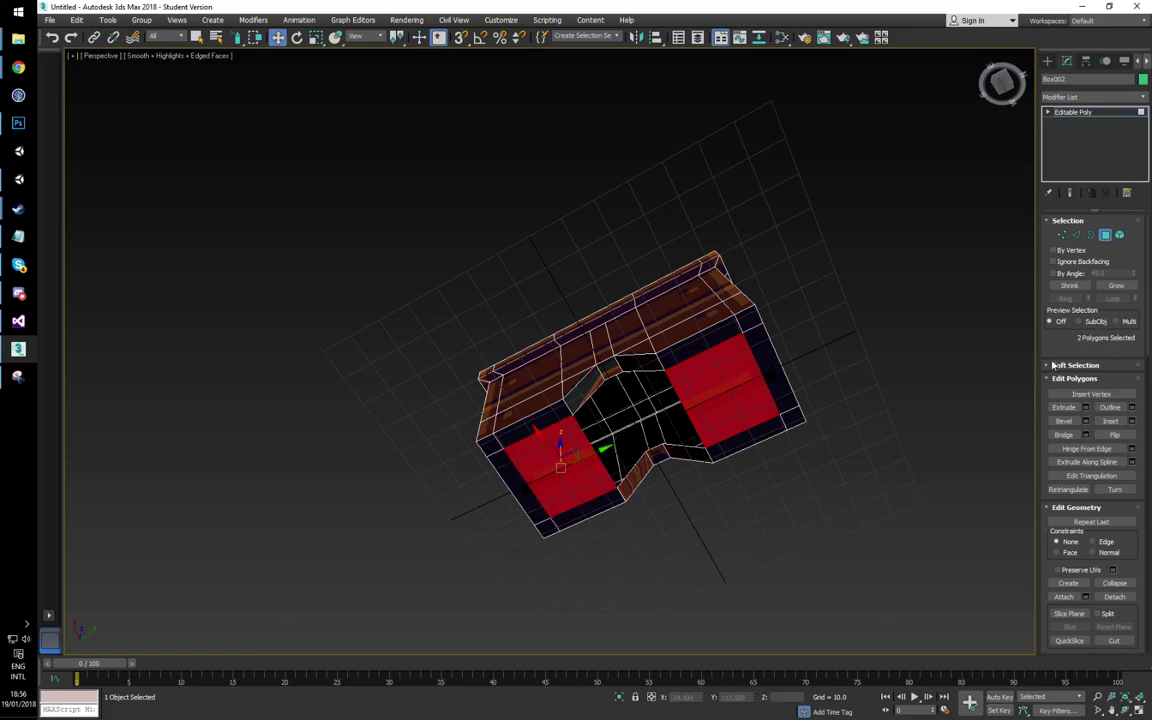
left_click(1085, 407)
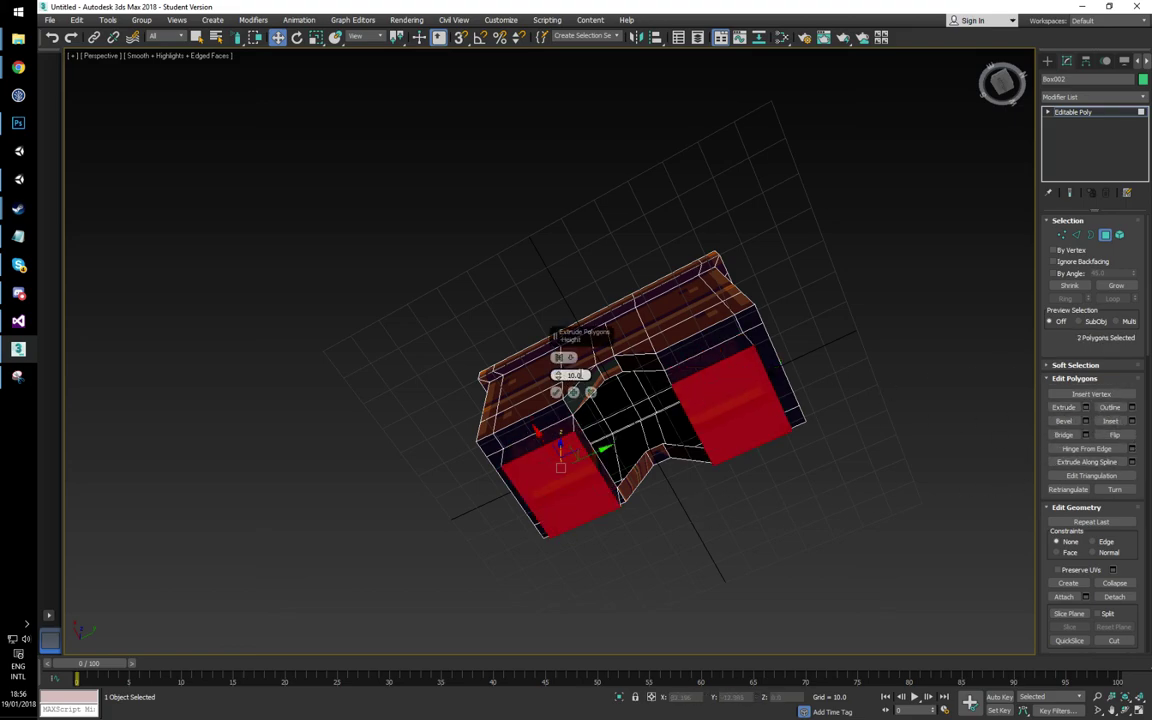
left_click(566, 376)
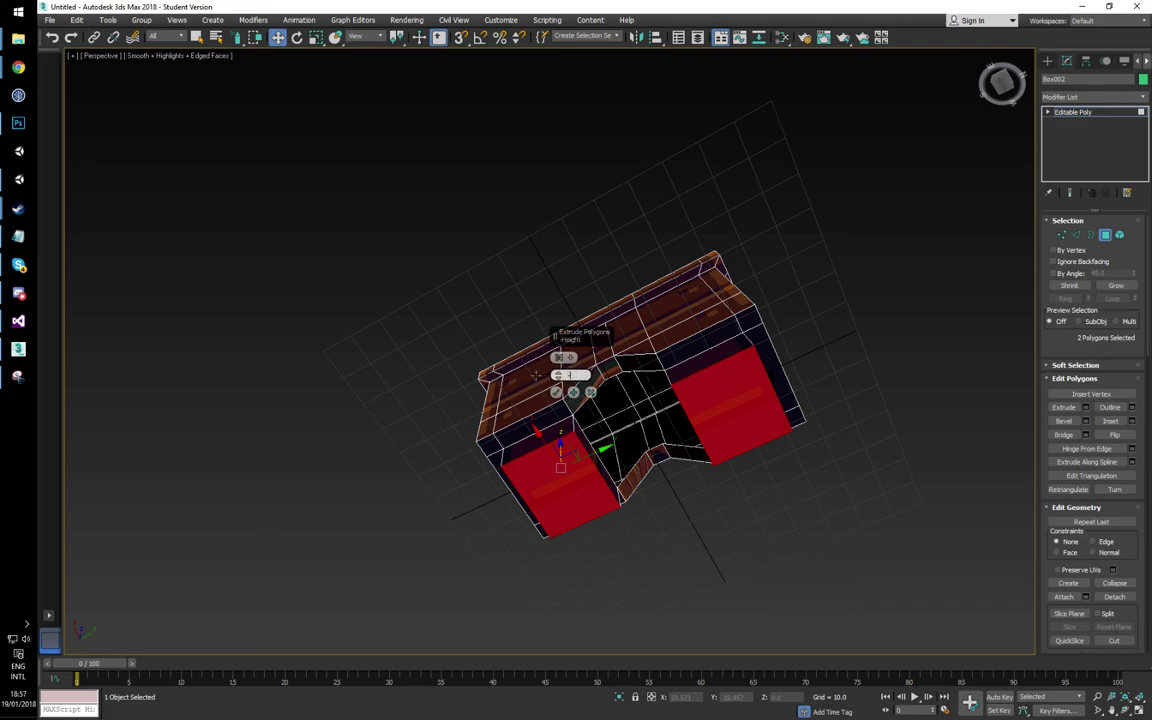
key("Return")
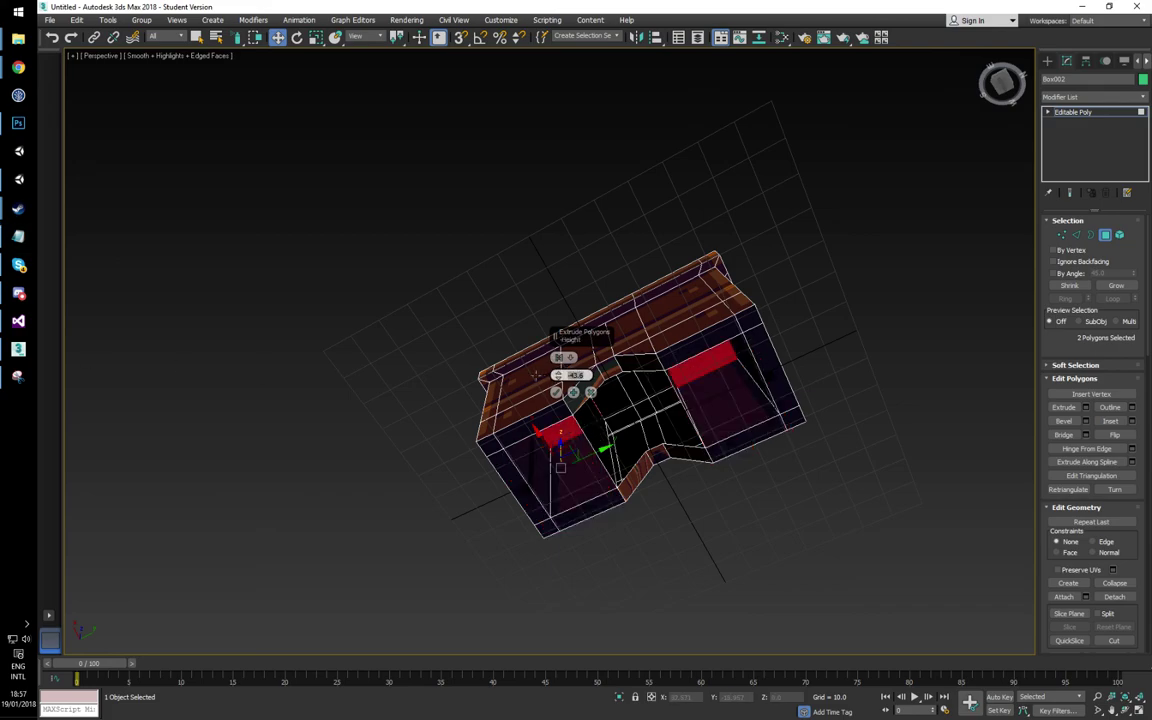
left_click(557, 392)
Step: Delete the side faces of both recesses that face the passage, opening them to the middle
middle_click_drag(559, 391, 699, 413, "alt")
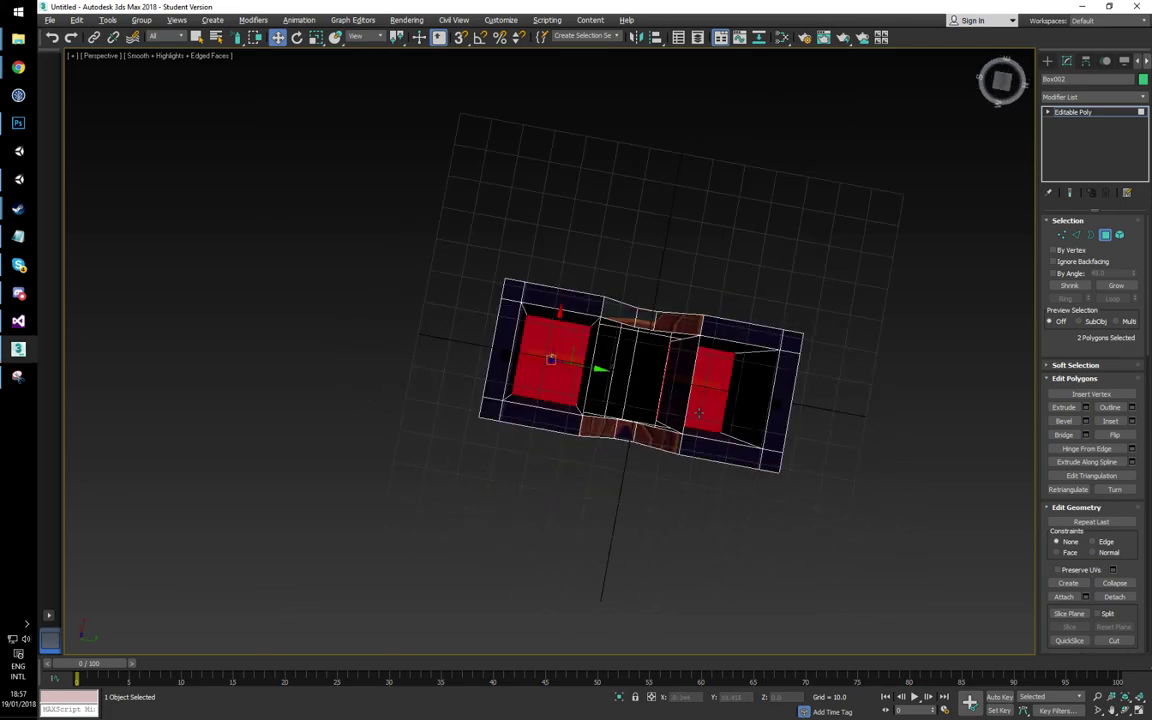
middle_click_drag(606, 375, 636, 401, "alt")
left_click(633, 359)
key("Delete")
left_click(673, 435)
key("Delete")
Step: Try to bridge the two facing recess edges across the passage, and undo the bridge
middle_click_drag(607, 412, 549, 377, "alt")
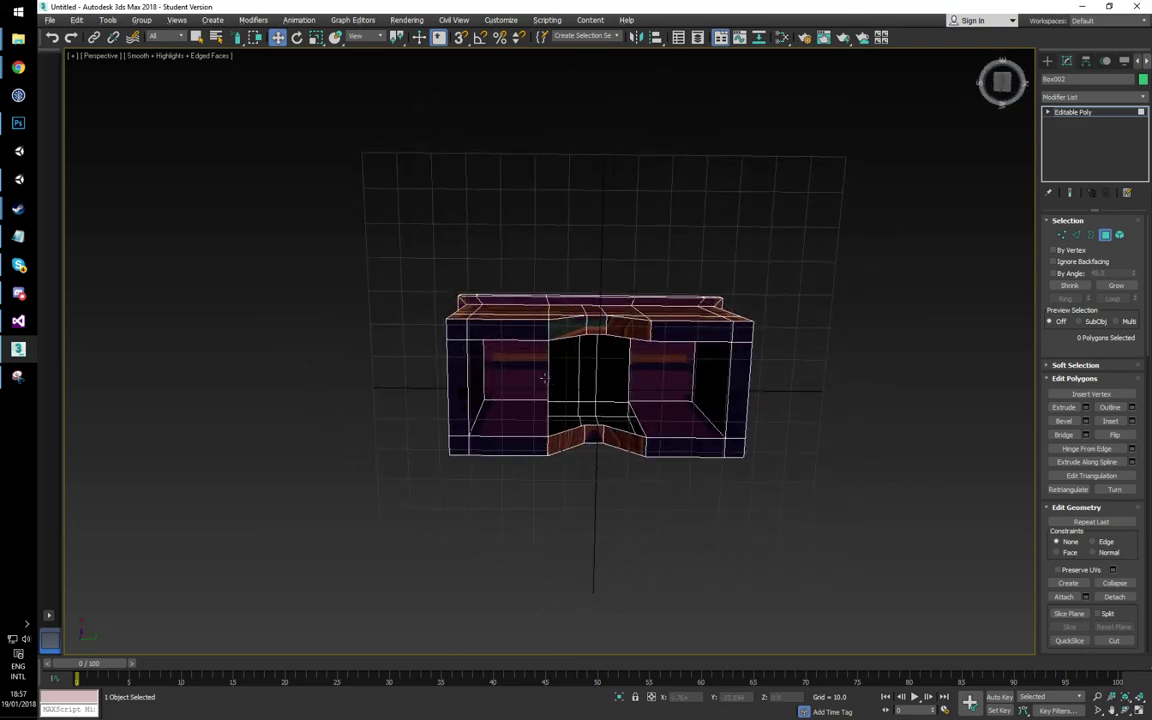
key("2")
left_click(550, 371)
left_click(628, 375, "ctrl")
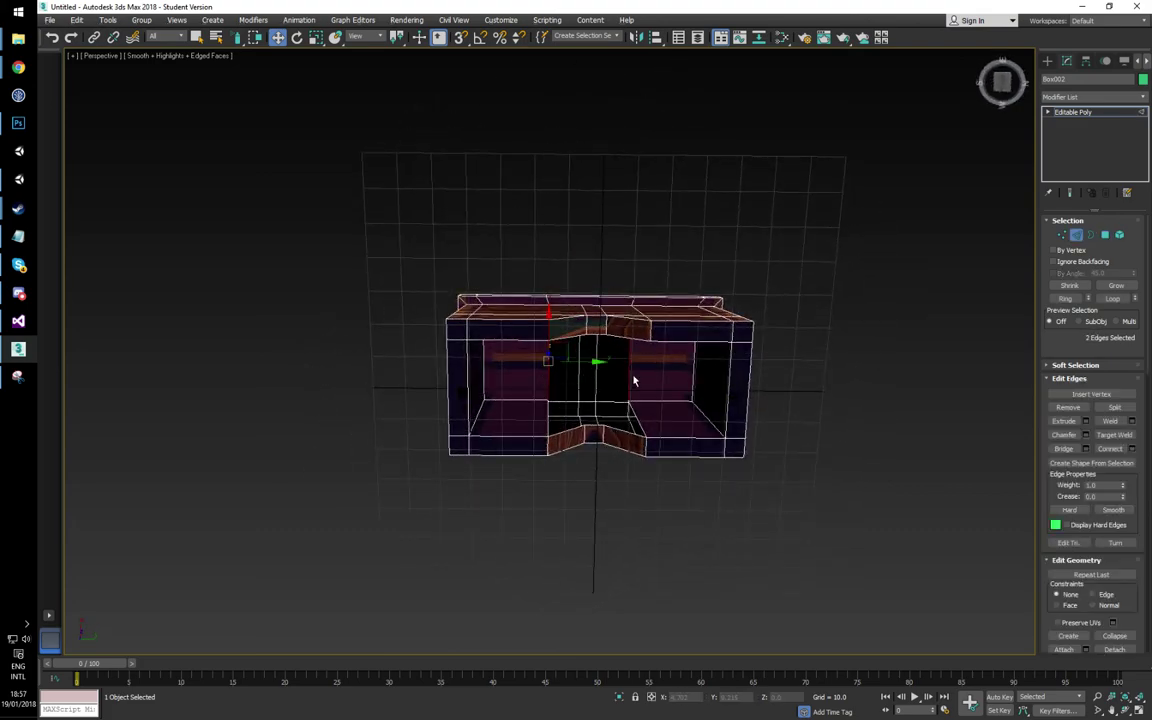
left_click(1070, 452)
middle_click_drag(638, 462, 533, 439, "alt")
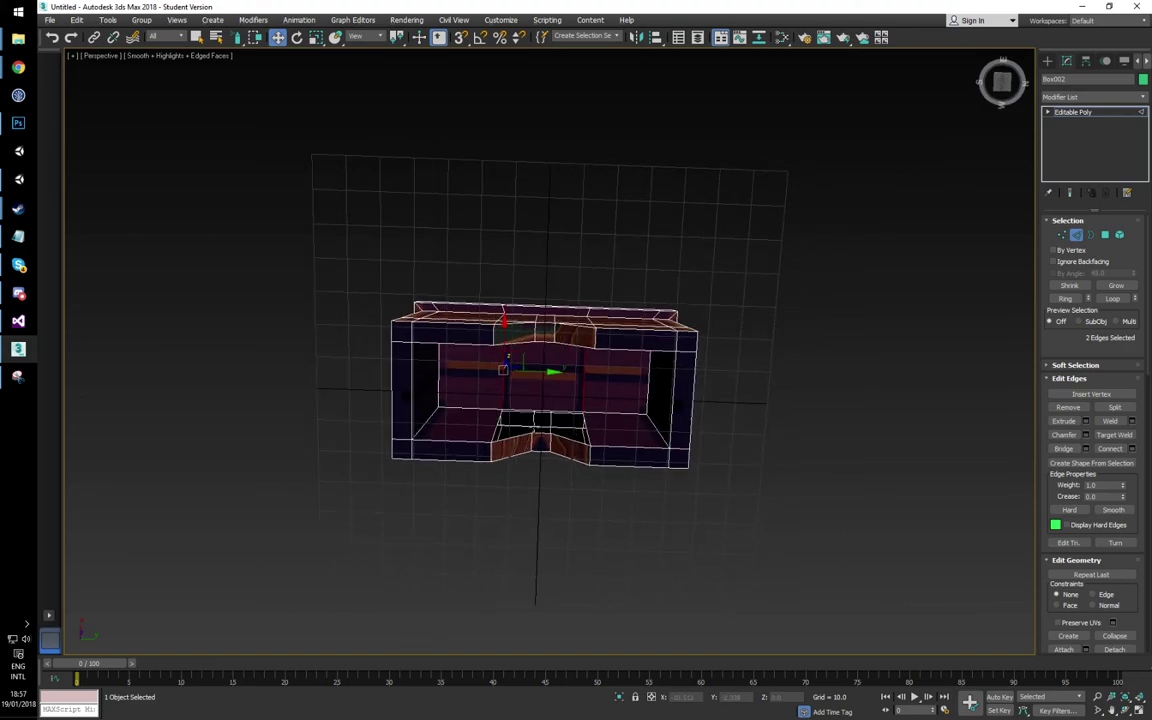
key("ctrl+z")
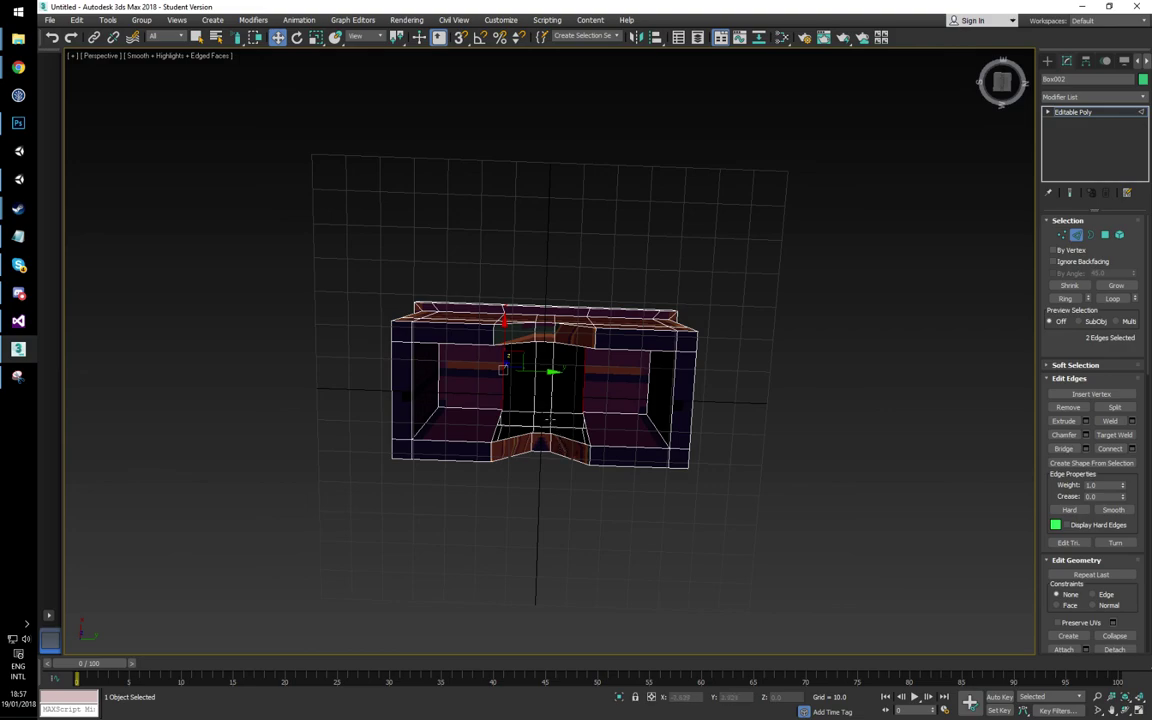
Step: Select the slanted edges bordering the remaining inner wall strips of the passage on both long sides
middle_click_drag(550, 420, 549, 442, "alt")
key("2")
key("1")
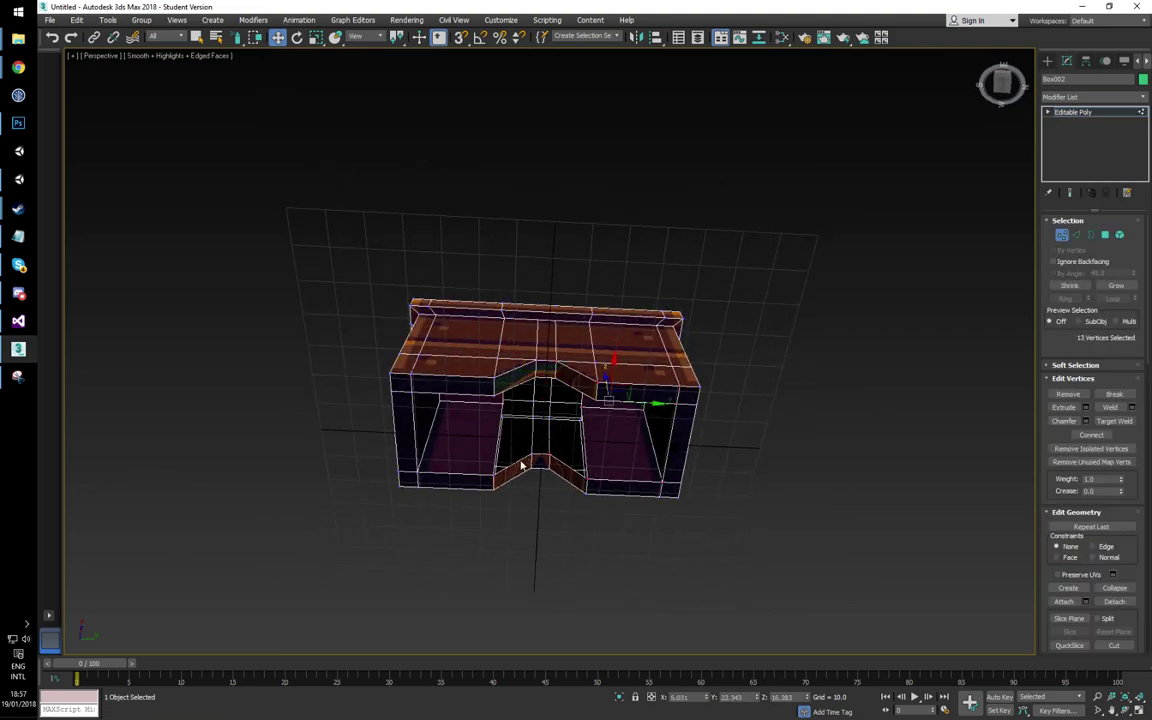
key("2")
left_click(532, 461)
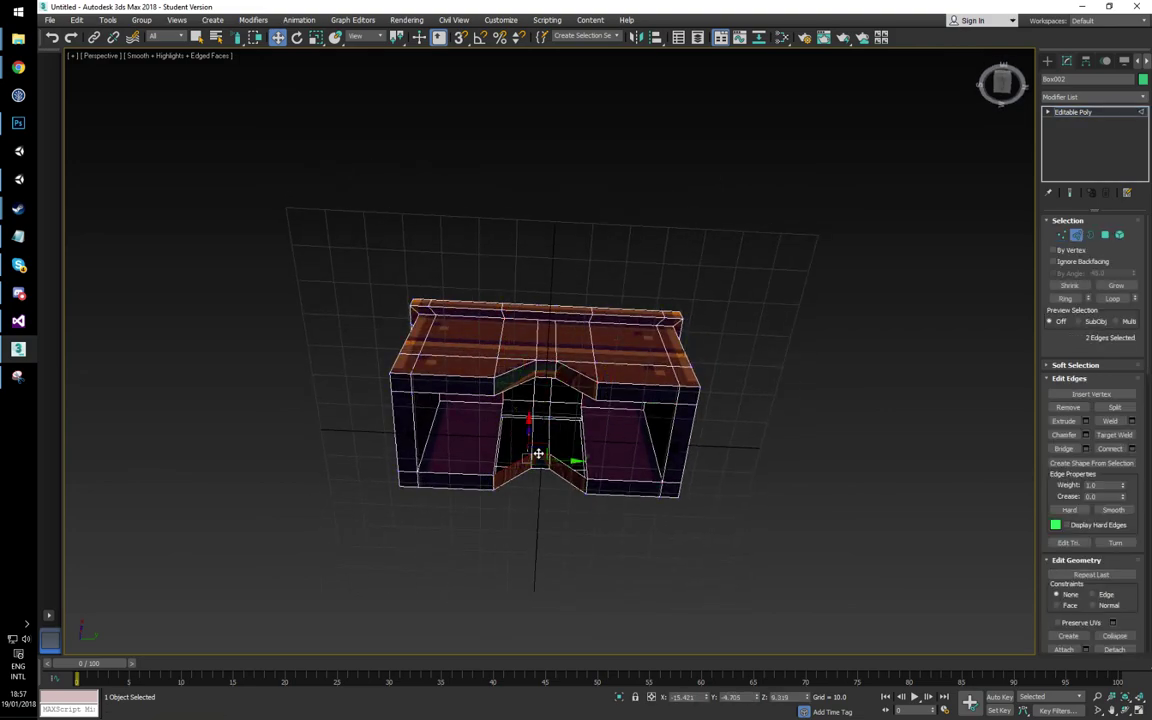
left_click(575, 467, "ctrl")
left_click(522, 382, "ctrl")
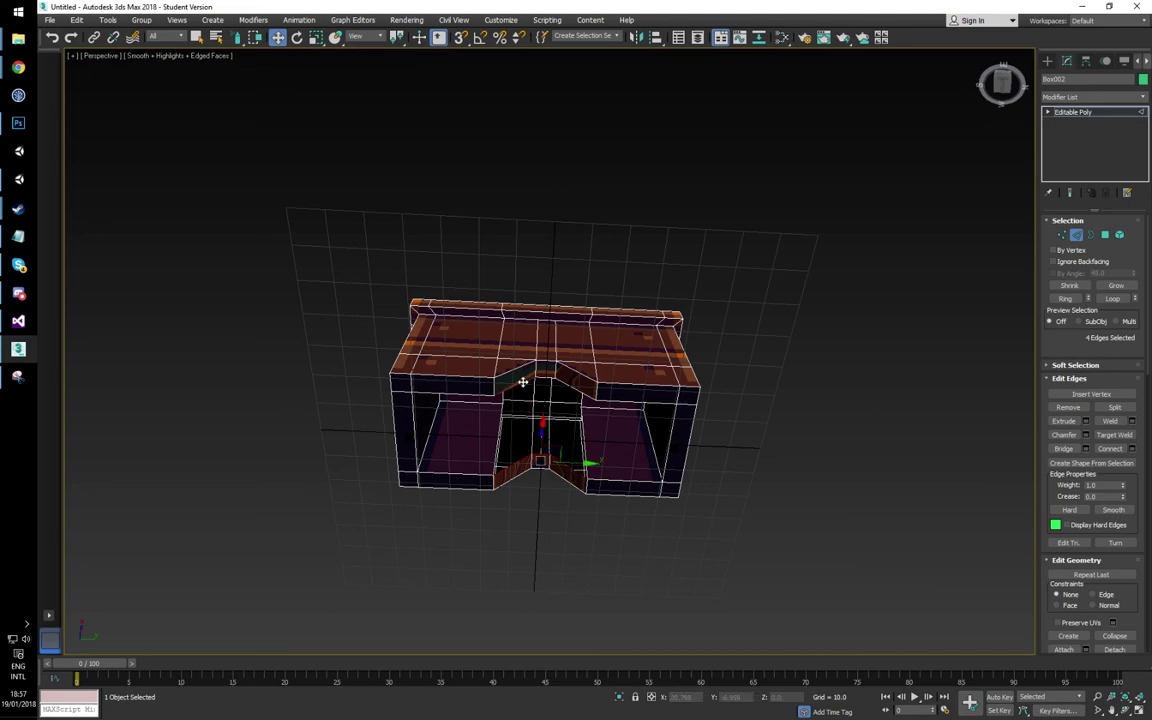
left_click(566, 383, "ctrl")
middle_click_drag(560, 393, 675, 435, "alt")
left_click_drag(579, 409, 579, 351)
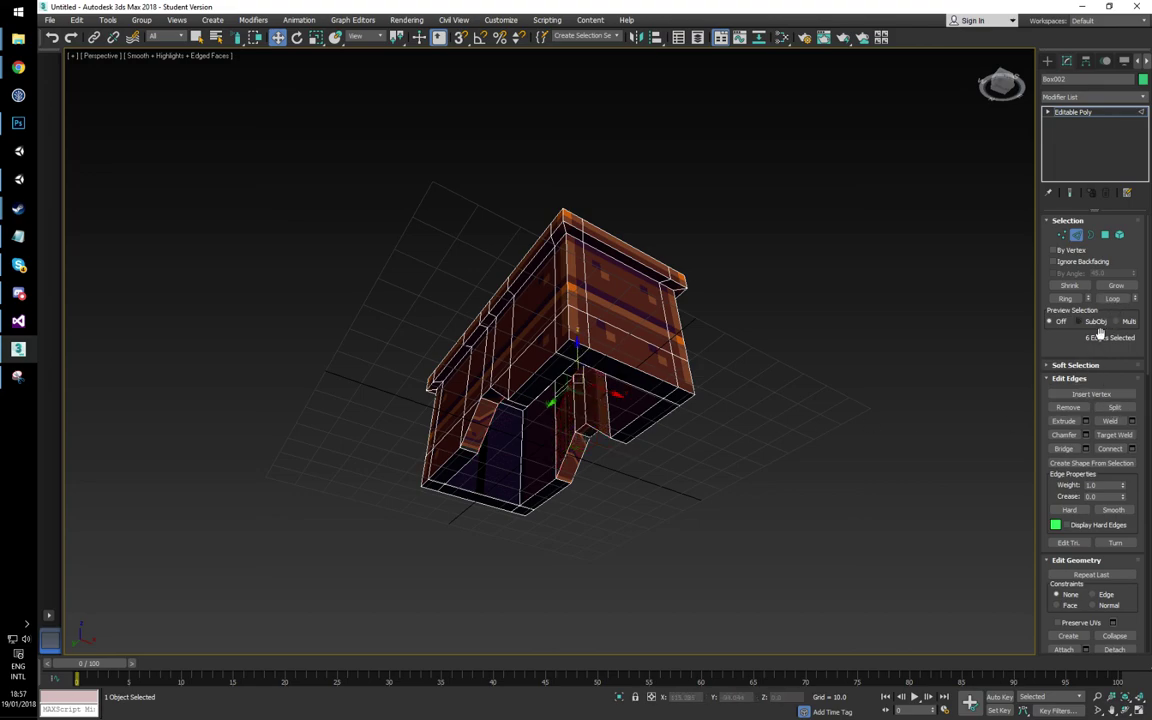
Step: Move the selected passage edges vertically toward the base level of the two recesses
scroll(1100, 425, "down", 8)
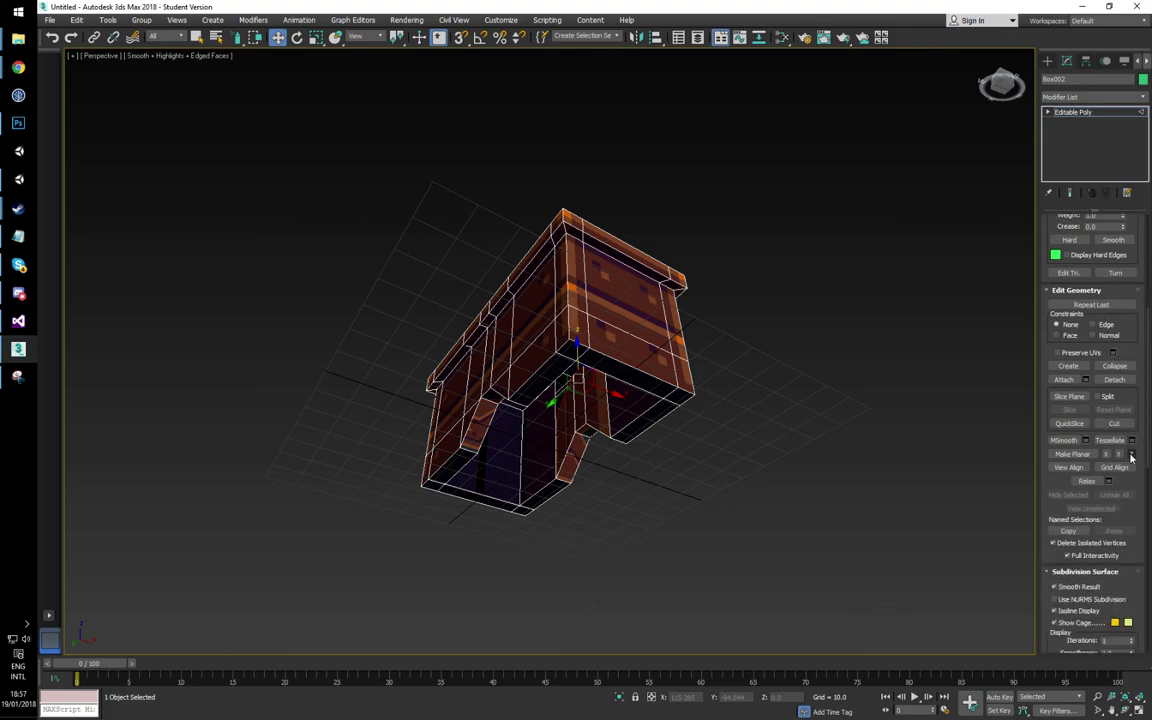
middle_click_drag(556, 412, 460, 332, "alt")
scroll(603, 392, "up", 5)
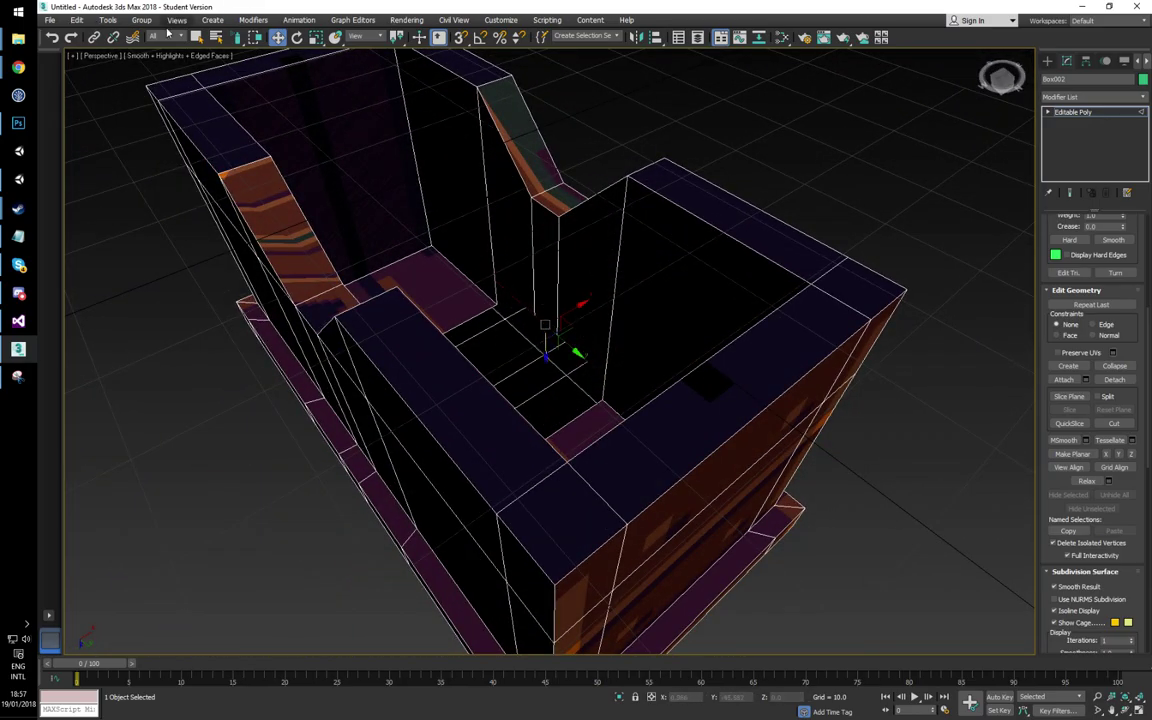
right_click(278, 37)
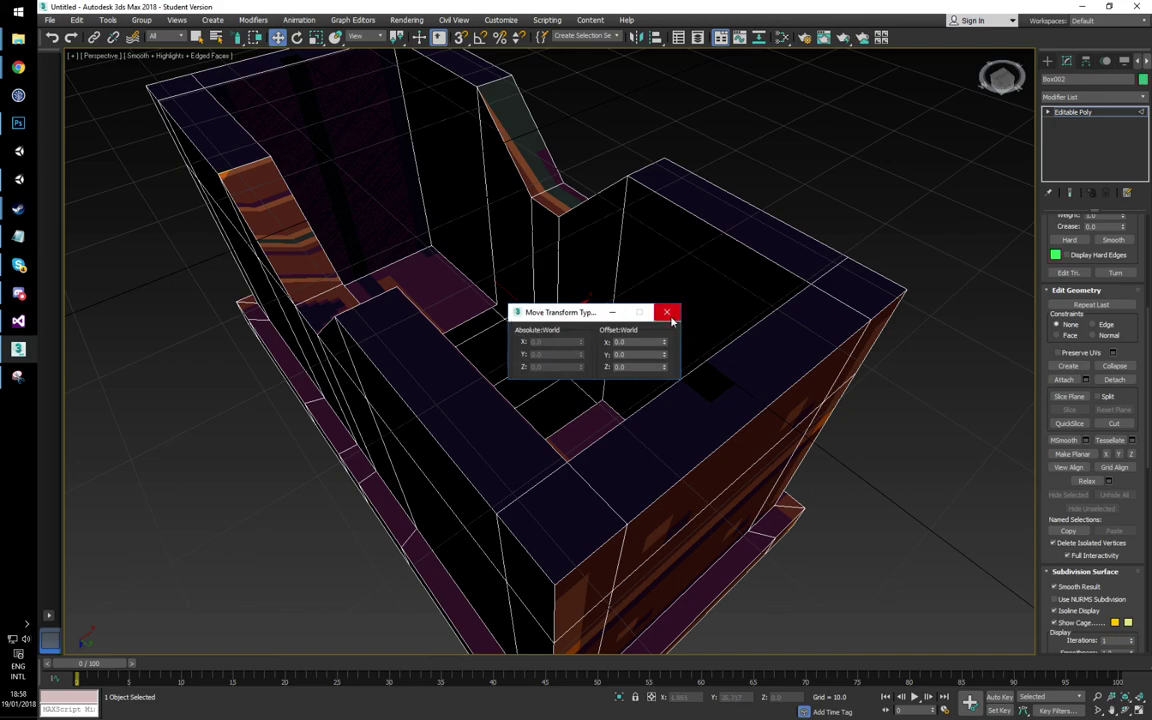
left_click(666, 312)
left_click_drag(547, 358, 543, 368)
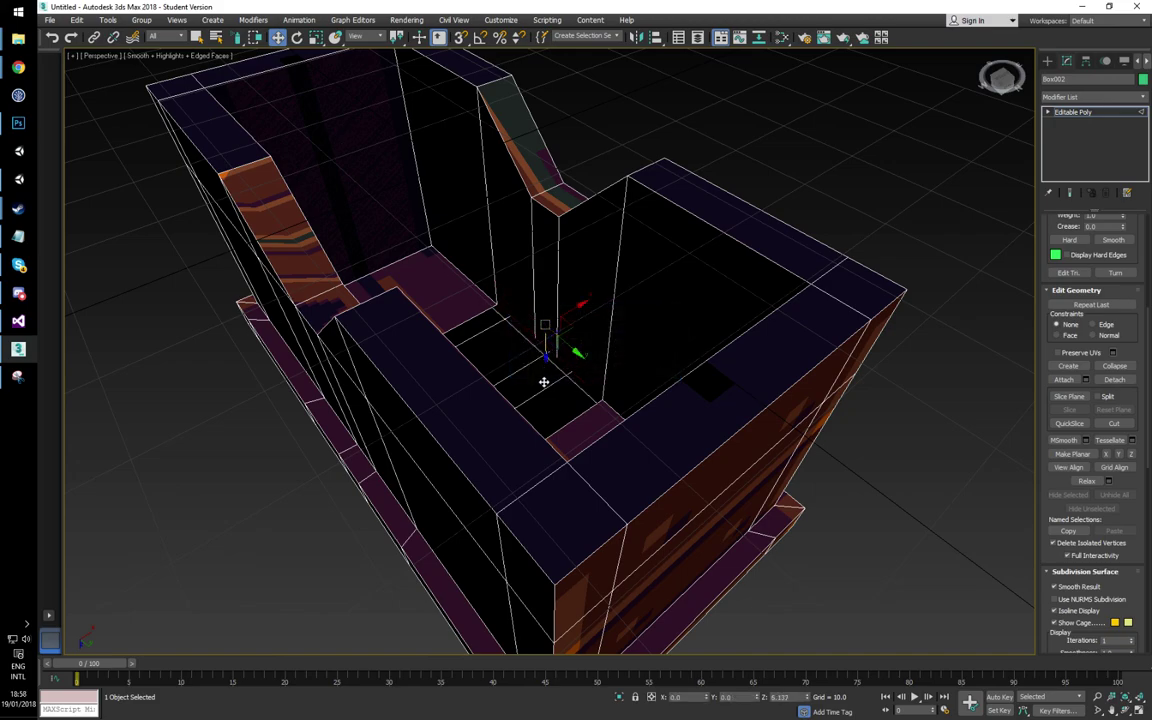
Step: Fine-adjust the height of the passage edges so they line up with the corner points of both recess bases
middle_click_drag(544, 380, 650, 395, "alt")
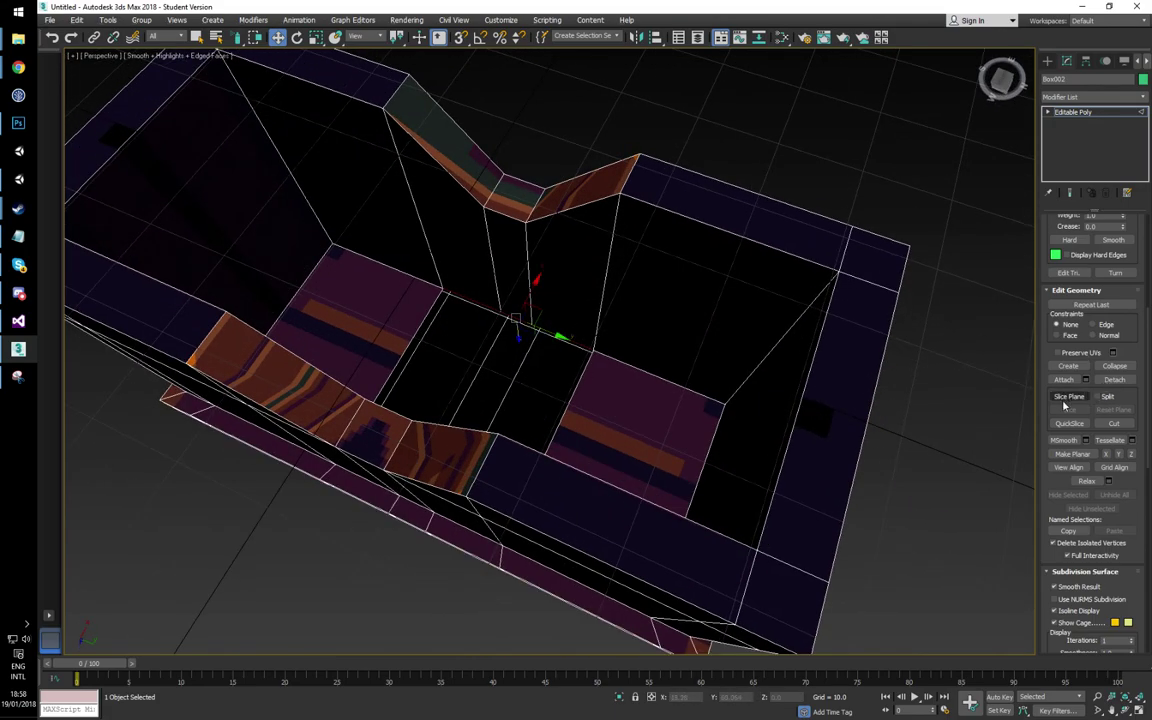
scroll(1076, 330, "up", 2)
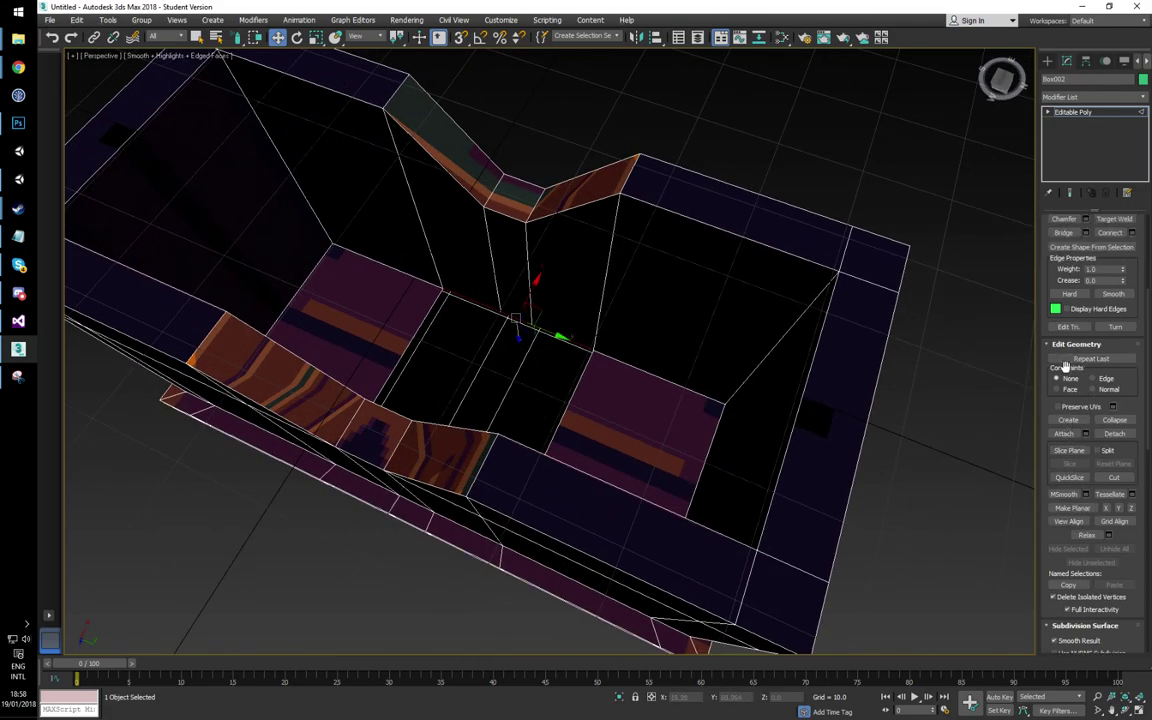
scroll(1073, 313, "up", 2)
middle_click_drag(655, 340, 527, 295, "alt")
left_click_drag(526, 299, 526, 298)
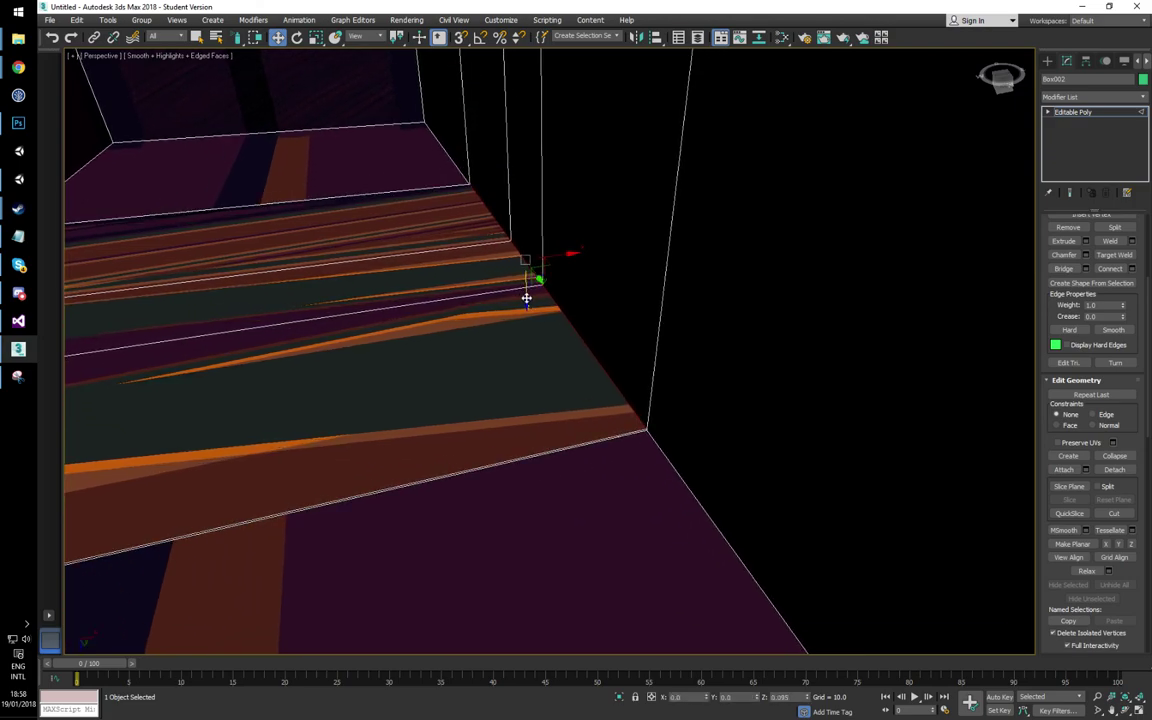
left_click_drag(527, 299, 527, 300)
Step: Select all vertices of the table and weld them with a threshold of 0.1
middle_click_drag(523, 334, 543, 345)
key("1")
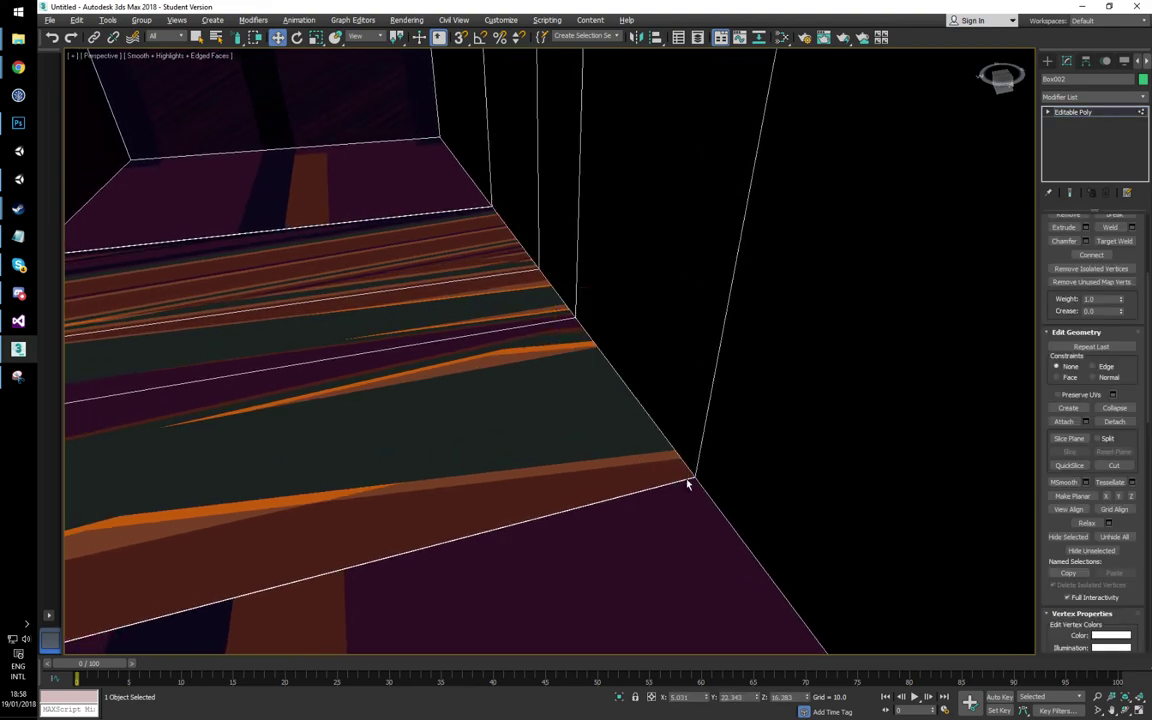
left_click(704, 490)
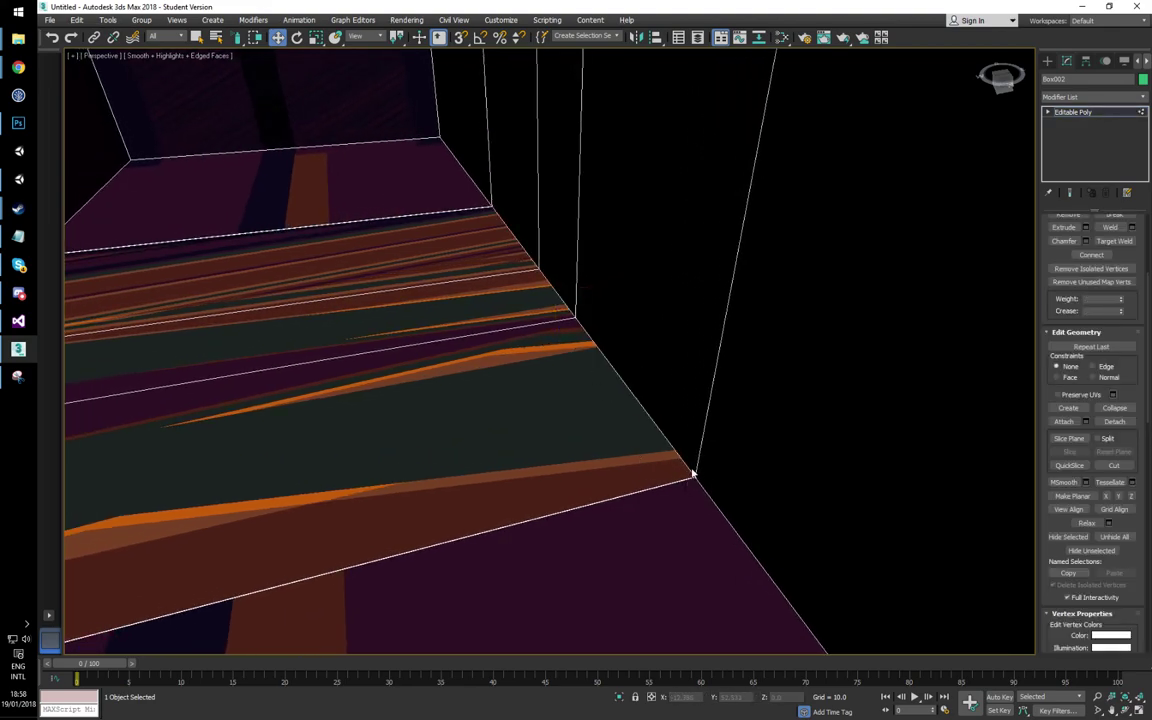
middle_click_drag(668, 483, 592, 487, "alt")
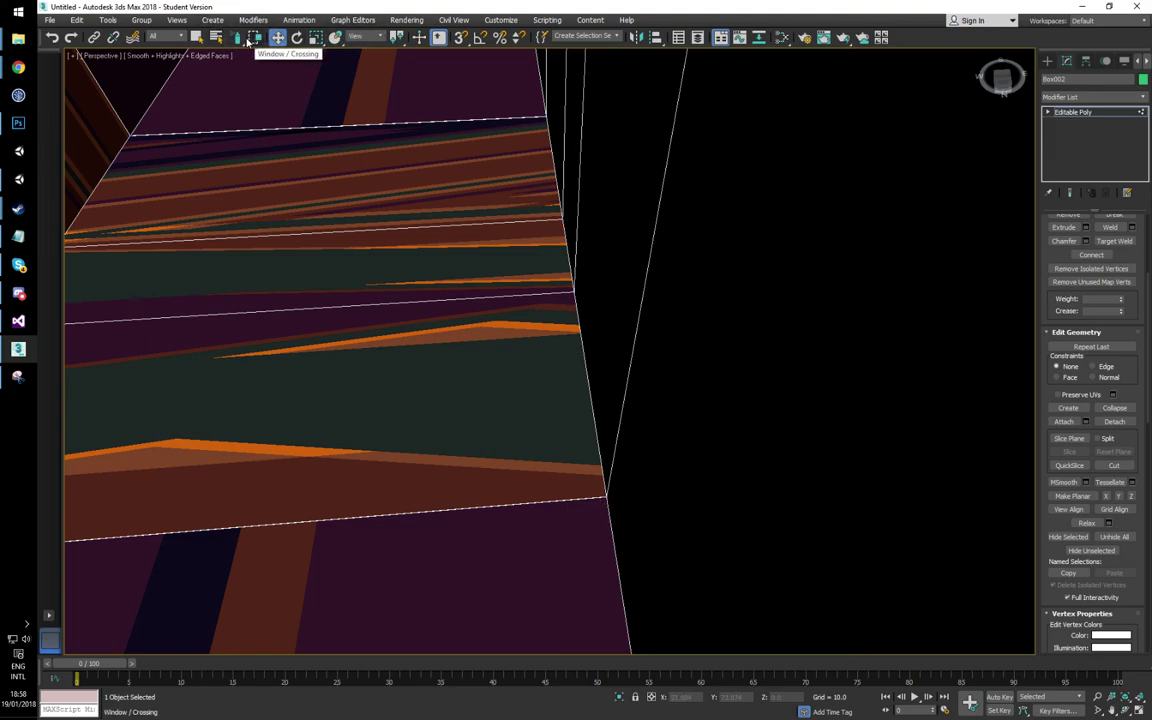
left_click(197, 38)
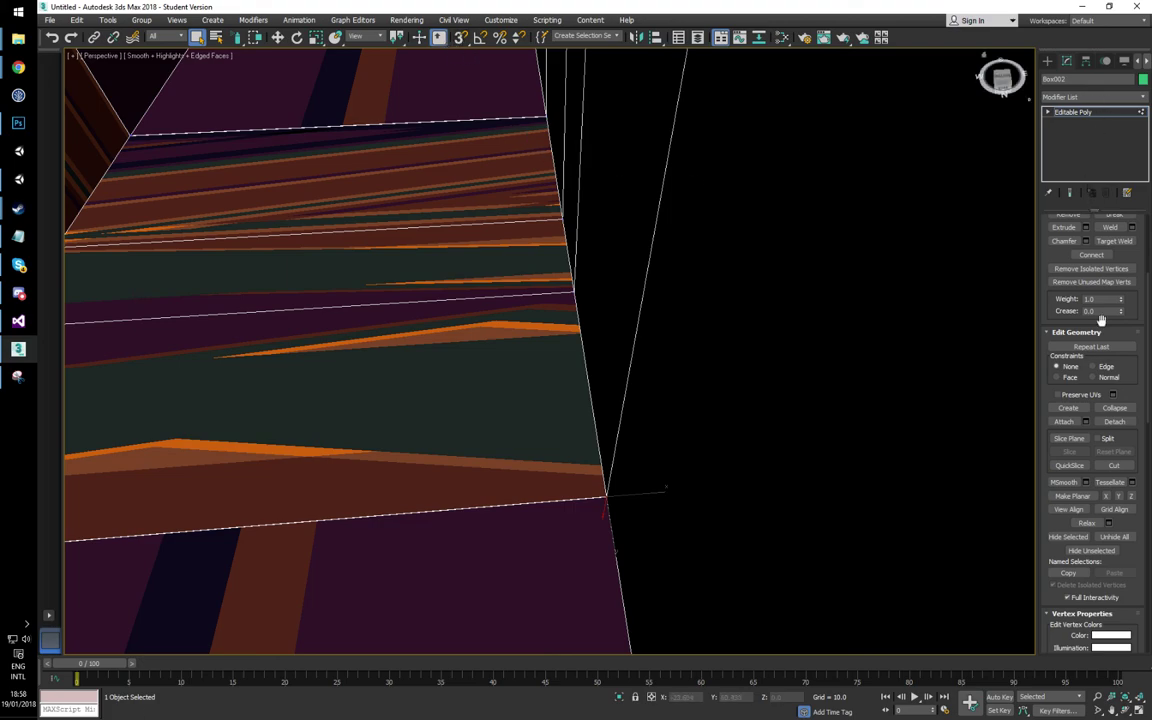
scroll(1093, 261, "up", 5)
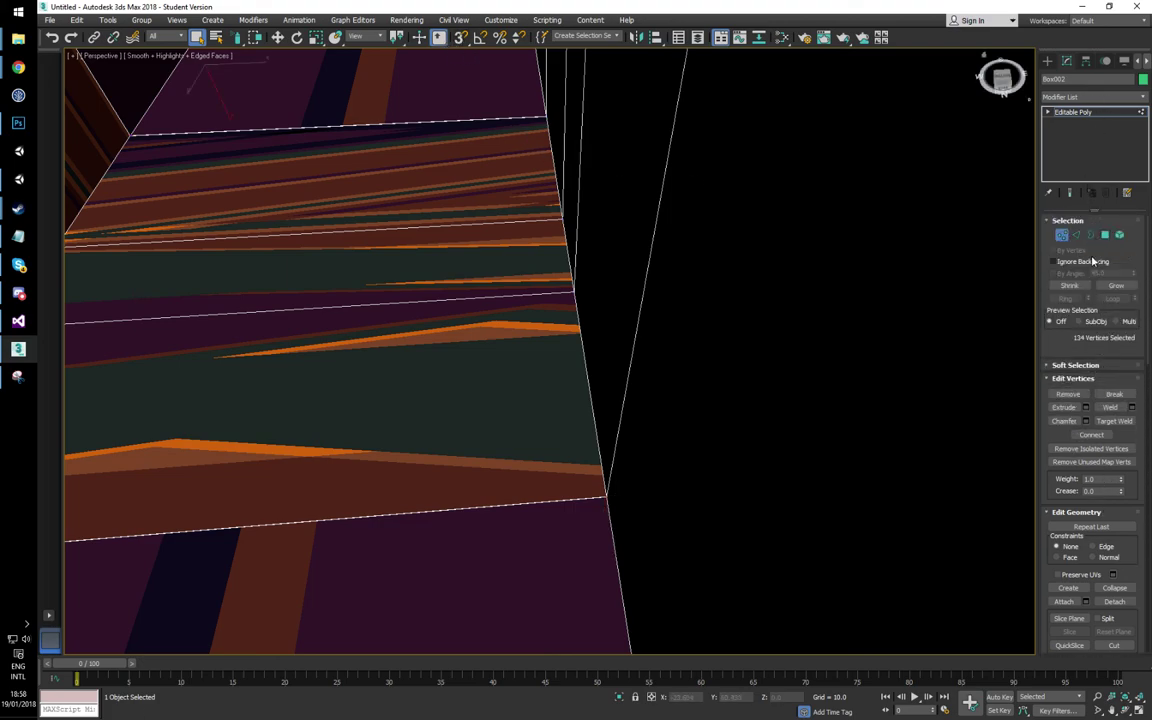
left_click(1133, 408)
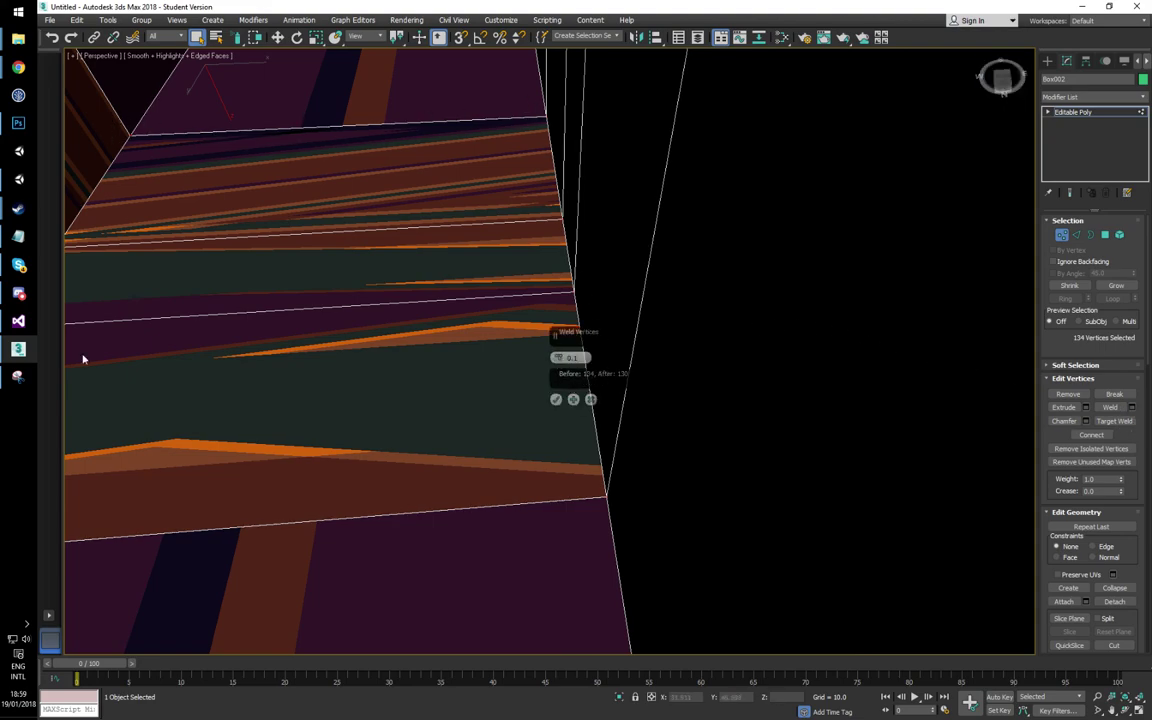
left_click(556, 400)
Step: Add an Unwrap UVW modifier to the table and open its UV editor
middle_click_drag(499, 411, 594, 408)
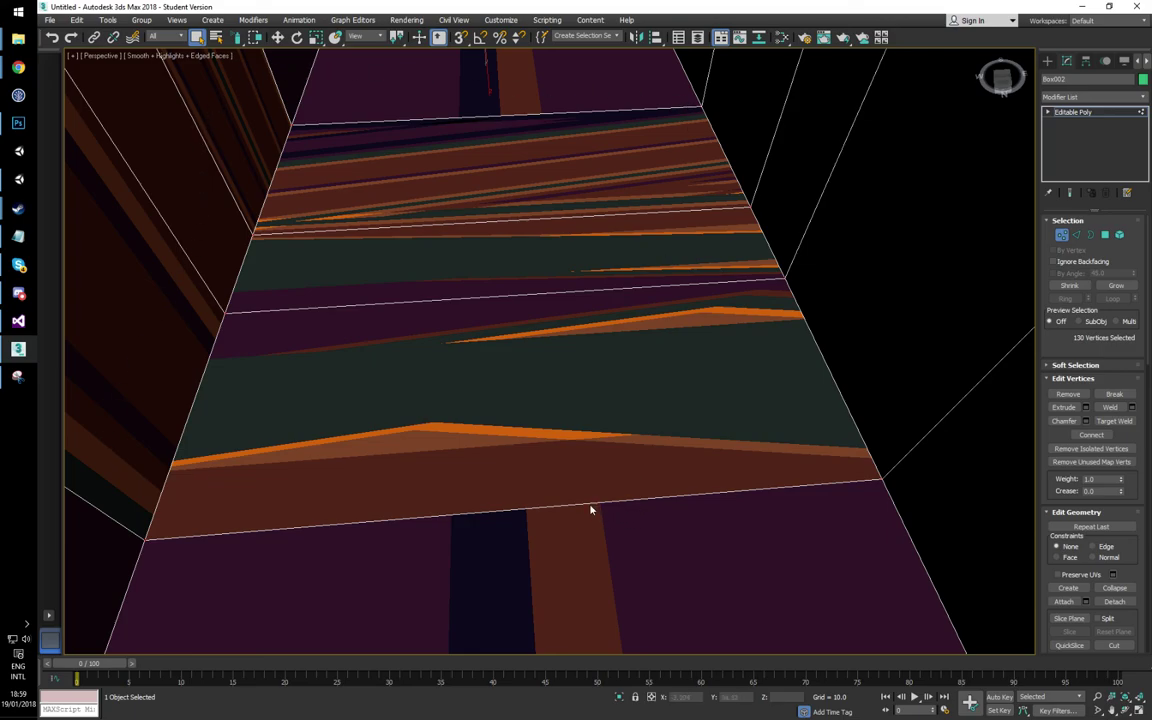
middle_click_drag(601, 486, 640, 385, "alt")
scroll(618, 486, "down", 5)
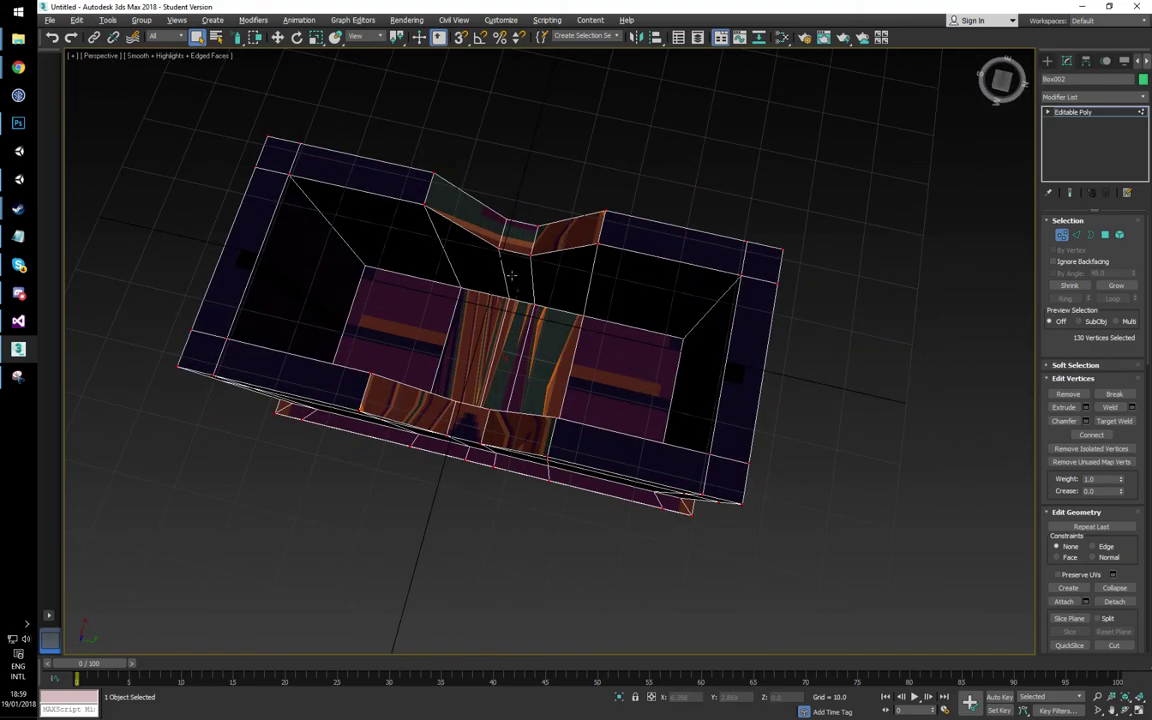
middle_click_drag(512, 275, 473, 322, "alt")
middle_click_drag(433, 444, 870, 310, "alt")
left_click(1090, 98)
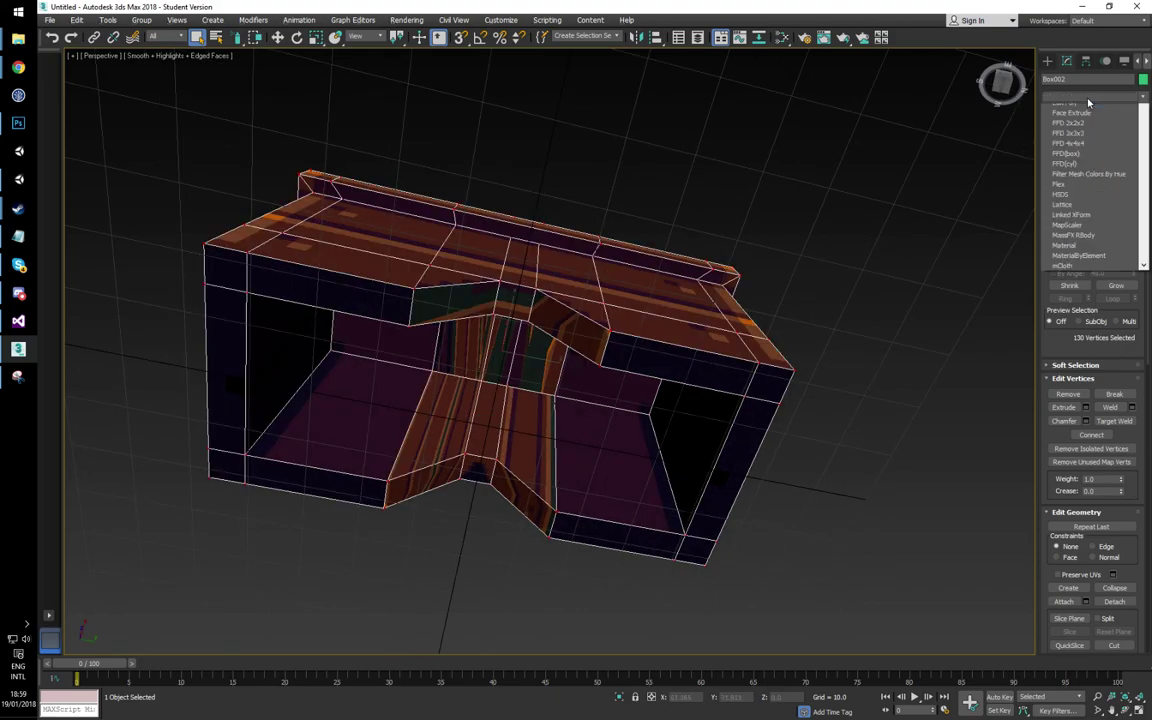
left_click(1088, 99)
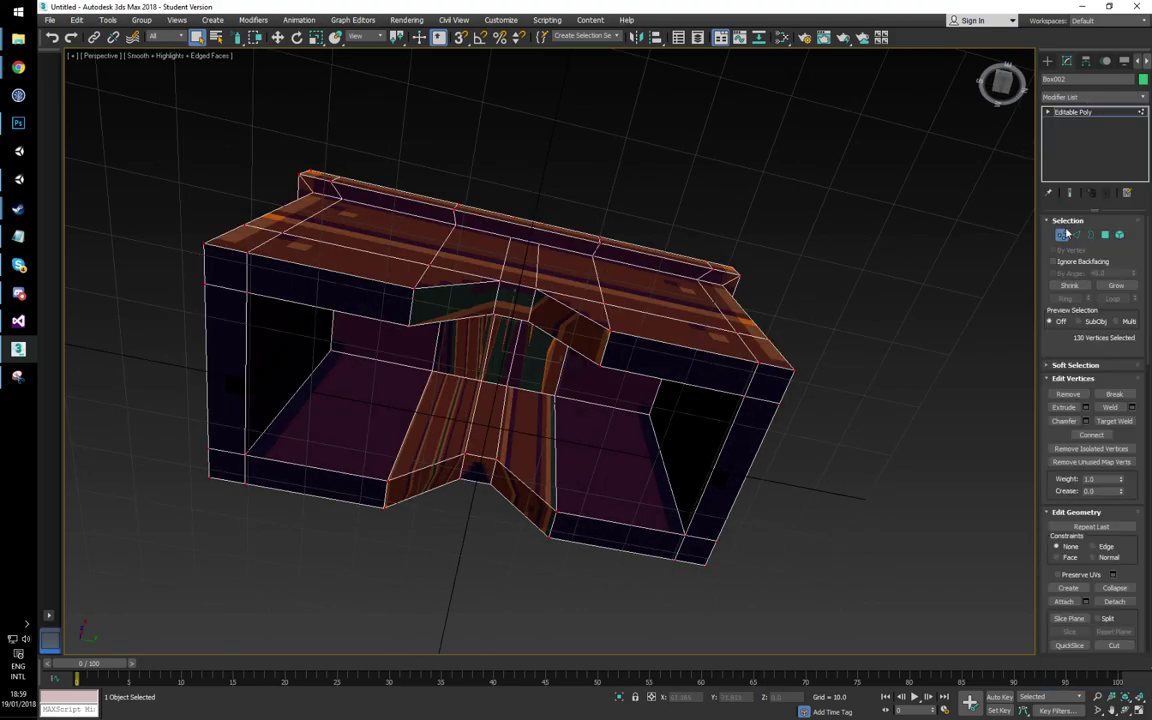
left_click(1063, 230)
left_click(1075, 97)
key("u")
key("Return")
left_click(1091, 453)
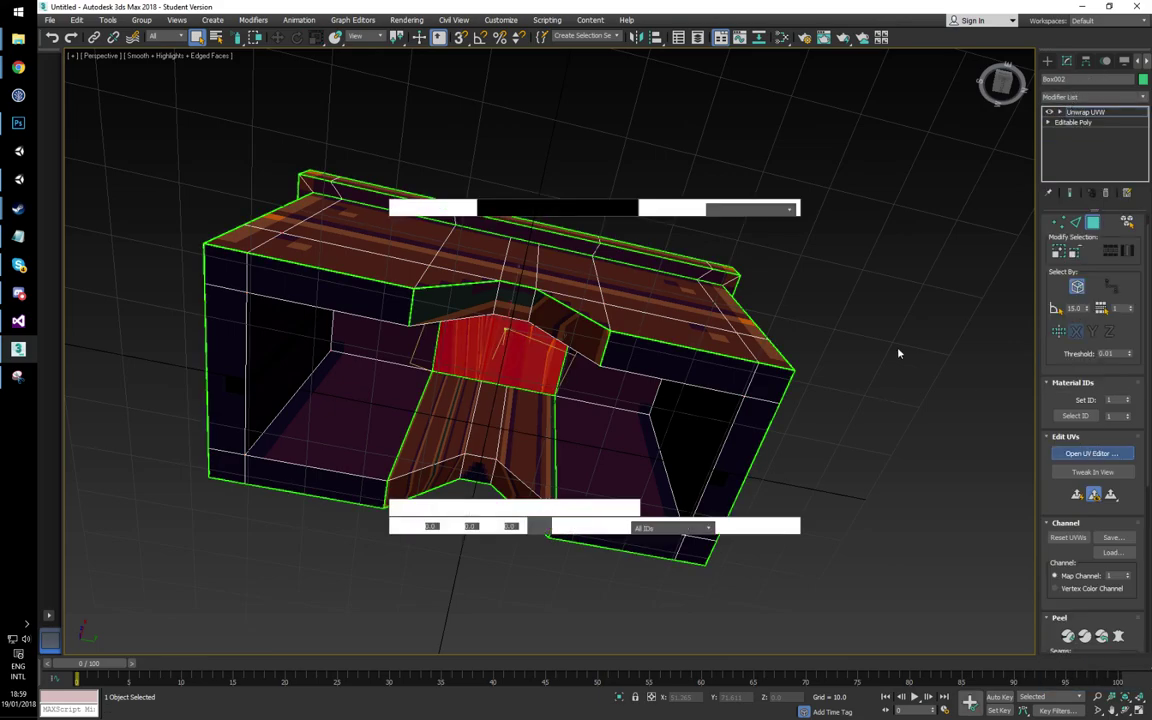
Step: Select all faces lining the passage, including the slanted arch faces, the inner walls and the strip between the recesses
middle_click_drag(548, 313, 611, 346, "alt")
middle_click_drag(611, 346, 667, 320)
left_click(608, 388, "ctrl")
left_click(539, 397, "ctrl")
left_click(566, 394, "ctrl")
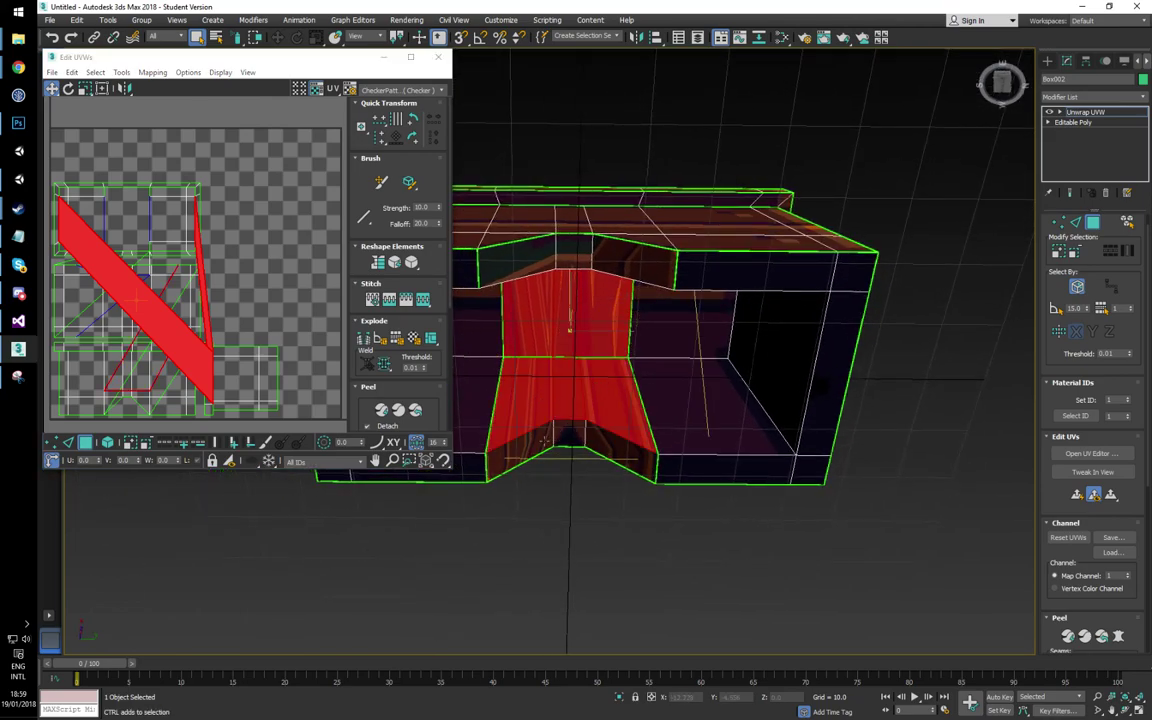
left_click(532, 442, "ctrl")
left_click(570, 434, "ctrl")
left_click(612, 443, "ctrl")
left_click(535, 261, "ctrl")
middle_click_drag(561, 260, 547, 270, "alt")
left_click(547, 270, "ctrl")
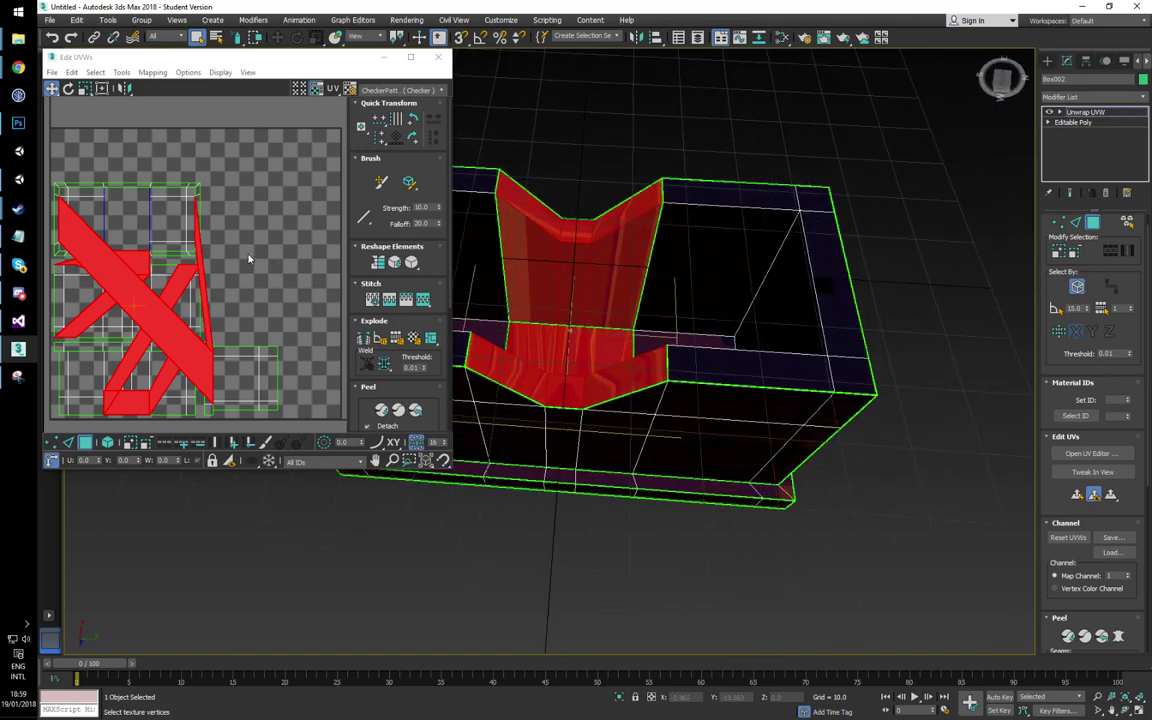
Step: Break the selected passage faces off the UV layout and move them away from the other islands
right_click(166, 244)
left_click(153, 270)
left_click_drag(167, 297, 334, 212)
middle_click_drag(275, 241, 236, 249)
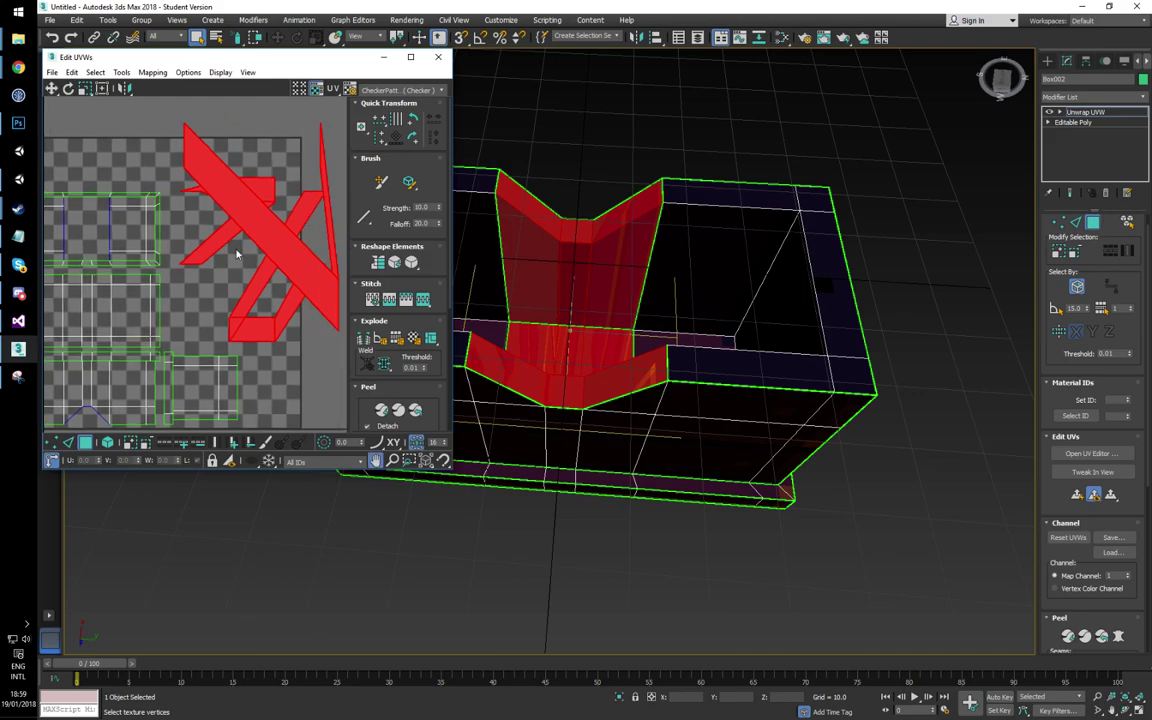
Step: Show Map #6 (texture.png) as the UV editor background and place the editor window beside the passage in the model
key("1")
middle_click_drag(262, 314, 283, 278)
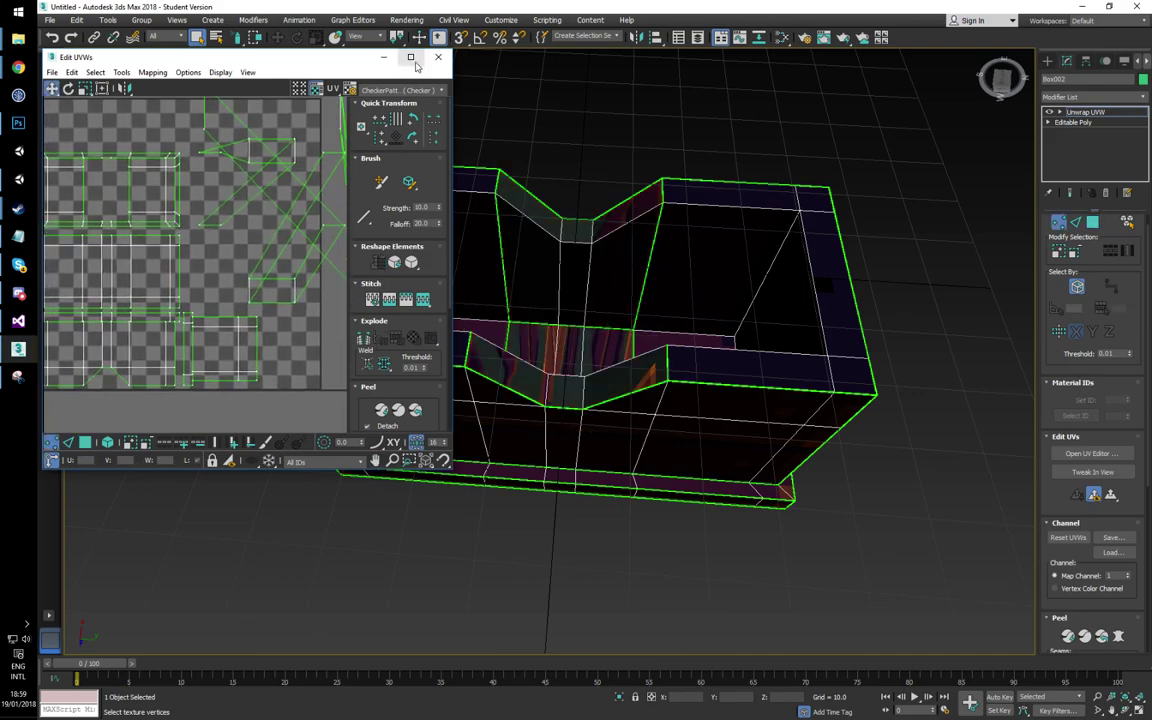
left_click(400, 90)
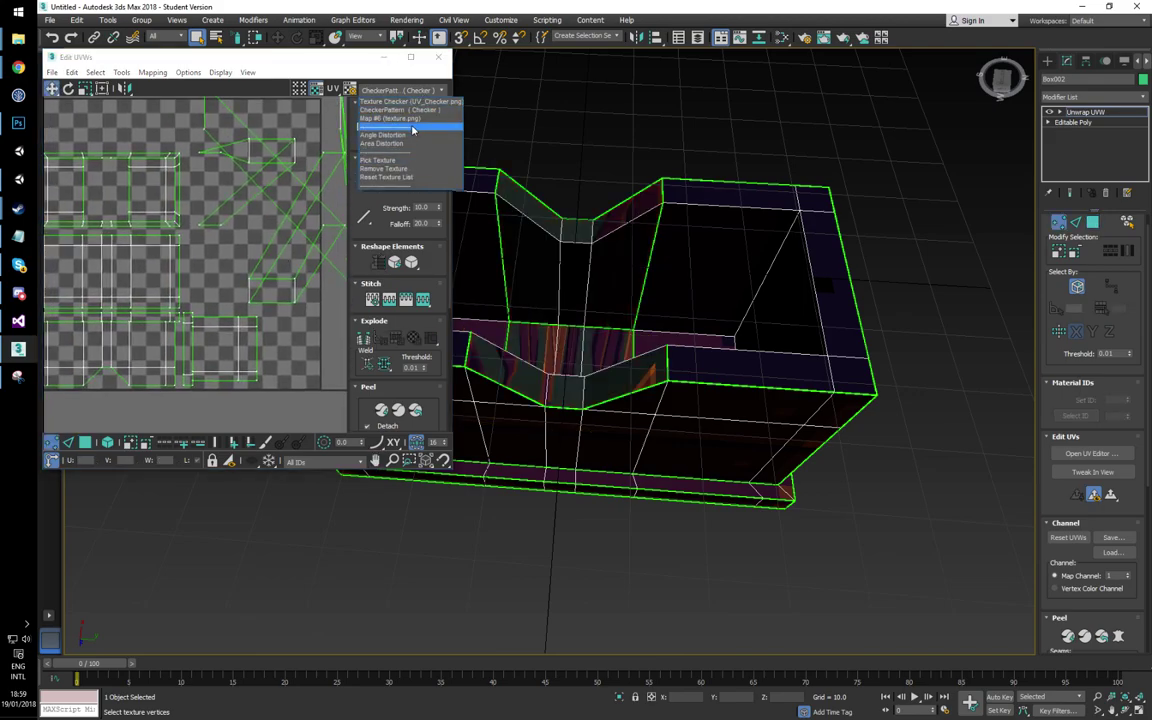
left_click(422, 118)
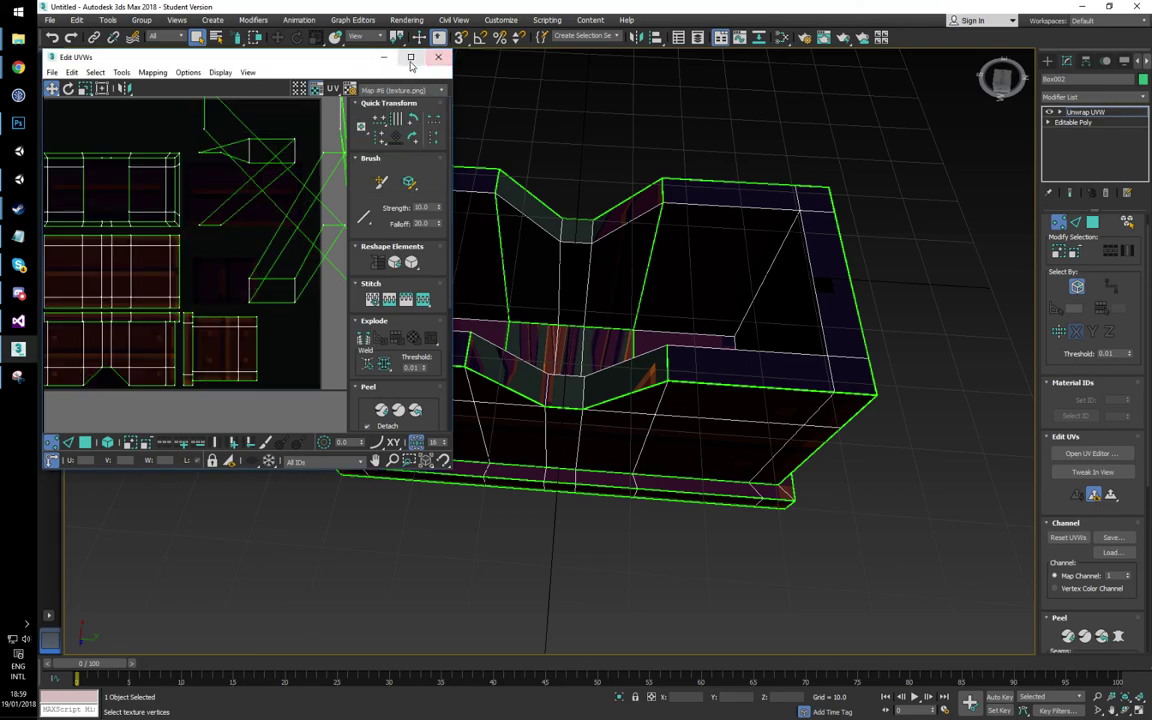
left_click(410, 56)
middle_click_drag(469, 249, 377, 284)
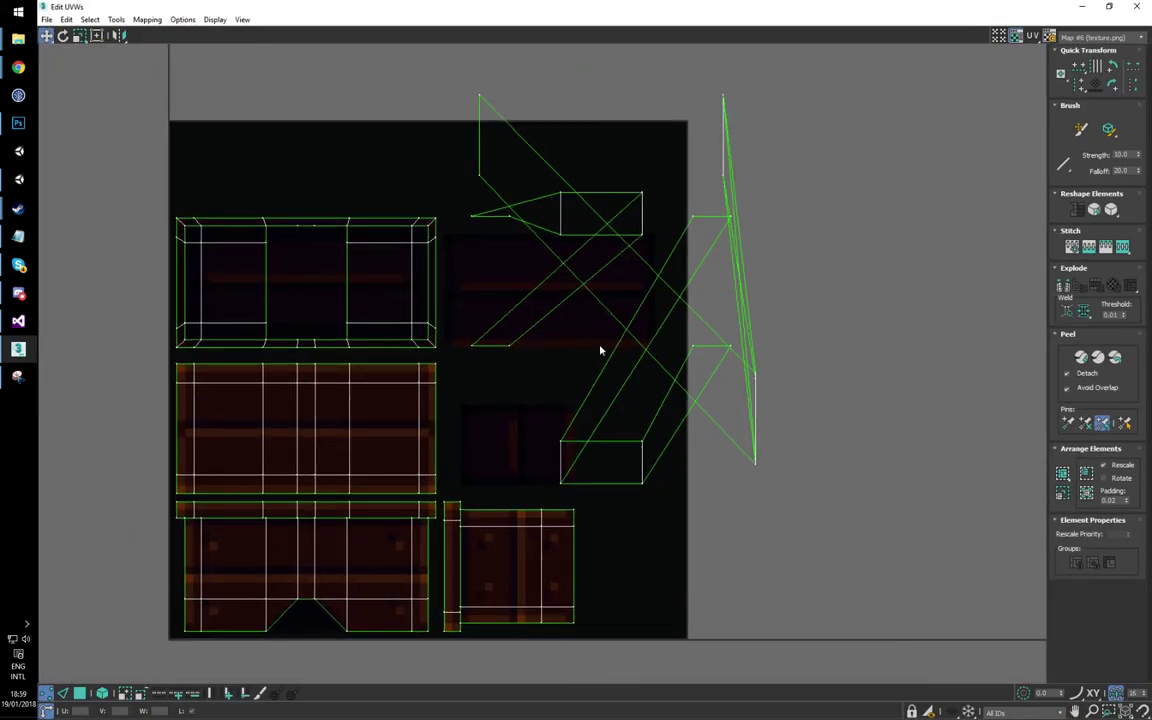
double_click(651, 12)
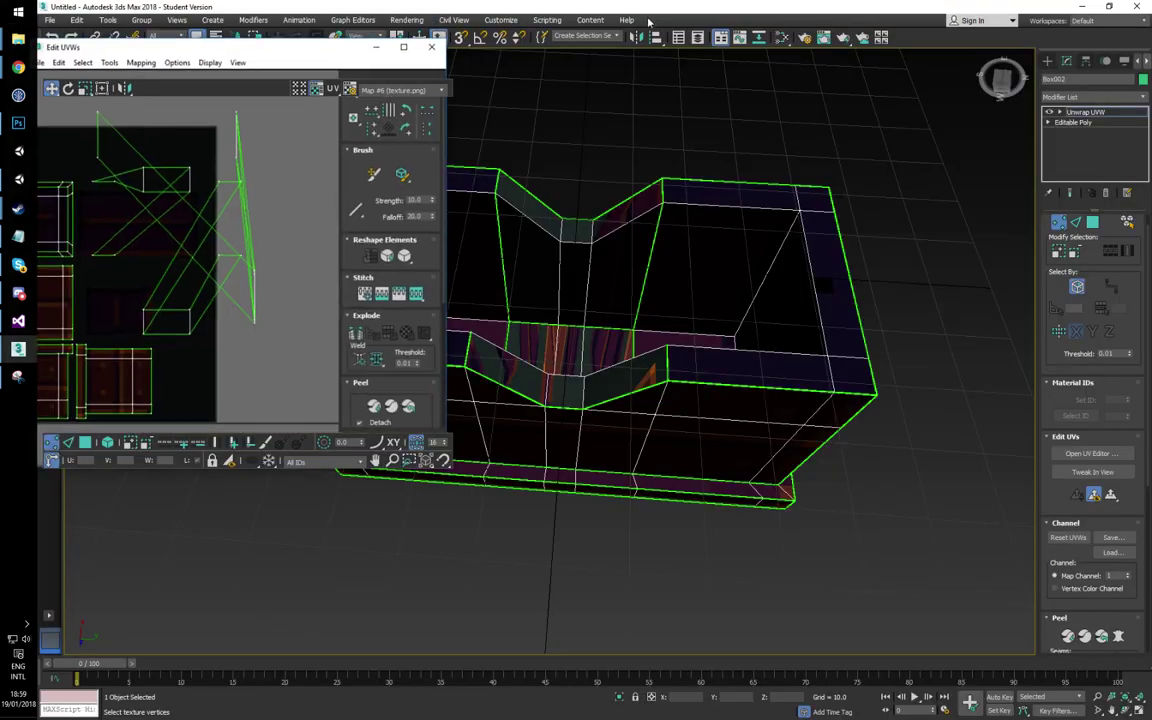
middle_click_drag(514, 232, 547, 242)
left_click_drag(232, 64, 341, 167)
middle_click_drag(398, 288, 414, 283)
scroll(414, 283, "down", 2)
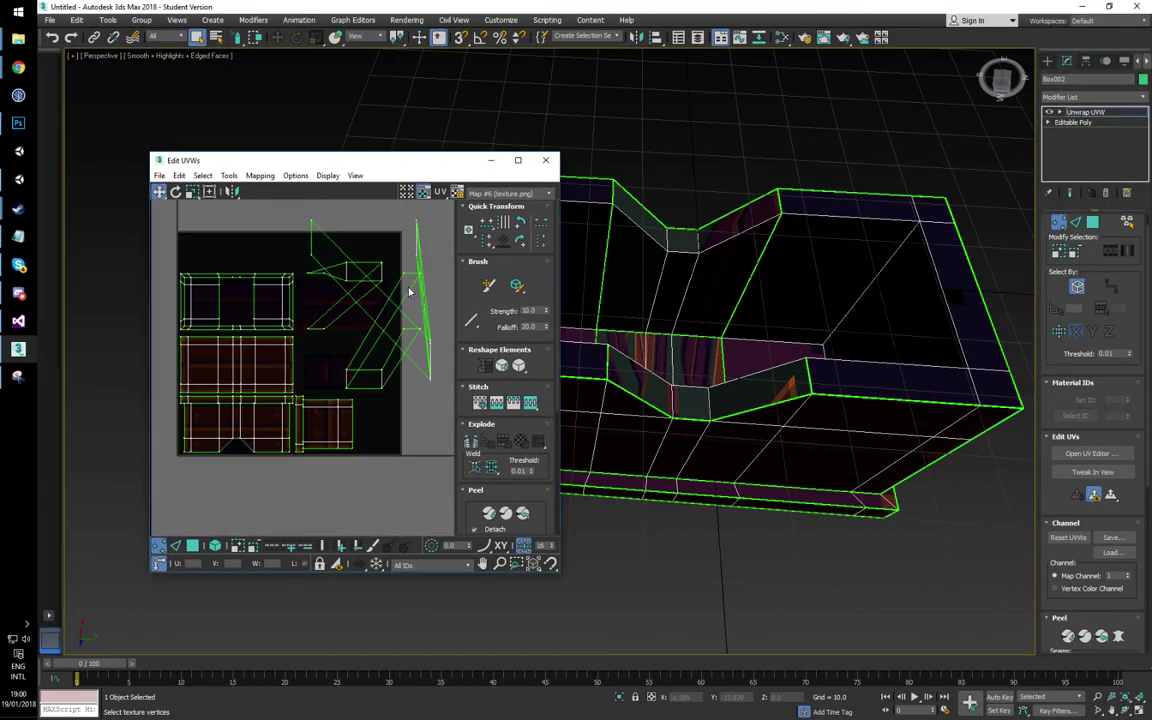
Step: Select one slanted arch face of the passage and try to move its UV polygon on its own
middle_click_drag(737, 327, 681, 411, "alt")
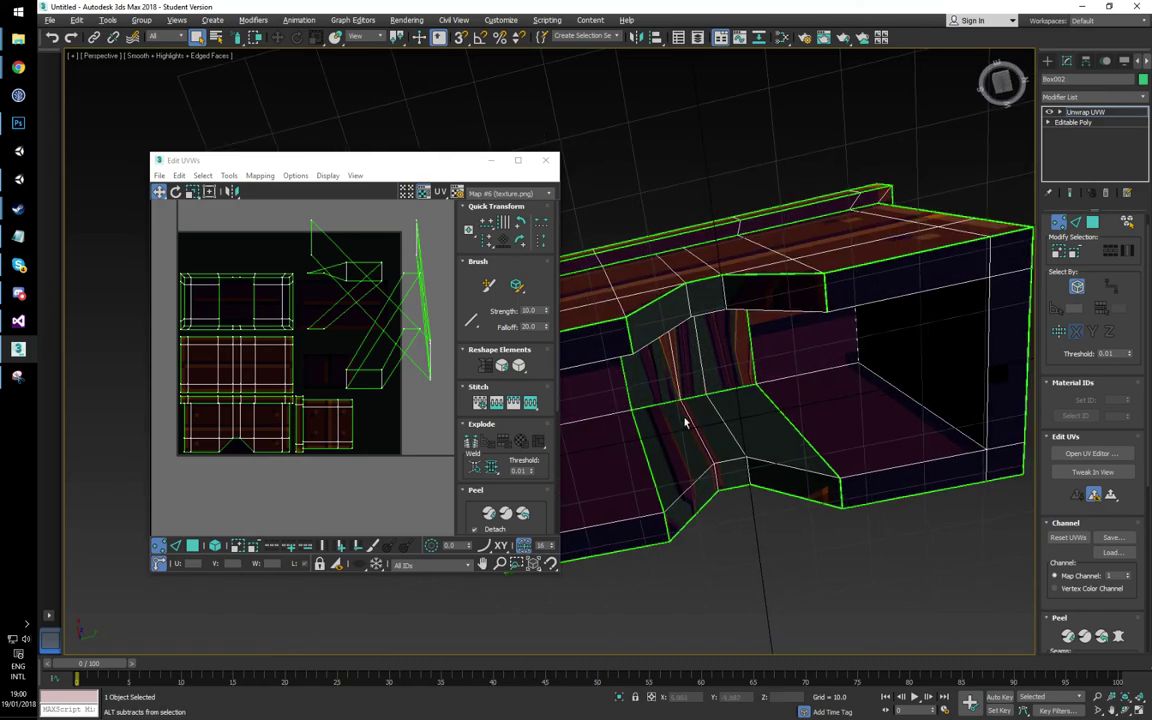
left_click(691, 502)
left_click(691, 502)
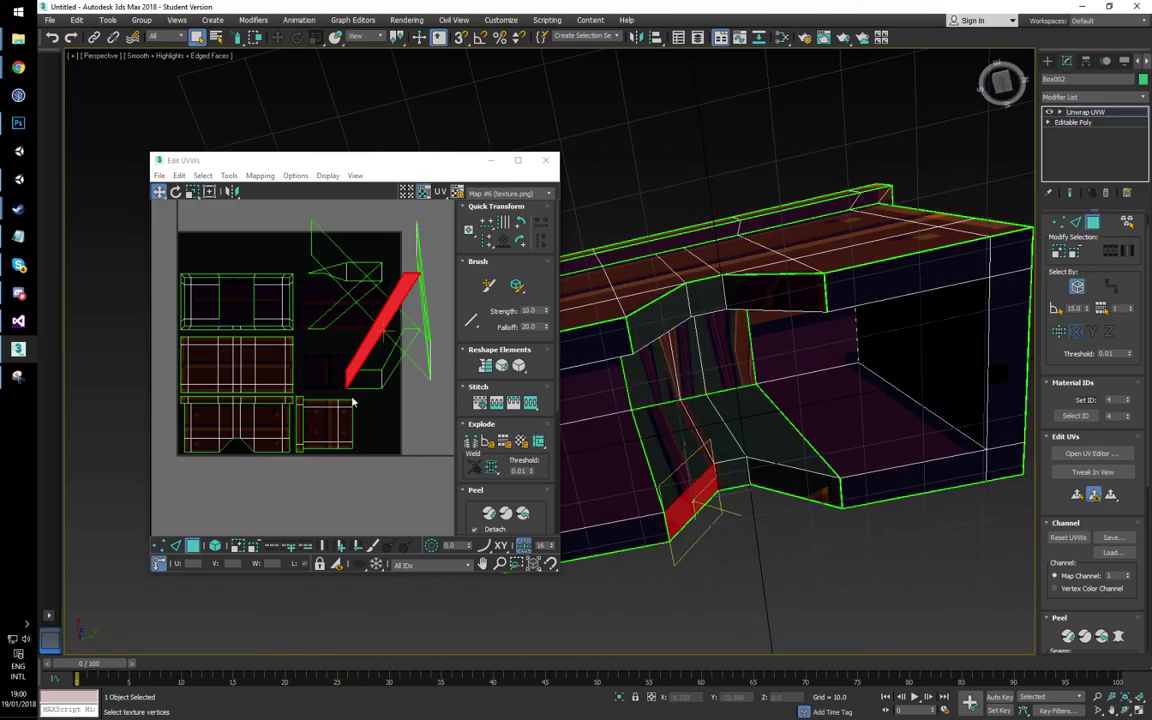
scroll(360, 355, "up", 4)
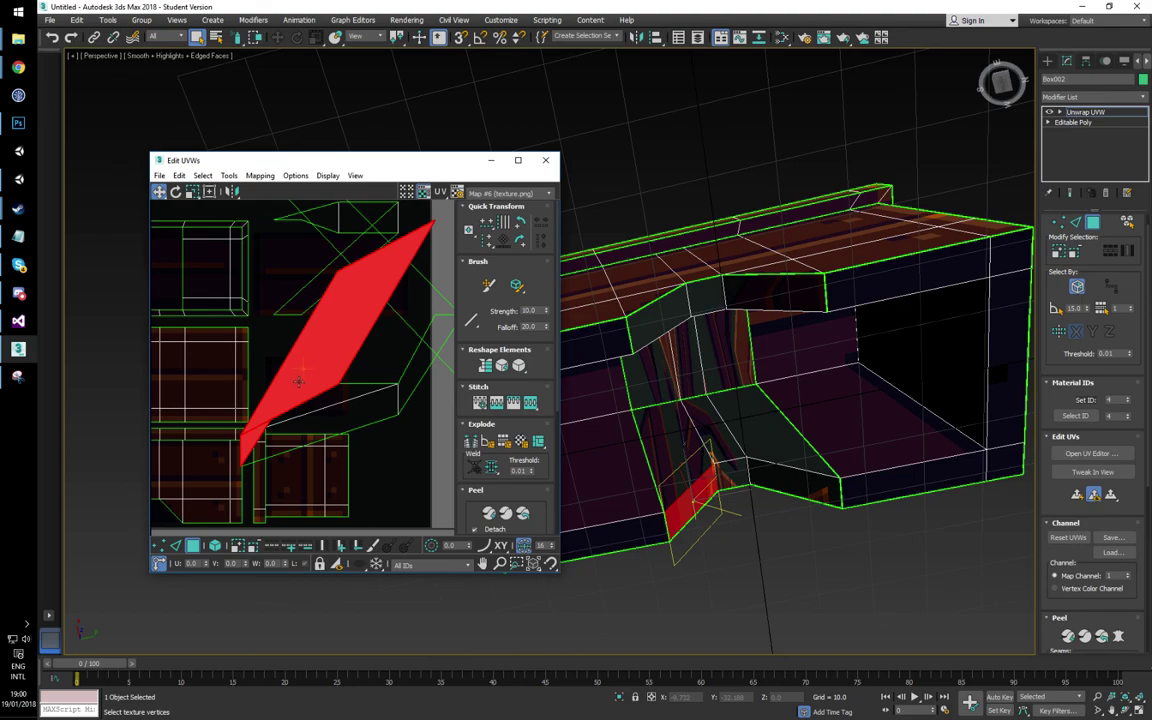
scroll(360, 348, "down", 5)
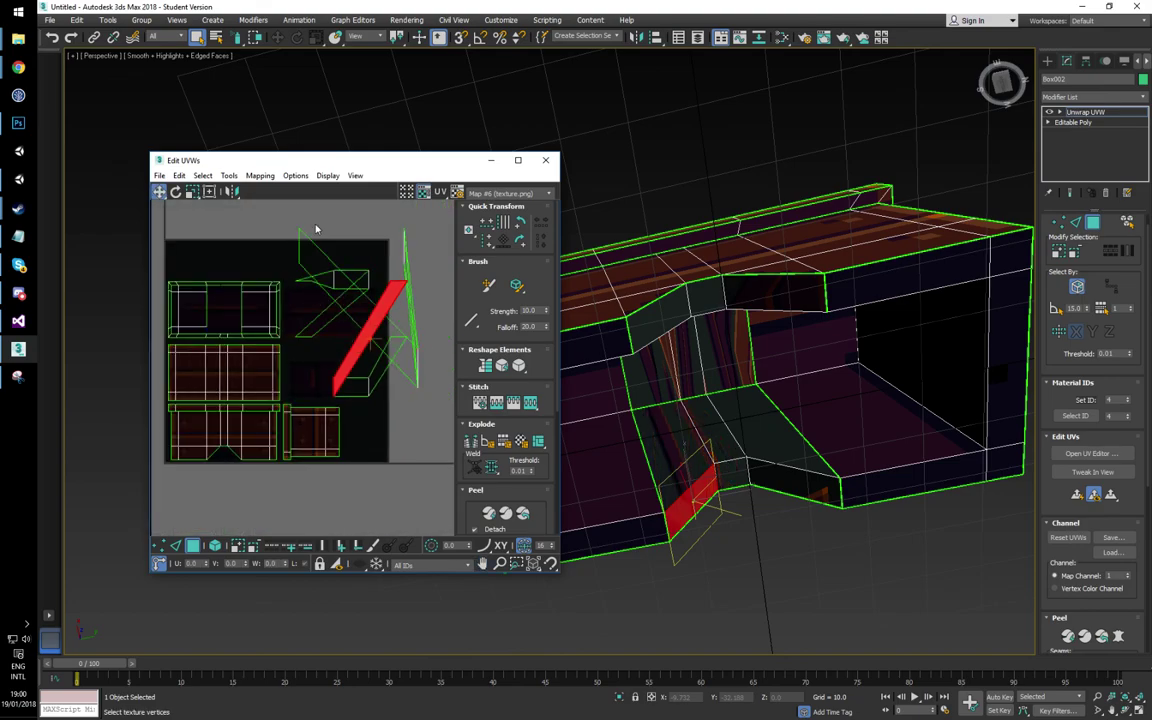
Step: Select all UV edges of the passage cluster and break them so that each face is separate
key("1")
left_click_drag(368, 308, 446, 400)
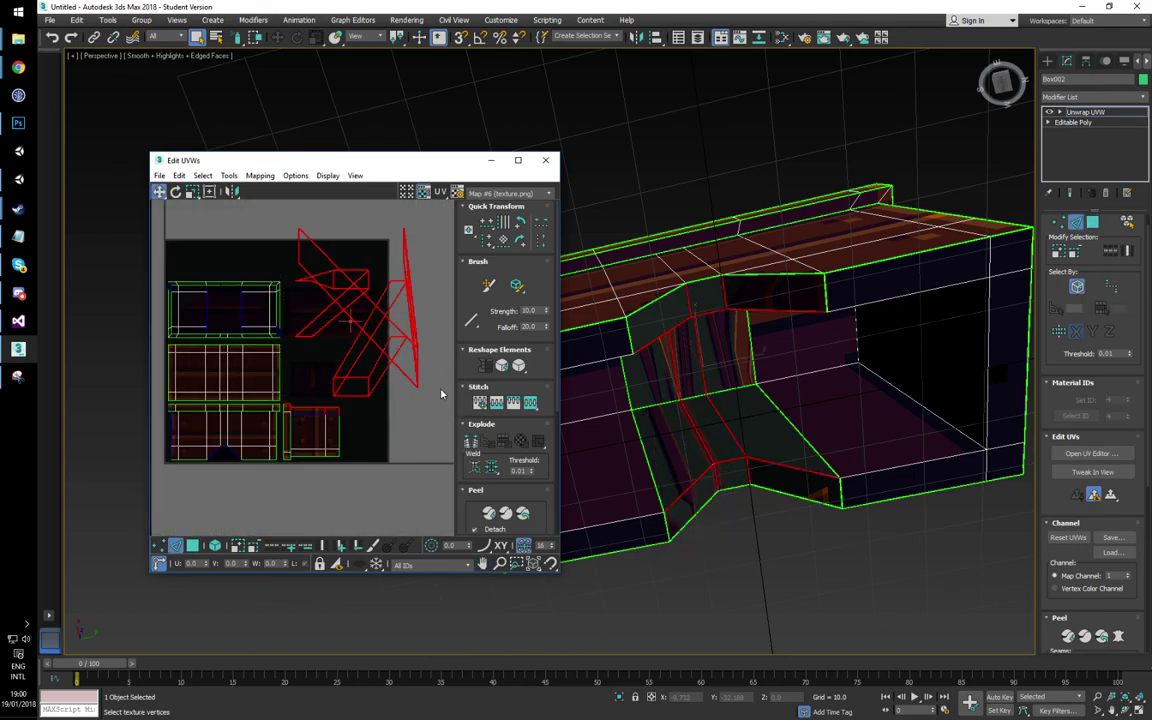
right_click(406, 340)
left_click(388, 381)
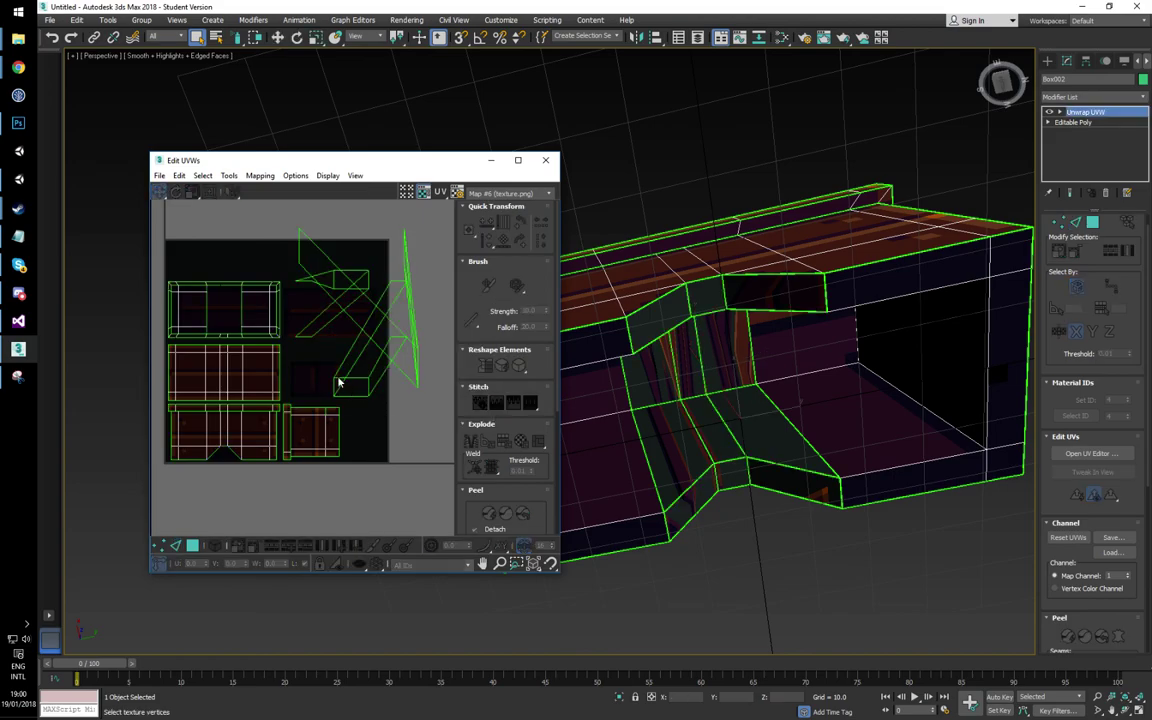
Step: Select all UV faces of the passage cluster and move them outside the texture area
left_click(351, 352)
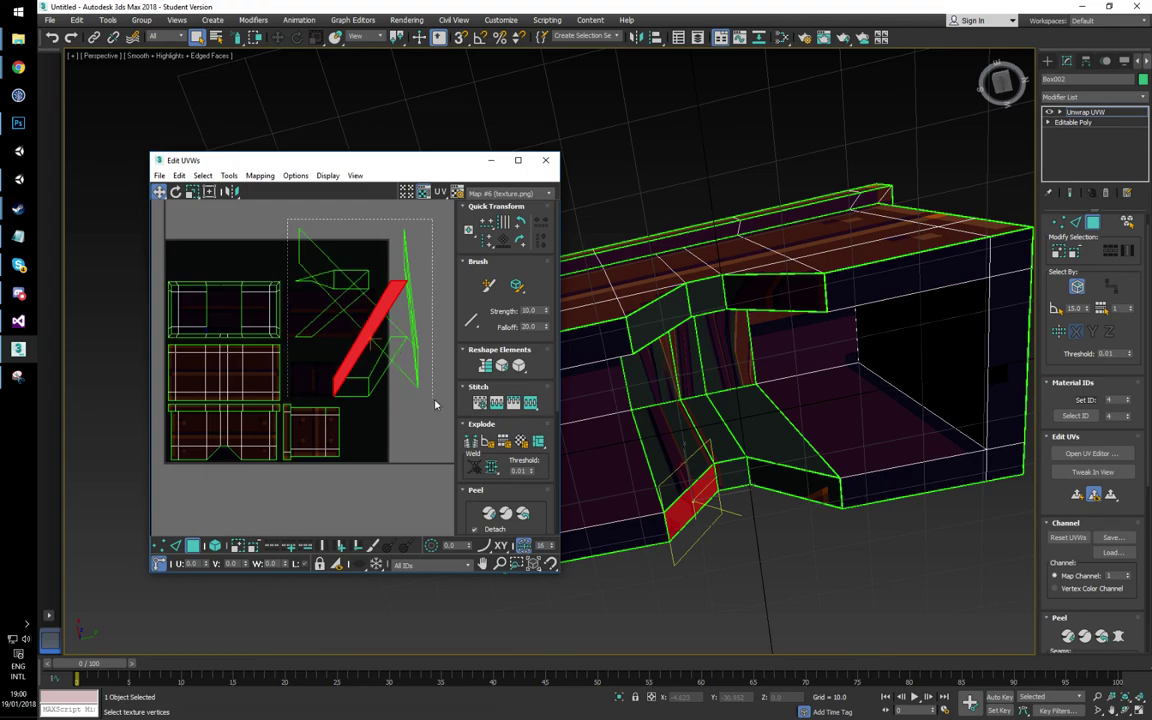
double_click(356, 343)
left_click_drag(356, 343, 465, 328)
middle_click_drag(450, 344, 415, 345)
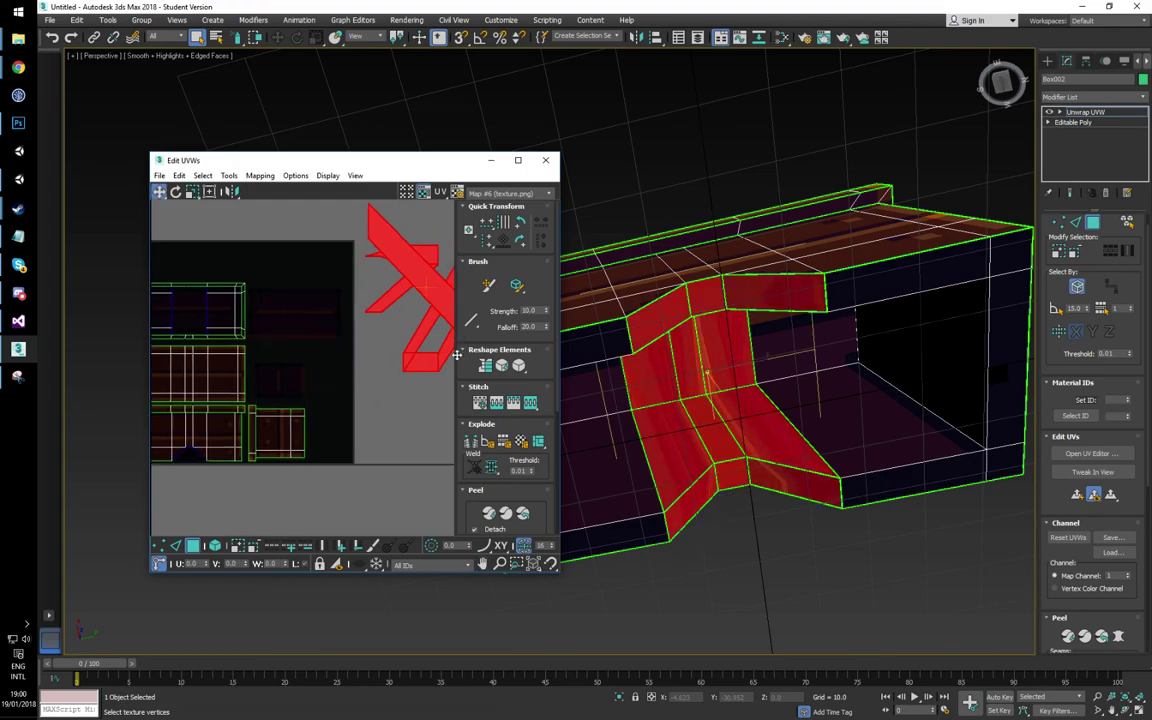
Step: Select the end face of the underside hollow and try to move its UV polygon out of its cluster
left_click(950, 394)
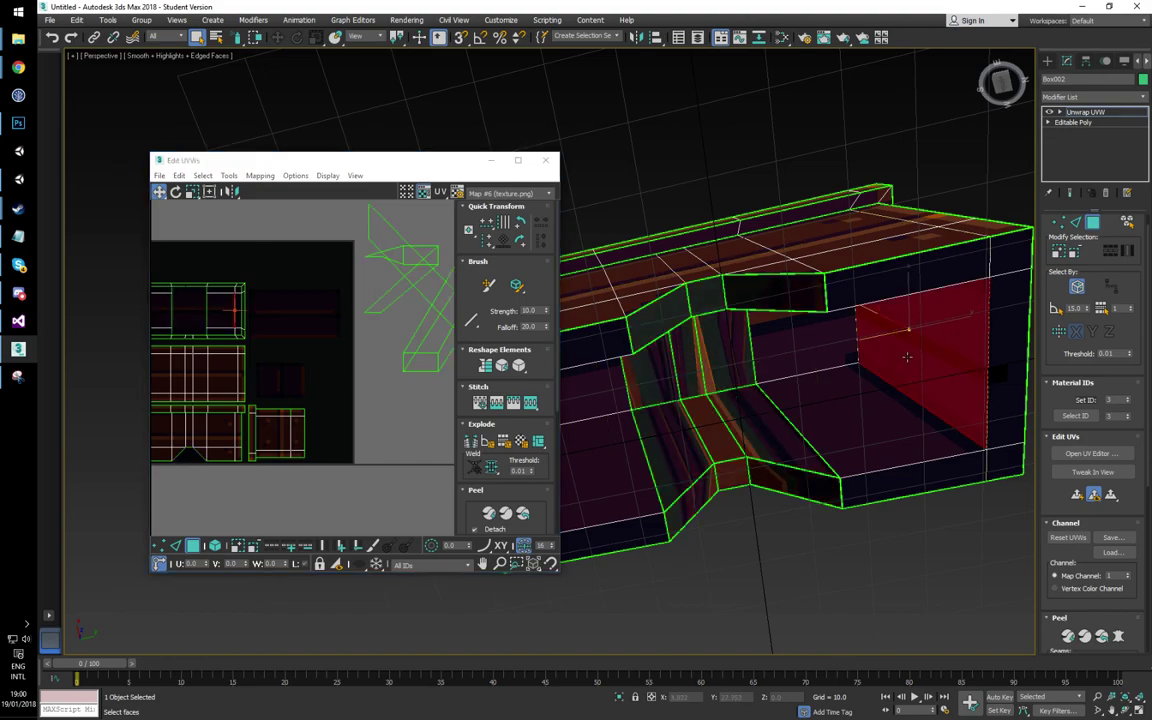
middle_click_drag(307, 333, 336, 330)
left_click(265, 307)
left_click(311, 312)
left_click(266, 304)
left_click(265, 302)
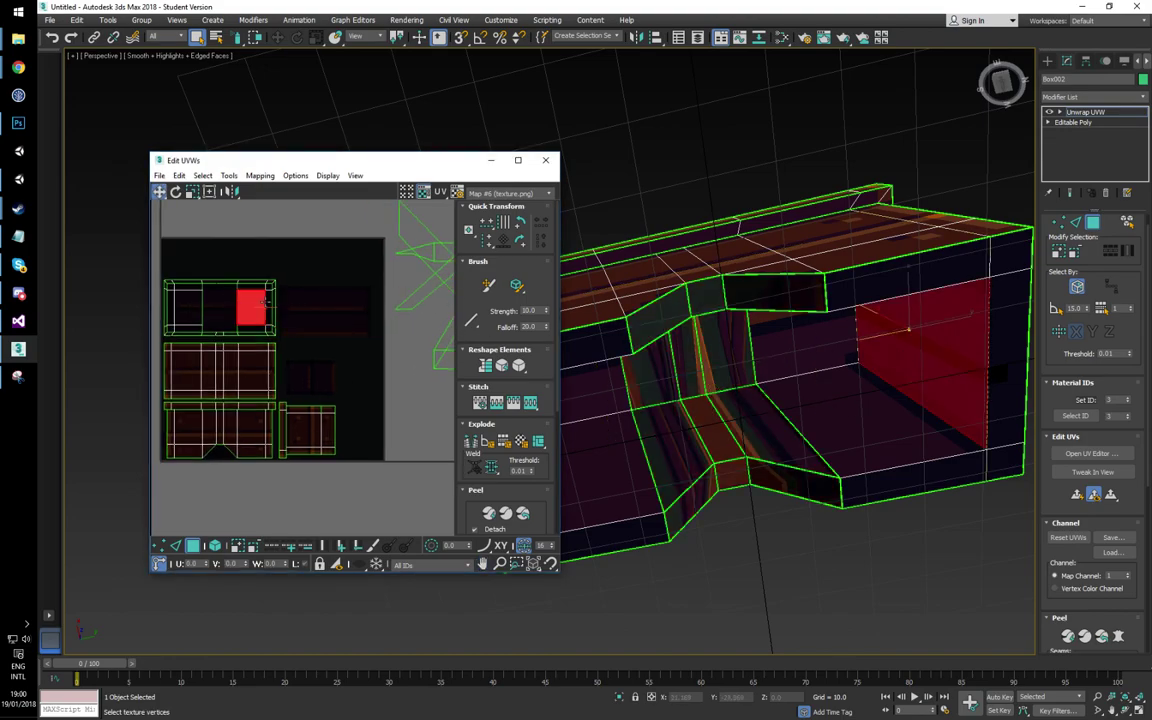
scroll(264, 301, "up", 2)
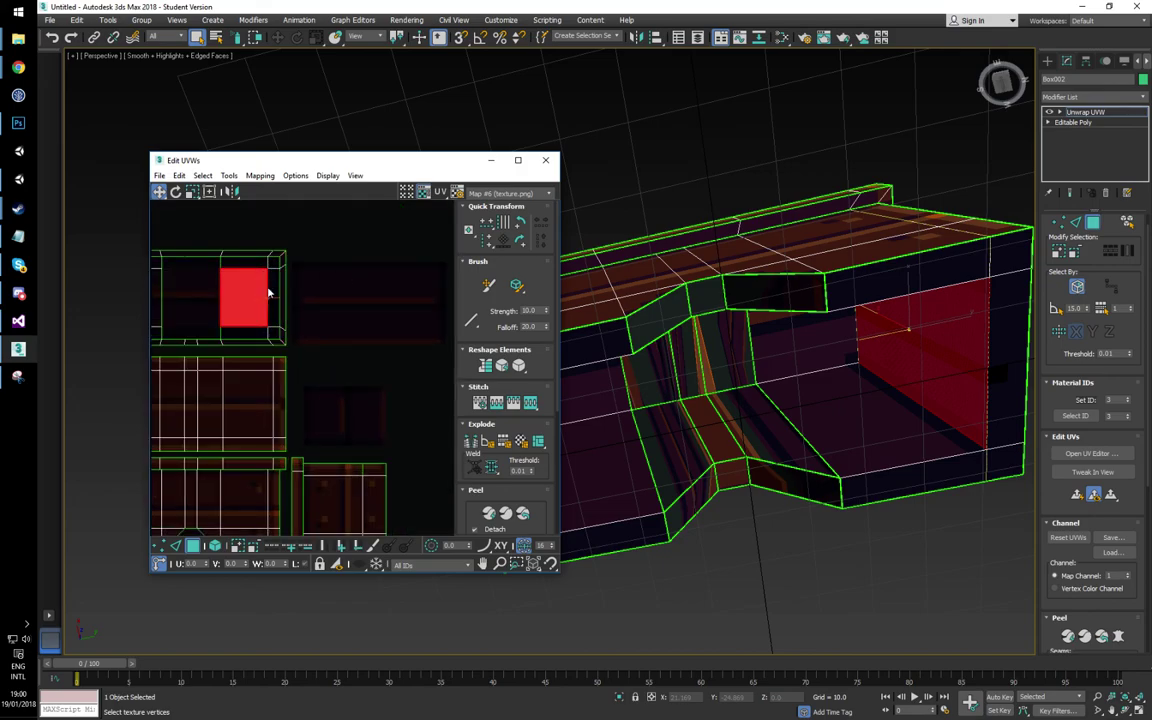
right_click(268, 293)
left_click(254, 314)
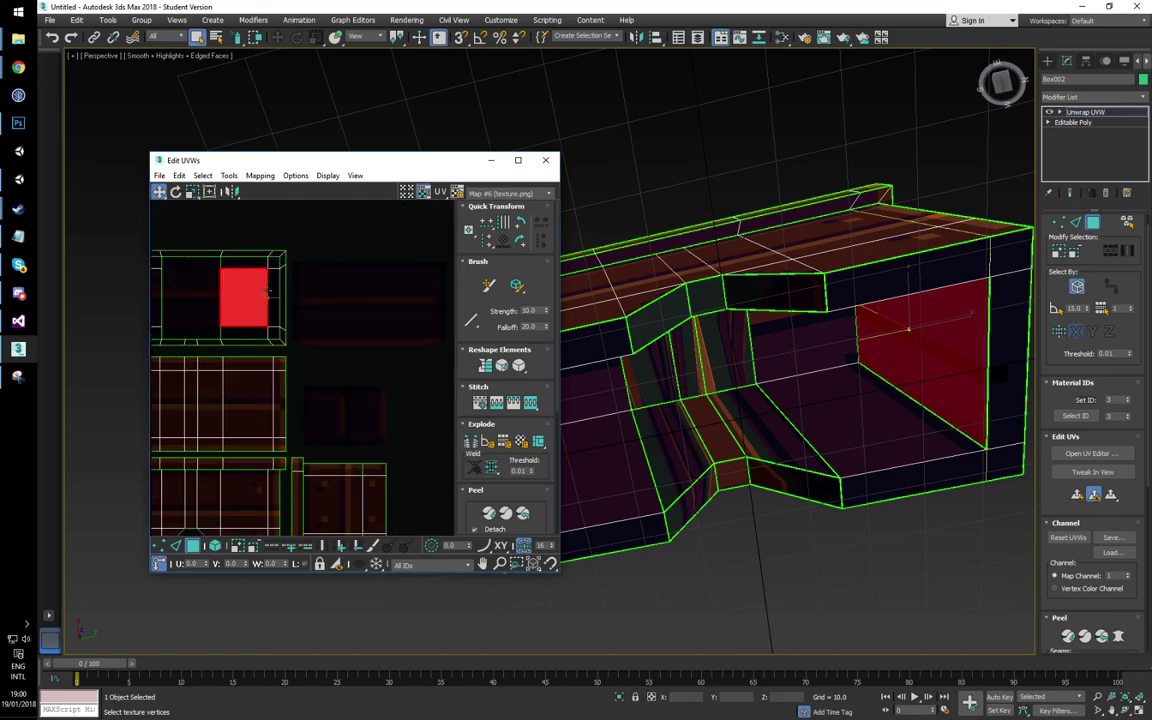
left_click_drag(268, 292, 338, 289)
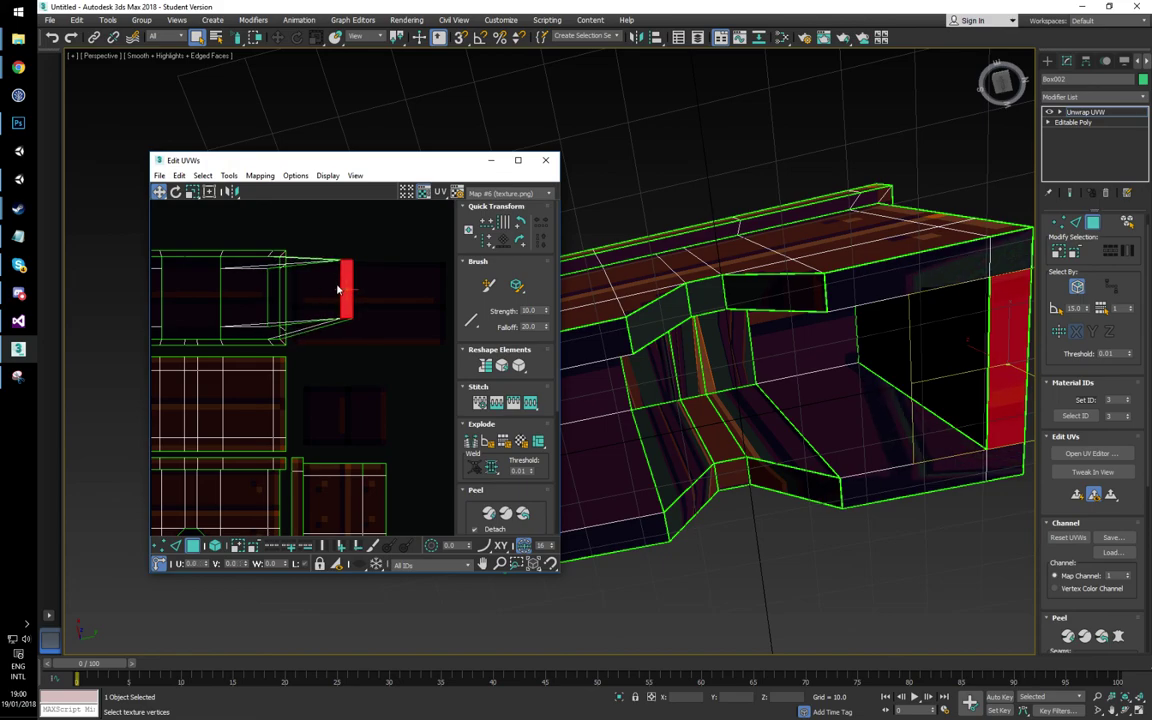
scroll(308, 294, "down", 3)
Step: Try to pull the narrow UV strip of the hollow's end face free from the neighbouring UV polygons
middle_click_drag(883, 362, 800, 420, "alt")
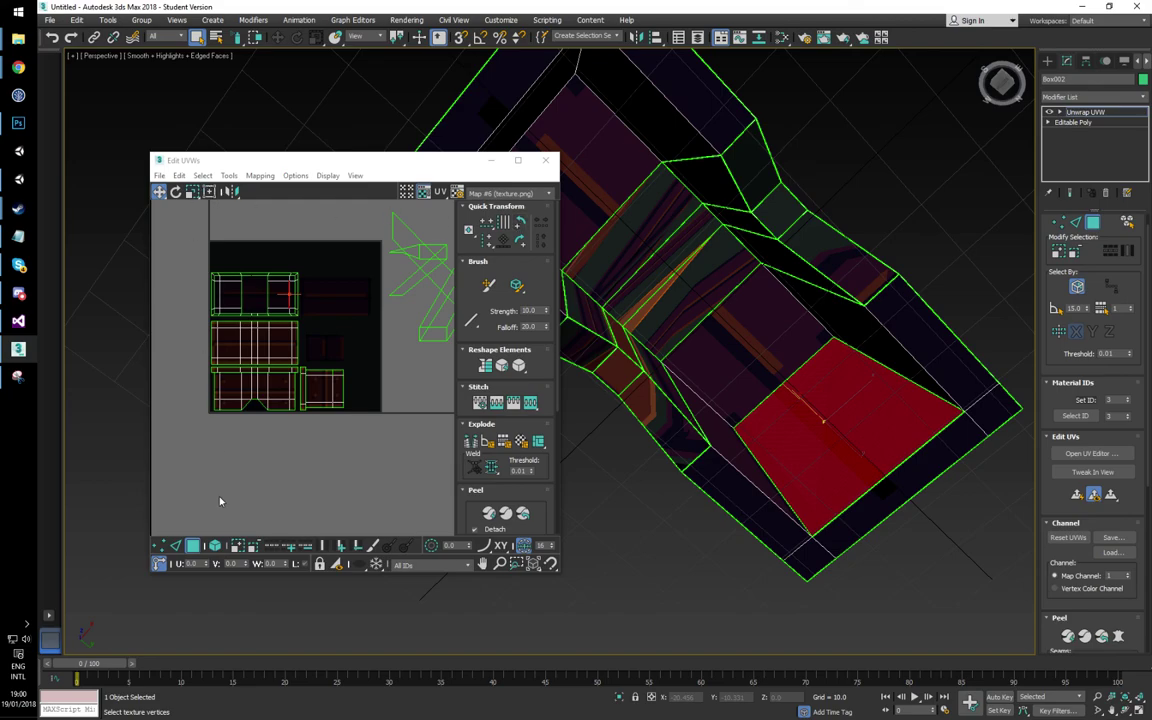
left_click(176, 545)
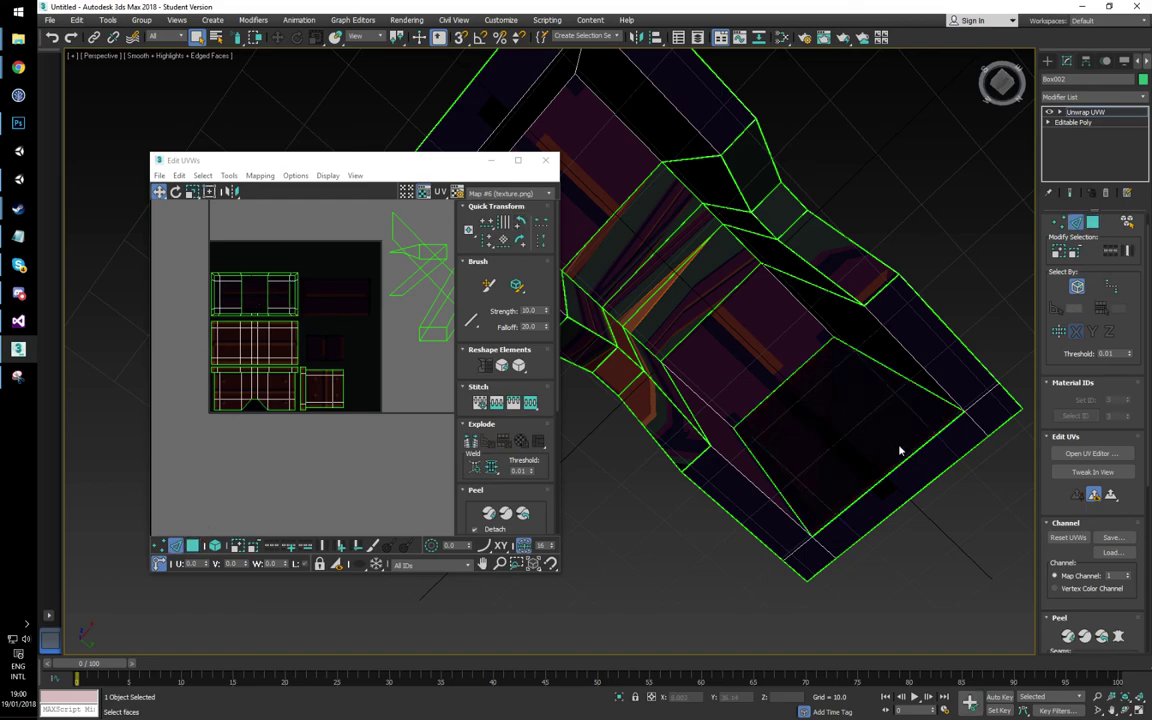
key("3")
scroll(275, 277, "up", 3)
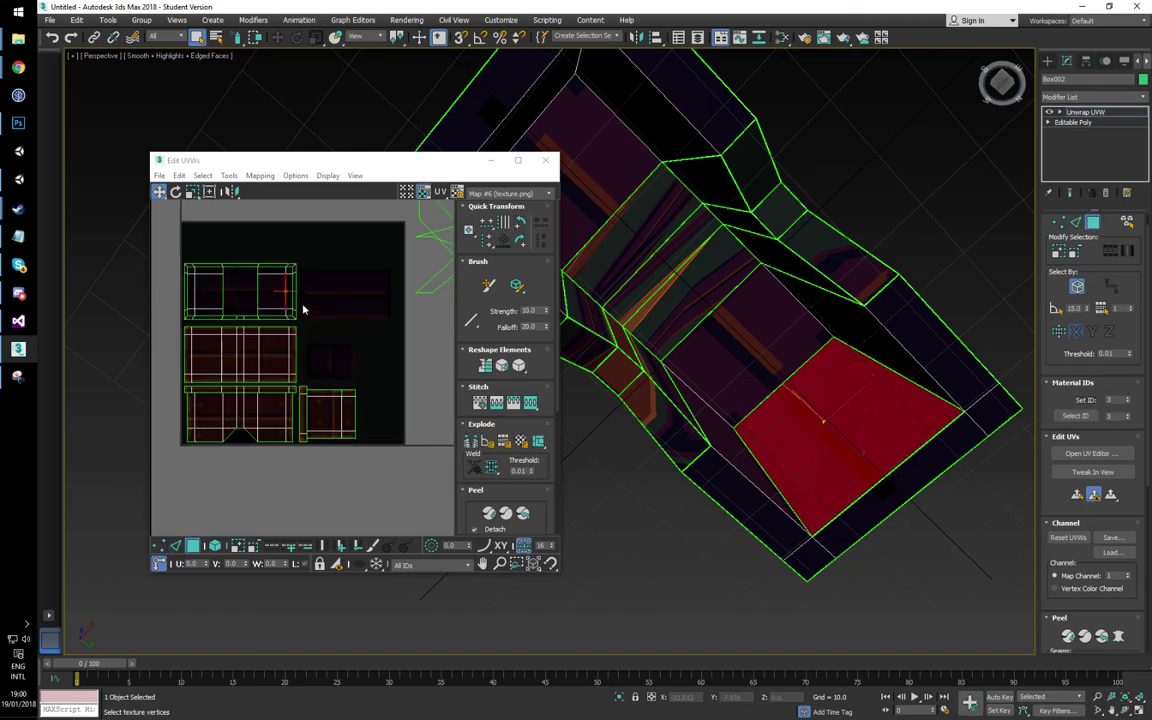
scroll(314, 329, "down", 2)
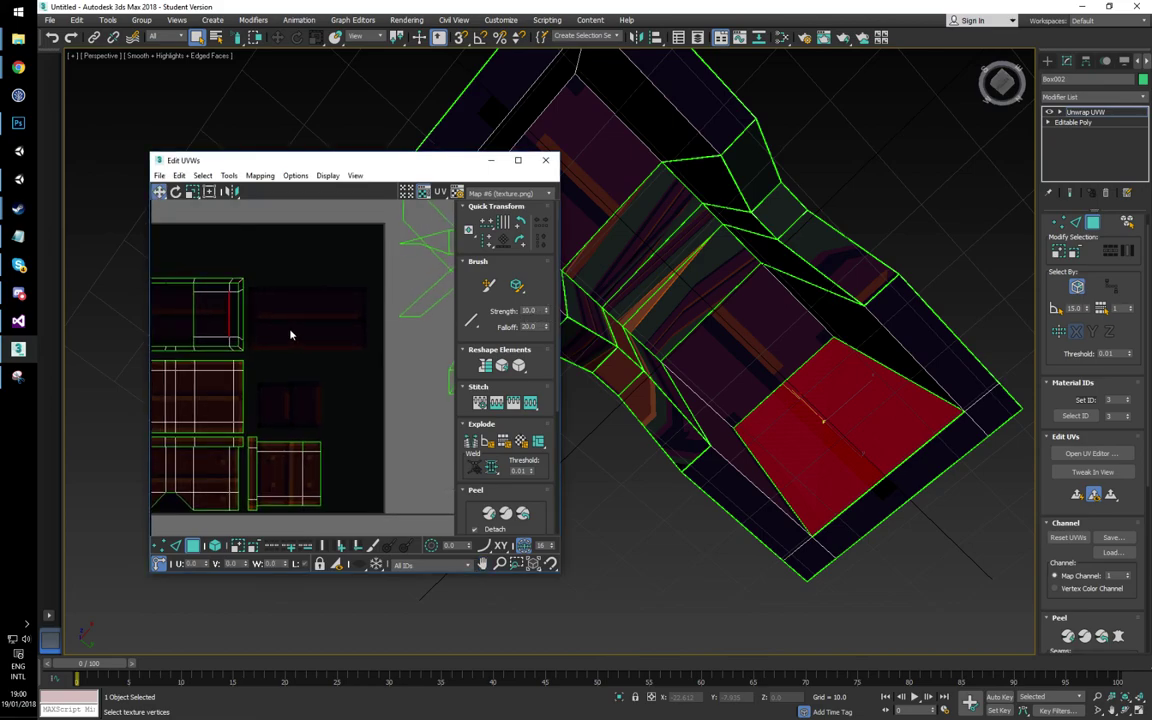
scroll(222, 287, "up", 2)
left_click_drag(240, 339, 290, 359)
left_click(241, 359)
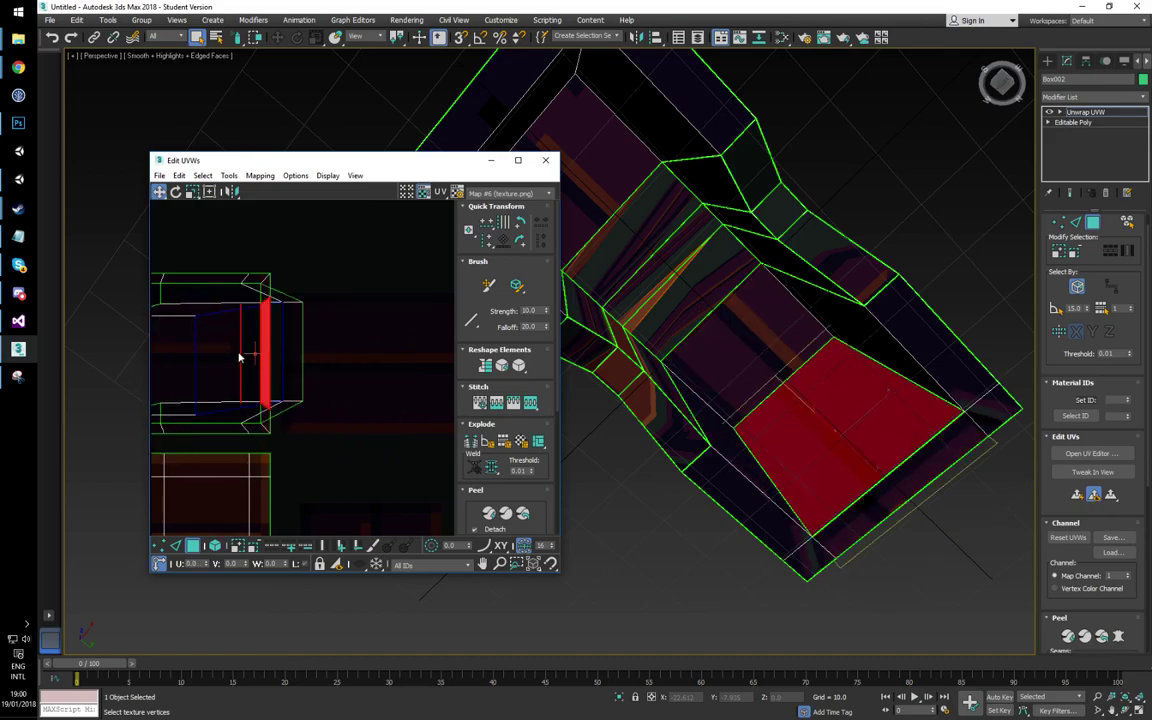
left_click_drag(247, 352, 216, 343)
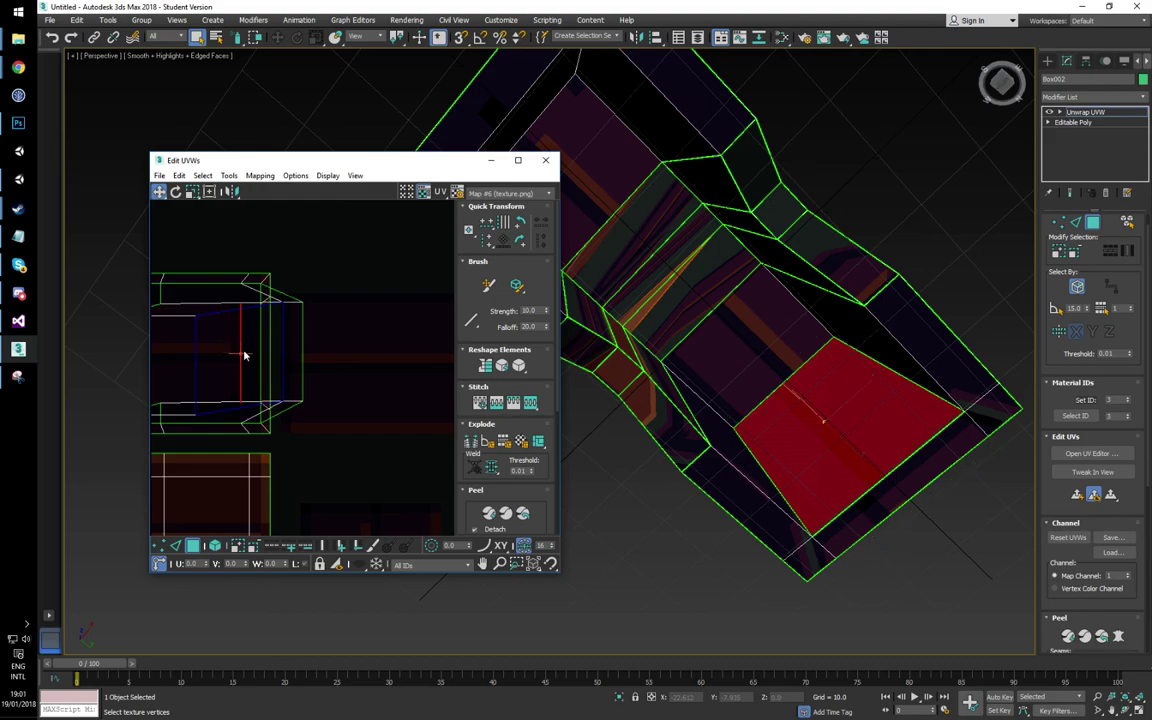
key("ctrl+z")
left_click(241, 356)
left_click_drag(262, 345, 312, 324)
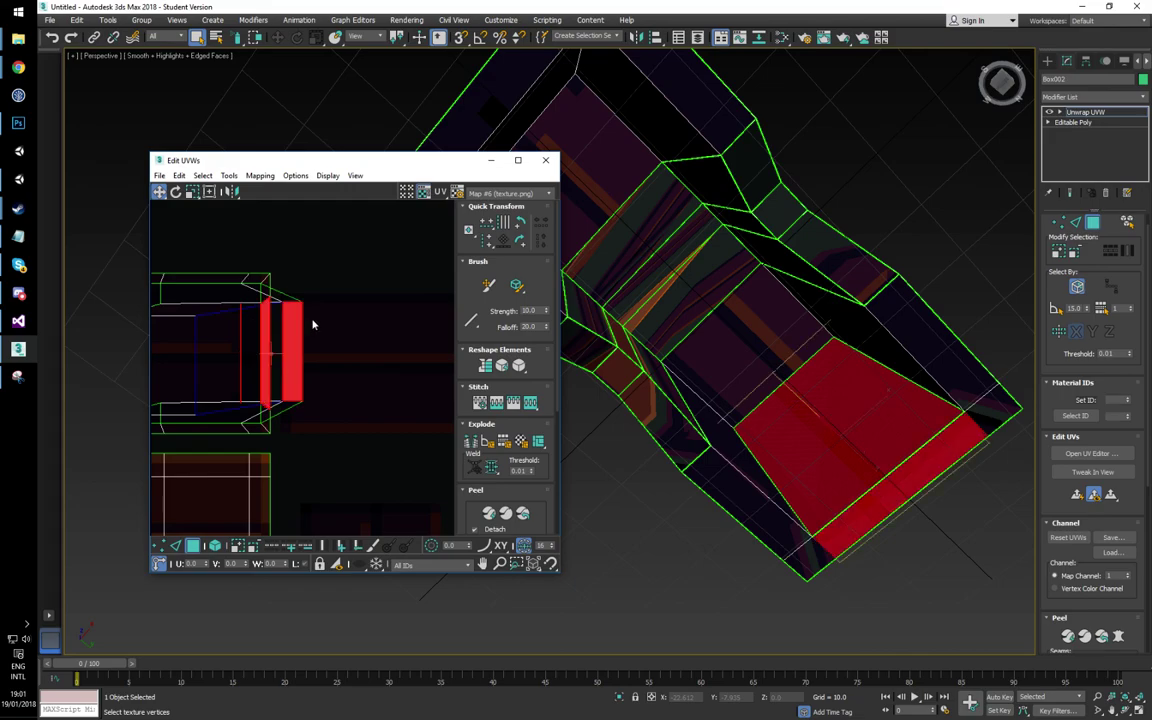
left_click(241, 376)
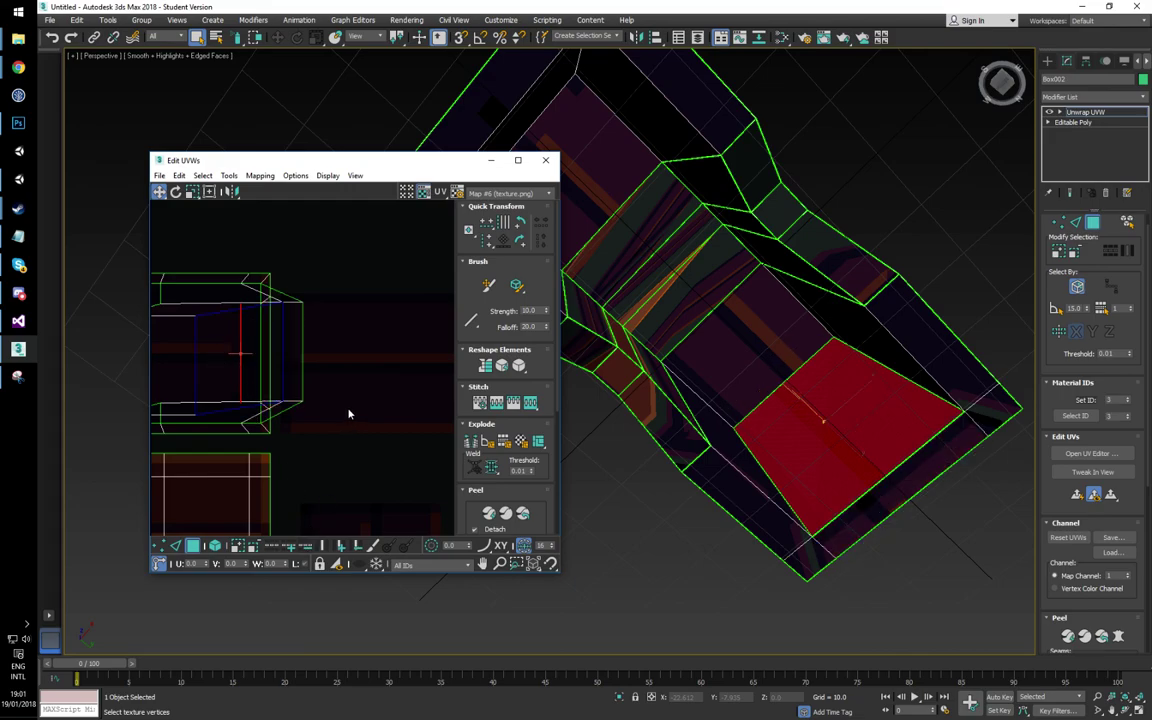
Step: Undo the trial UV moves of the hollow's end face
left_click(524, 549)
scroll(516, 368, "down", 3)
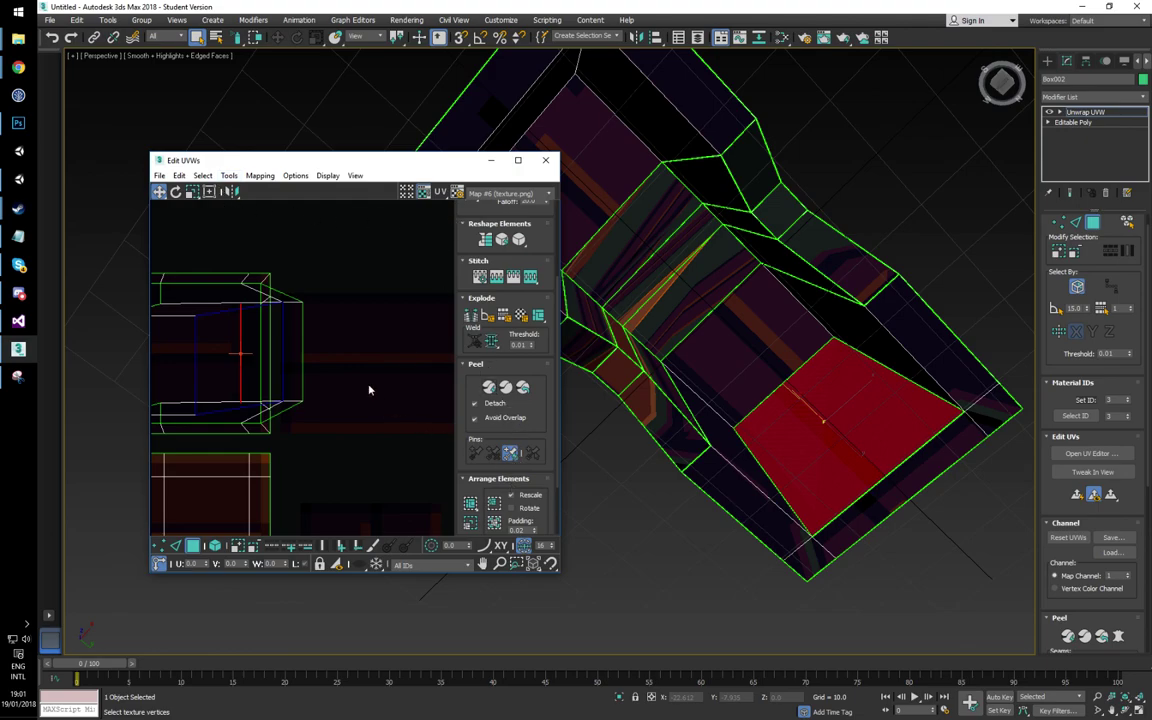
scroll(286, 312, "down", 2)
key("ctrl+z")
left_click(347, 335)
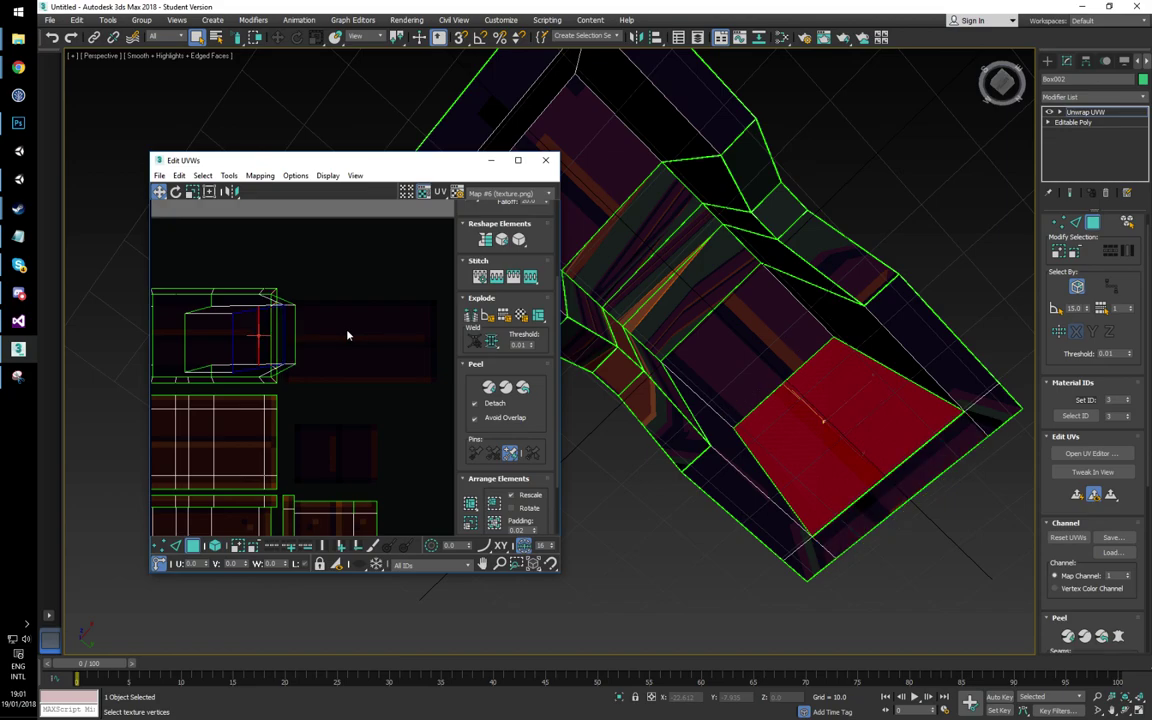
key("ctrl+z")
key("ctrl+z")
key("ctrl+z")
key("ctrl+z")
key("ctrl+z")
key("ctrl+z")
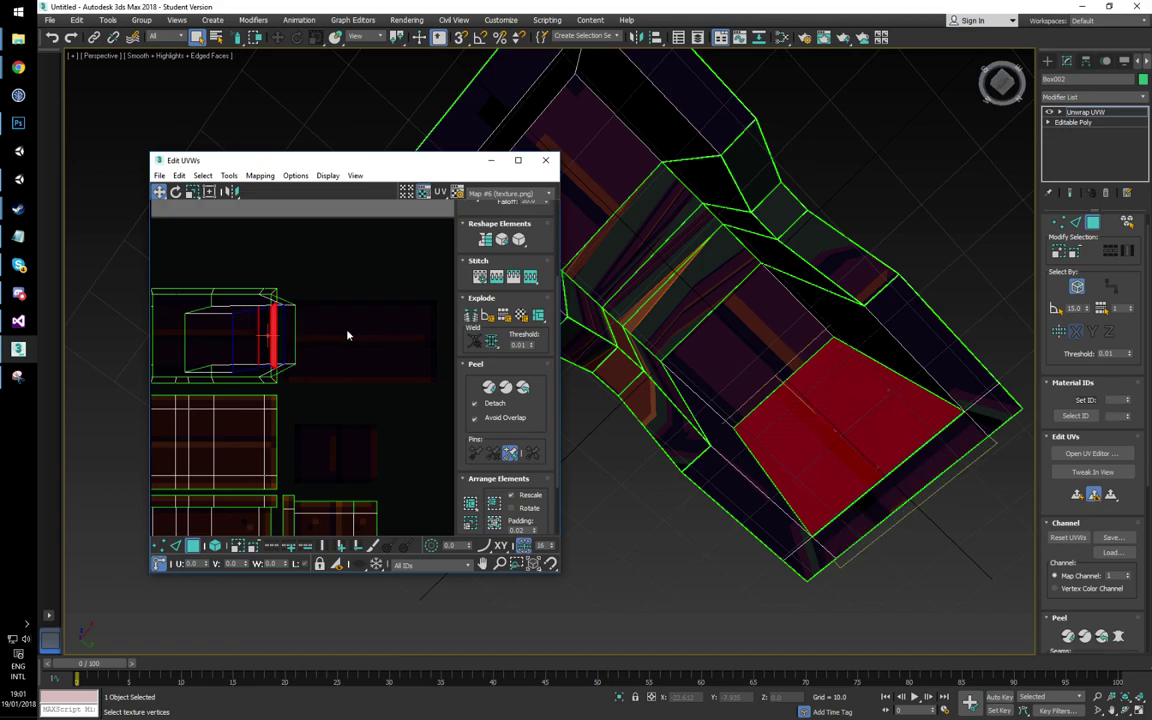
key("ctrl+z")
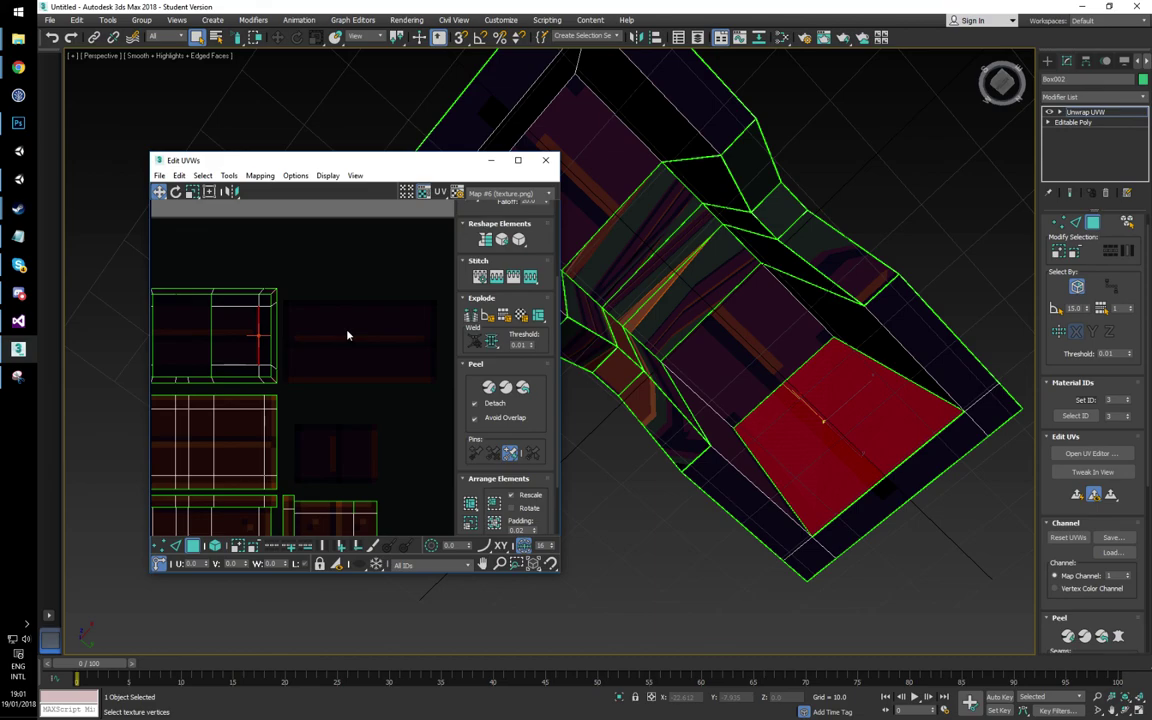
Step: Start a face selection with the hollow's side and end walls and the slanted passage faces beside them
scroll(344, 333, "down", 3)
key("ctrl+a")
middle_click_drag(383, 336, 314, 340)
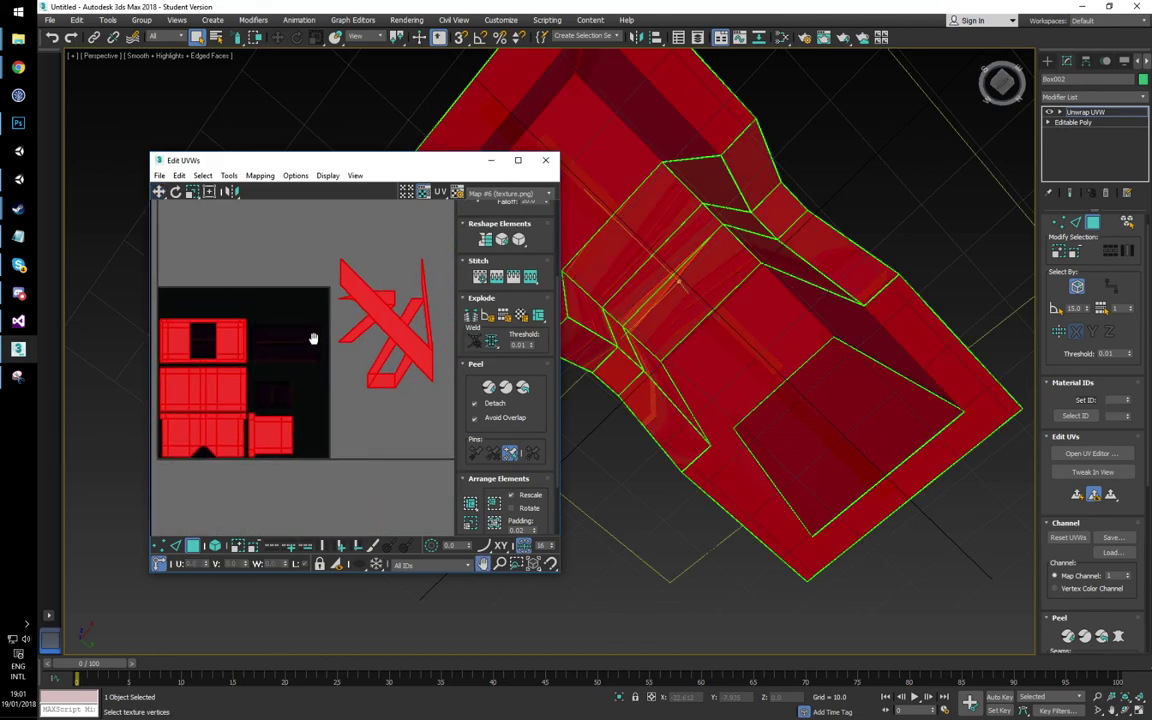
left_click(854, 420)
middle_click_drag(854, 420, 625, 508, "alt")
left_click(647, 514)
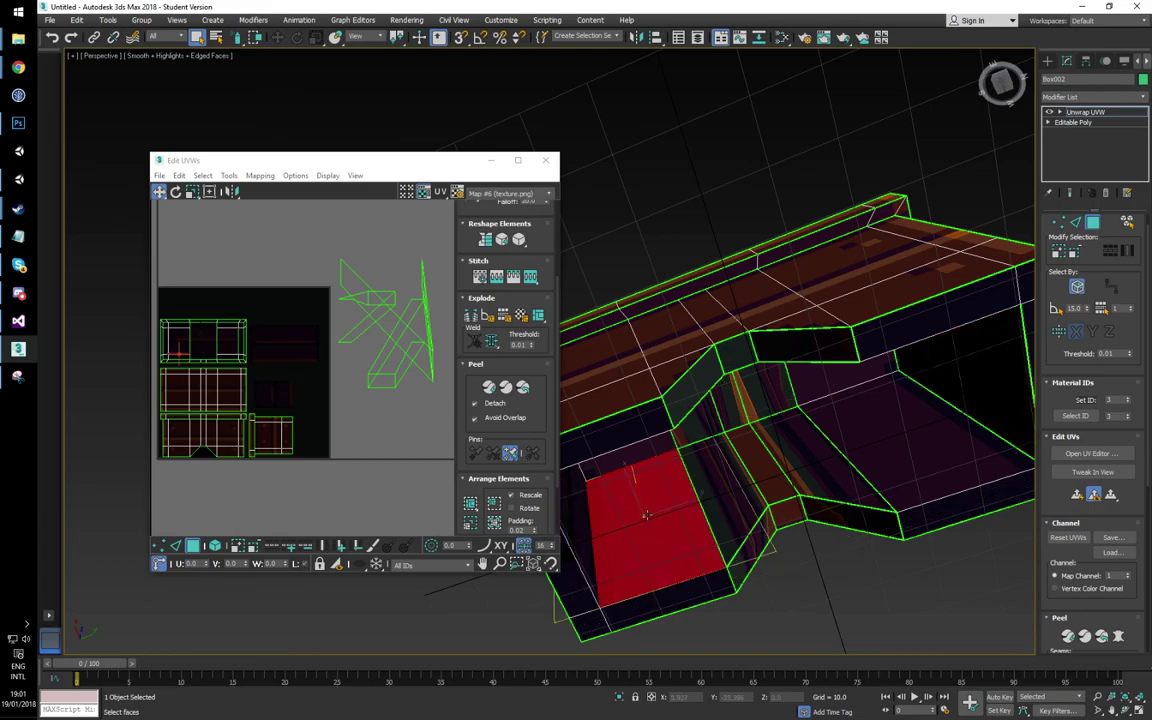
left_click(879, 440, "ctrl")
left_click(938, 378, "ctrl")
middle_click_drag(938, 378, 729, 489, "alt")
left_click(720, 483, "ctrl")
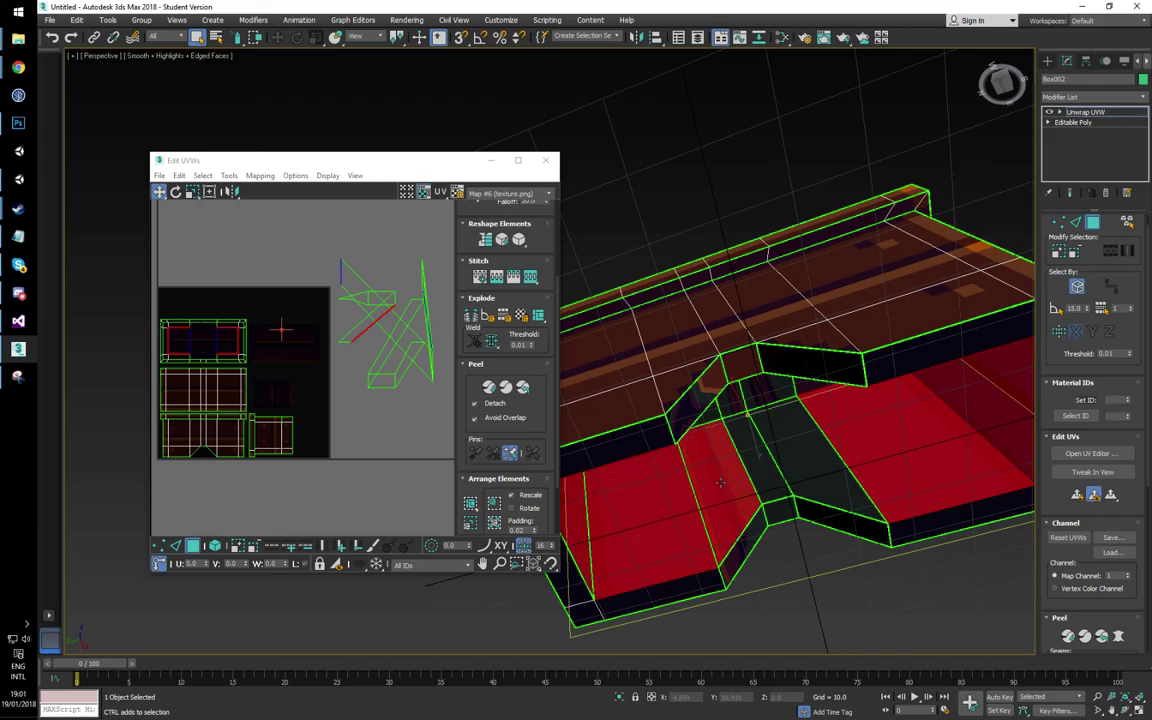
left_click(759, 459, "ctrl")
left_click(798, 457, "ctrl")
Step: Add the hollow's inner top faces, the passage ceiling and the arch faces on both sides to the selection
middle_click_drag(798, 457, 828, 385, "alt")
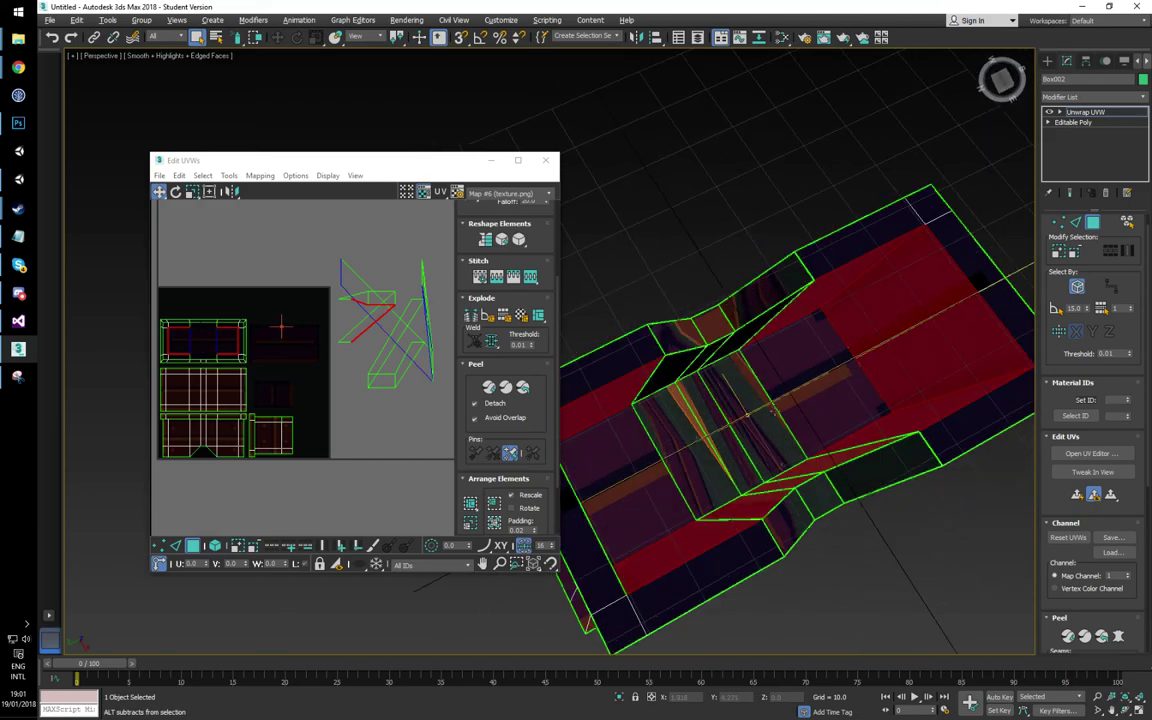
left_click(828, 385, "ctrl")
left_click(757, 418, "ctrl")
left_click(705, 450, "ctrl")
left_click(720, 438, "ctrl")
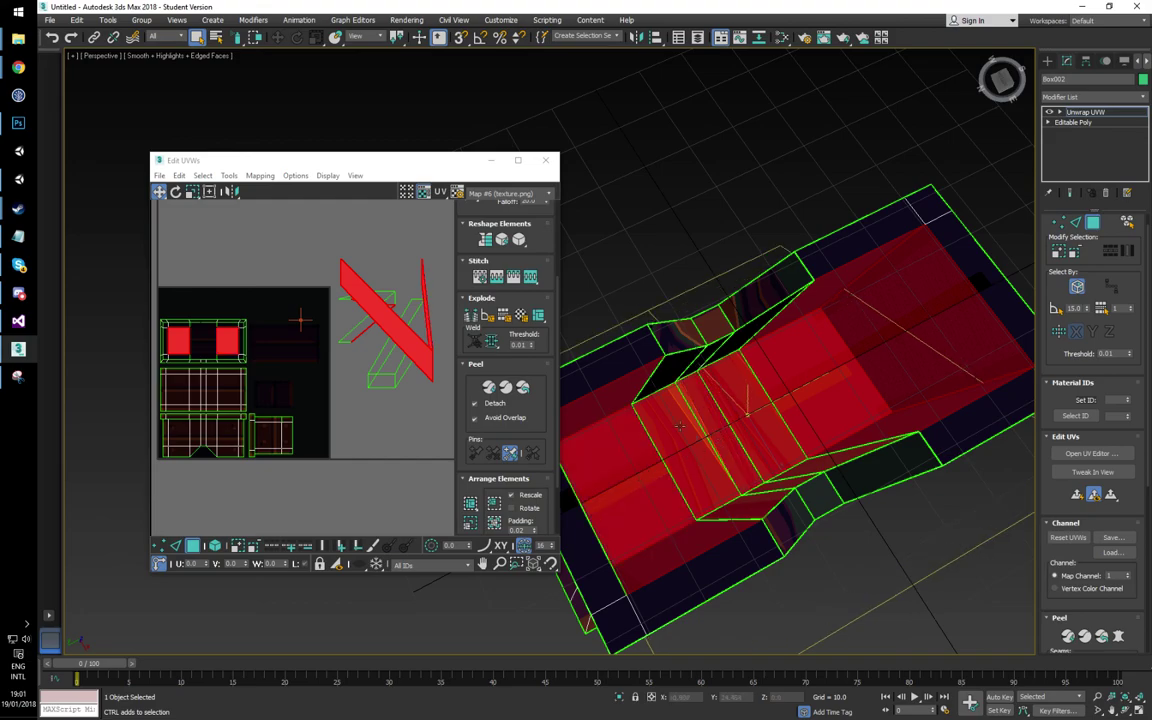
left_click(741, 307, "ctrl")
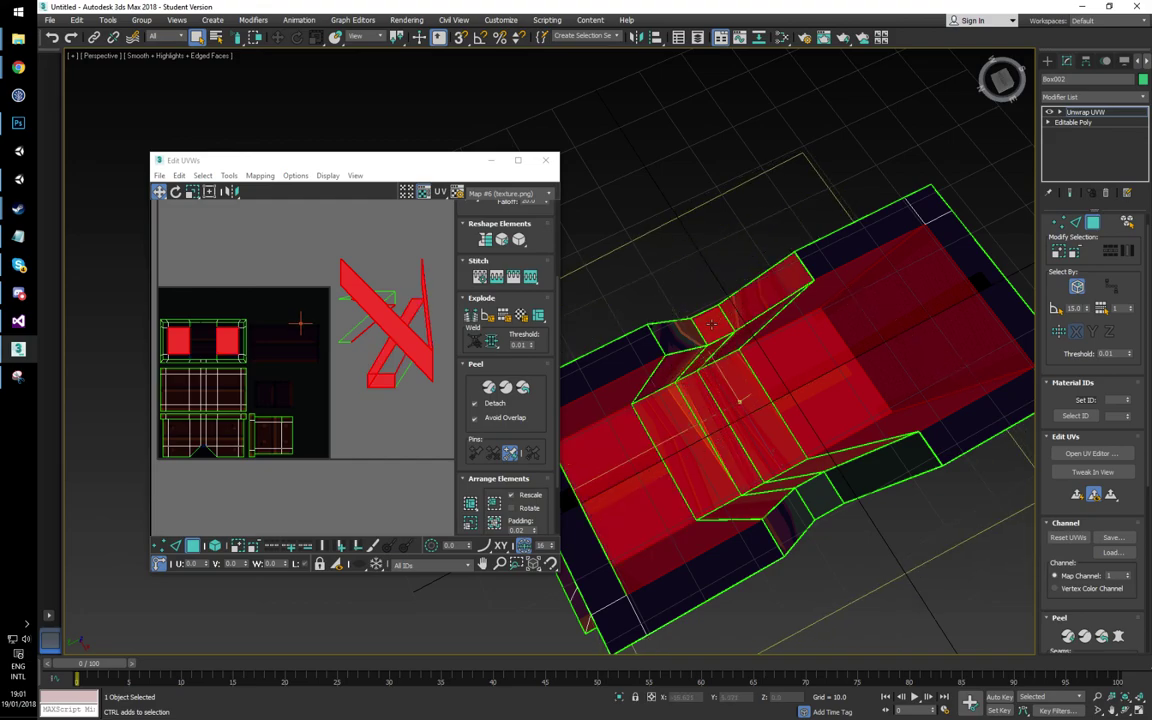
left_click(855, 484, "ctrl")
middle_click_drag(788, 411, 768, 435)
middle_click_drag(768, 435, 640, 530, "alt")
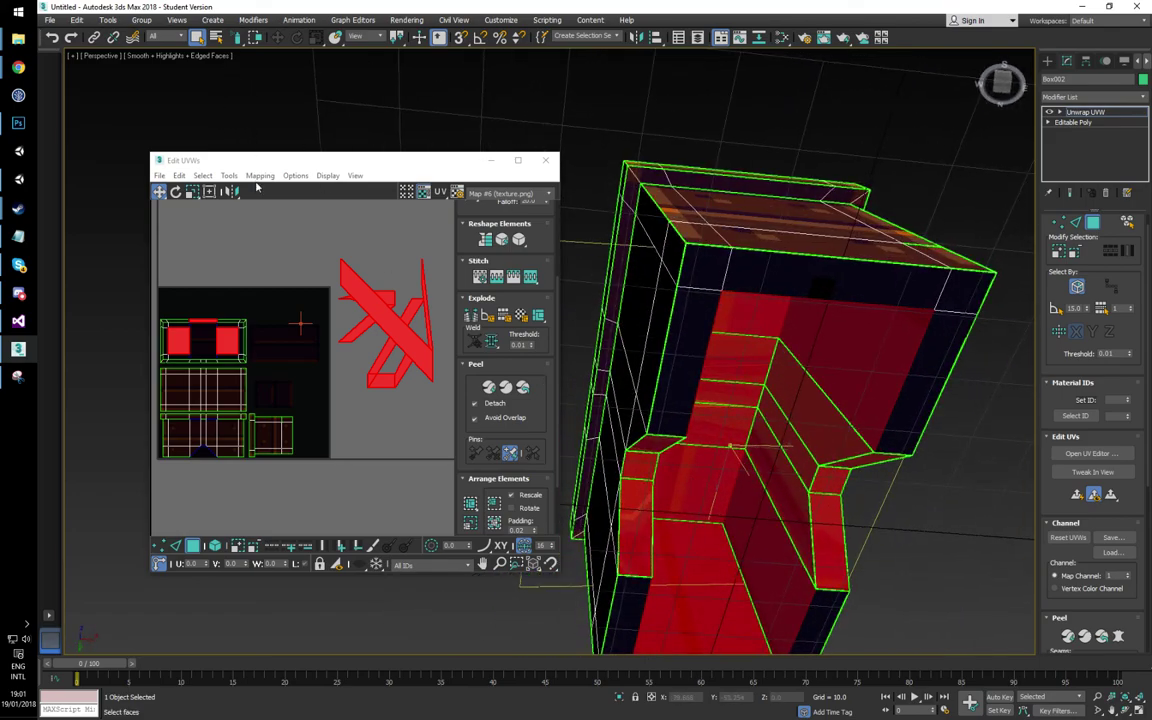
Step: Break the UVs of the selected hollow and passage faces away from their clusters
left_click(229, 176)
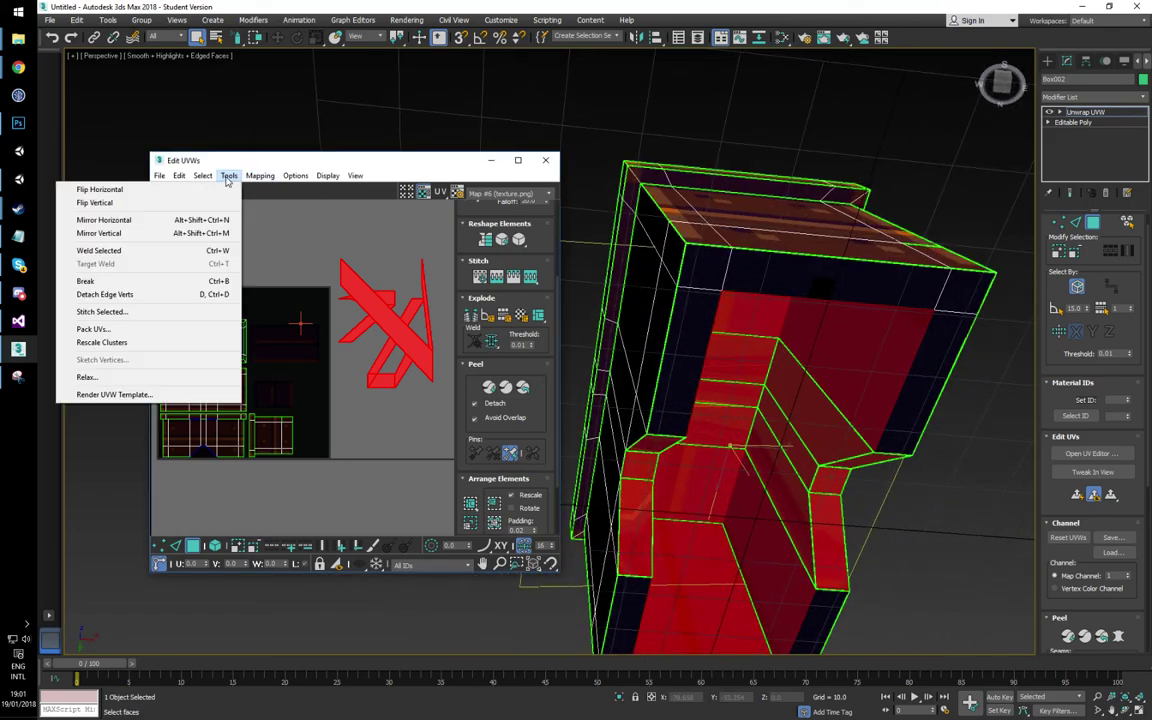
left_click(309, 196)
left_click(176, 547)
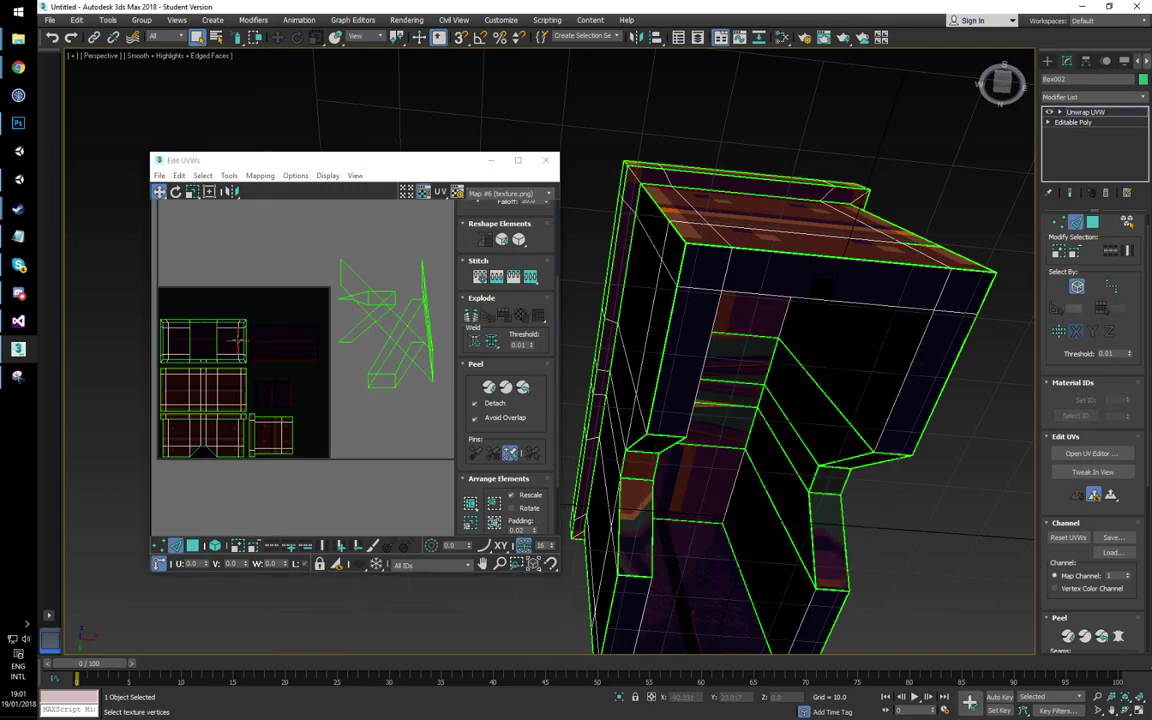
middle_click_drag(633, 526, 600, 446)
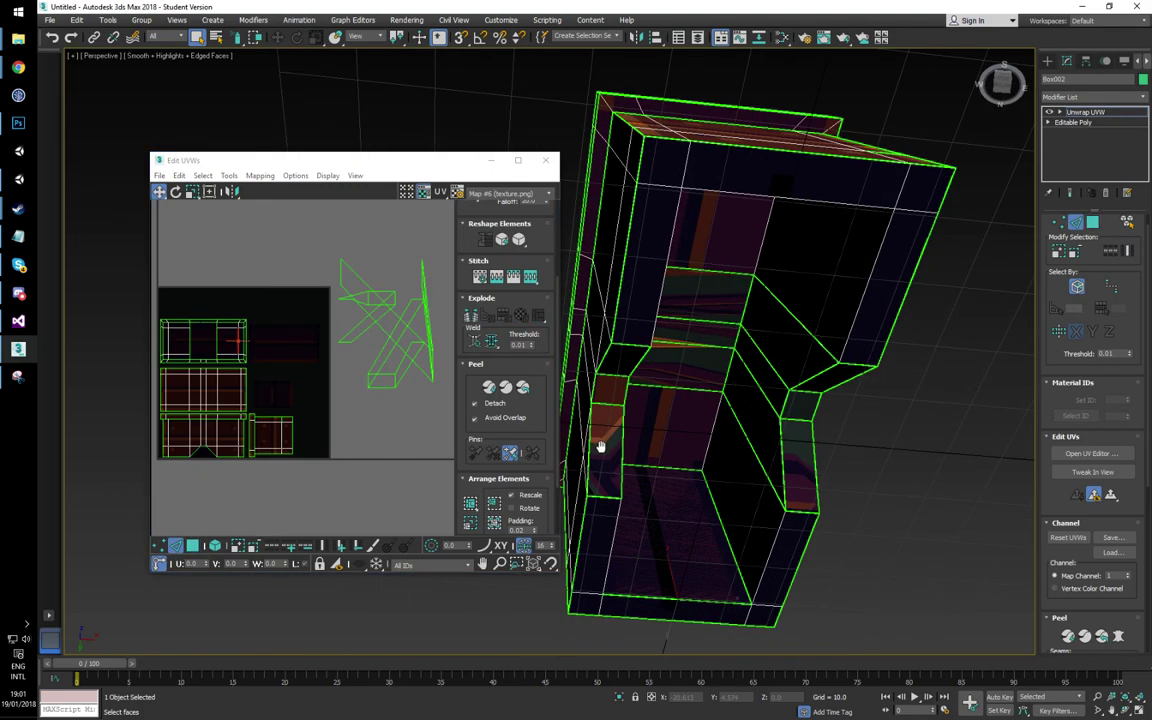
left_click(193, 545)
right_click(237, 345)
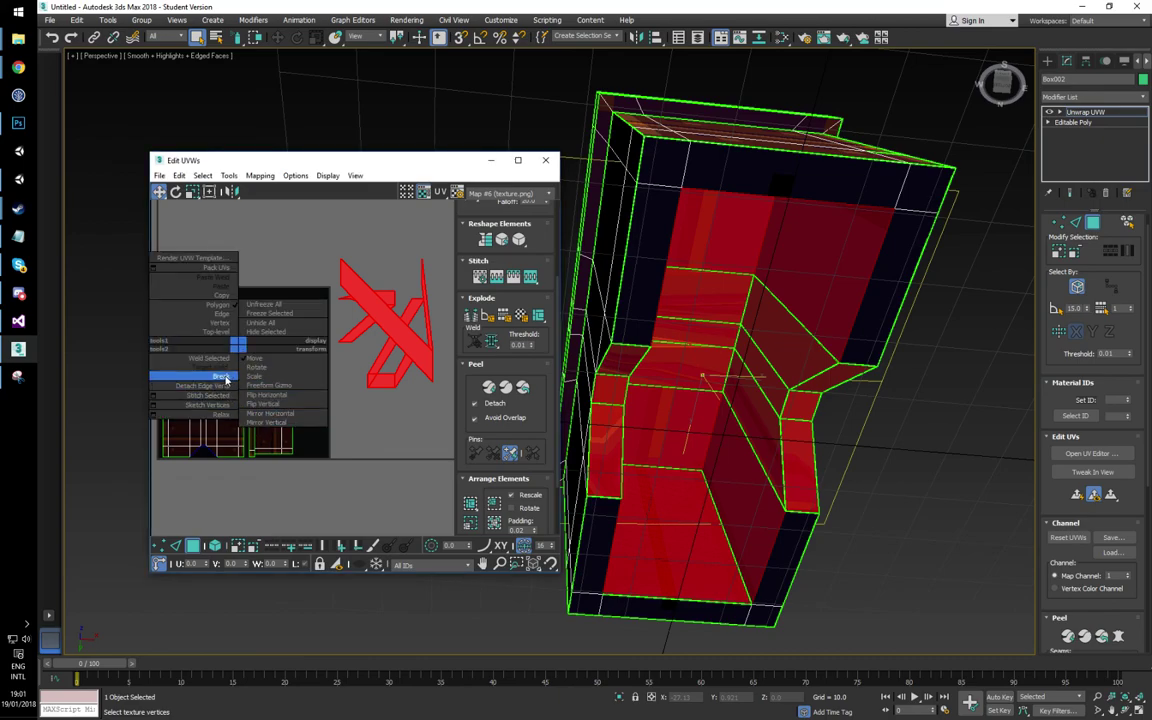
left_click(226, 378)
Step: Apply Flatten Mapping to the selected faces with polygon angle threshold 45.0, spacing 0.001, Rotate Clusters and Fill Holes
left_click(228, 175)
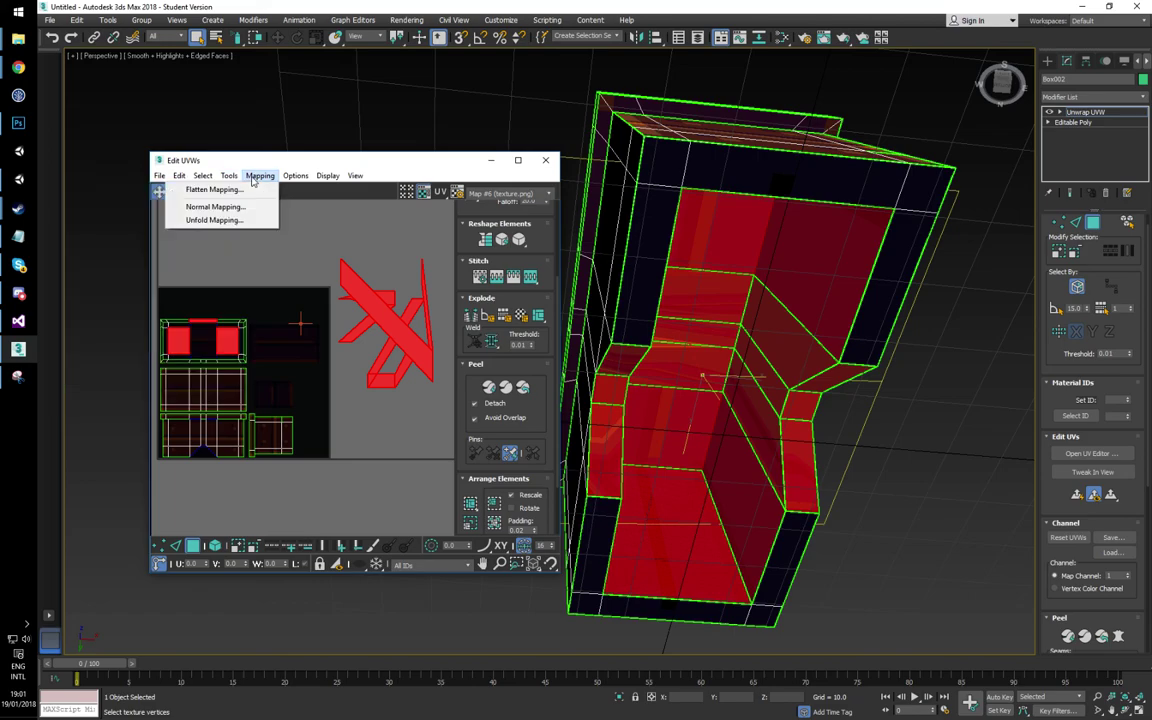
left_click(228, 193)
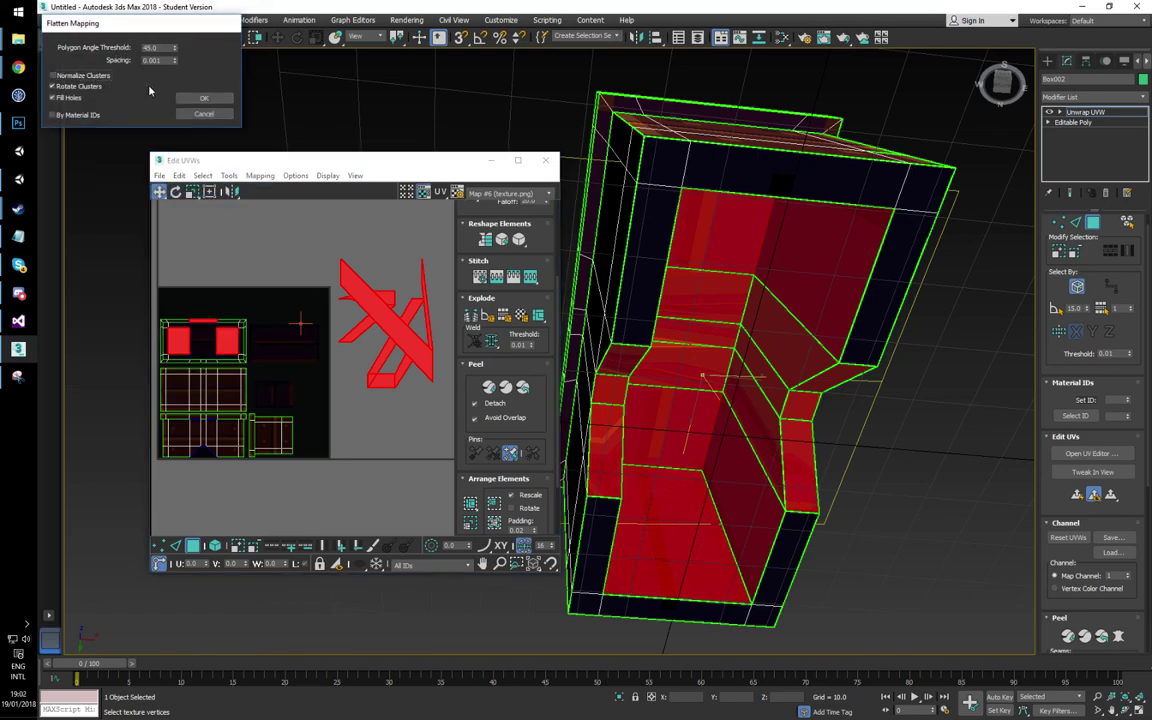
left_click(204, 98)
middle_click_drag(366, 337, 270, 388)
left_click_drag(258, 373, 270, 350)
scroll(315, 329, "down", 5)
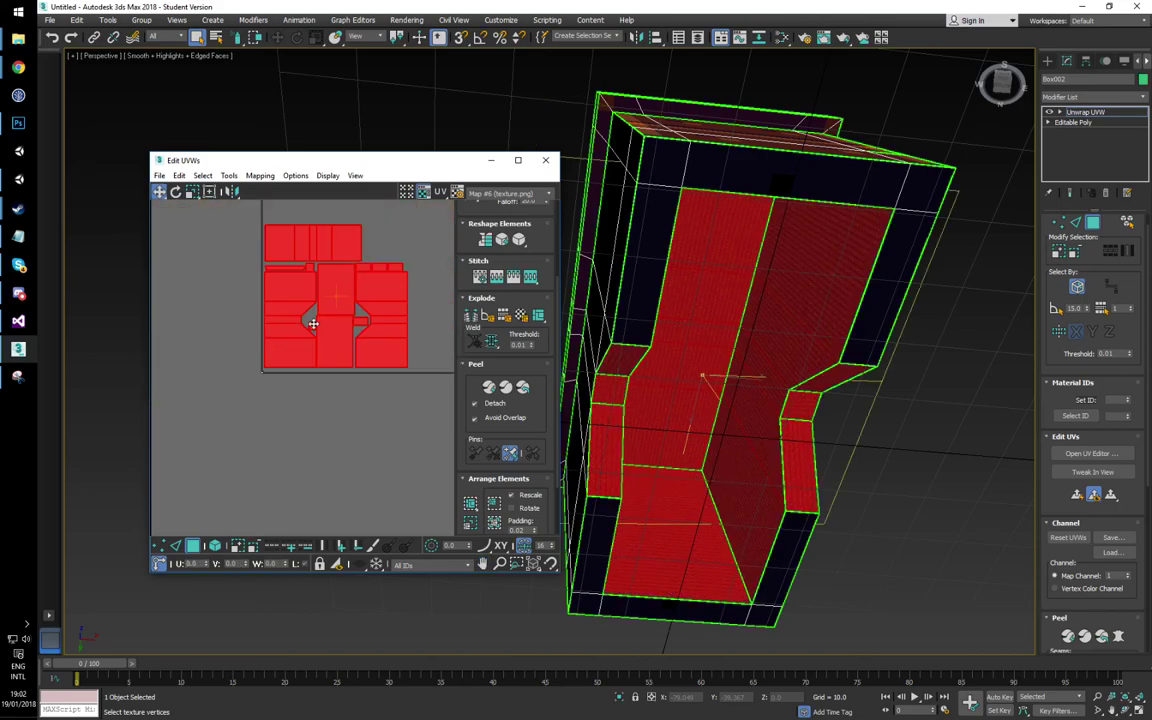
scroll(315, 320, "up", 2)
scroll(330, 370, "up", 2)
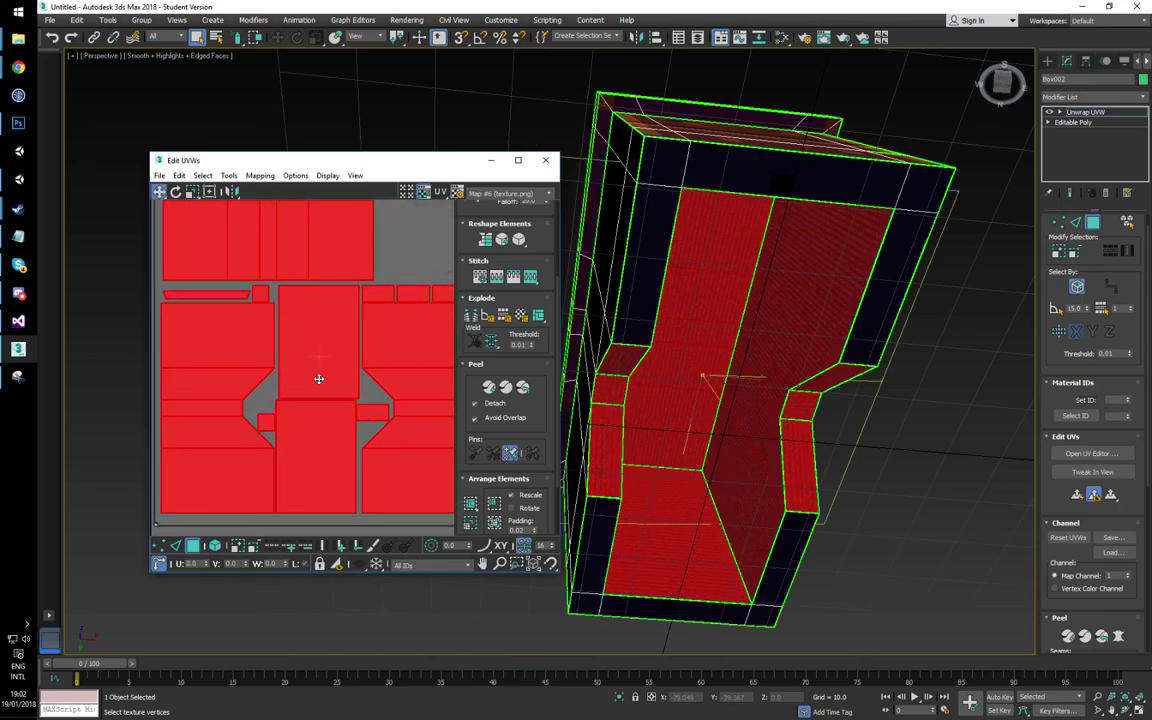
scroll(318, 379, "down", 1)
middle_click_drag(313, 377, 312, 357)
Step: Scale down the flattened UV clusters and move them outside the texture, near its lower-left corner
left_click(192, 193)
left_click_drag(306, 335, 352, 432)
left_click(176, 546)
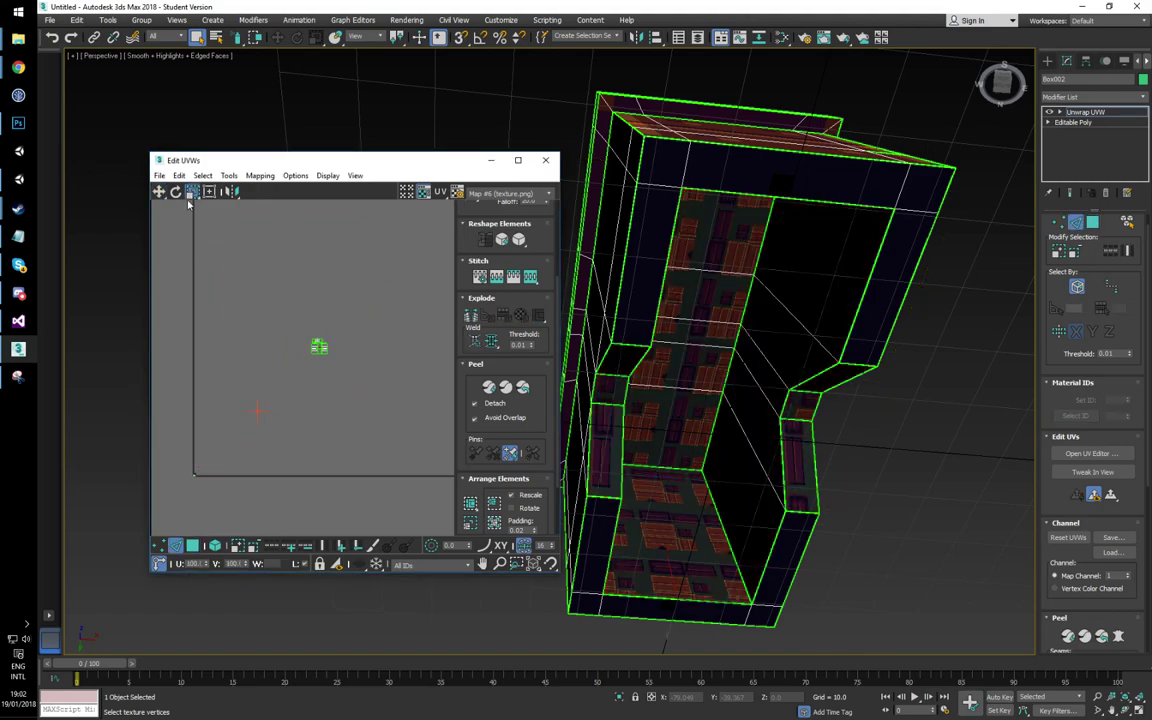
key("3")
left_click_drag(290, 385, 190, 479)
scroll(195, 480, "up", 6)
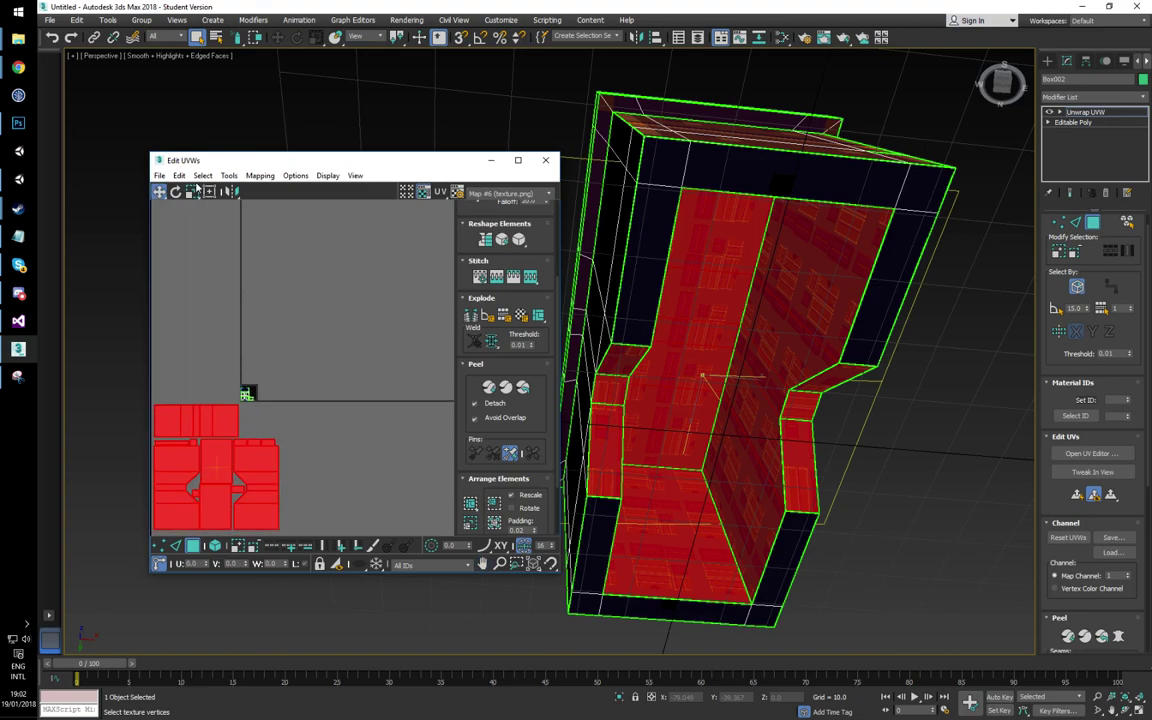
Step: Shrink the flattened UV clusters further toward the scale of the existing texture layout
scroll(216, 468, "down", 5)
left_click_drag(277, 568, 278, 584)
scroll(237, 468, "up", 3)
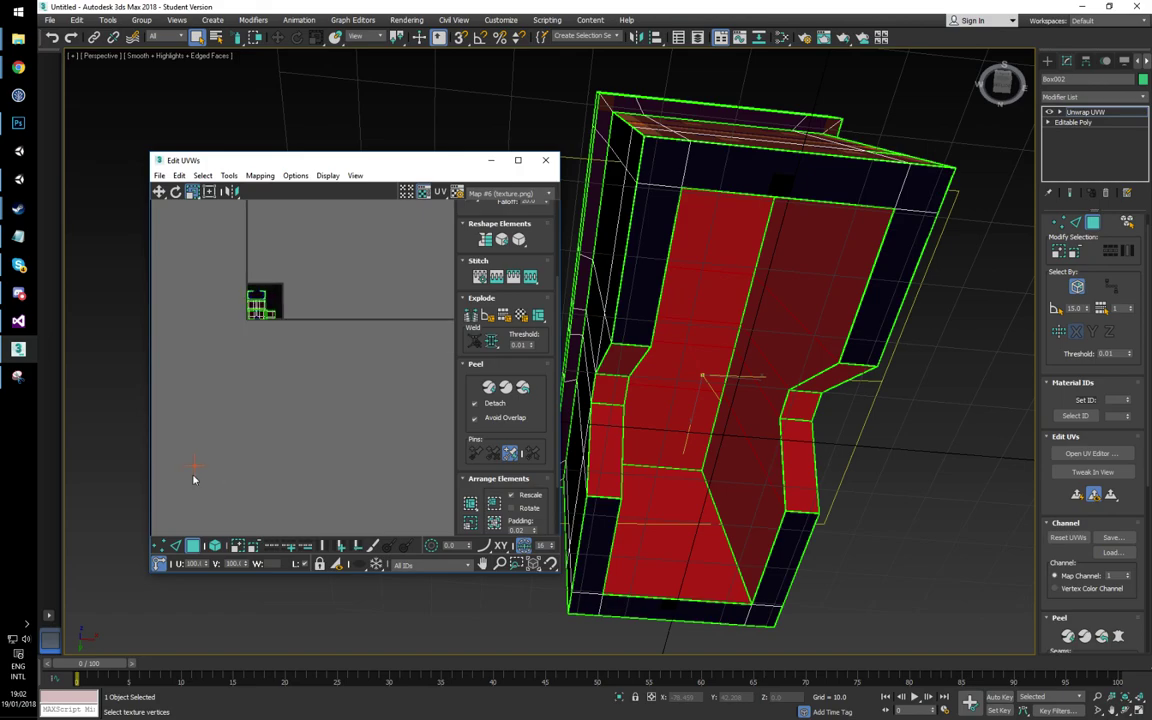
Step: Scale the flattened UV clusters down to the size of the texture layout and move them onto the texture's upper-right edge
left_click_drag(195, 469, 261, 434)
scroll(262, 451, "down", 5)
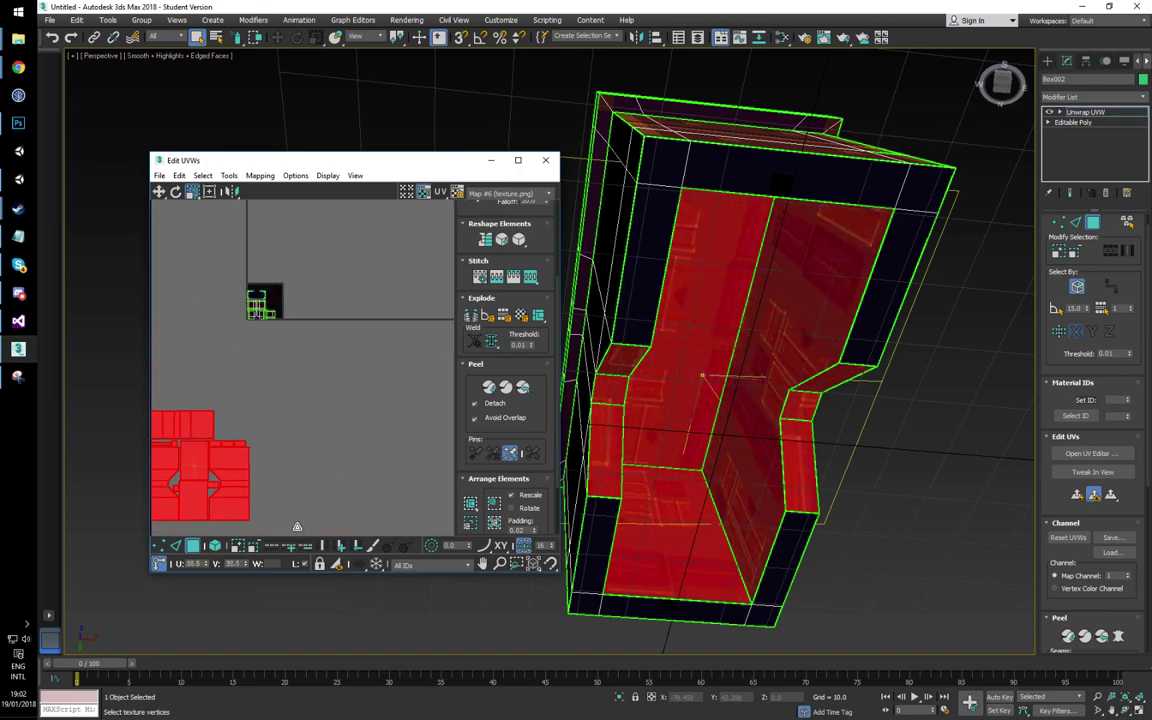
left_click(160, 193)
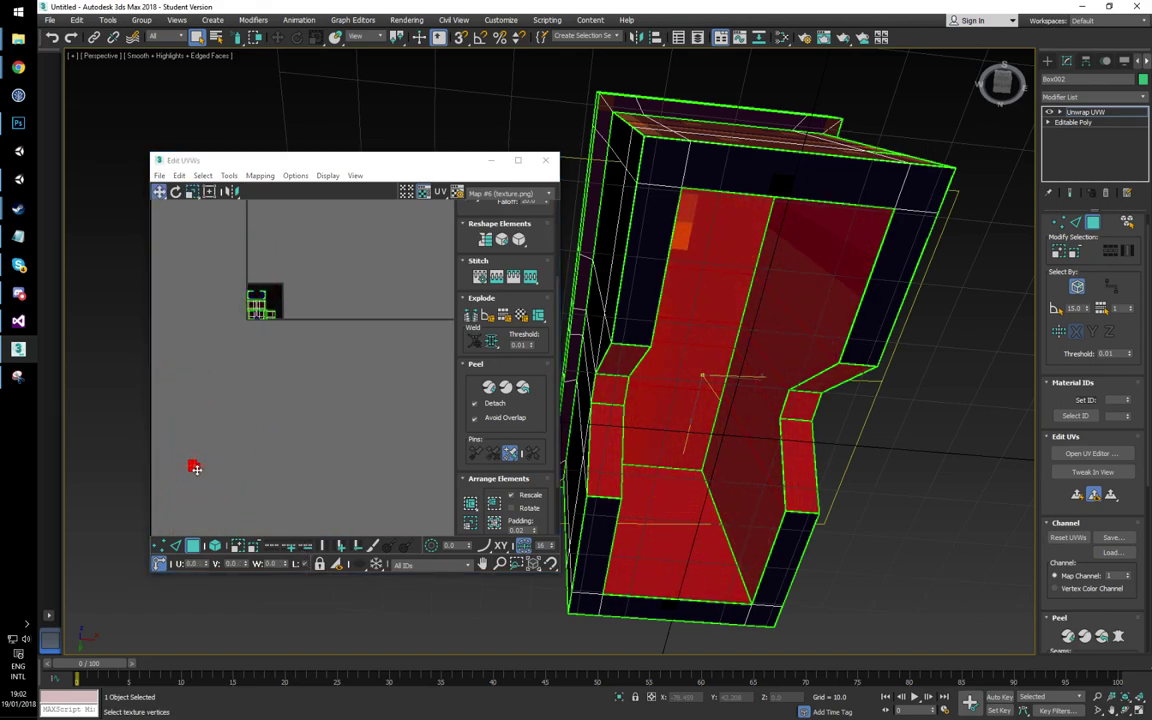
scroll(264, 290, "up", 5)
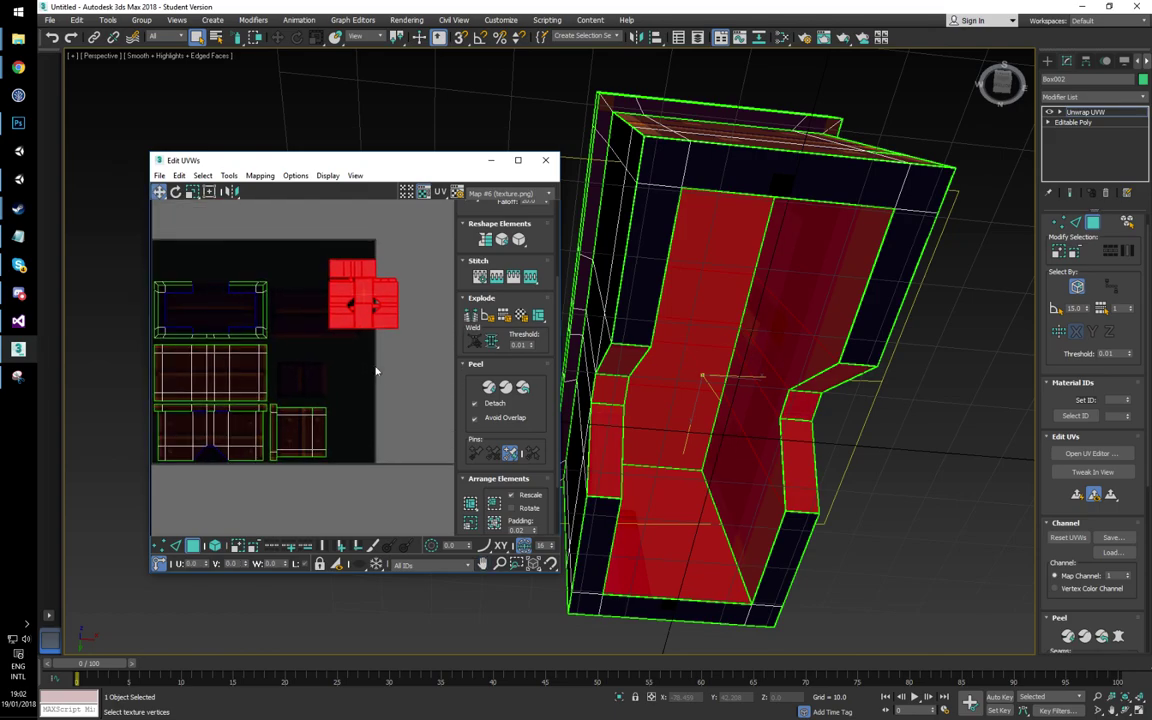
Step: Select individual faces in the flattened clusters to examine which parts of the table's hollow and passage they belong to
left_click(376, 371)
middle_click_drag(311, 320, 362, 352)
scroll(362, 353, "up", 3)
middle_click_drag(301, 327, 333, 343)
left_click(438, 363)
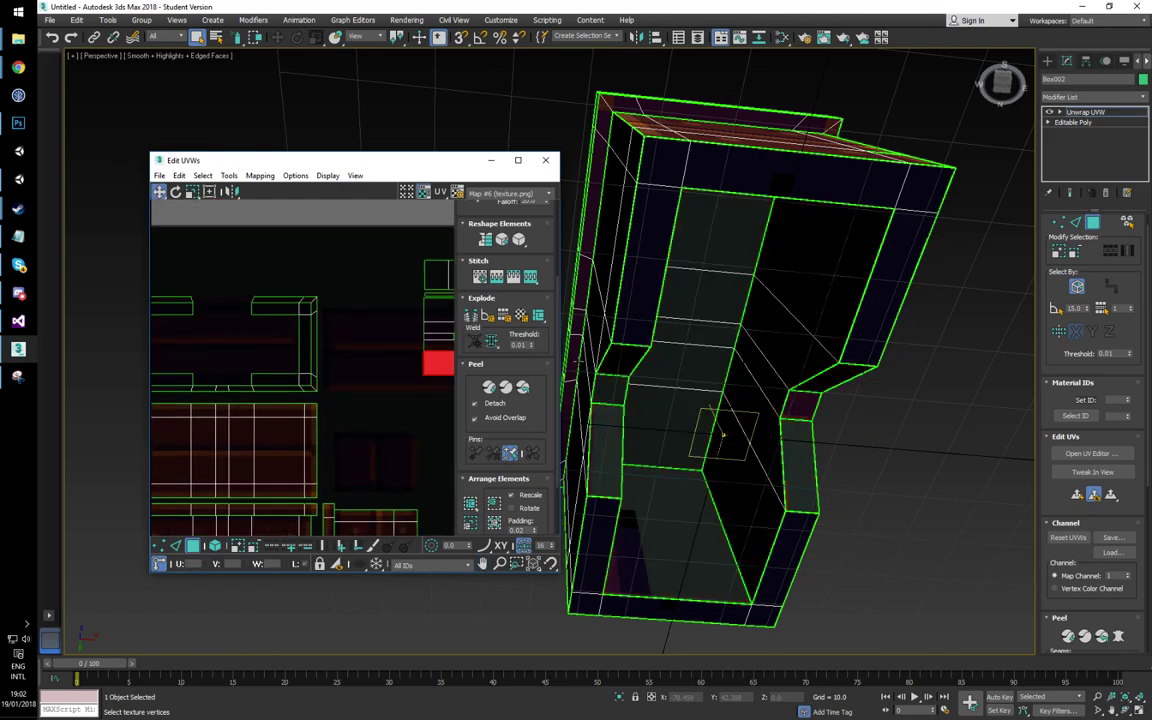
middle_click_drag(645, 375, 600, 372, "alt")
left_click(348, 362)
middle_click_drag(358, 359, 308, 377)
middle_click_drag(341, 316, 311, 319)
left_click(397, 287)
middle_click_drag(390, 285, 332, 287)
Step: Select all the flattened hollow and passage clusters and break their UVs
left_click_drag(304, 253, 455, 396)
right_click(393, 309)
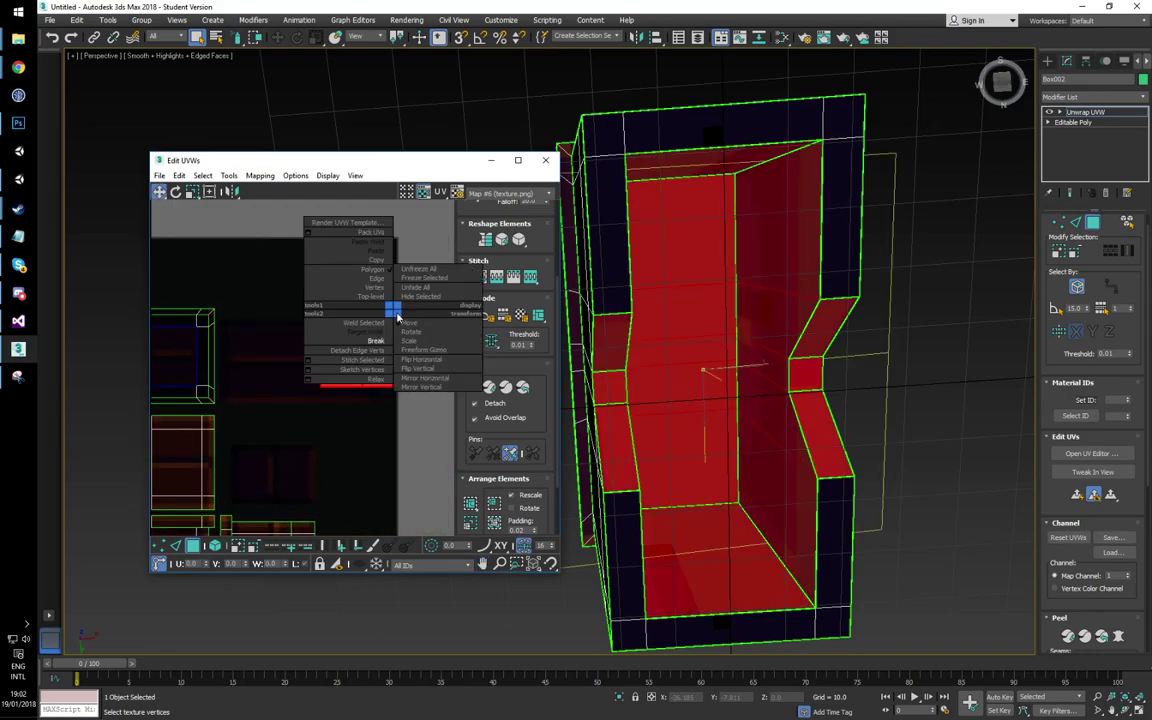
left_click(377, 343)
middle_click_drag(381, 445, 391, 445)
left_click(391, 443)
key("ctrl+z")
Step: Select the strip of the hollow's recessed base faces and move it out of the flattened clusters, toward the underside frame
left_click(320, 299)
left_click(378, 286)
left_click(358, 282)
left_click_drag(318, 257, 425, 307)
left_click_drag(380, 277, 273, 261)
middle_click_drag(370, 287, 338, 281)
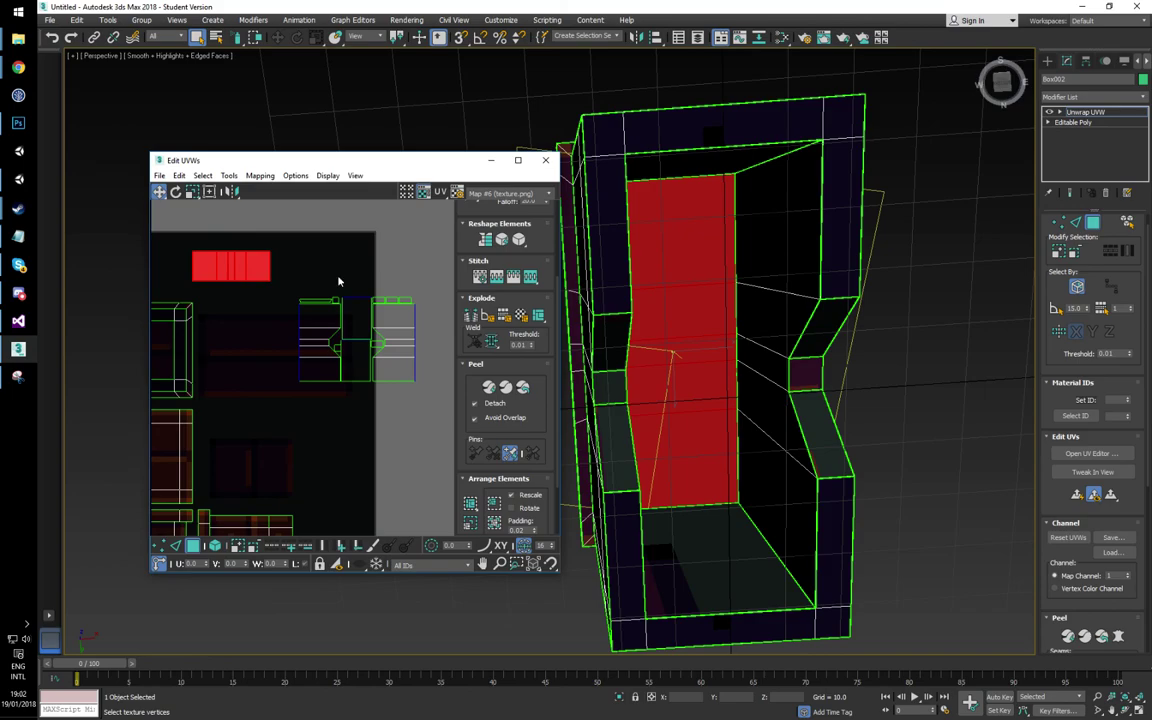
Step: Try to move the base strip into the underside frame and scale it up to fill the frame's opening
scroll(316, 312, "down", 2)
middle_click_drag(337, 347, 458, 349)
left_click_drag(384, 285, 282, 342)
scroll(286, 338, "up", 3)
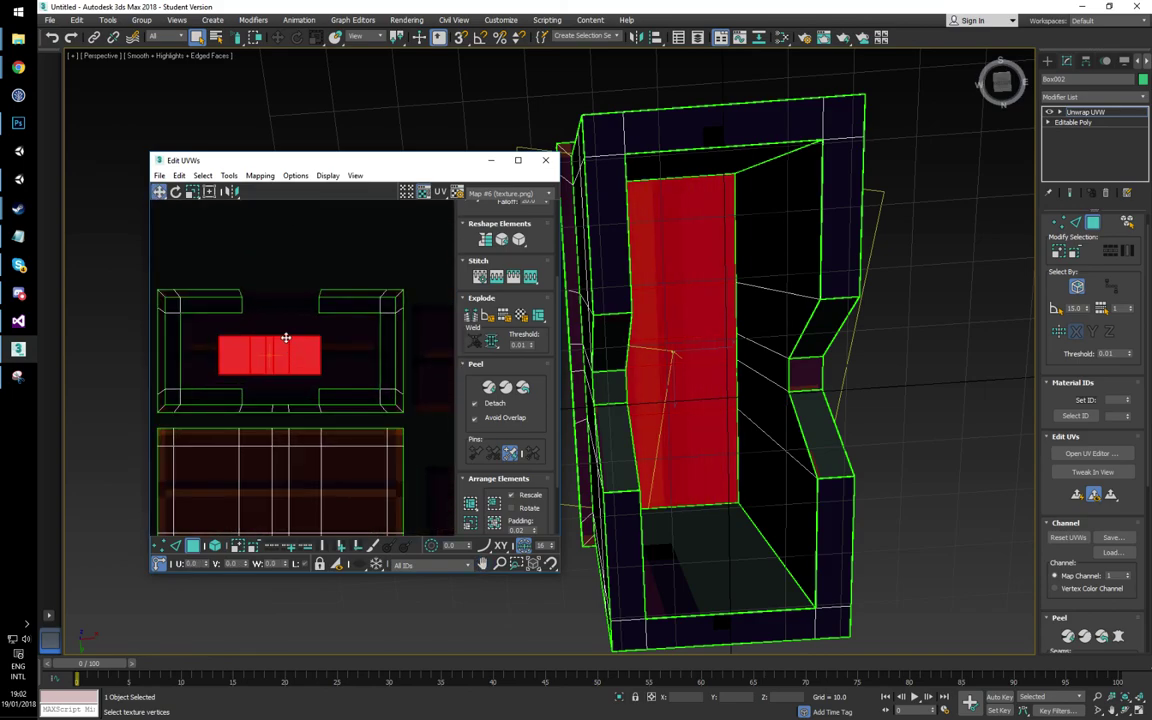
left_click(190, 192)
mouse_move(301, 347)
left_mouse_down()
mouse_move(309, 324)
mouse_move(308, 354)
left_mouse_up()
left_click(159, 191)
scroll(308, 345, "up", 3)
scroll(272, 277, "down", 2)
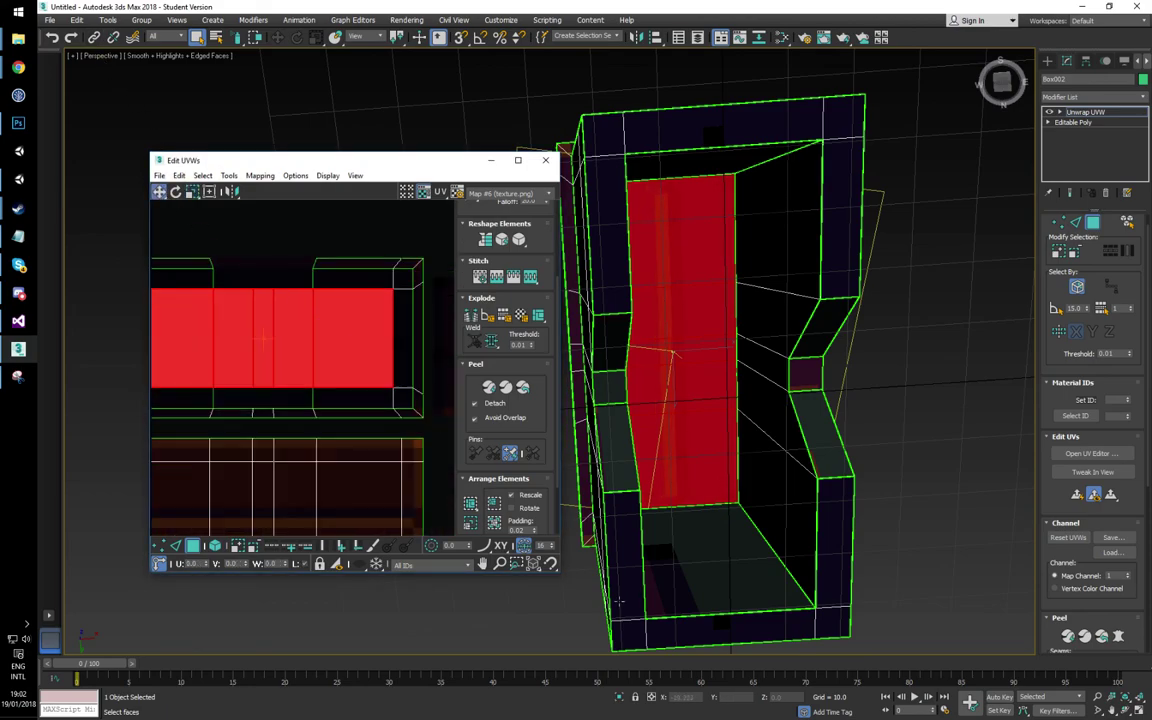
Step: Turn on snapping and try to align the scaled base strip with the frame's inner corners
left_click(551, 566)
middle_click_drag(222, 315, 260, 327)
key("1")
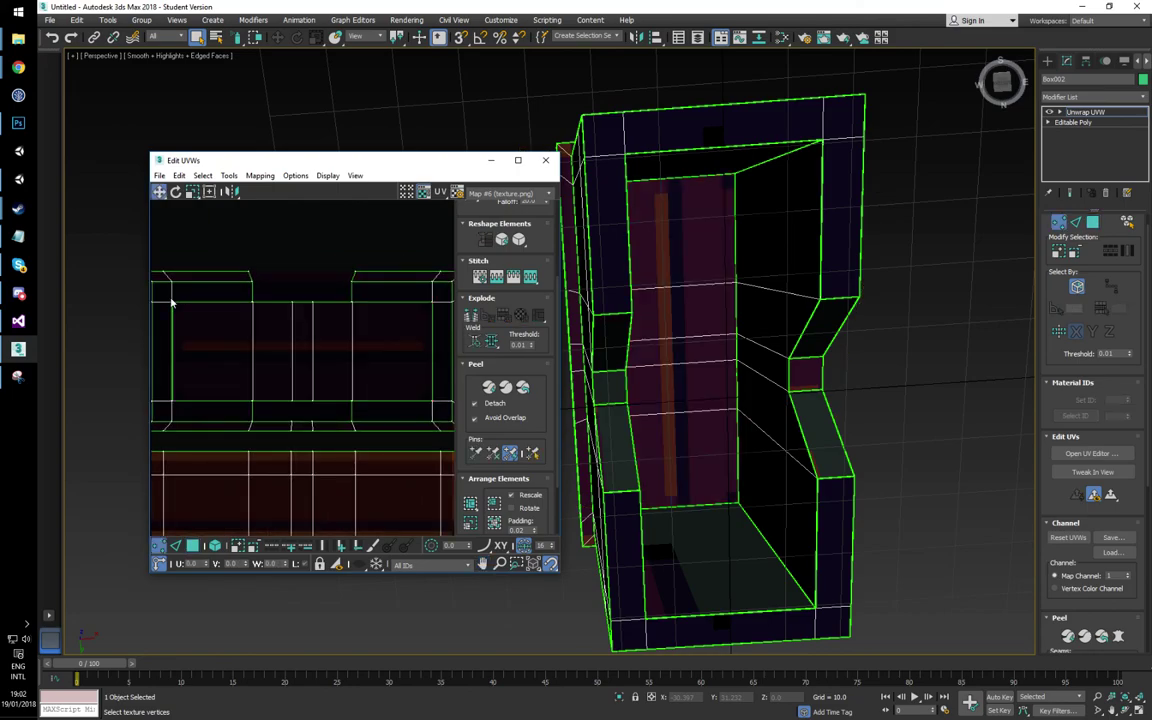
key("3")
left_click_drag(260, 340, 261, 342)
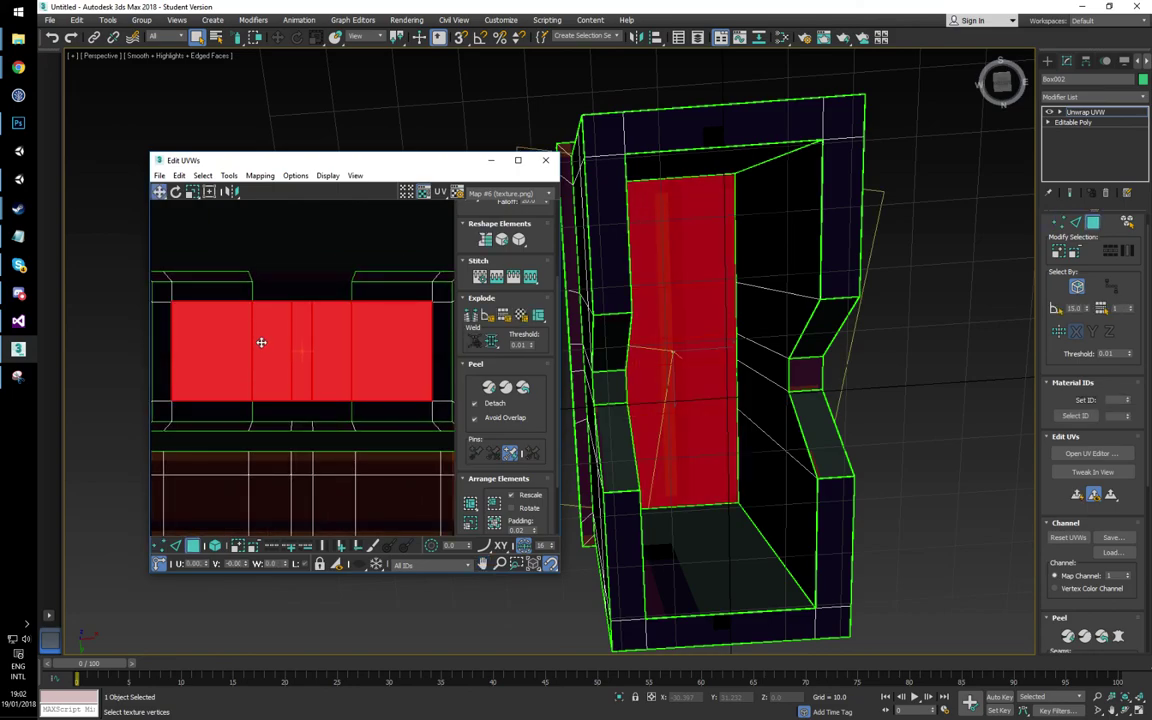
Step: Undo the base strip's scaling and its moves into the underside frame
middle_click_drag(369, 358, 314, 364)
scroll(314, 363, "down", 3)
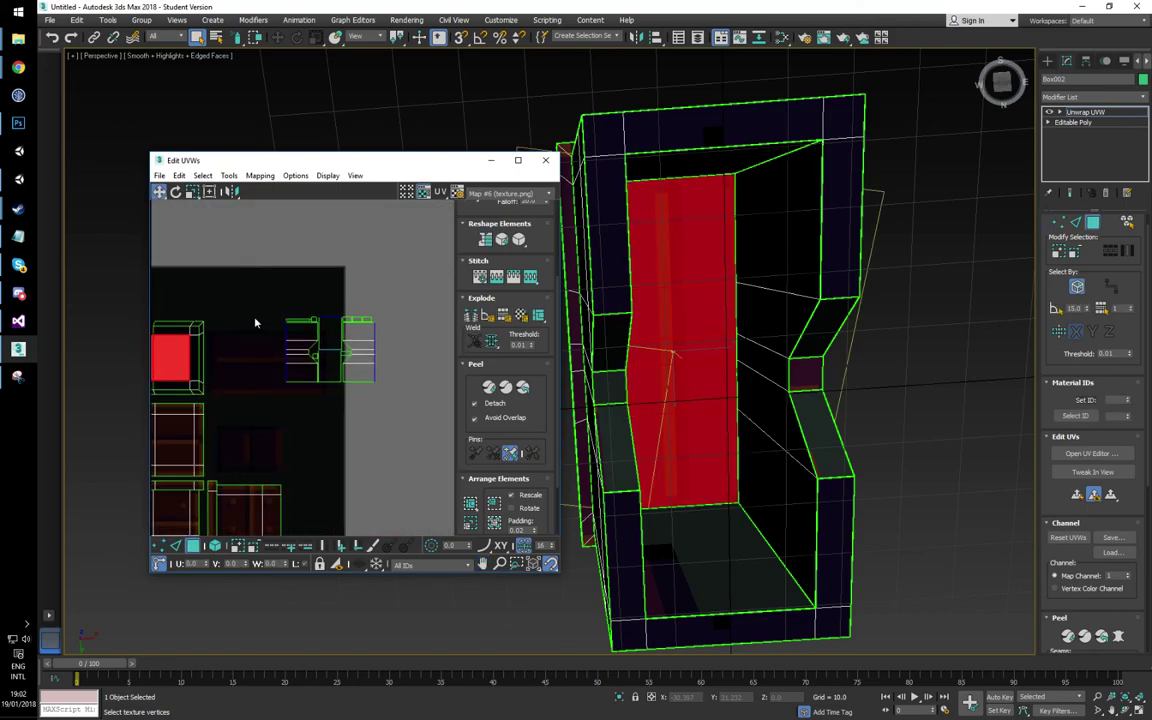
middle_click_drag(255, 322, 298, 335)
key("ctrl+z")
key("ctrl+z")
key("ctrl+z")
key("ctrl+z")
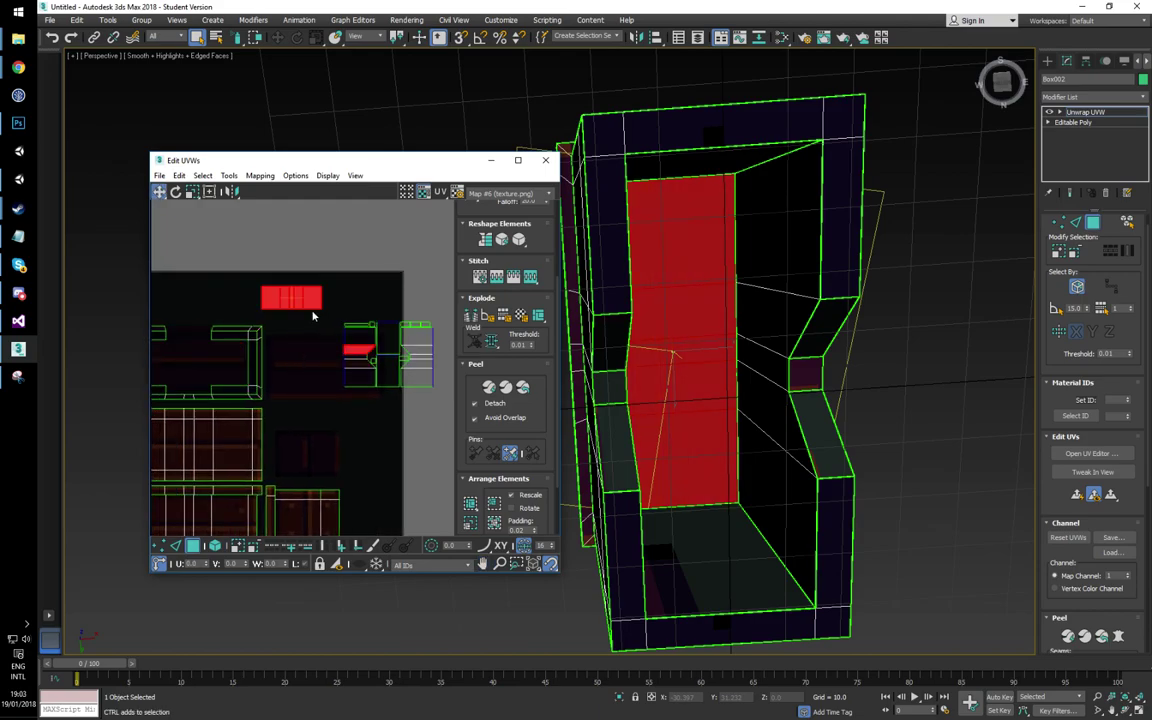
Step: Select the base strip together with all the other flattened clusters and move them until the strip lies inside the underside frame
left_click_drag(337, 314, 452, 405)
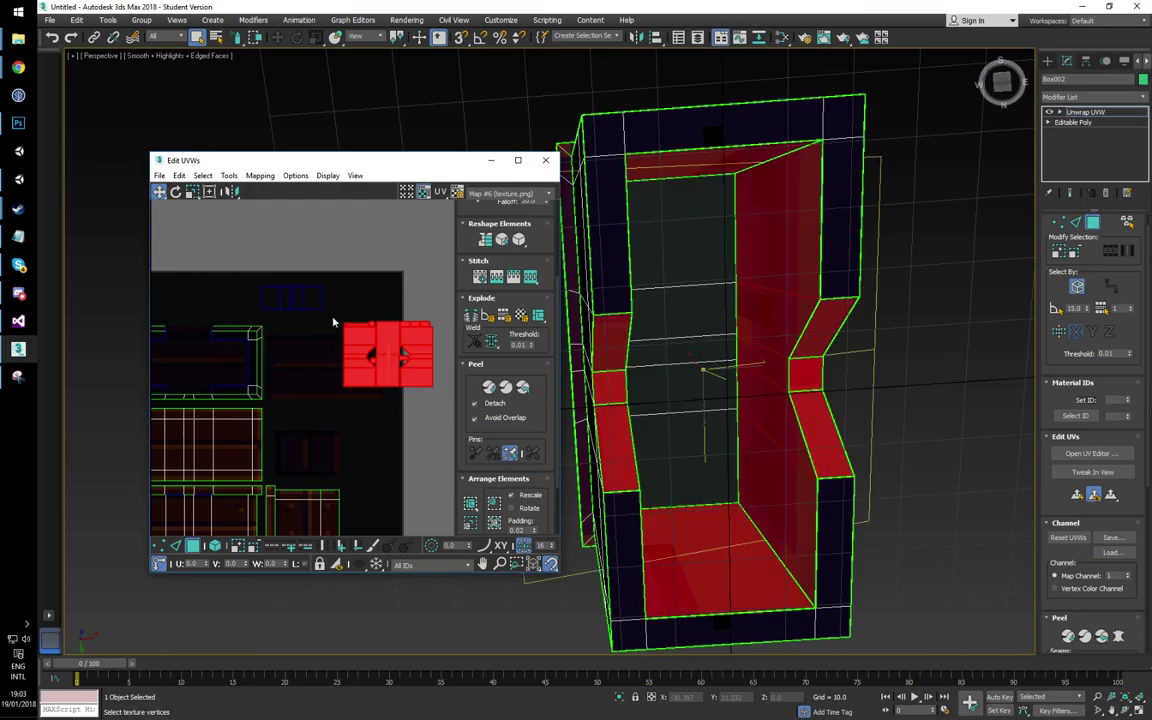
left_click_drag(252, 278, 338, 320)
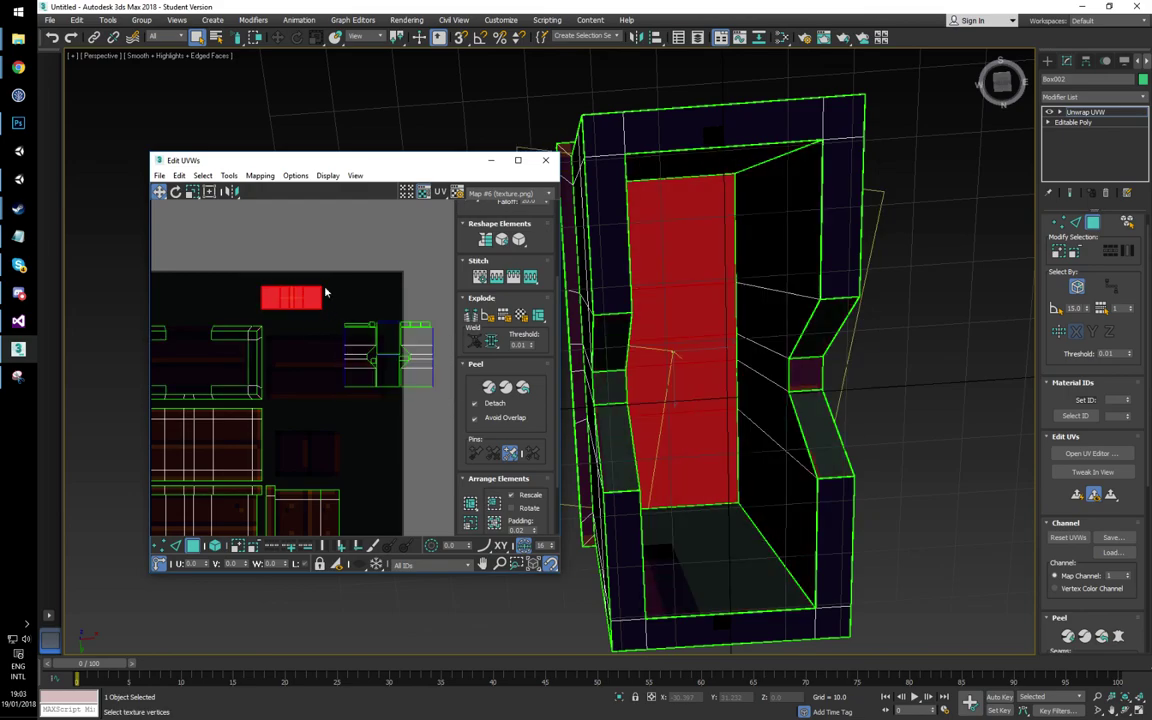
left_click(254, 272)
left_click(318, 289)
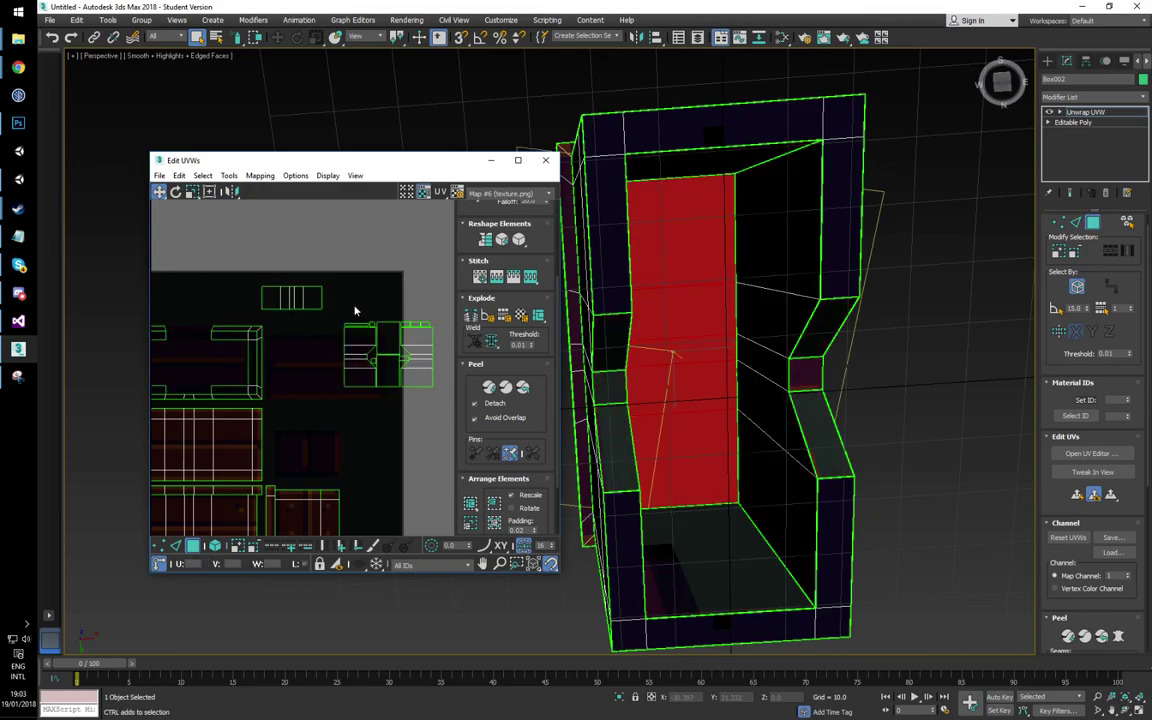
left_click(392, 358, "ctrl")
left_click_drag(306, 303, 204, 367)
middle_click_drag(229, 363, 264, 358)
Step: Scale all the selected clusters up together and align the base strip with the inner edges of the underside frame
left_click(186, 194)
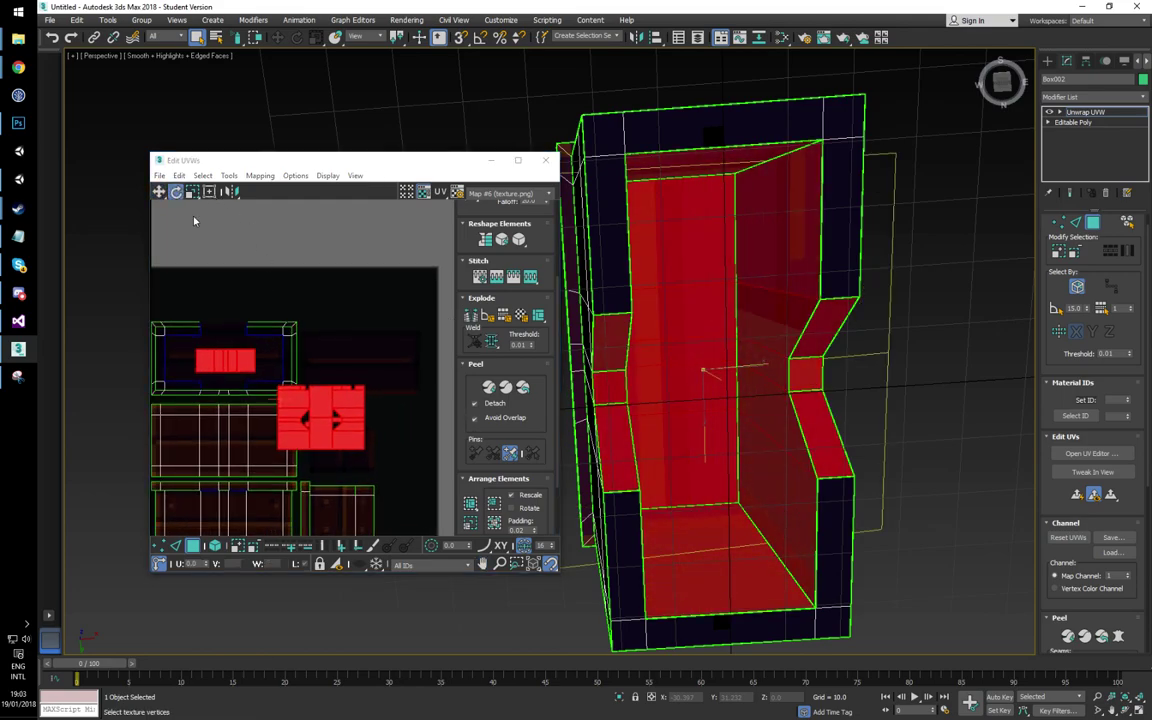
middle_click_drag(188, 259, 242, 252)
left_click(193, 194)
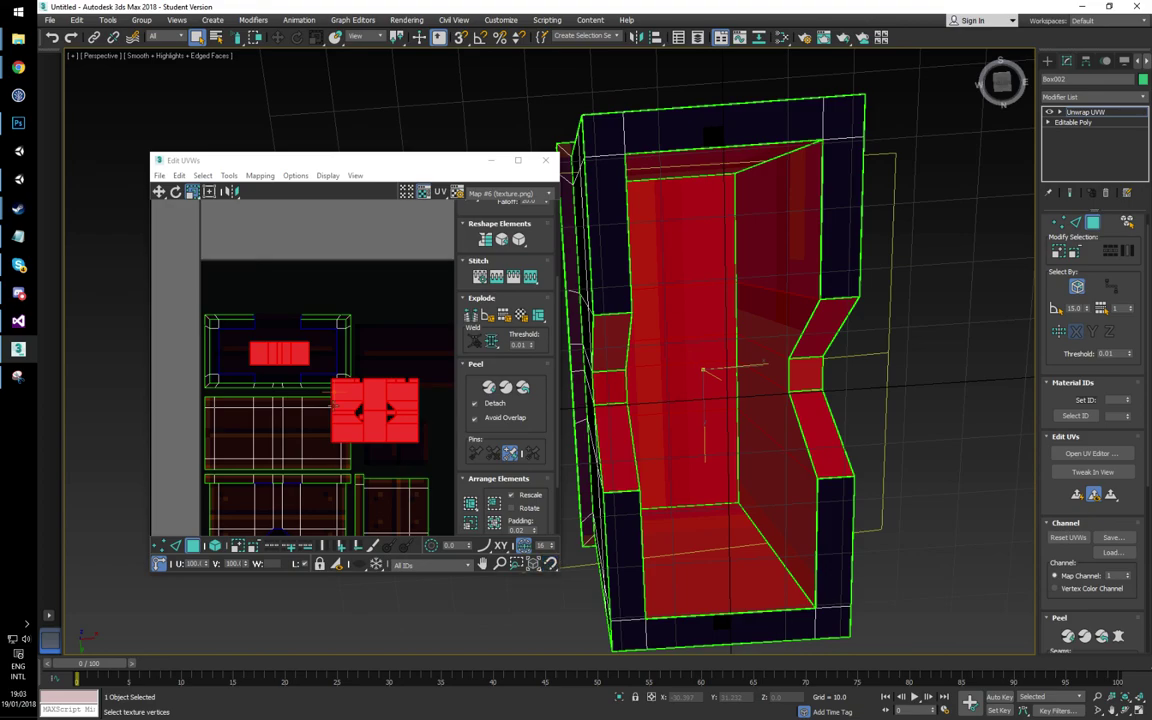
scroll(296, 345, "up", 5)
left_click_drag(295, 322, 297, 366)
left_click(159, 192)
left_click(160, 192)
left_click(192, 191)
left_click(160, 192)
left_click(549, 564)
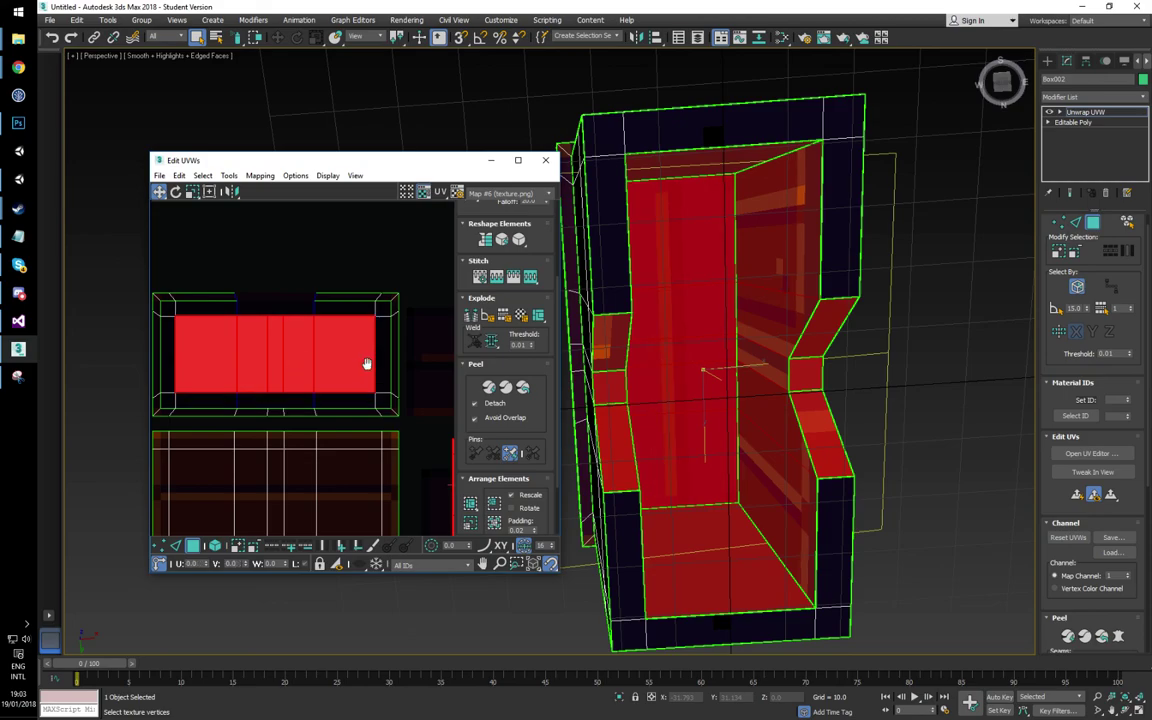
Step: Move the remaining hollow and passage clusters up off the texture, above its upper-right corner
scroll(371, 365, "down", 3)
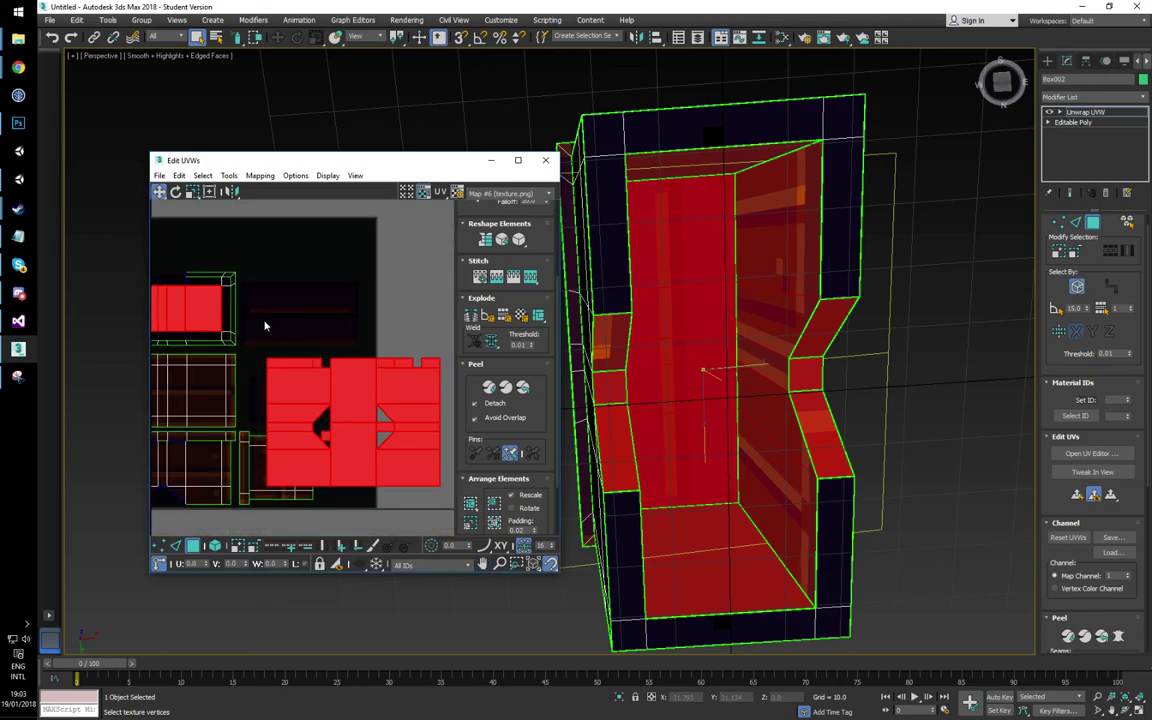
scroll(347, 327, "up", 3)
left_click(357, 400)
left_click_drag(357, 400, 377, 231)
middle_click_drag(355, 303, 277, 366)
left_click_drag(306, 334, 307, 301)
Step: Rotate the UV face of one hollow end wall sideways and place it over the small dark plank patch
left_click(348, 376)
left_click(373, 299)
left_click(372, 298)
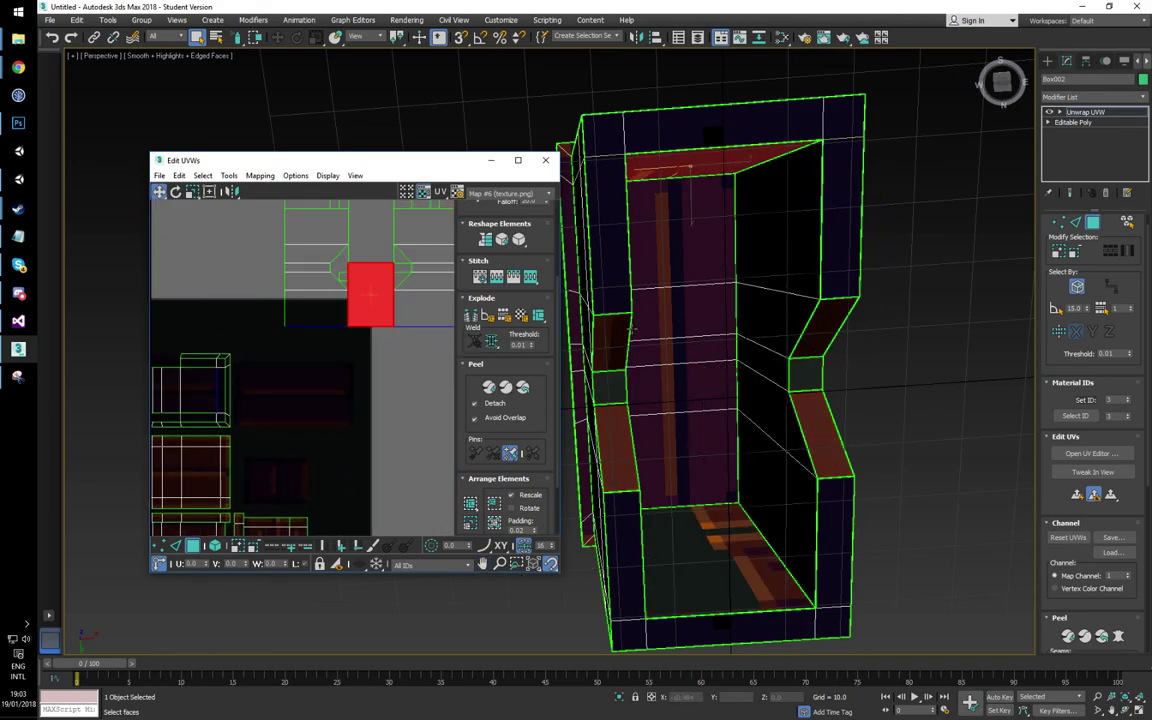
left_click_drag(370, 298, 303, 406)
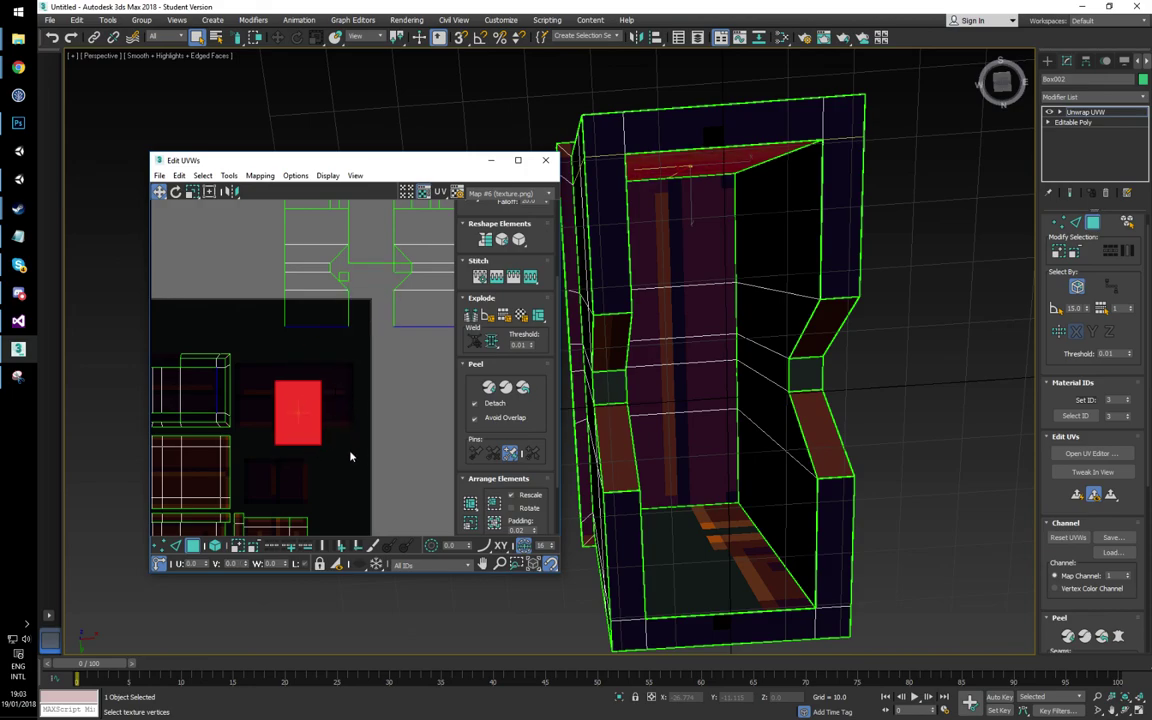
middle_click_drag(352, 455, 382, 413)
scroll(513, 263, "up", 4)
left_click_drag(338, 388, 311, 450)
Step: Place the UV face of the opposite hollow end wall over the same small dark plank patch
middle_click_drag(679, 368, 752, 296, "alt")
left_click(721, 352)
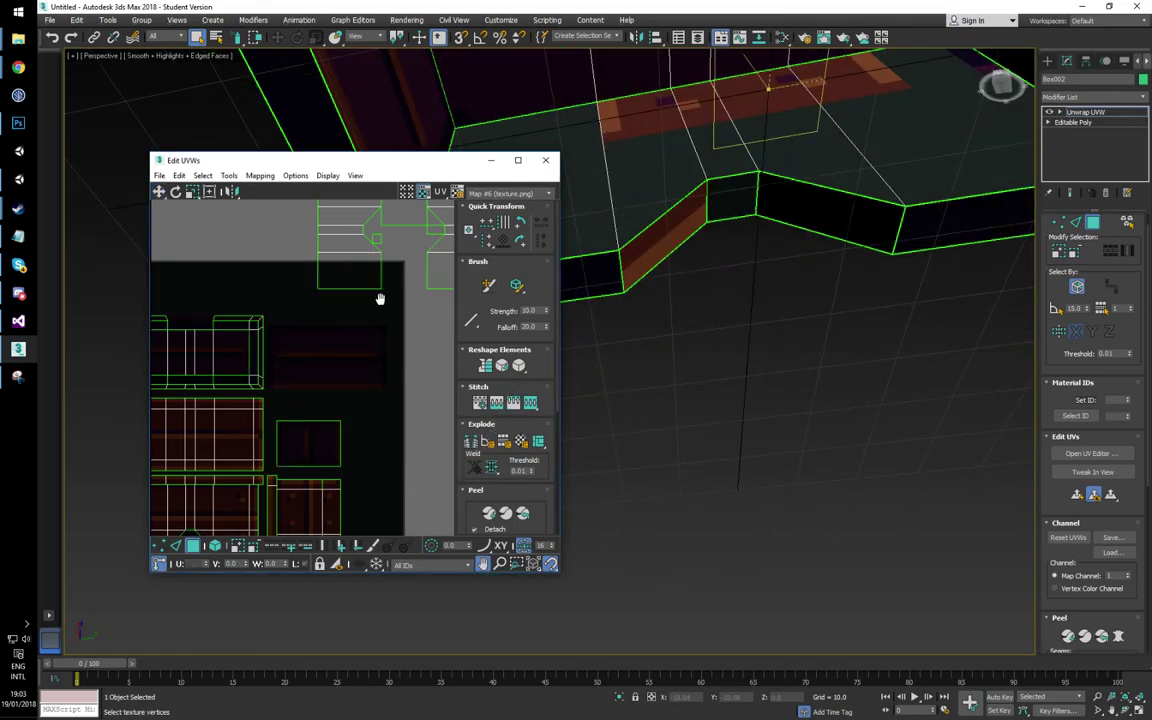
middle_click_drag(381, 296, 349, 356)
left_click(371, 272)
left_click_drag(371, 271, 275, 500)
Step: Select faces inside the hollow to examine which UV clusters belong to its side walls
middle_click_drag(660, 330, 677, 301, "alt")
left_click(677, 301)
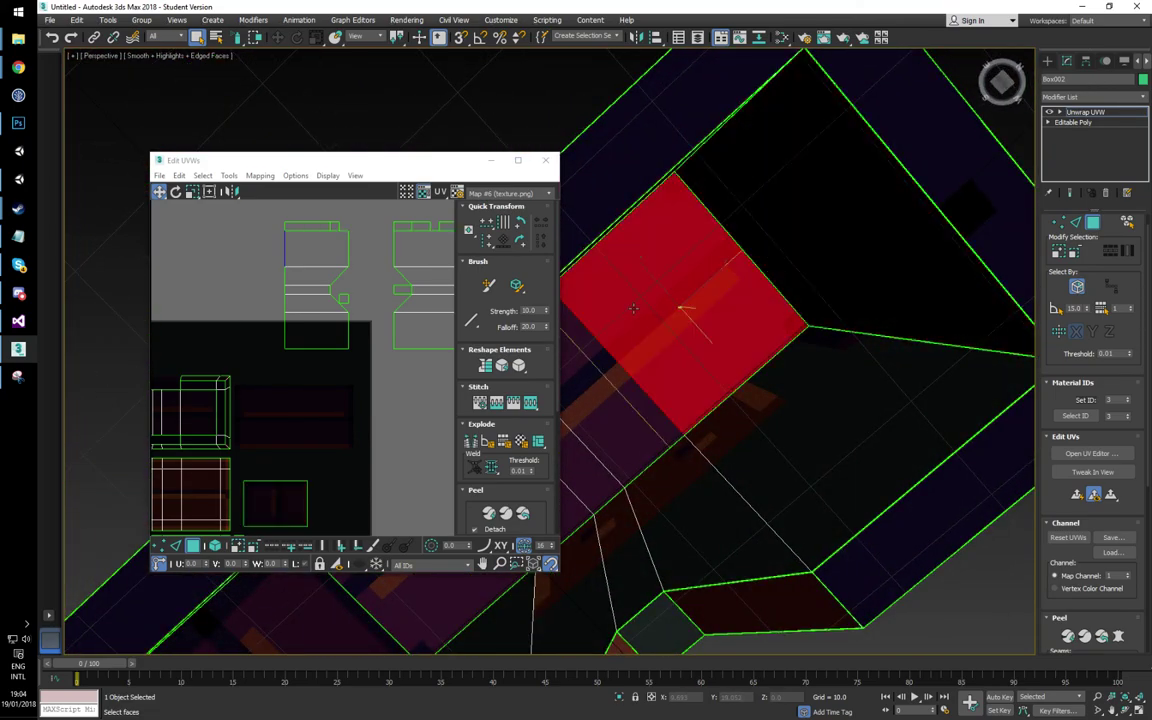
middle_click_drag(336, 311, 295, 324)
scroll(297, 326, "down", 4)
middle_click_drag(288, 388, 339, 380)
scroll(325, 350, "up", 1)
scroll(351, 310, "up", 2)
left_click(779, 455)
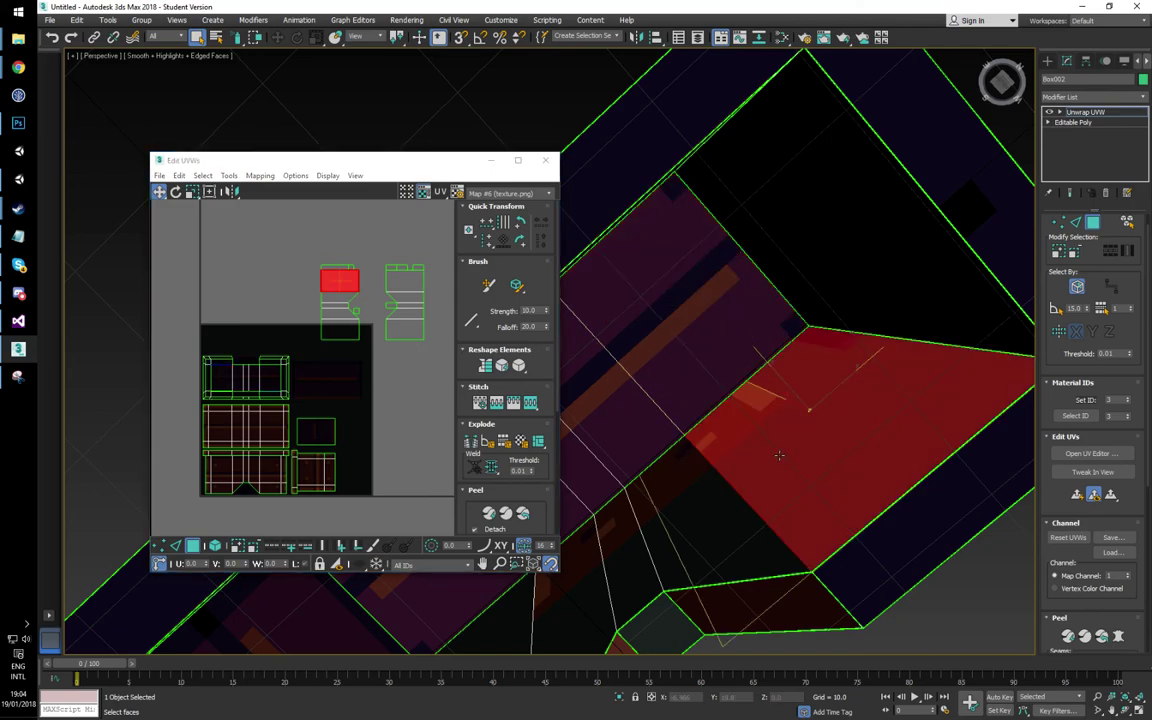
middle_click_drag(624, 458, 678, 433)
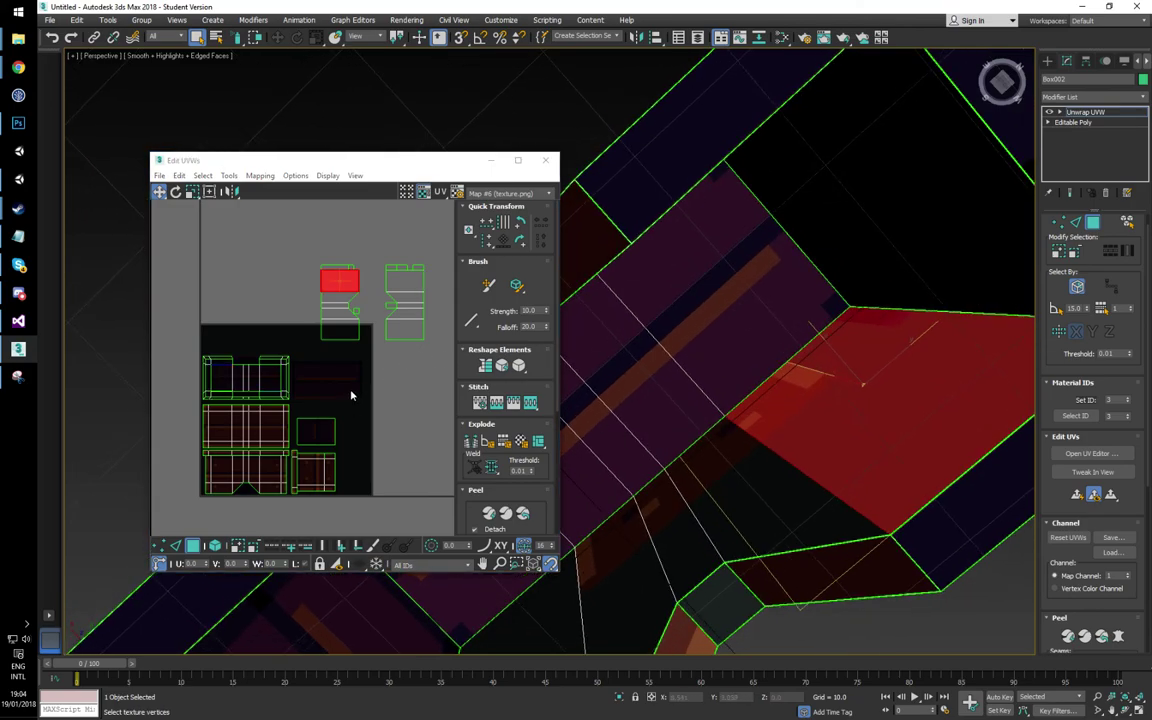
scroll(351, 397, "up", 1)
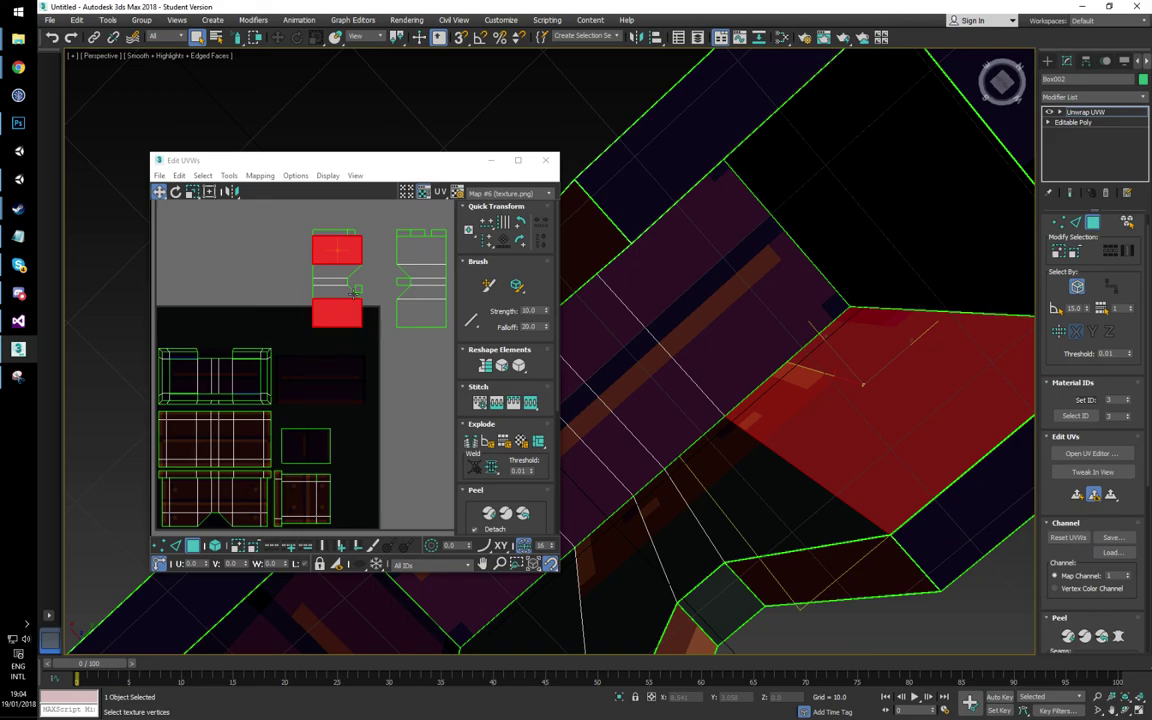
Step: Rotate the first side-wall cluster in 90-degree steps until its notch faces down and place it on the dark patch beside the frame
double_click(337, 250)
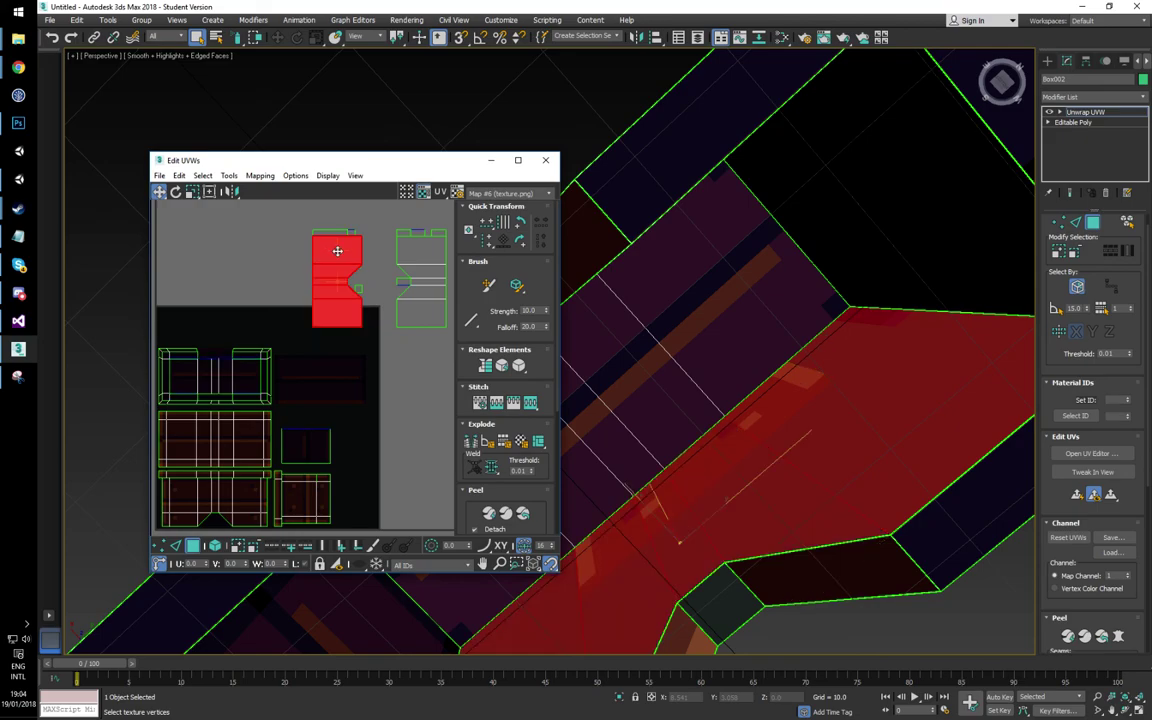
left_click(520, 225)
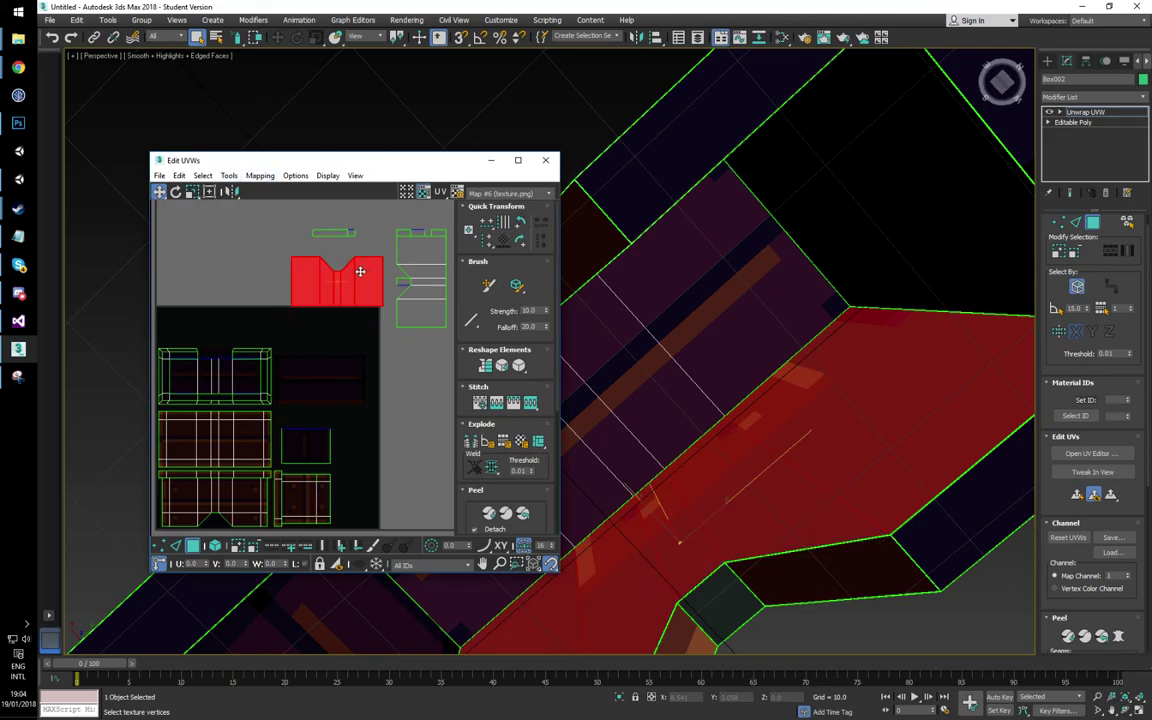
left_click(519, 226)
left_click(519, 226)
left_click_drag(369, 271, 352, 370)
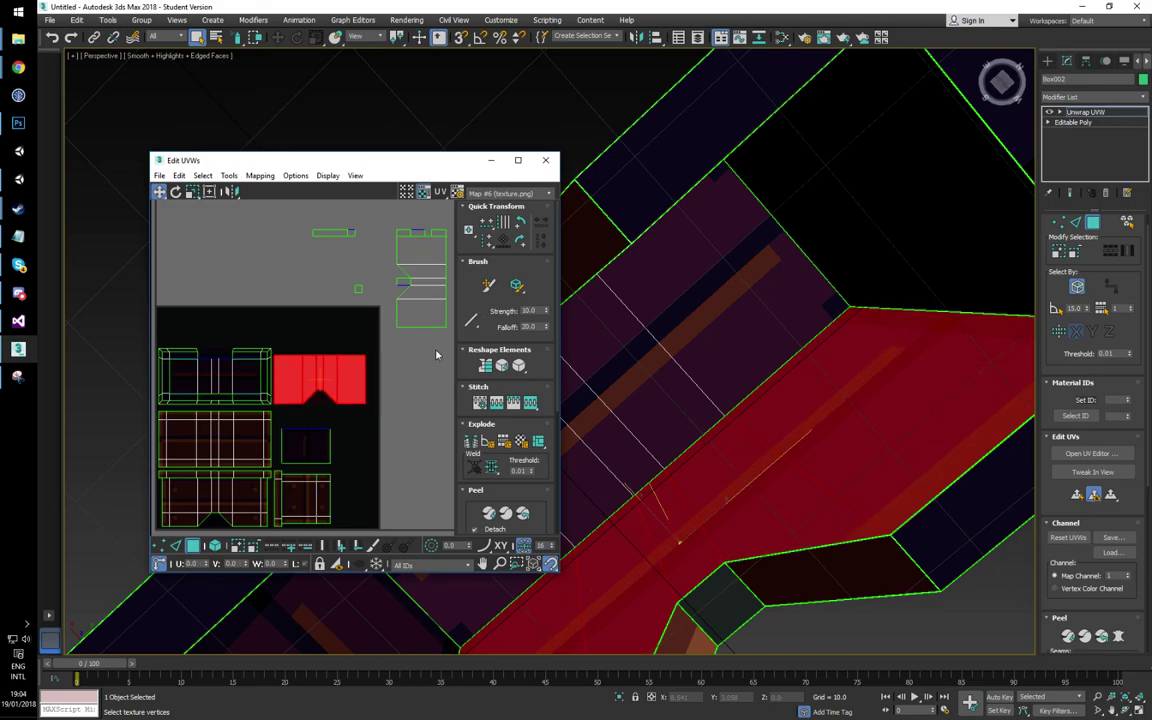
Step: Rotate the second side-wall cluster until its notch faces down and place it exactly over the first side wall
left_click(400, 245)
left_click(520, 241)
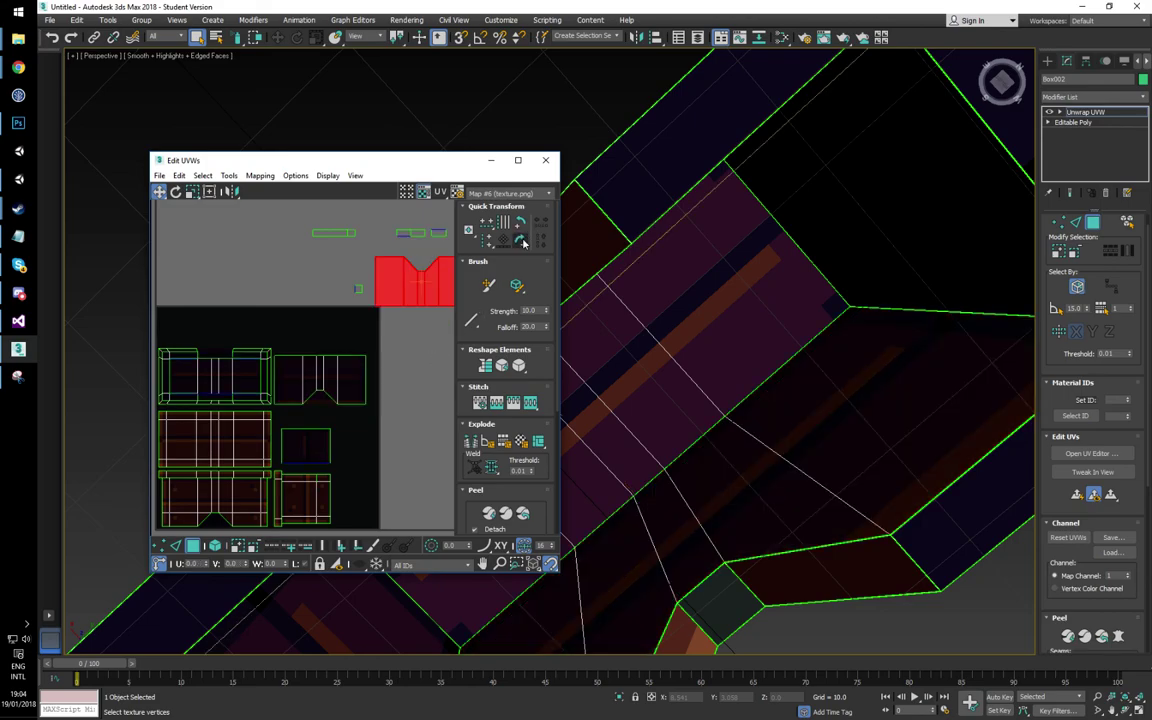
left_click(520, 241)
left_click(520, 241)
left_click_drag(427, 275, 329, 374)
middle_click_drag(703, 392, 663, 415, "alt")
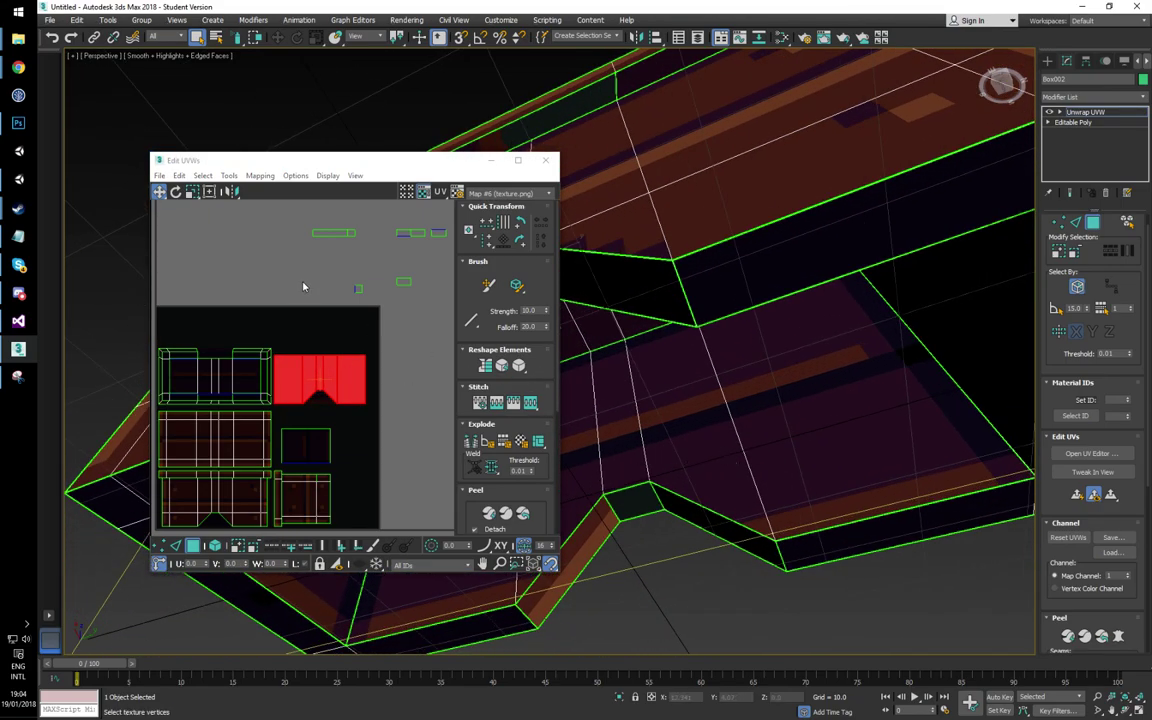
Step: Select the longer narrow strip of passage faces and move it to the underside frame's upper edge, above the gap in the rim
middle_click_drag(361, 300, 347, 301)
left_click_drag(283, 228, 335, 243)
middle_click_drag(612, 262, 612, 212, "alt")
middle_click_drag(315, 256, 365, 250)
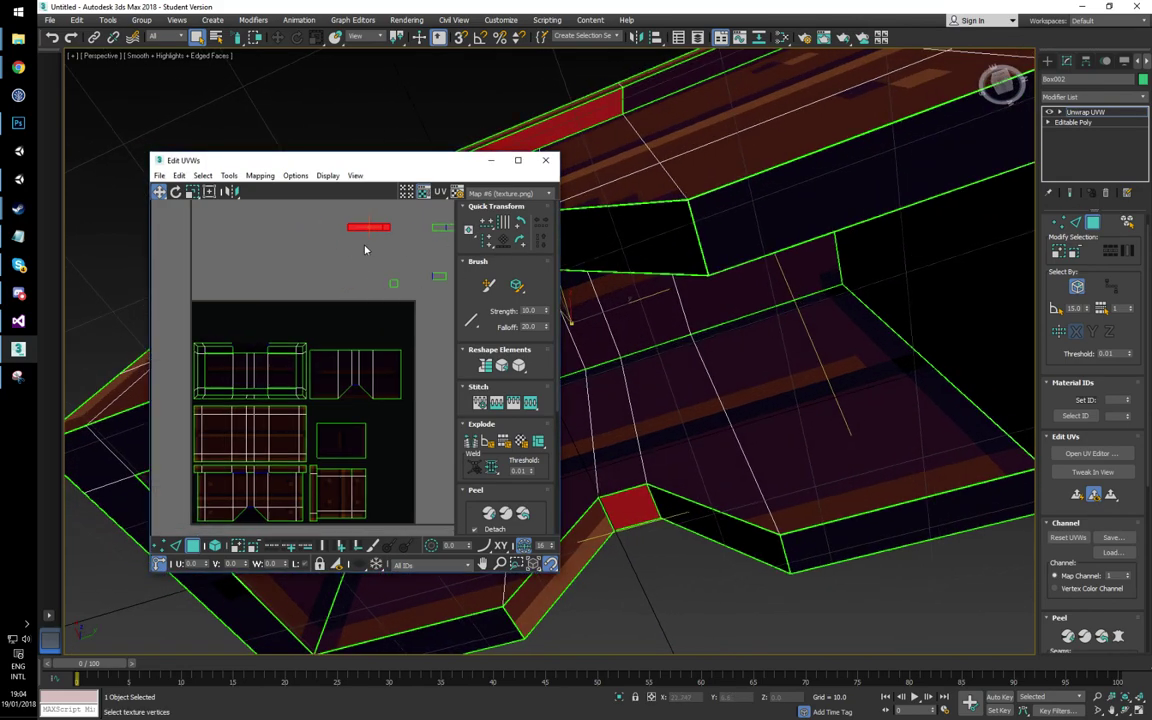
left_click_drag(378, 227, 260, 340)
scroll(260, 339, "up", 3)
middle_click_drag(642, 264, 729, 255)
scroll(376, 355, "up", 1)
middle_click_drag(263, 348, 367, 316)
scroll(345, 321, "up", 1)
left_click_drag(329, 327, 300, 301)
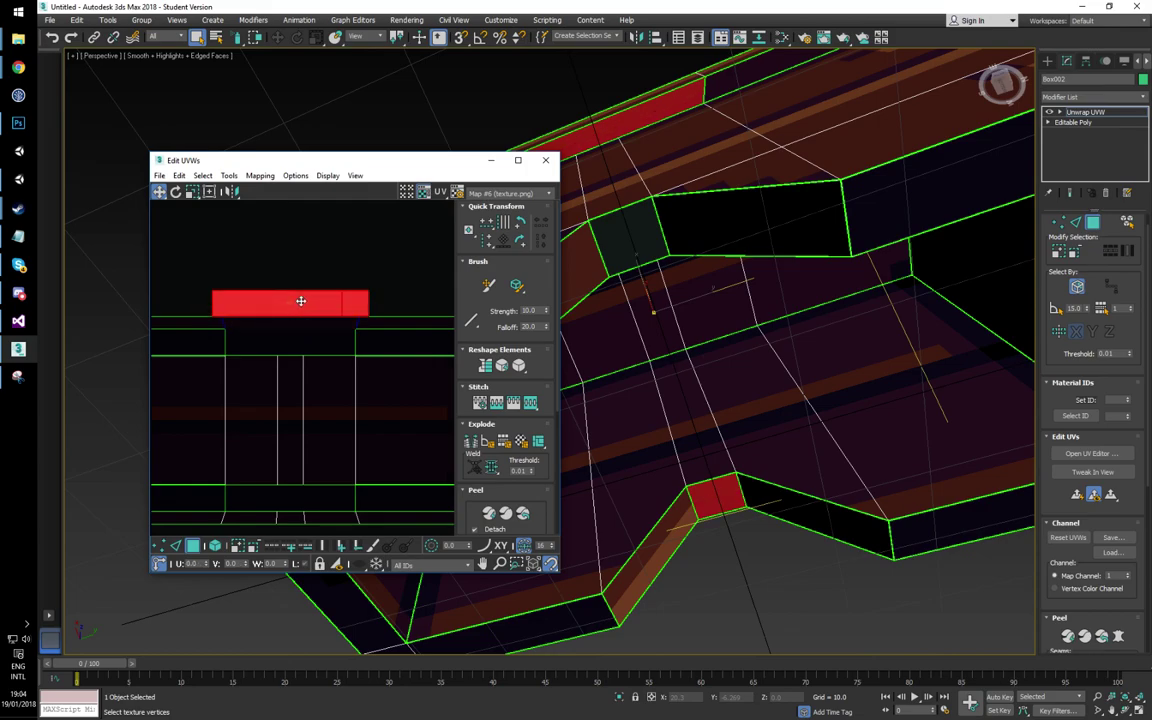
Step: Move the small square face away from the passage strip and fit the rest of the strip into the rim's upper gap
key("1")
key("3")
left_click(356, 296)
middle_click_drag(594, 212, 712, 197)
left_click(361, 302)
left_click_drag(361, 302, 415, 250)
mouse_move(278, 309)
left_mouse_down()
mouse_move(302, 323)
mouse_move(284, 315)
left_mouse_up()
Step: Align the two outer-edge vertices above the filled gap with the sides of the passage strip
key("2")
key("1")
left_click(219, 318)
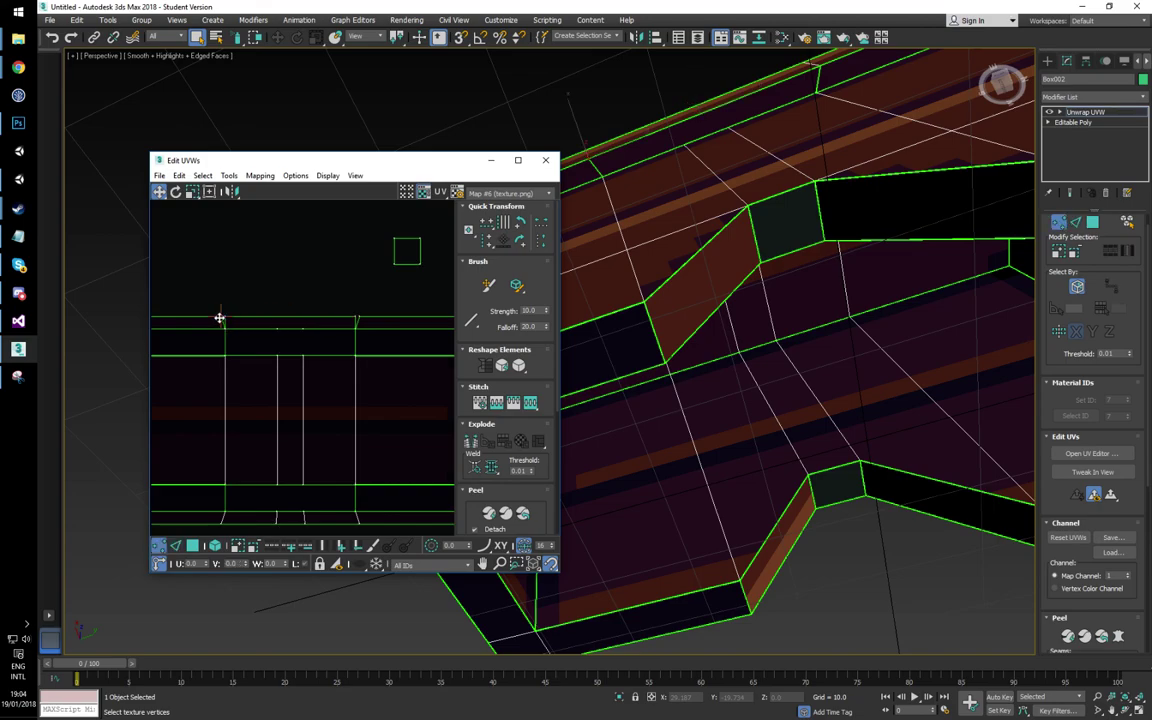
left_click(358, 318)
Step: Move the separated small square passage face to just above the underside frame's upper-right corner
middle_click_drag(366, 325, 316, 341)
scroll(310, 319, "down", 2)
key("3")
left_click(288, 264)
left_click_drag(288, 264, 319, 280)
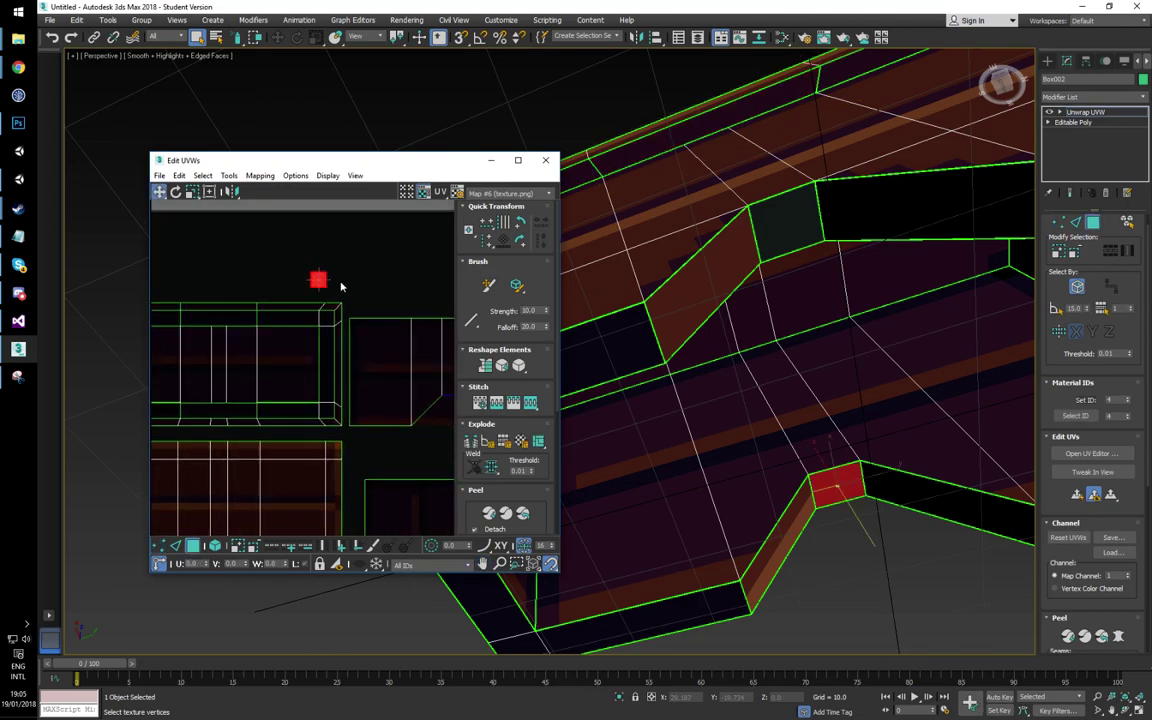
Step: Move the small square passage face onto the middle of the underside frame's upper rim in the UV layout
mouse_move(387, 306)
middle_mouse_down()
mouse_move(352, 285)
mouse_move(358, 267)
mouse_move(334, 273)
mouse_move(359, 295)
mouse_move(390, 297)
middle_mouse_up()
scroll(334, 273, "up", 2)
scroll(389, 291, "up", 2)
left_click(404, 261)
left_click_drag(404, 261, 275, 311)
scroll(312, 310, "down", 5)
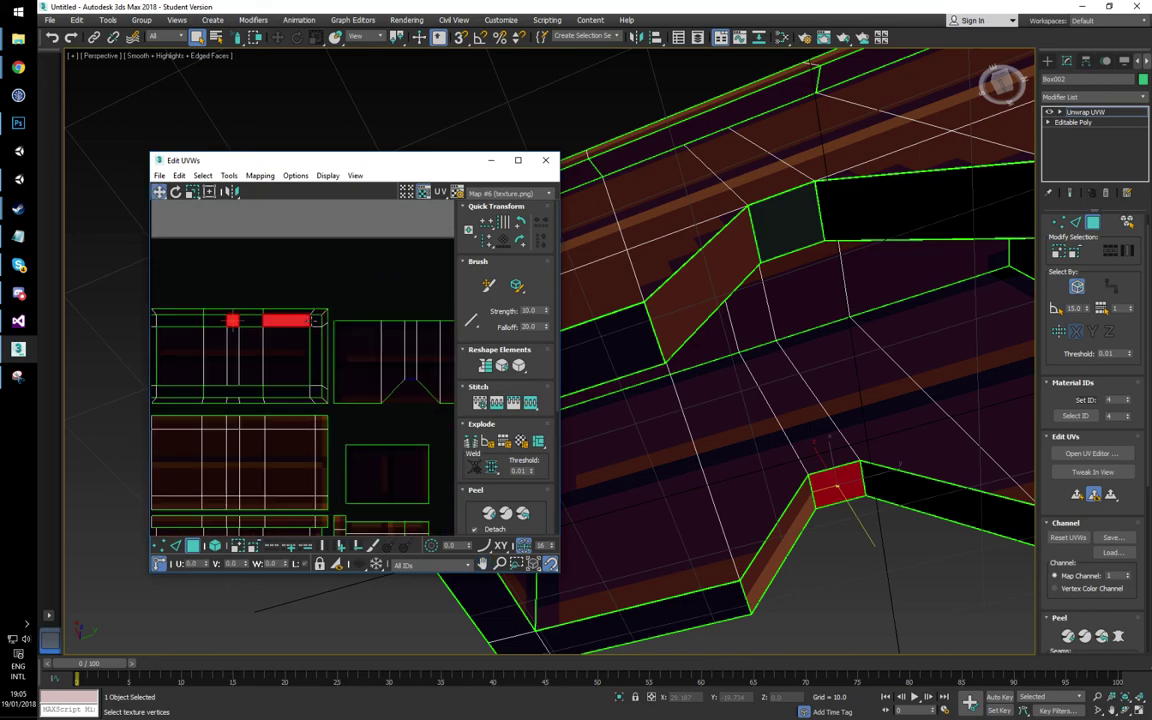
Step: Move the second square passage face toward the underside frame and place a sloped passage face on the frame's lower rim
middle_click_drag(307, 290, 344, 264)
left_click_drag(342, 249, 232, 278)
middle_click_drag(275, 283, 401, 284)
scroll(354, 295, "up", 2)
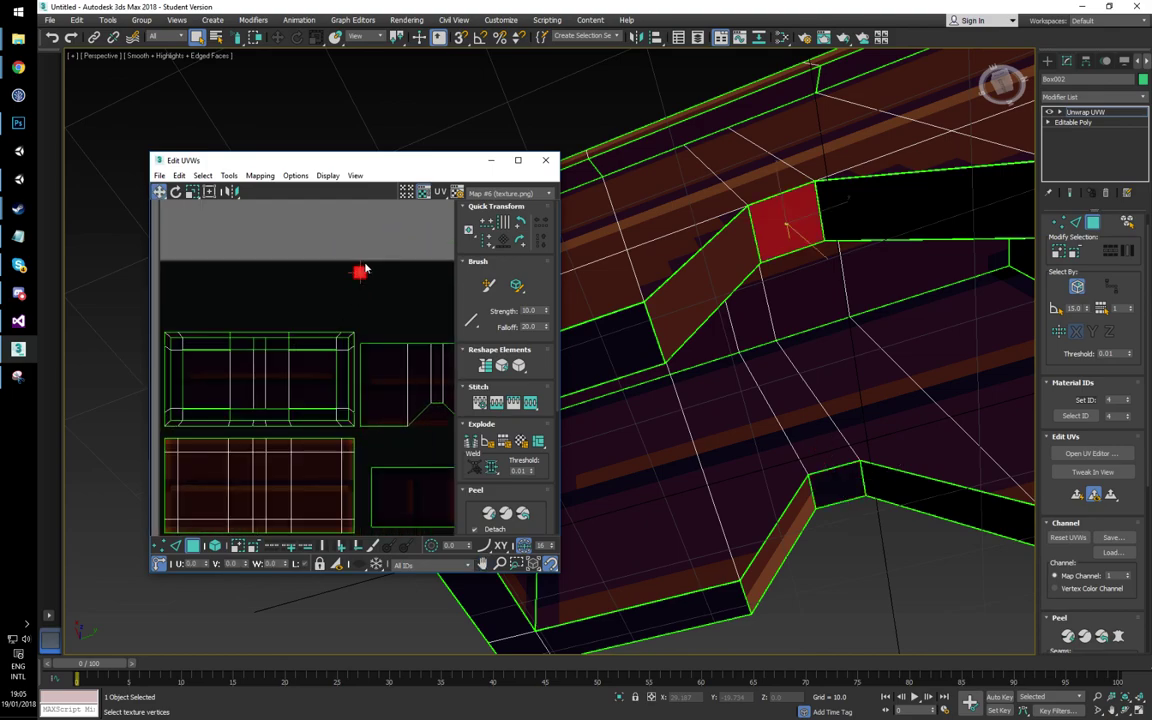
scroll(244, 380, "up", 5)
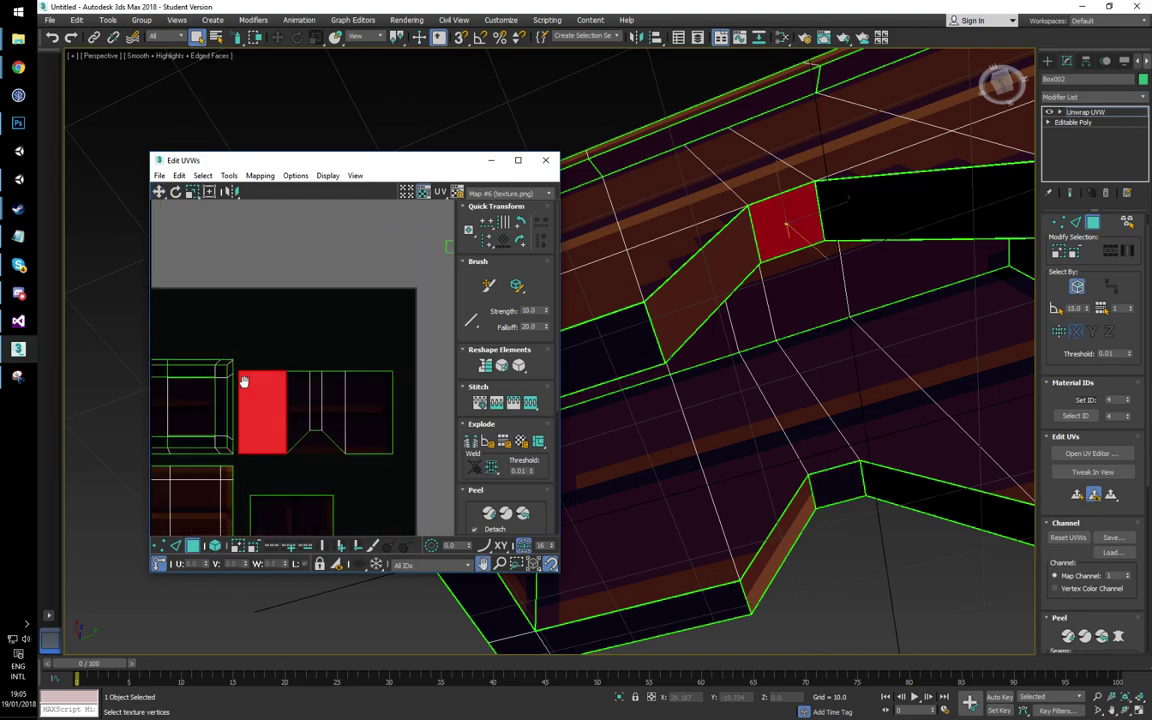
scroll(225, 370, "down", 8)
left_click_drag(422, 278, 225, 392)
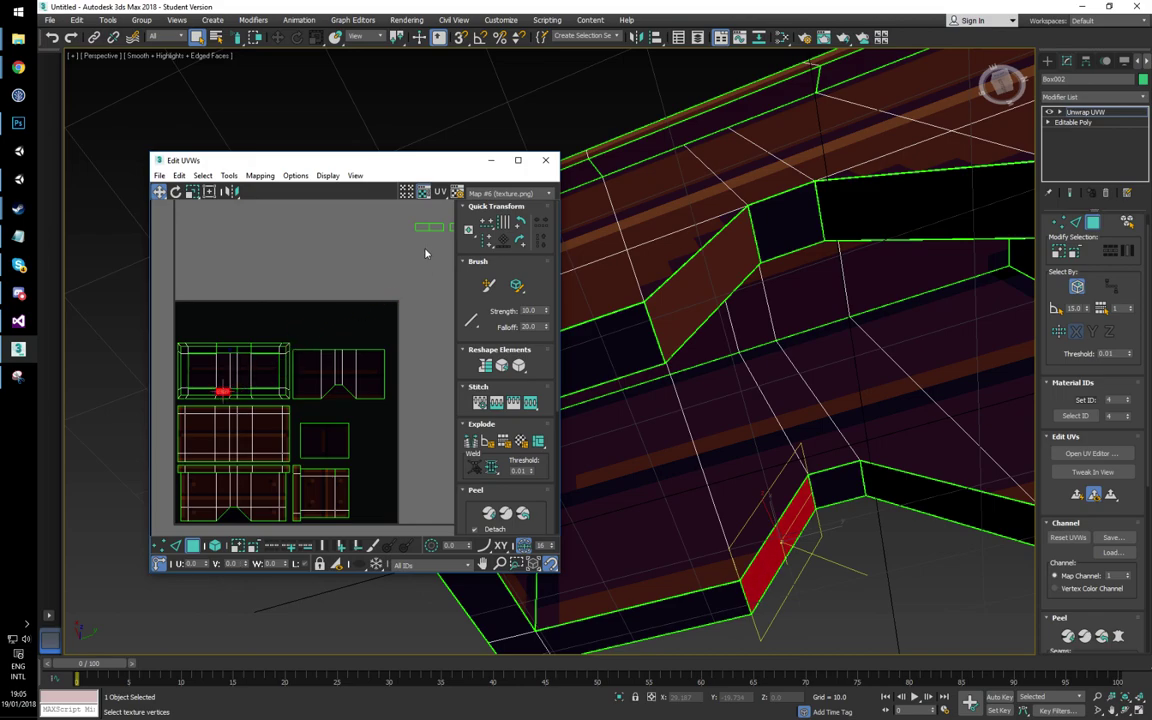
Step: Place the two long faces beside the passage on the frame's upper rim and the remaining sloped face on its lower rim
left_click(918, 207)
left_click_drag(422, 227, 244, 350)
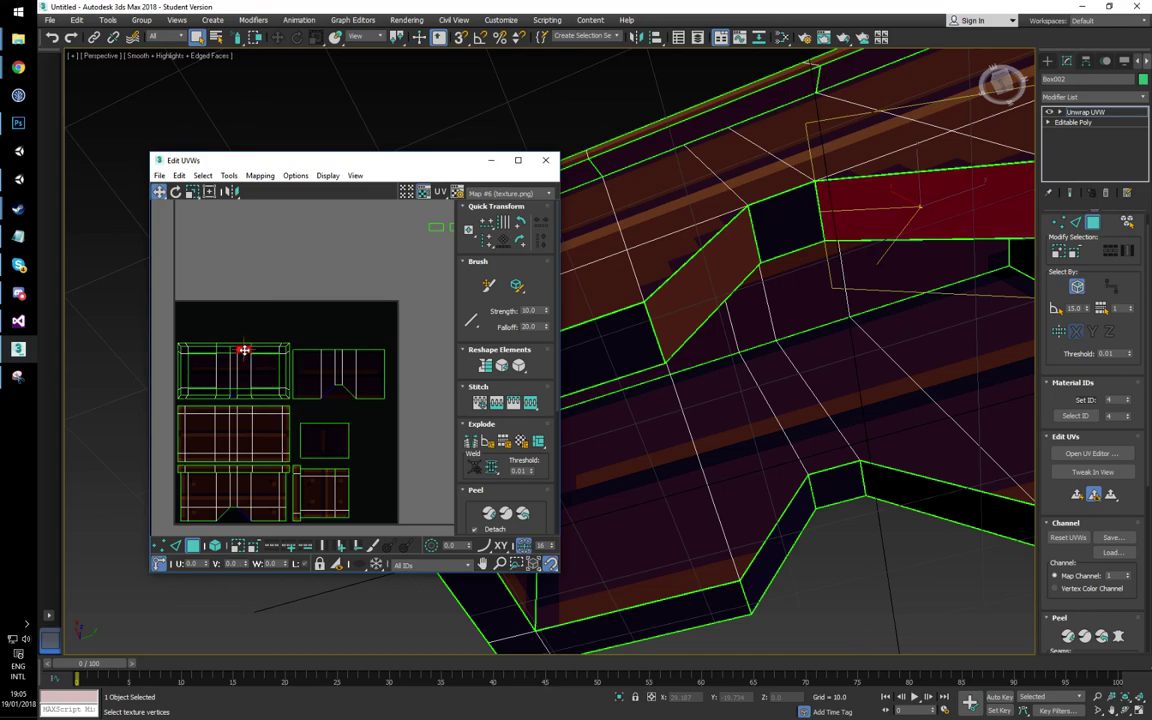
left_click(437, 226)
left_click_drag(437, 226, 224, 352)
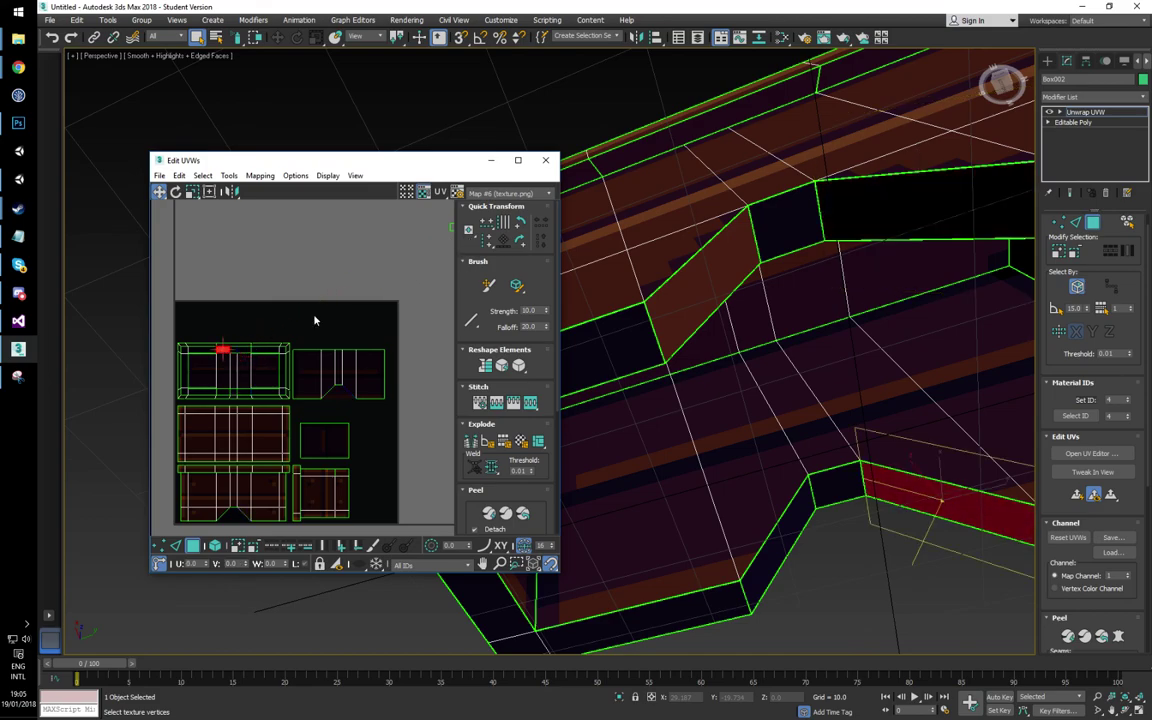
left_click(243, 392)
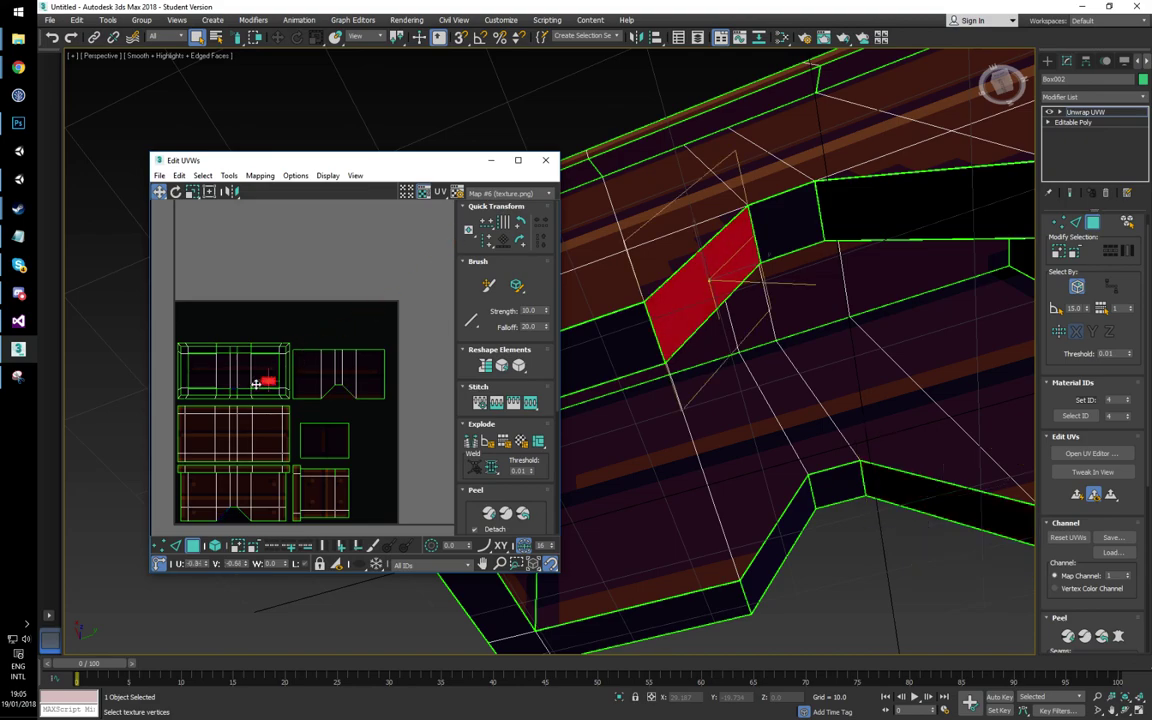
left_click(342, 303)
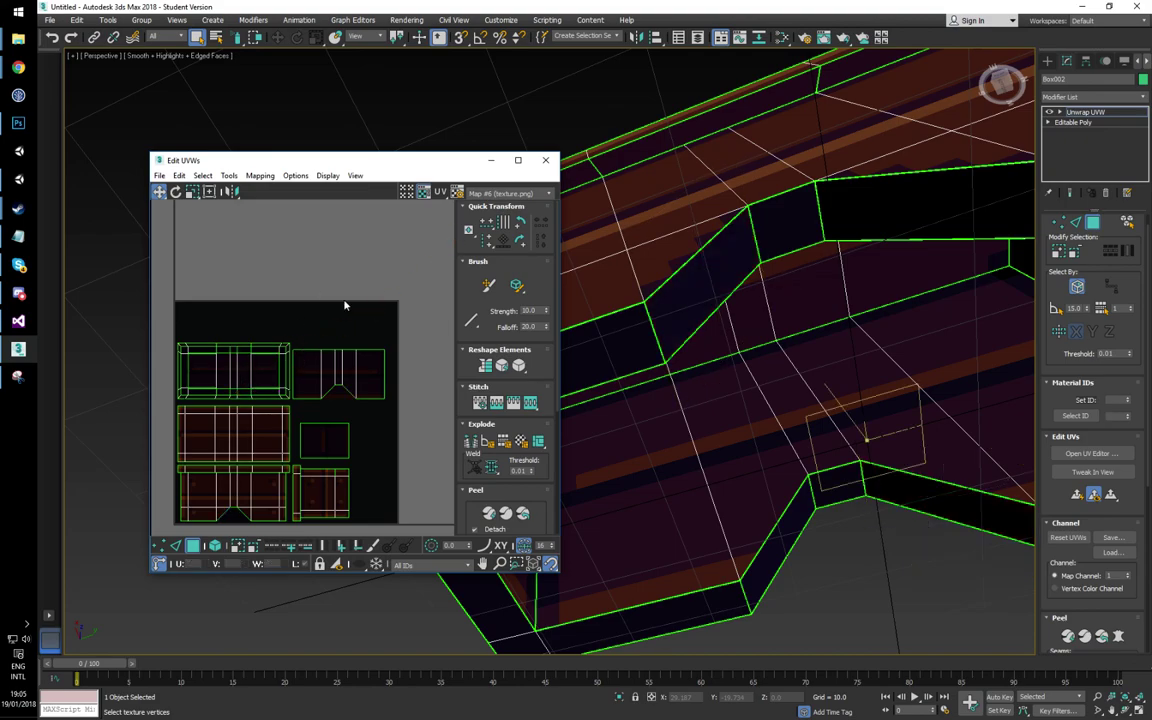
Step: Switch to Photoshop and copy the table front's lower part with the arch onto a new layer, over the long dark inner panel's lower edge
scroll(332, 306, "down", 2)
scroll(723, 268, "down", 6)
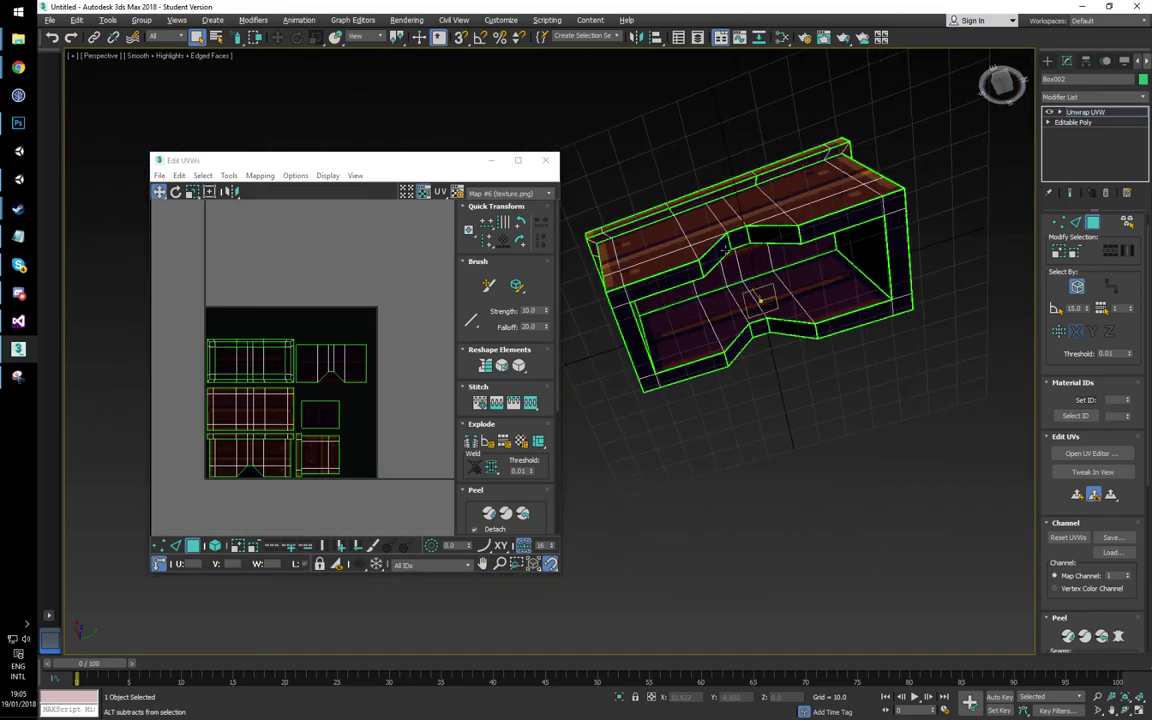
middle_click_drag(723, 267, 706, 335, "alt")
middle_click_drag(698, 202, 760, 396)
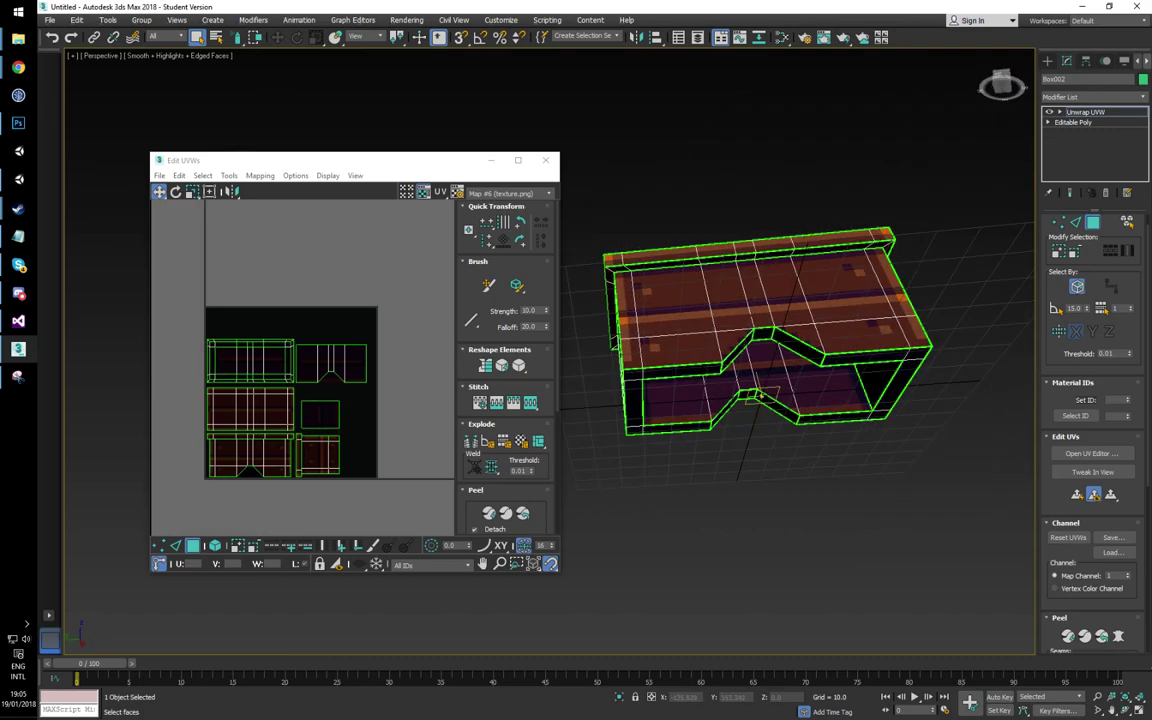
left_click(18, 122)
key("ctrl+plus")
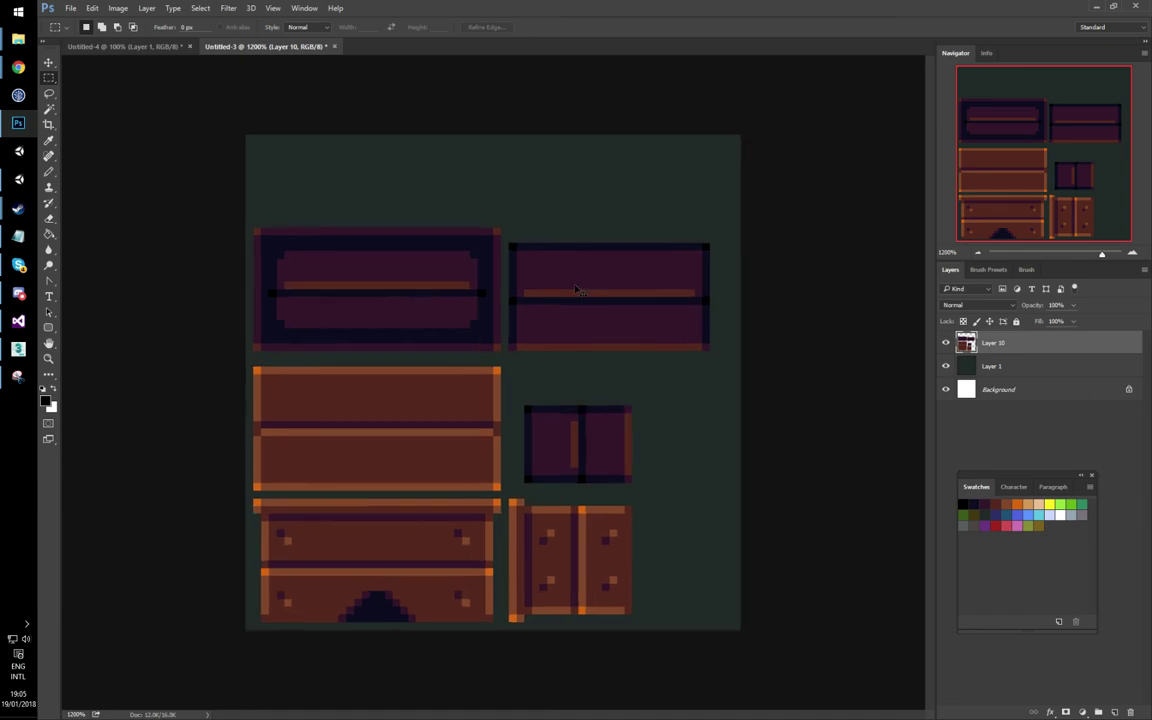
mouse_move(206, 679)
left_mouse_down()
mouse_move(466, 634)
mouse_move(689, 317)
mouse_move(735, 276)
mouse_move(715, 330)
left_mouse_up()
key("ctrl+j")
key("b")
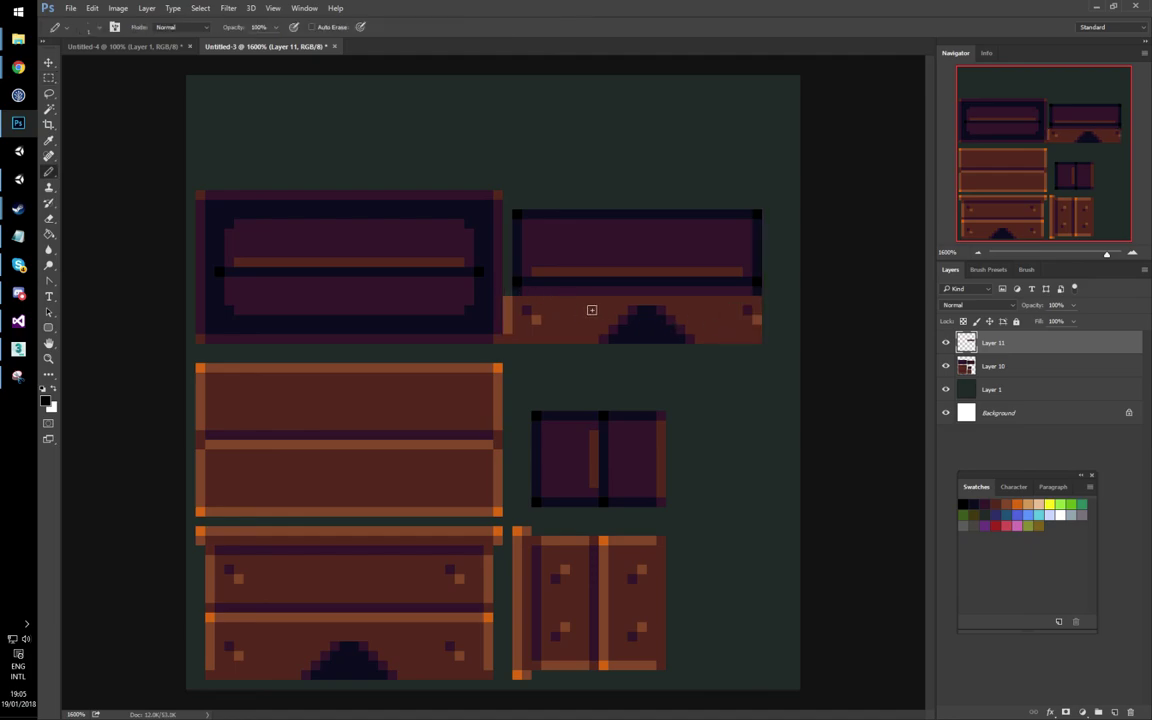
Step: Trim the copied layer to the area around the arch by deleting everything outside it
key("m")
left_click_drag(589, 305, 704, 362)
right_click(713, 305)
left_click(758, 326)
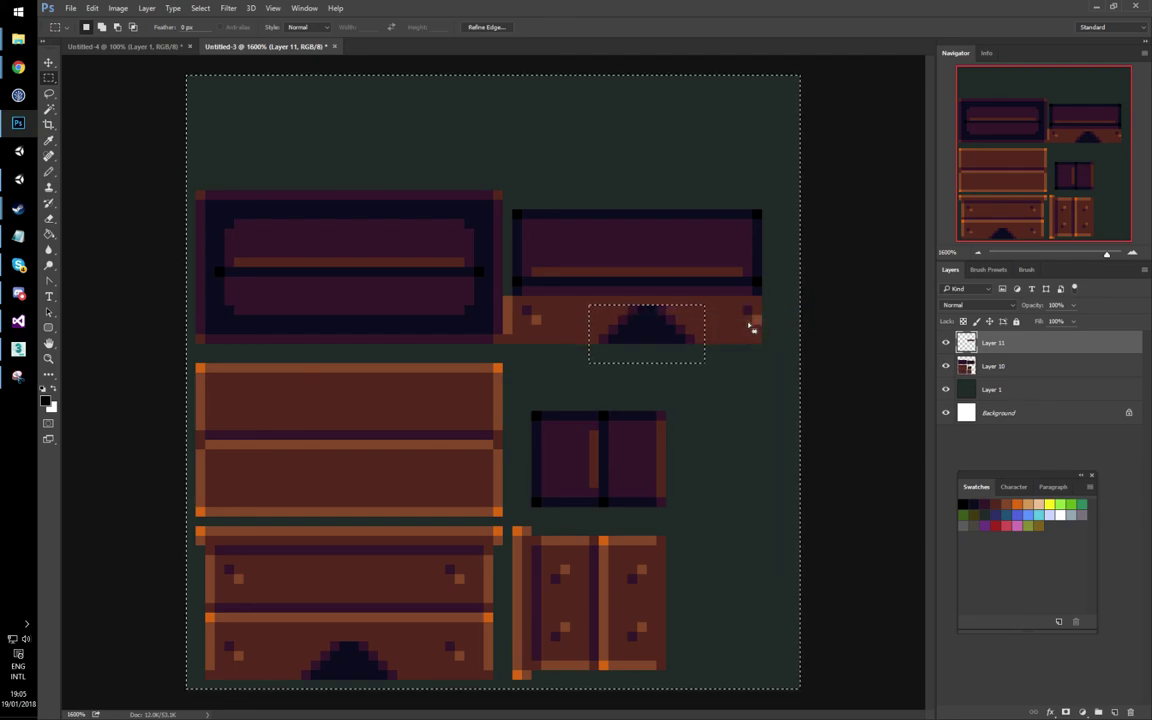
key("Delete")
key("ctrl+d")
key("v")
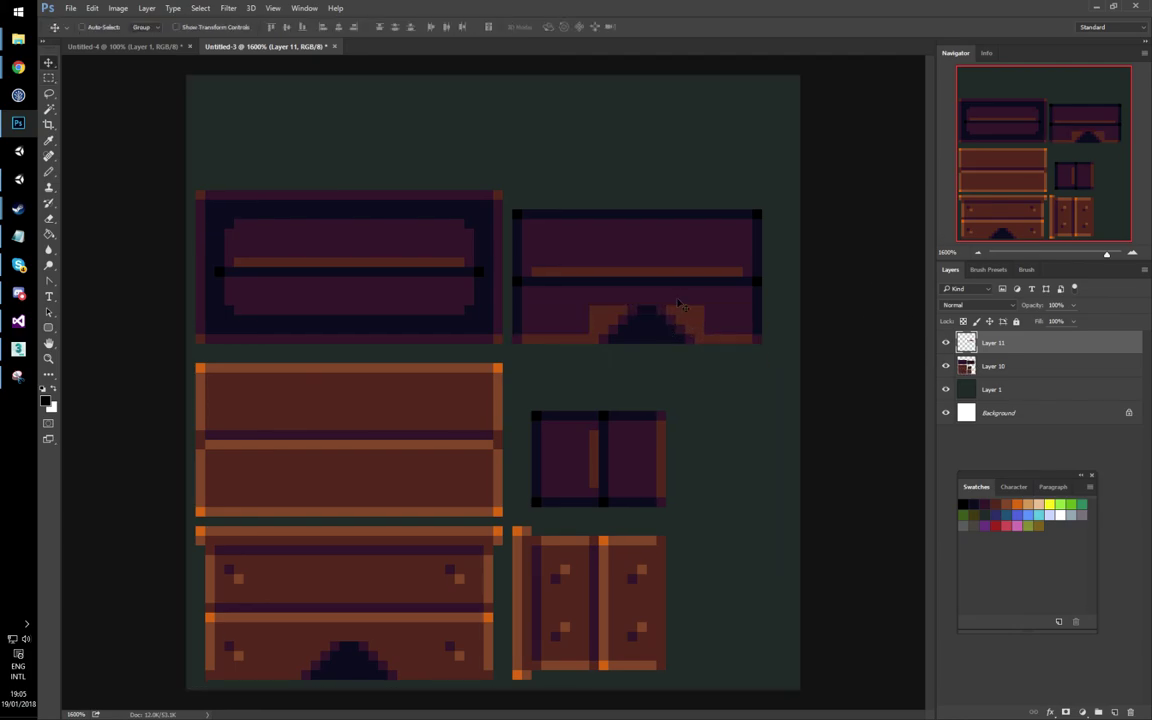
Step: Paint the brown pixels on both sides of the copied arch with the inner panel's dark purple
key("g")
key("b")
left_click(713, 323, "alt")
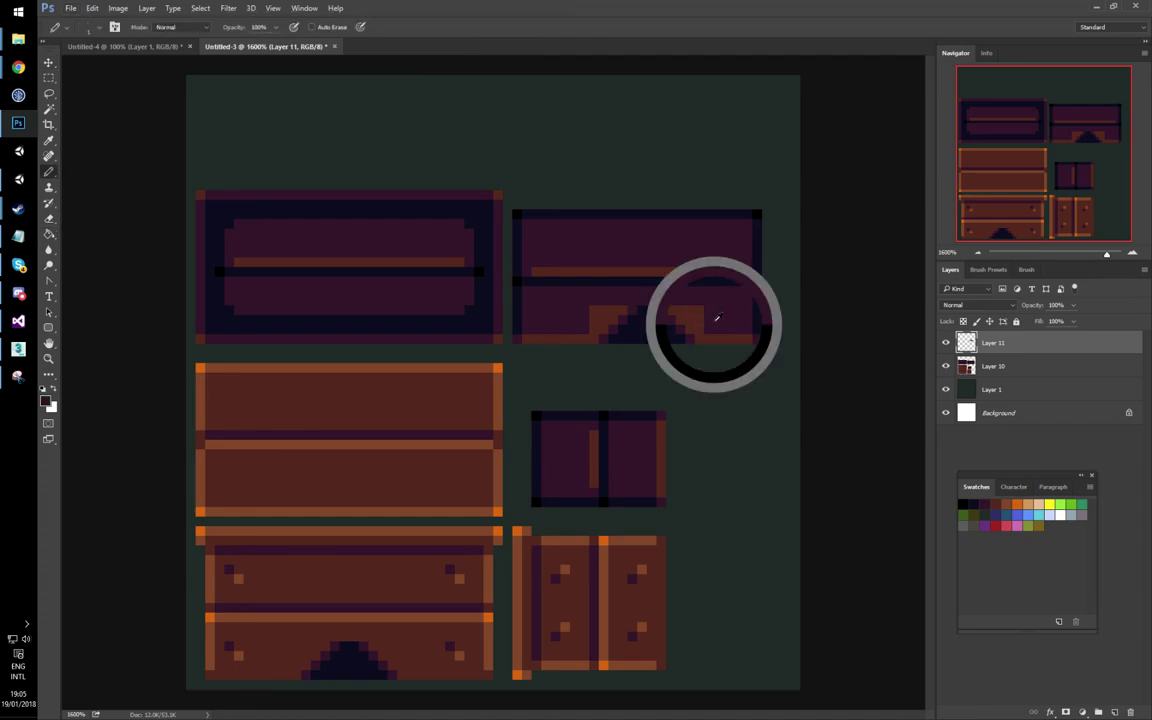
left_click_drag(701, 328, 681, 310)
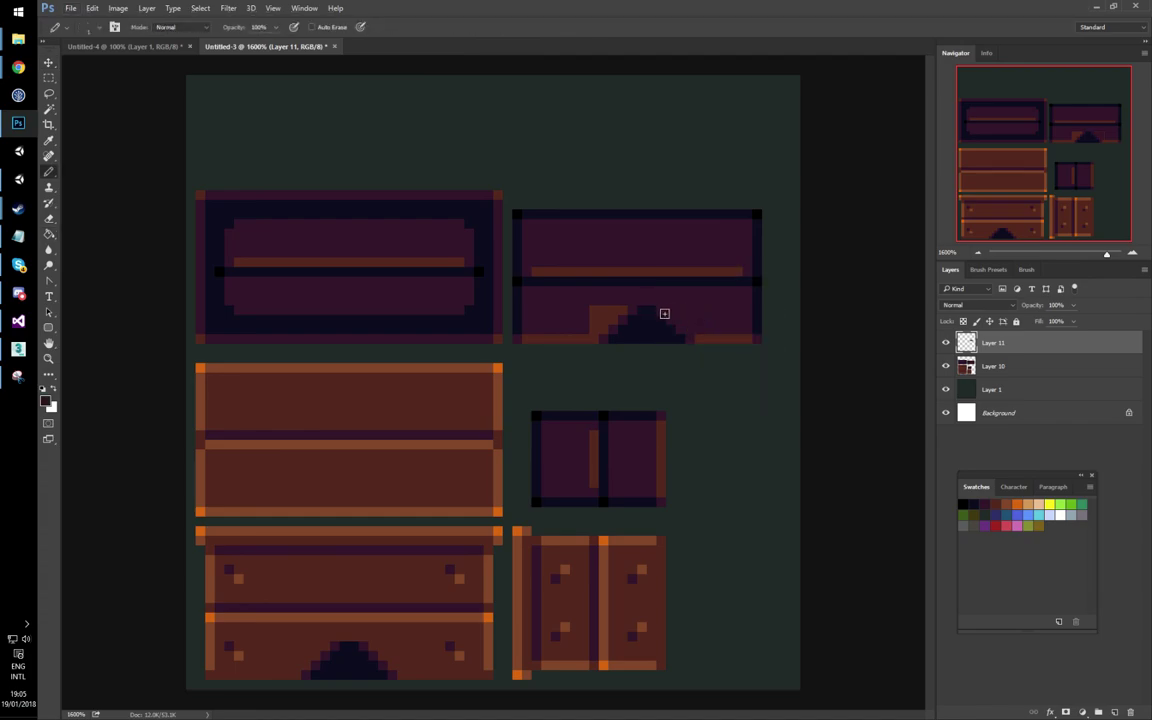
mouse_move(592, 329)
left_mouse_down()
mouse_move(594, 311)
mouse_move(615, 315)
left_mouse_up()
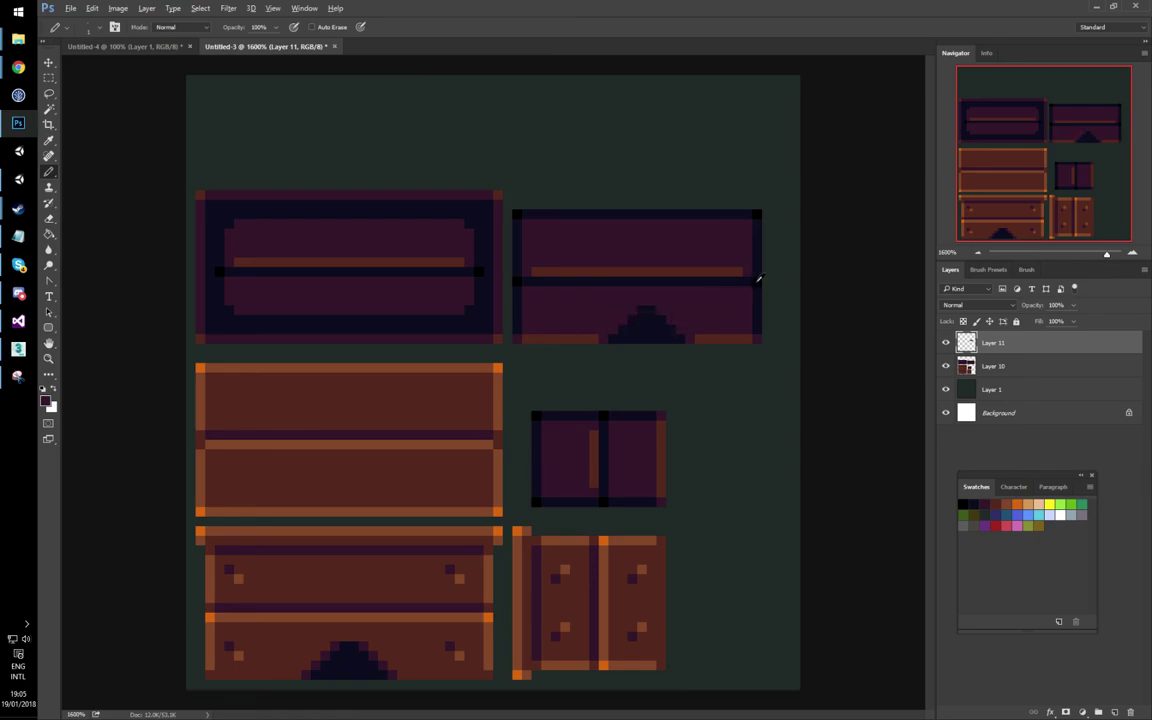
Step: Enlarge the dark arch by one pixel around its outline and draw a short brown line across its peak
left_click(688, 340)
left_click_drag(652, 301, 643, 301, "shift")
left_click(604, 337, "shift")
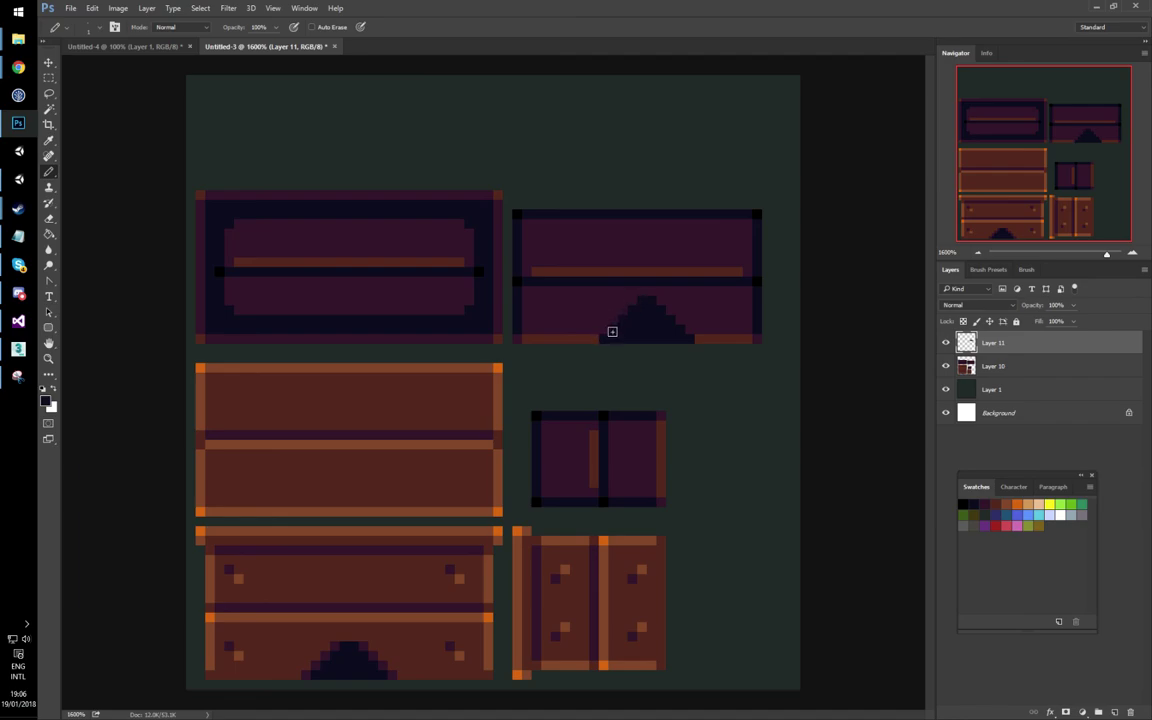
left_click(682, 297, "alt")
left_click_drag(658, 299, 638, 300)
left_click(641, 230)
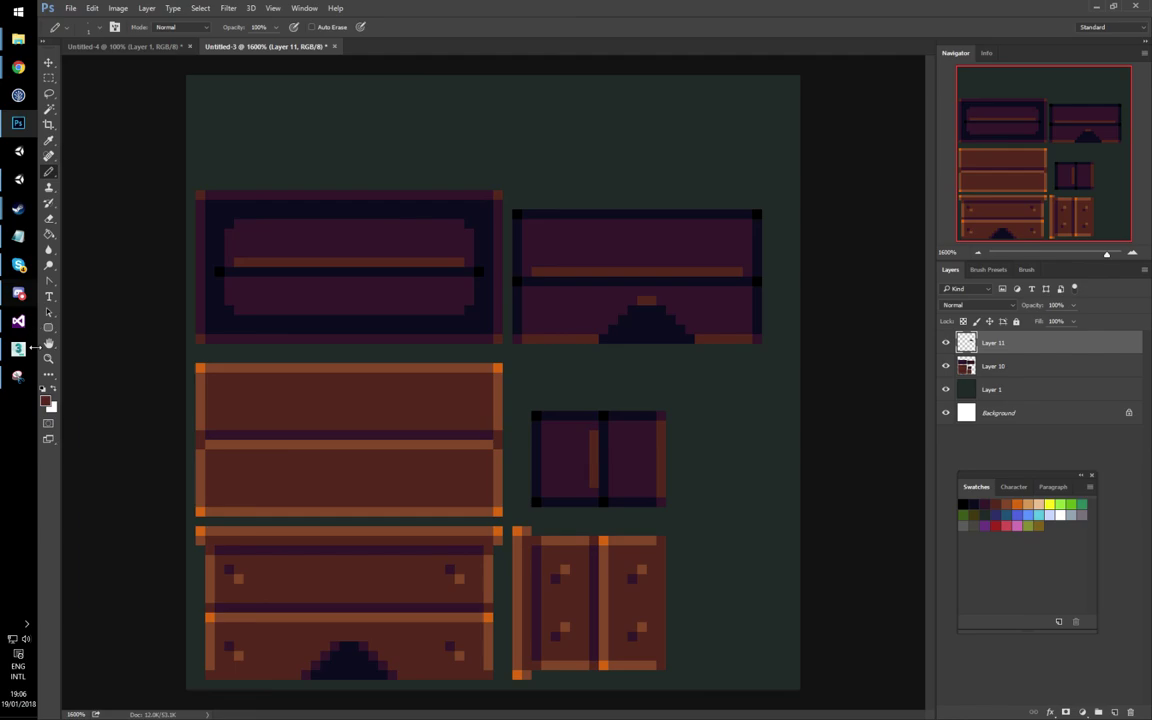
Step: Check the passage on the 3ds Max model, then shift the arch in the Photoshop texture one pixel to the left
left_click(18, 348)
middle_click_drag(757, 402, 793, 412, "alt")
key("alt+Tab")
key("m")
left_click_drag(571, 297, 714, 350)
key("ctrl+Left")
key("ctrl+d")
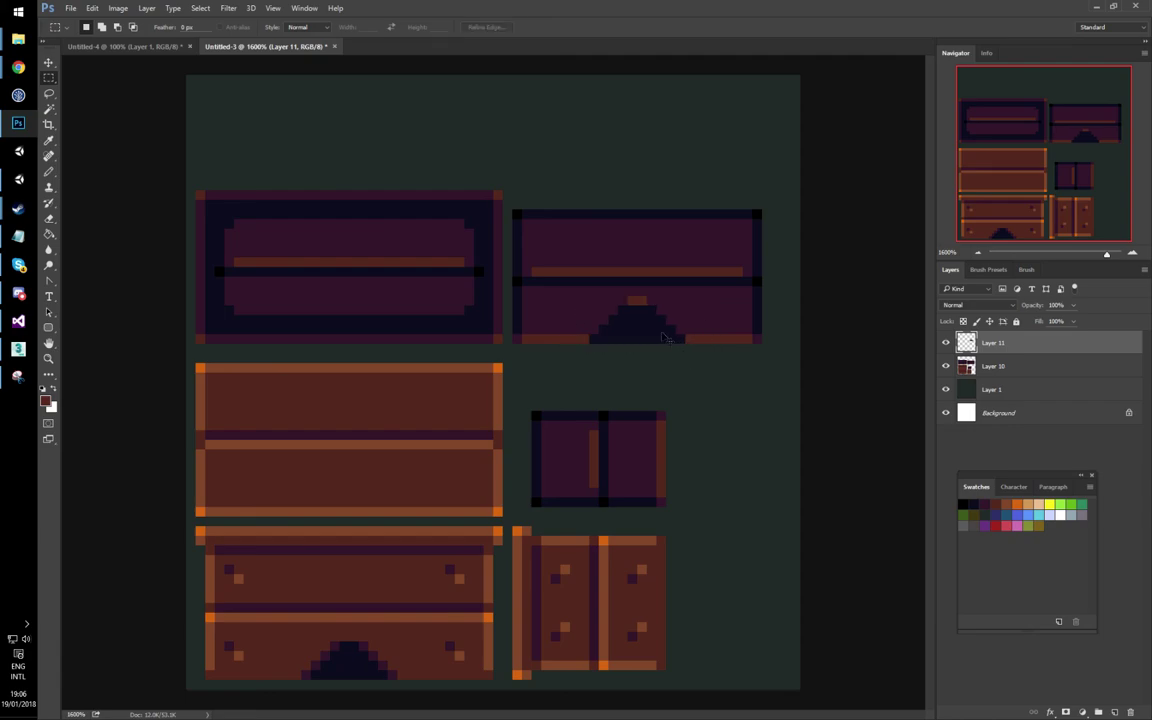
Step: Recolour the brown edge pixels beside the arch's base purple and save the texture as a PNG with Smallest / Slow compression
key("v")
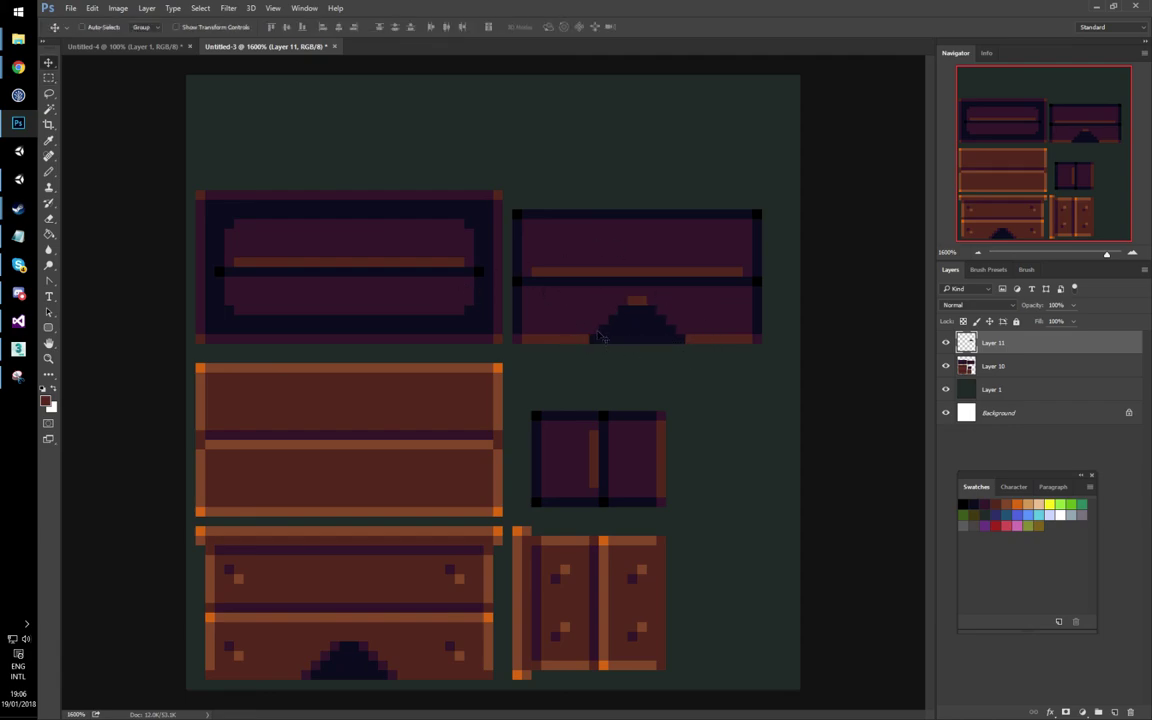
key("b")
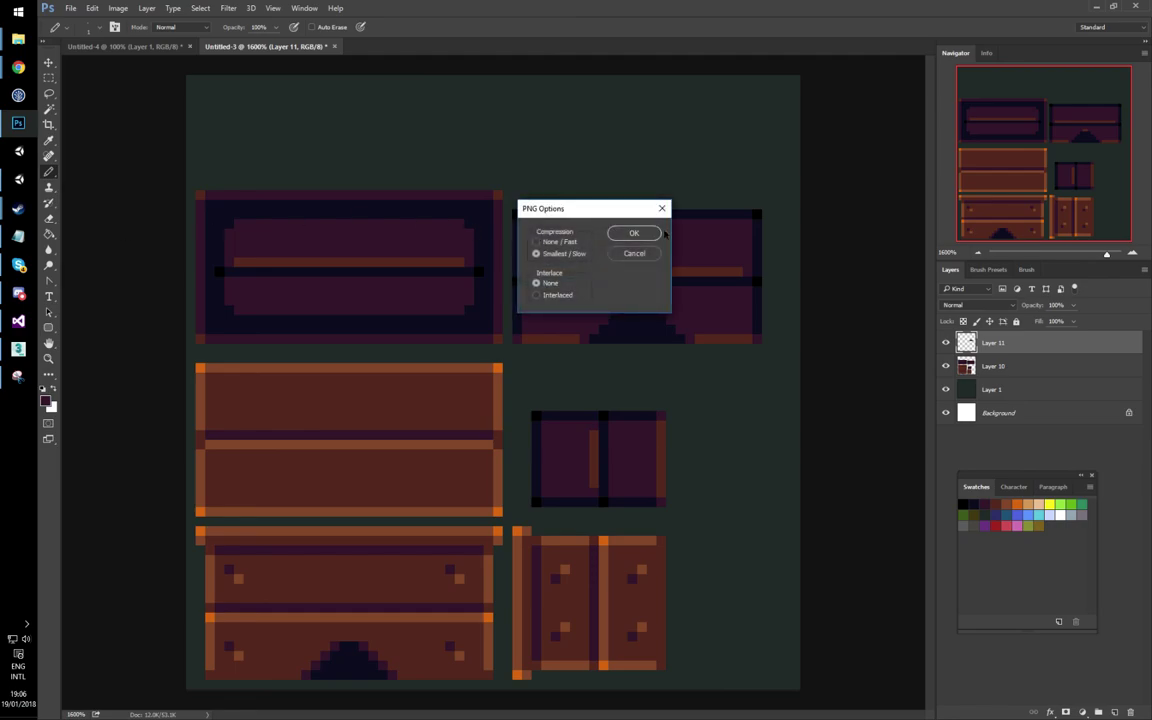
left_click(658, 233)
Step: Return to 3ds Max, check the table with the saved texture, and close the UV editor
left_click(19, 349)
middle_click_drag(652, 240, 820, 318, "alt")
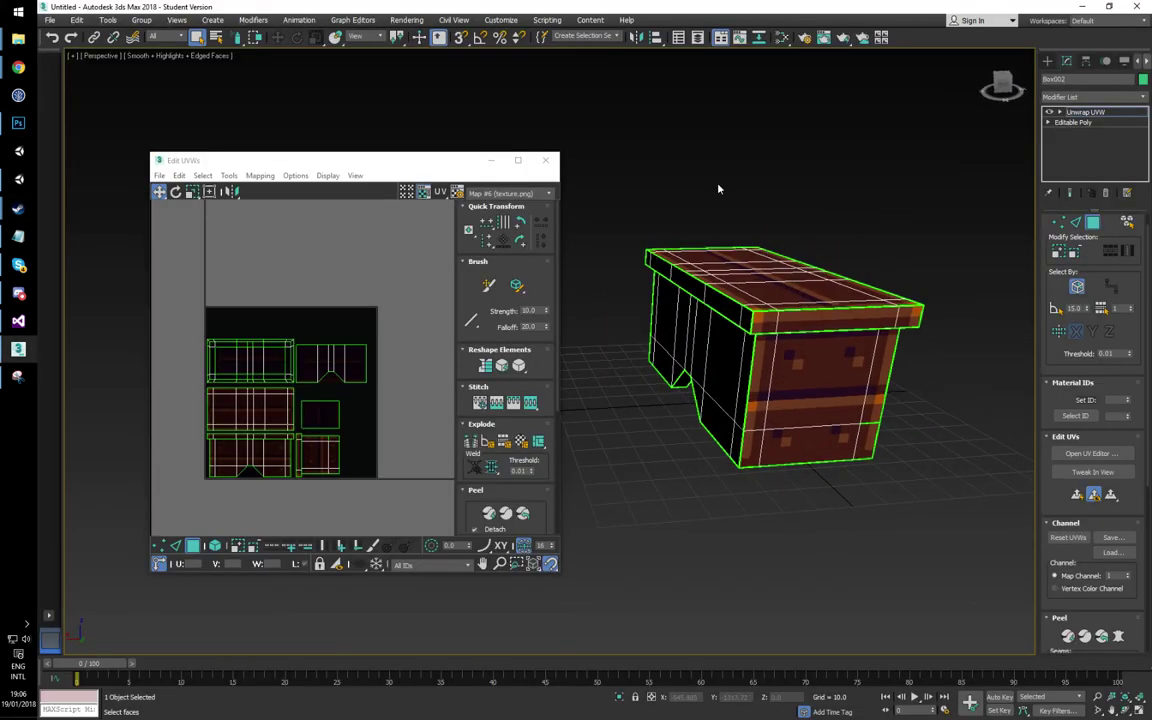
left_click(547, 162)
middle_click_drag(814, 190, 941, 180, "alt")
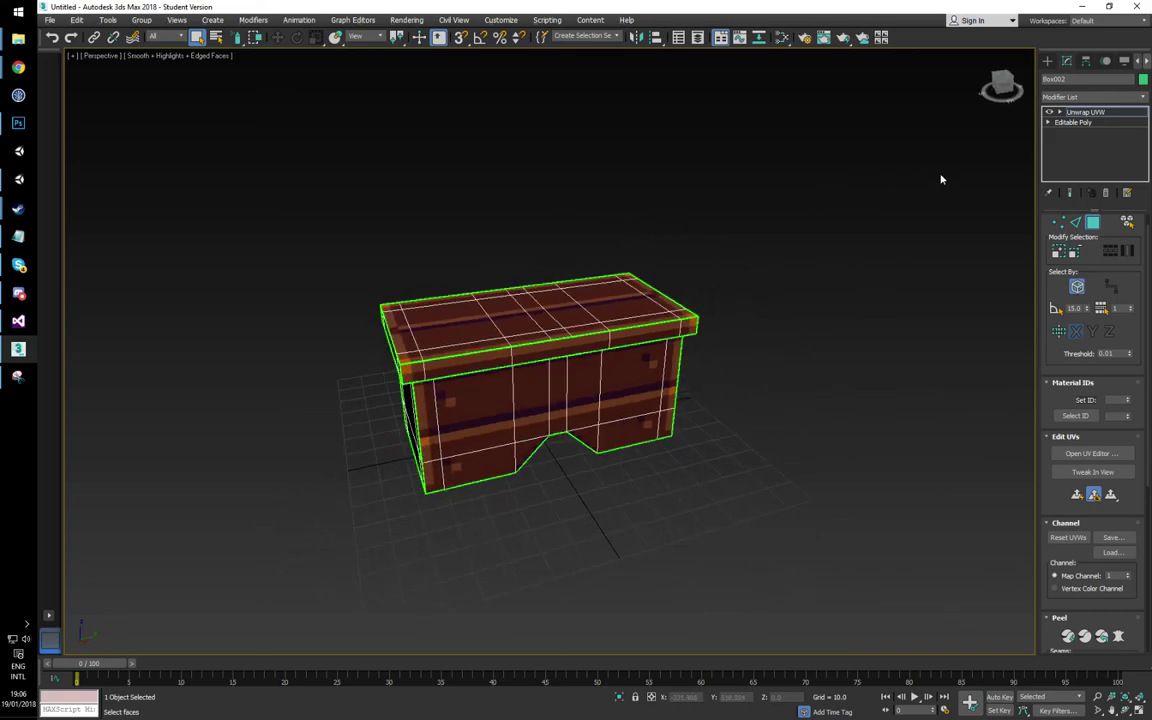
middle_click_drag(629, 153, 632, 162)
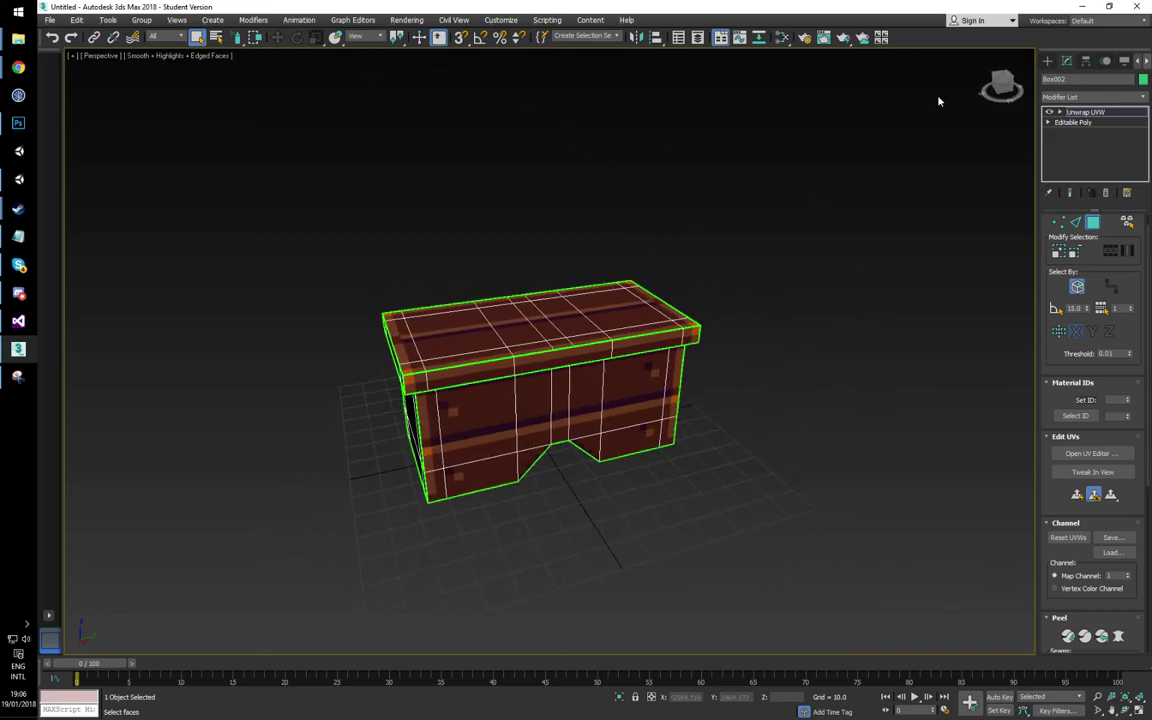
Step: Exit the Unwrap UVW face selection and turn off the edged-faces display in the viewport
left_click(1047, 62)
left_click(1068, 134)
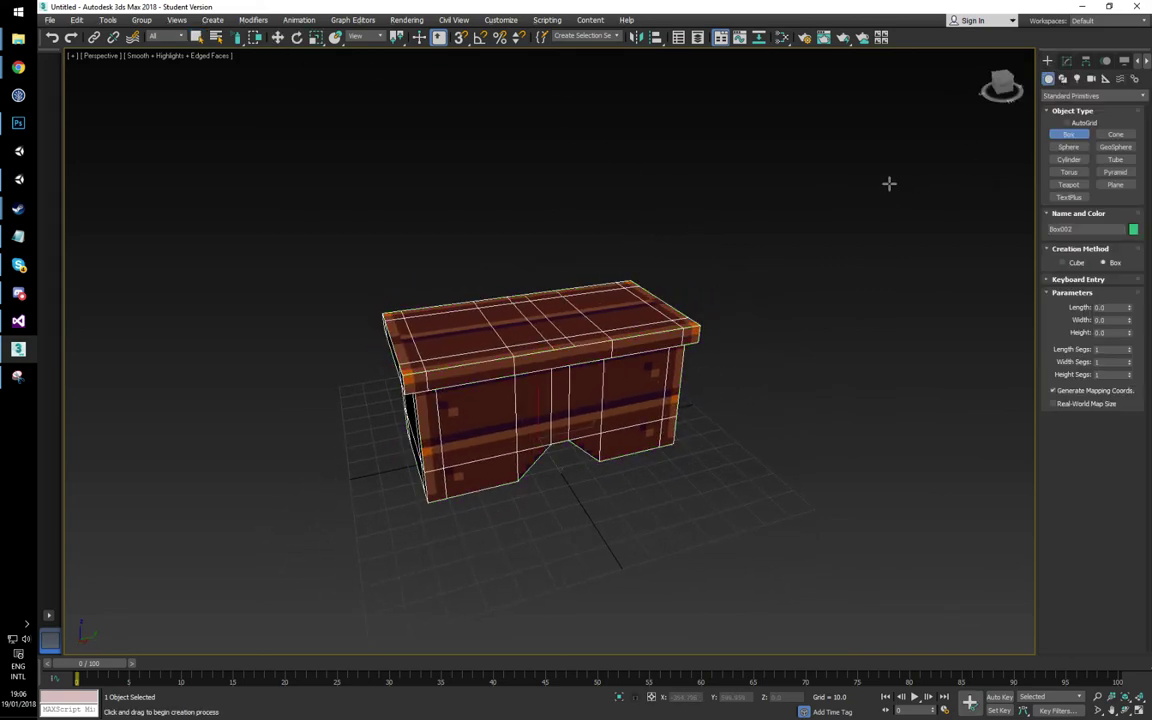
right_click(889, 184)
key("F3")
key("F3")
key("F4")
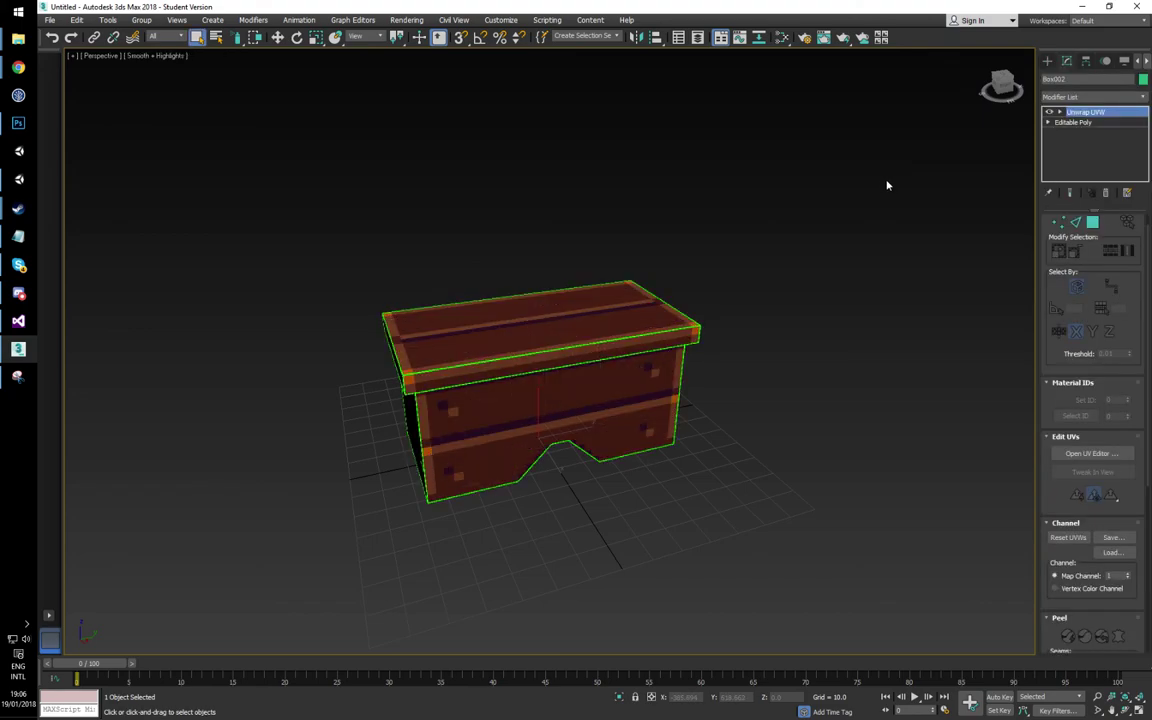
Step: Deselect the table and inspect the textured model from different angles
left_click(877, 181)
middle_click_drag(877, 181, 682, 329, "alt")
middle_click_drag(804, 287, 765, 262, "alt")
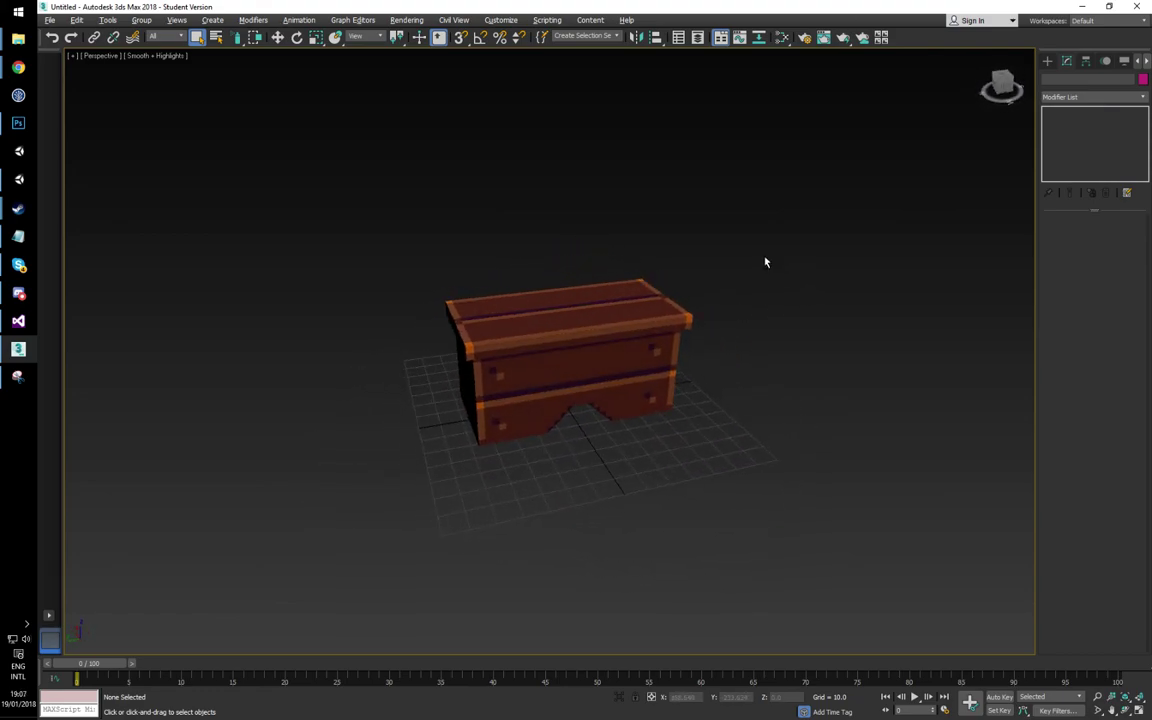